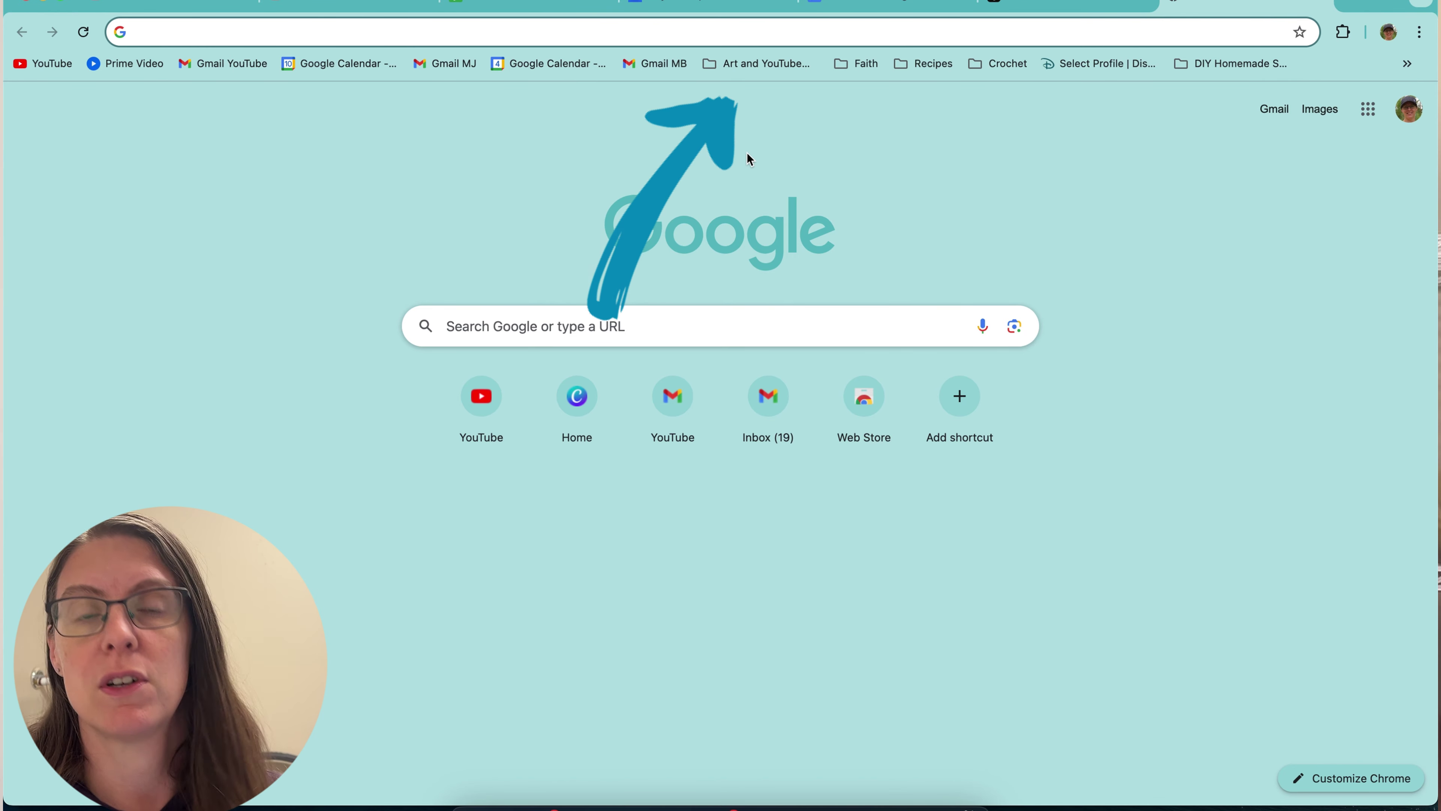
- Open Pexels from the bookmarks, search 'poppies in field' and skim the free photo results
click(768, 70)
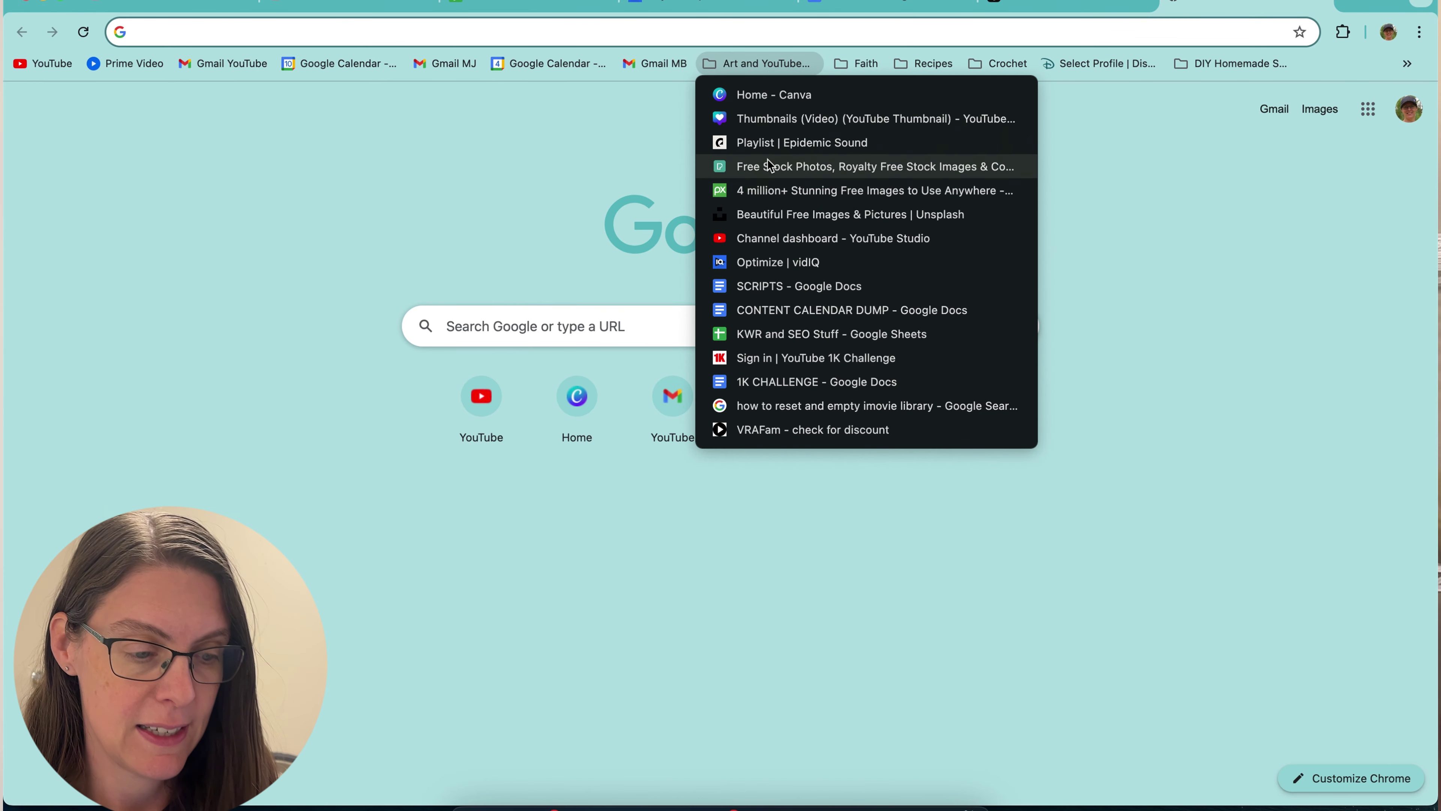
click(773, 168)
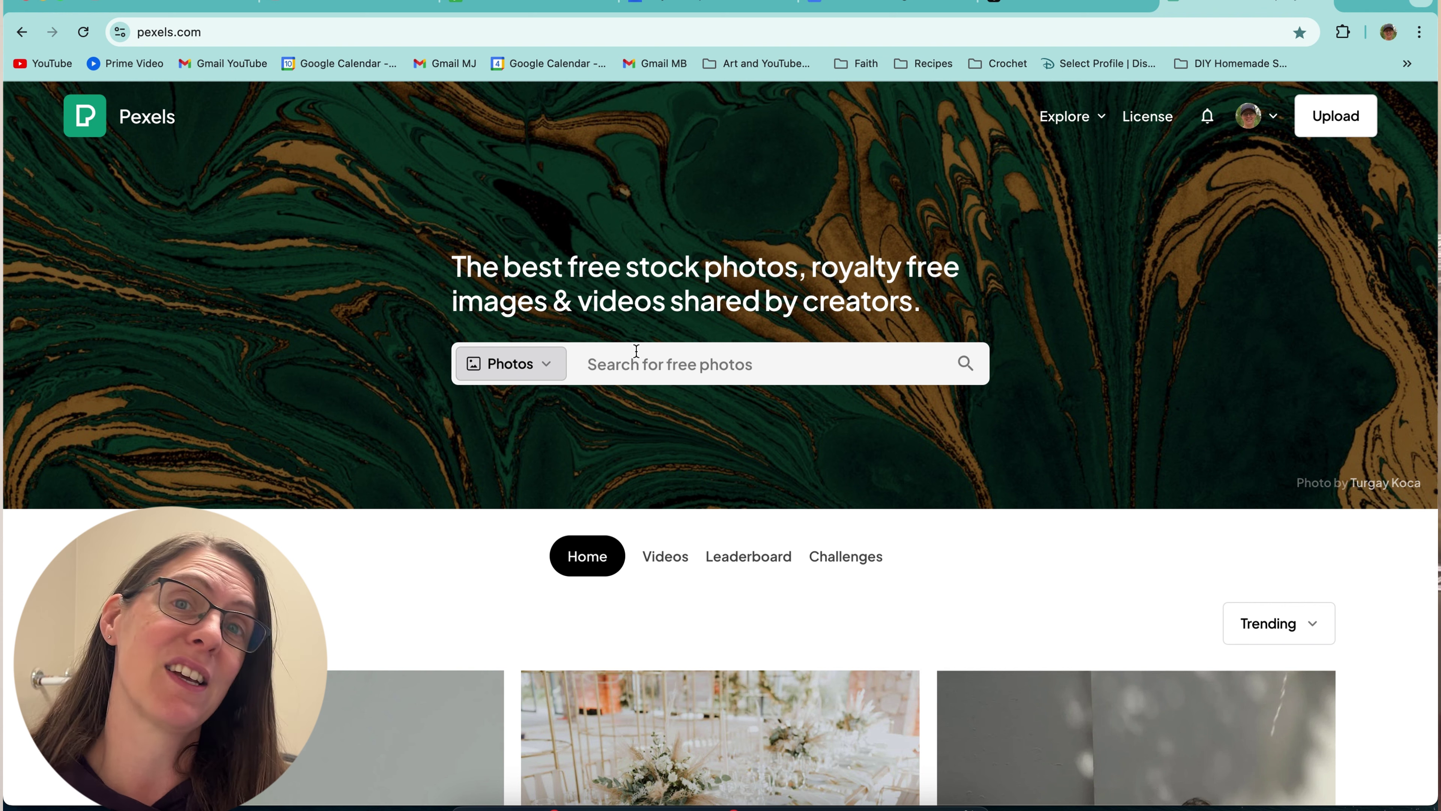
text(poppies in field)
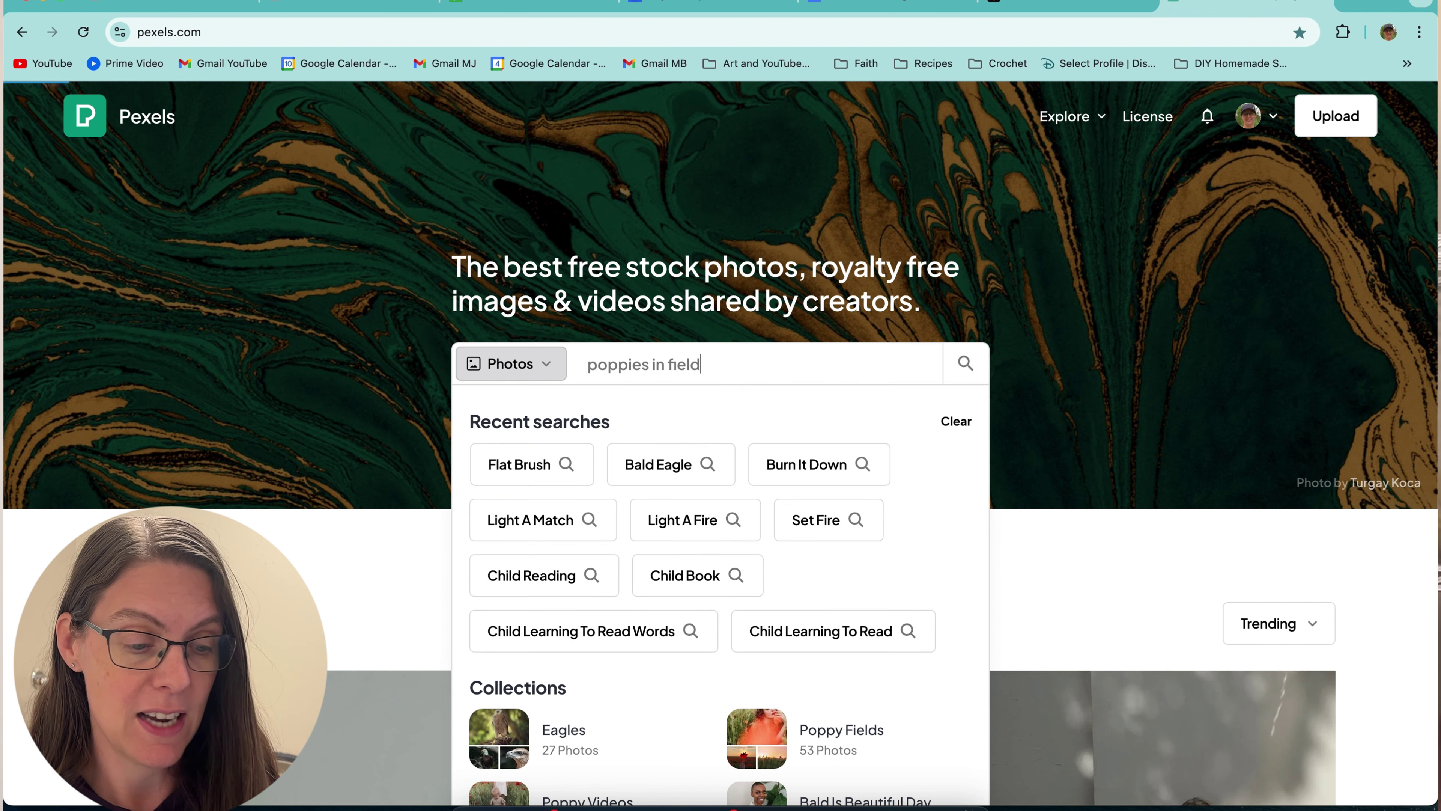
key(Return)
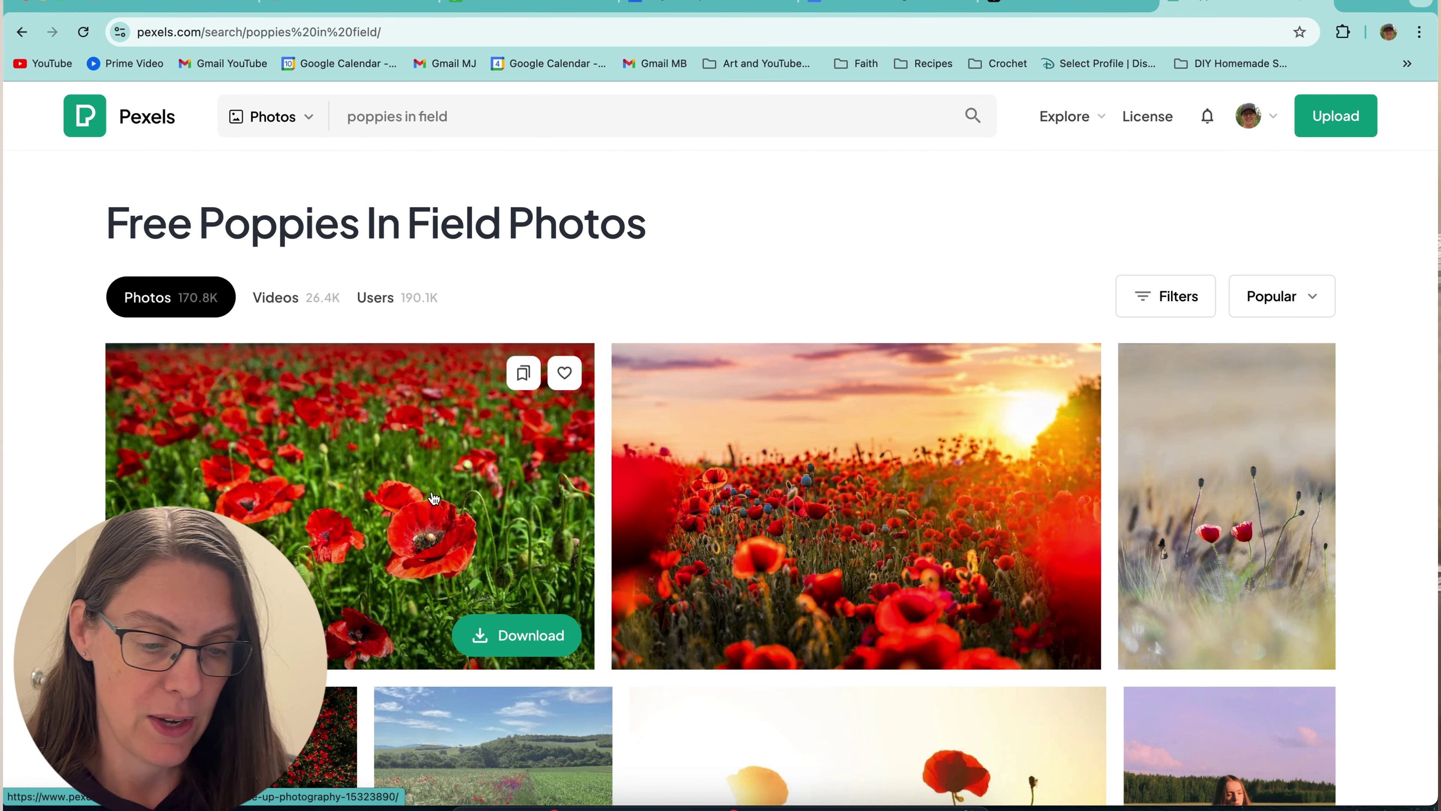
scroll(876, 312, down, 3)
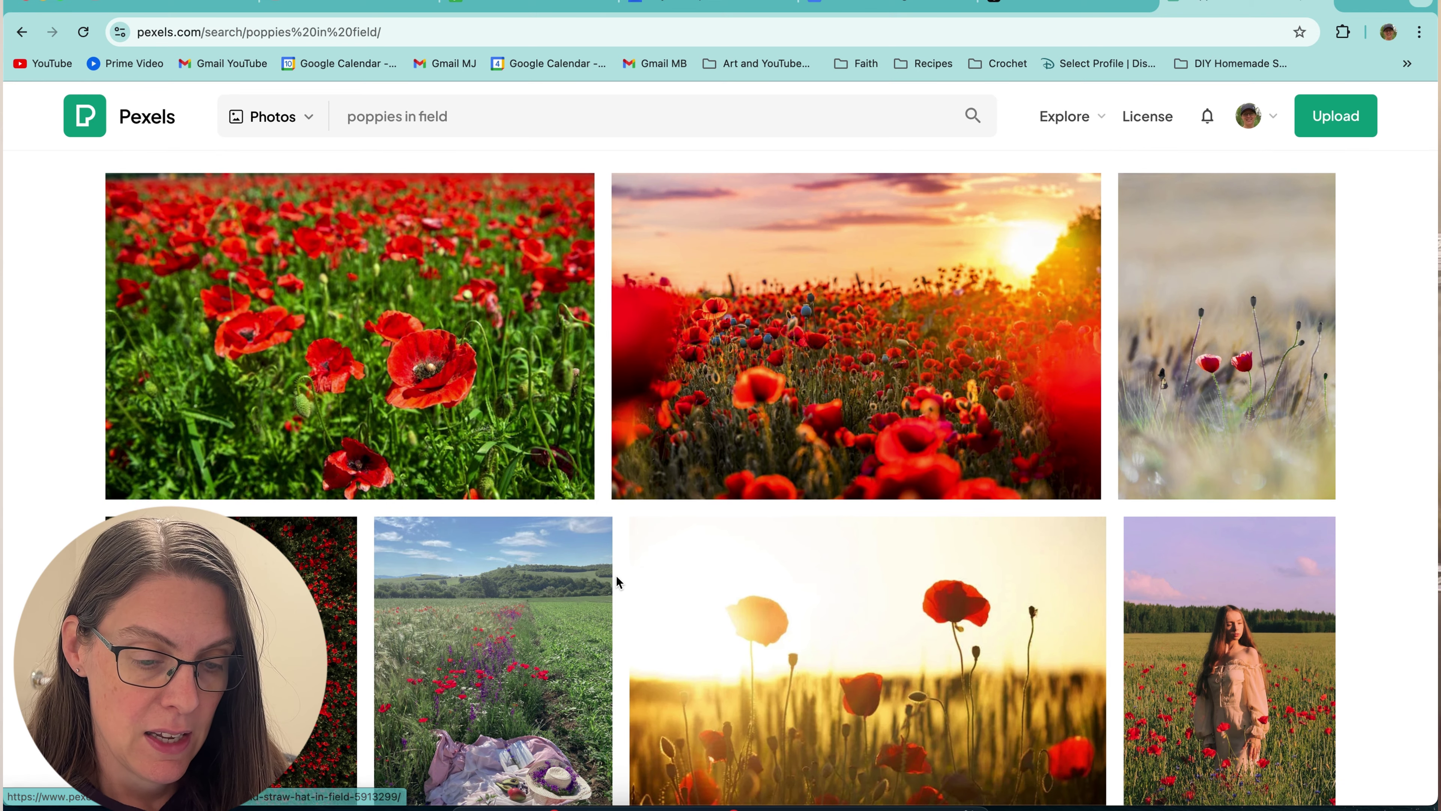
scroll(617, 582, down, 3)
scroll(615, 576, down, 3)
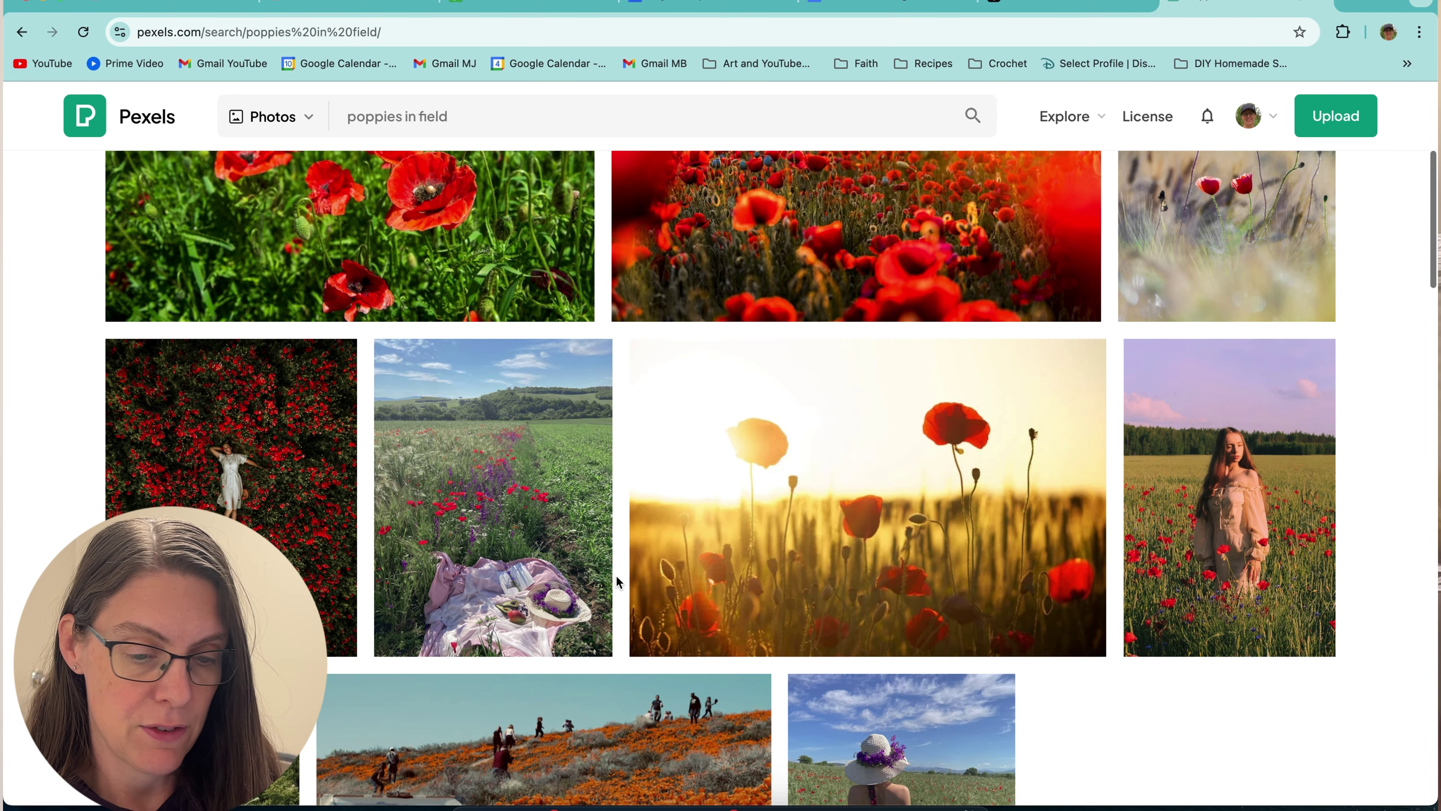
scroll(615, 576, up, 7)
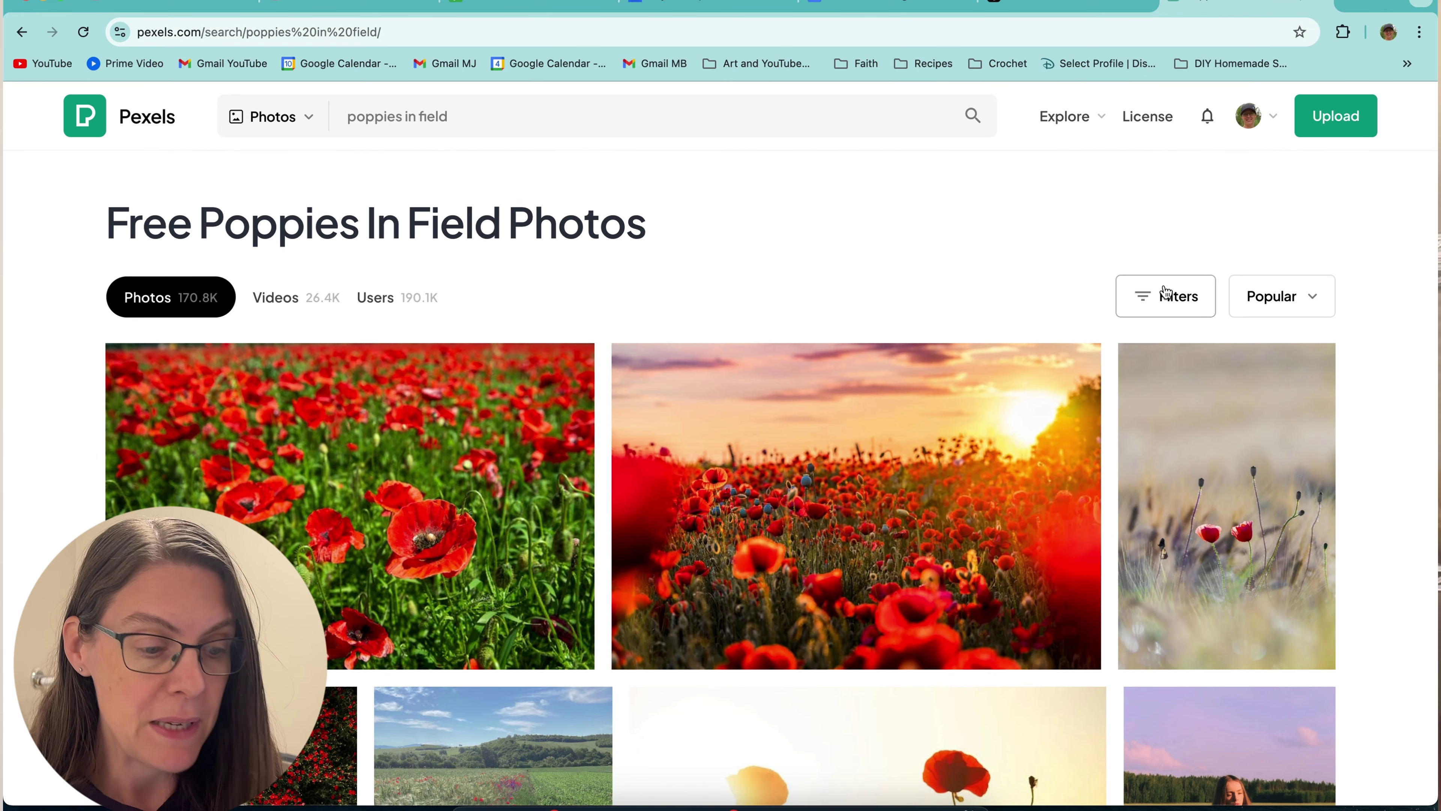
- Filter the Pexels 'poppies in field' results to Vertical orientation
click(1166, 292)
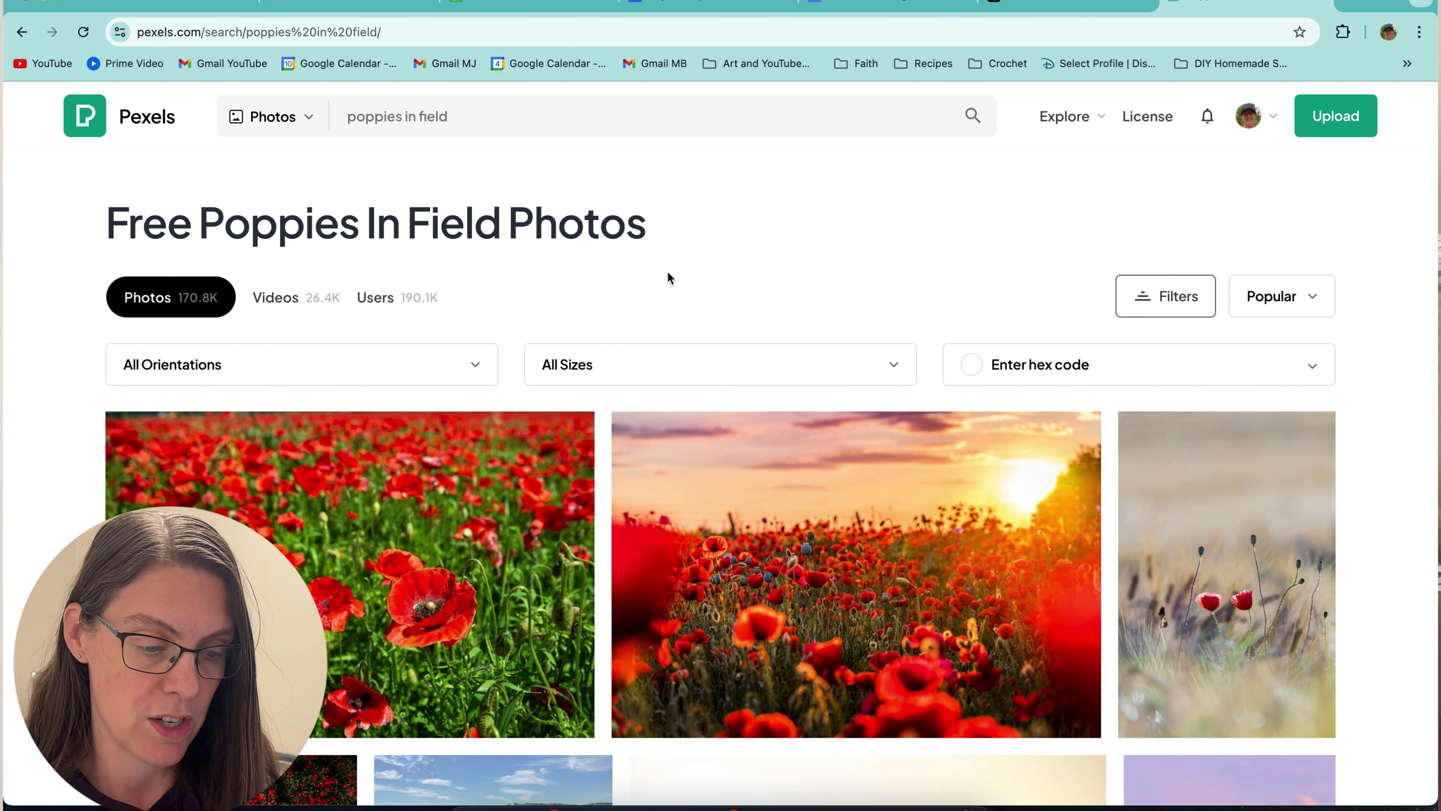
click(477, 363)
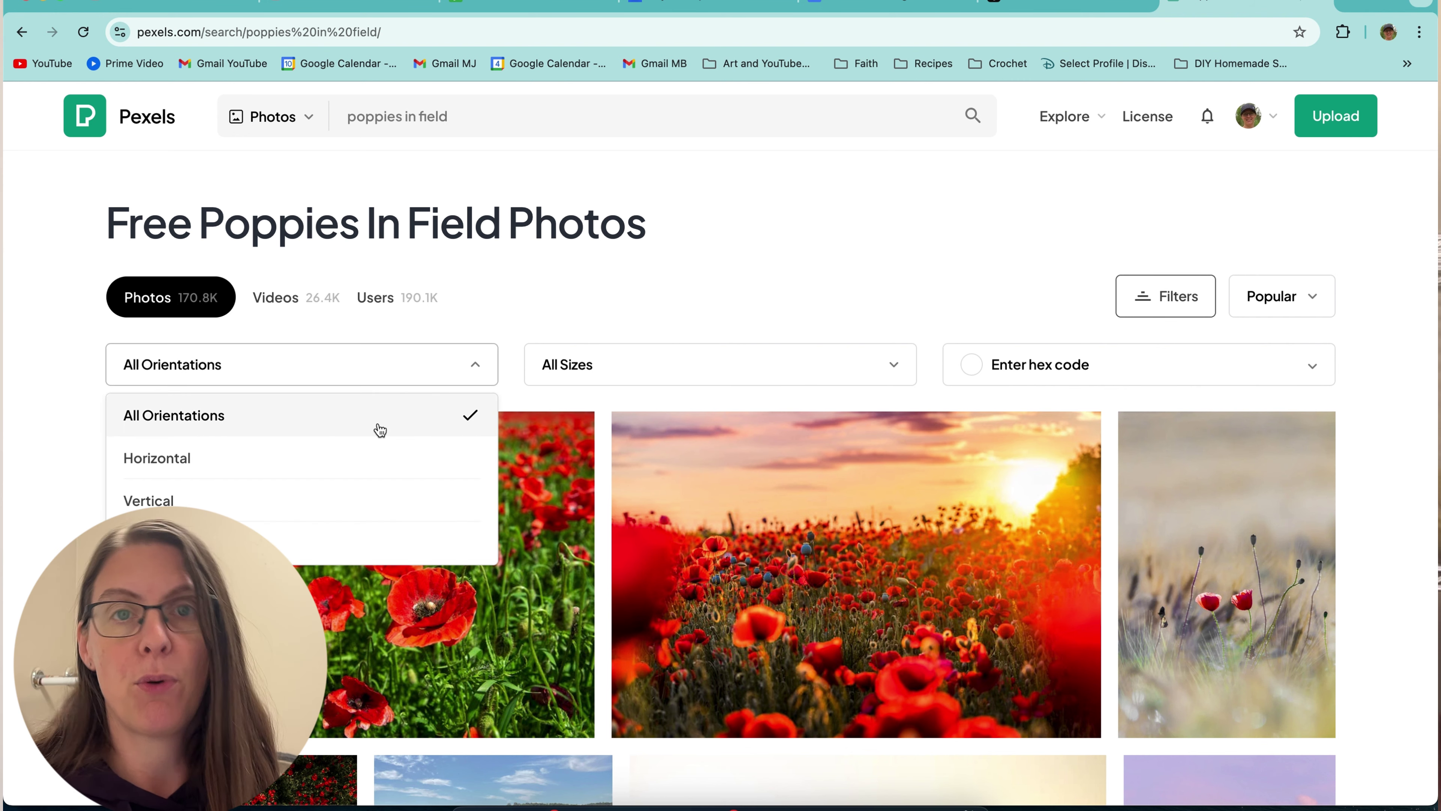
click(340, 487)
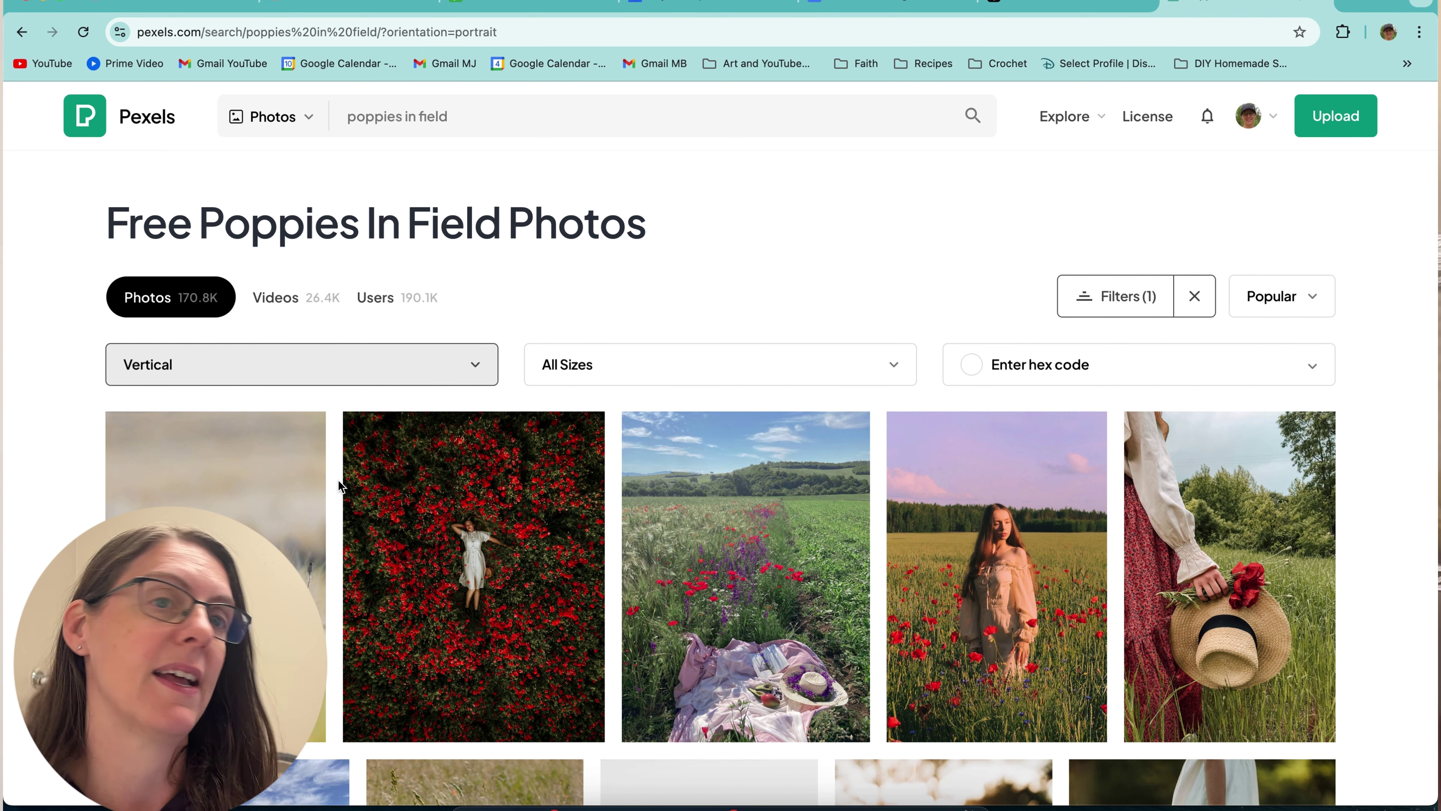
scroll(341, 477, down, 3)
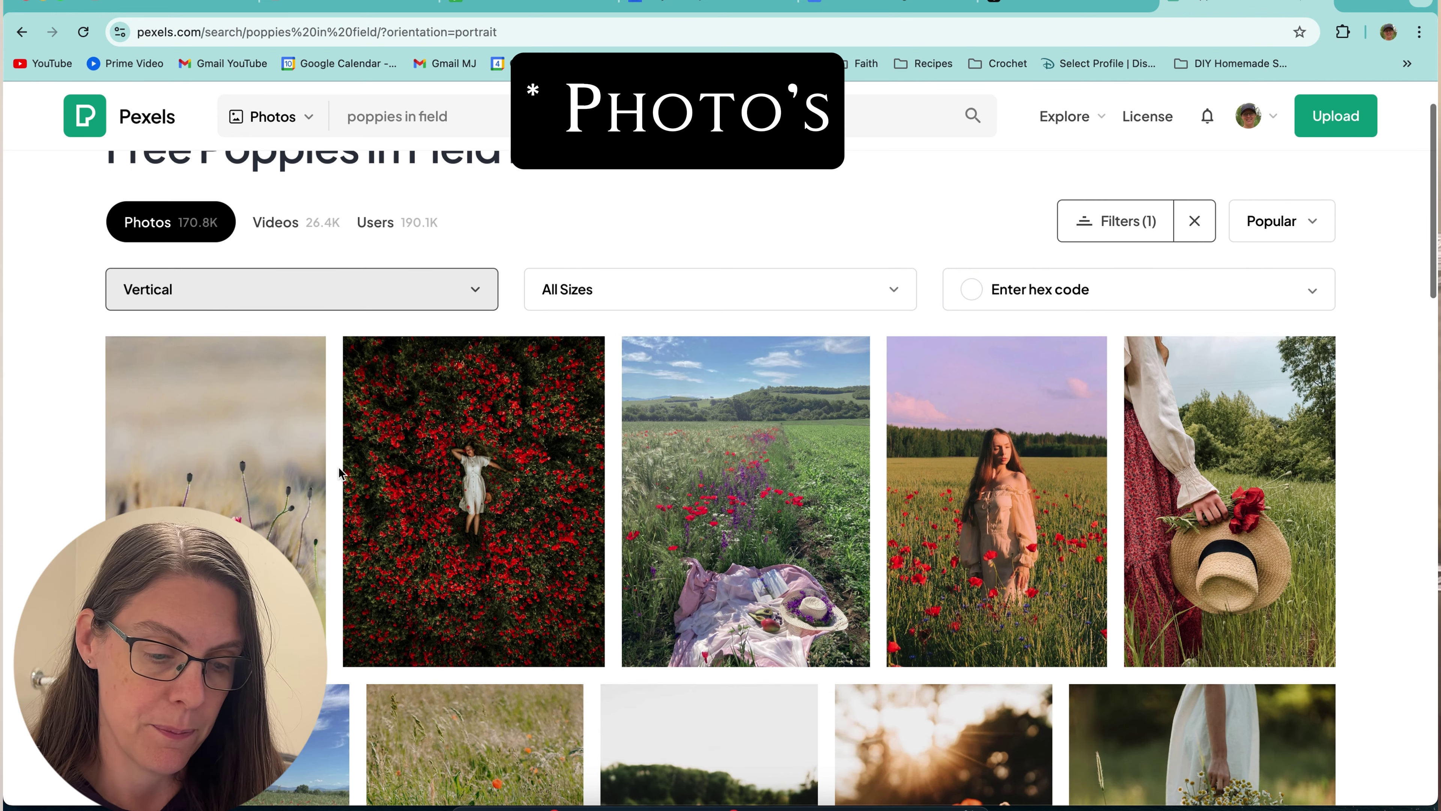
scroll(341, 474, down, 5)
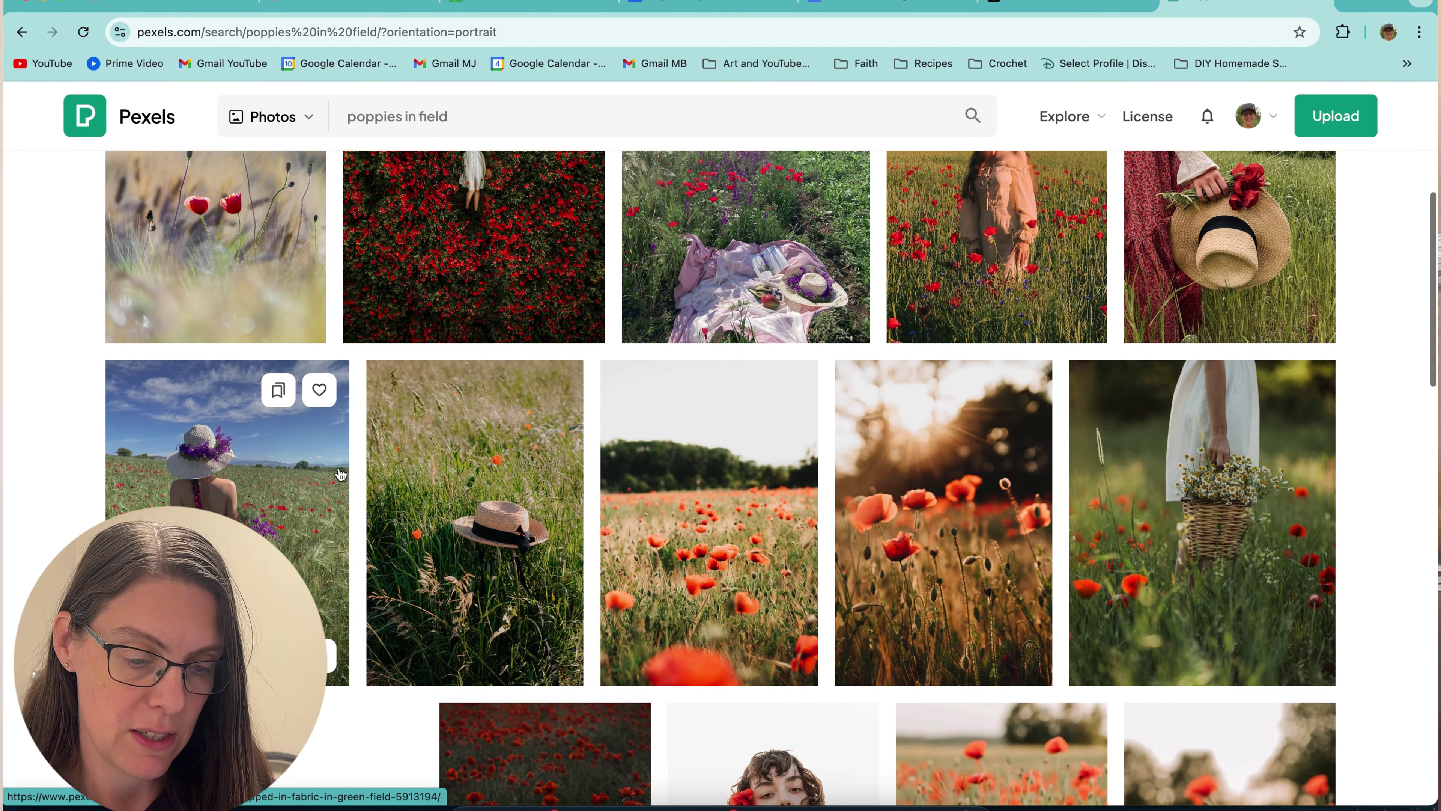
scroll(340, 474, down, 3)
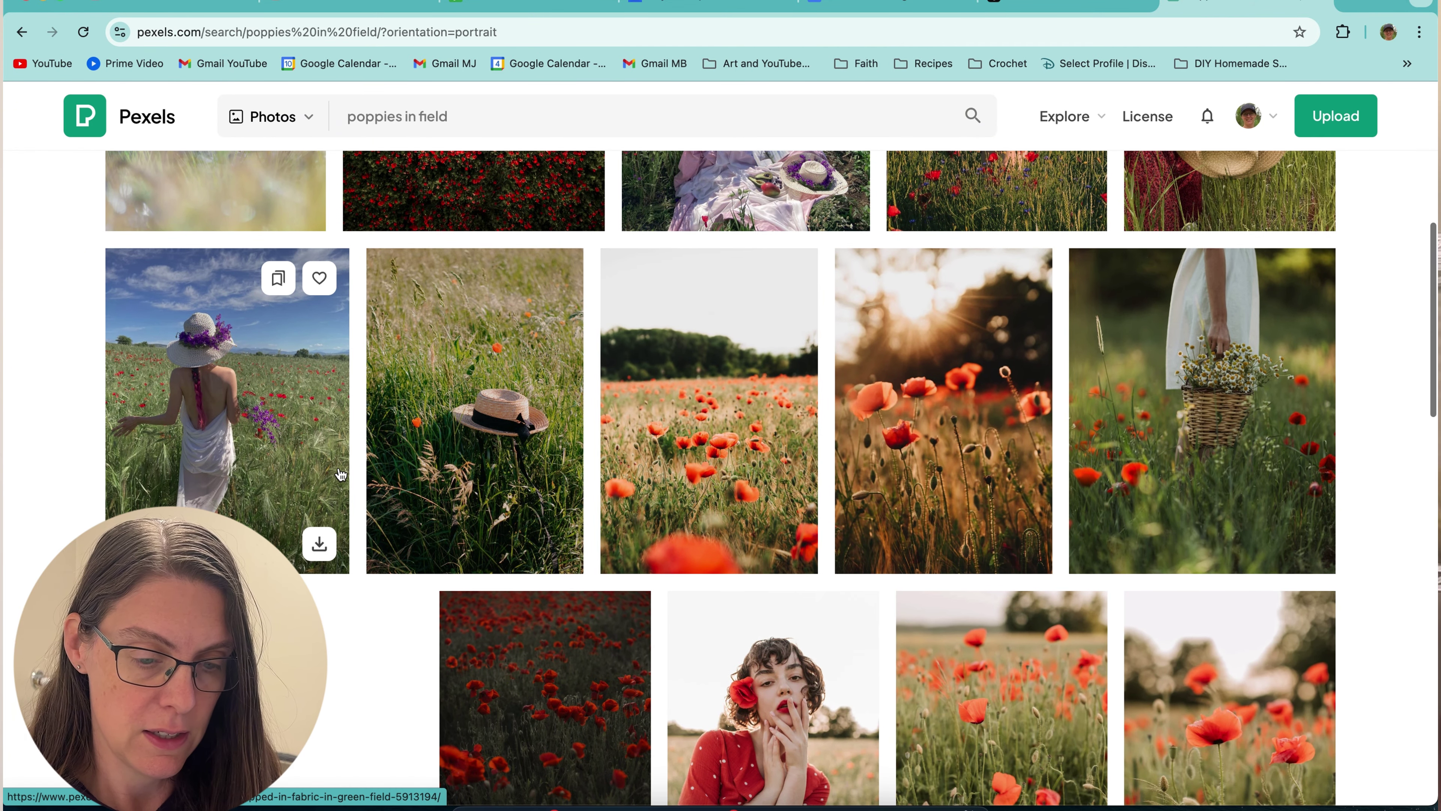
scroll(340, 475, down, 1)
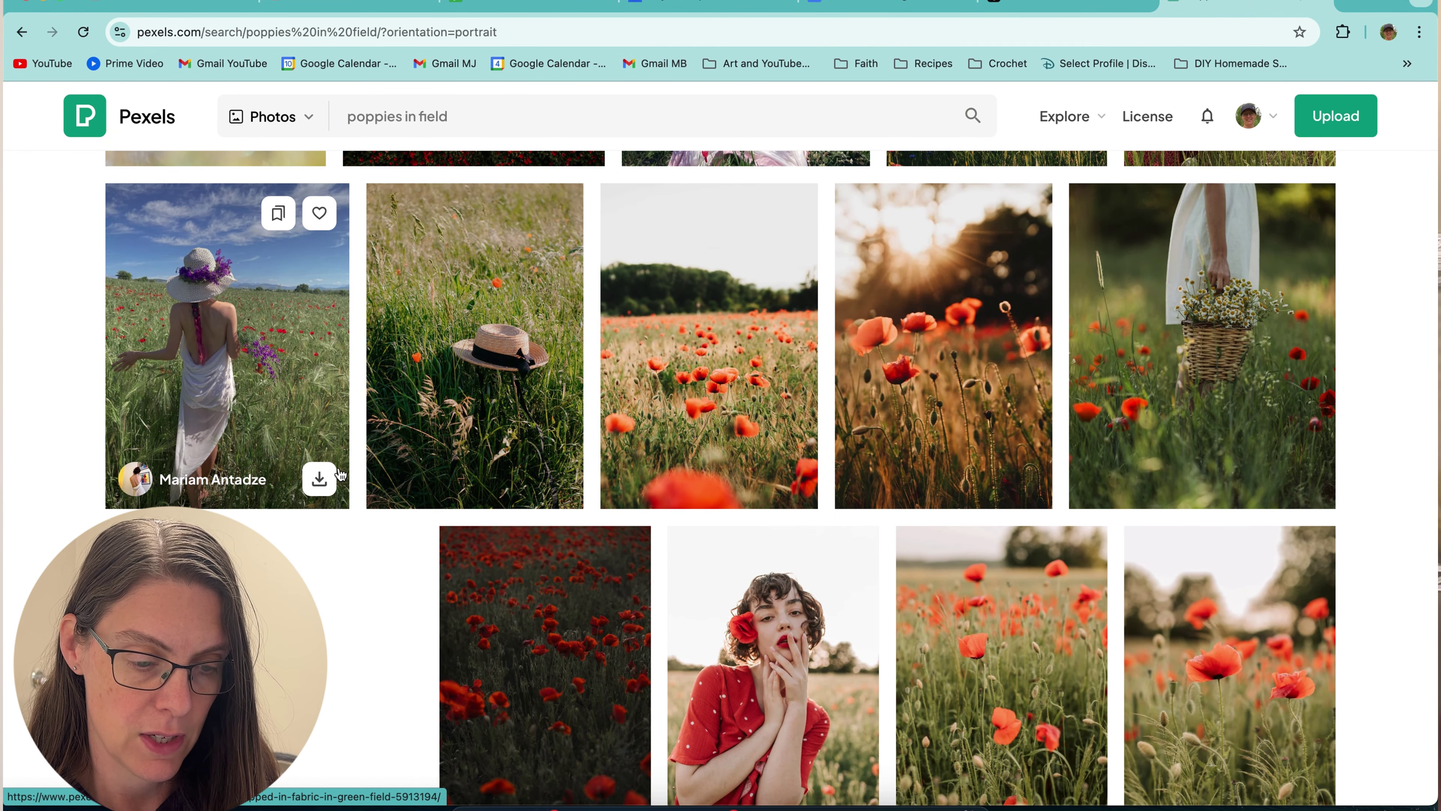
key(XF86MonBrightnessDown)
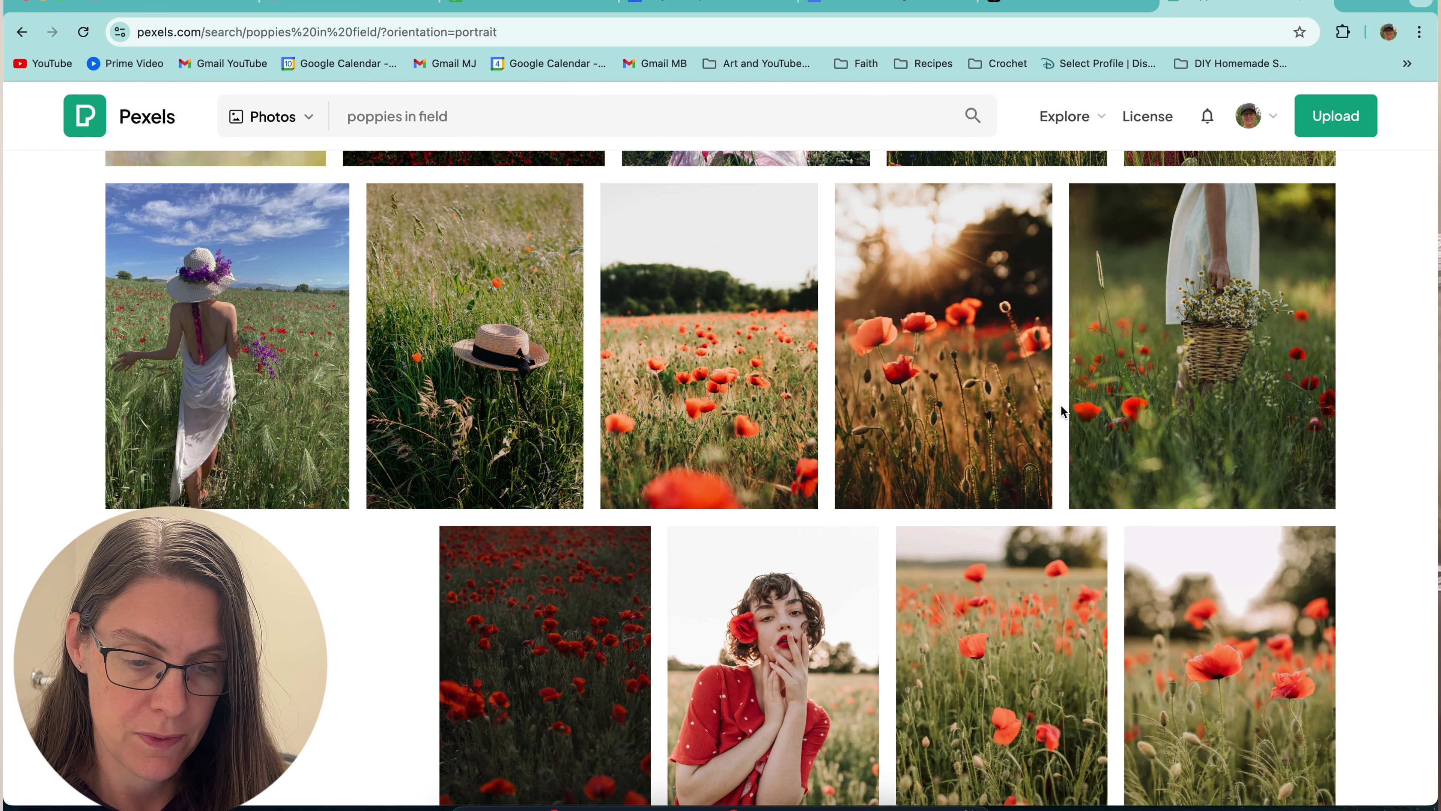
scroll(1060, 407, down, 1)
scroll(1062, 410, down, 1)
scroll(1064, 410, down, 4)
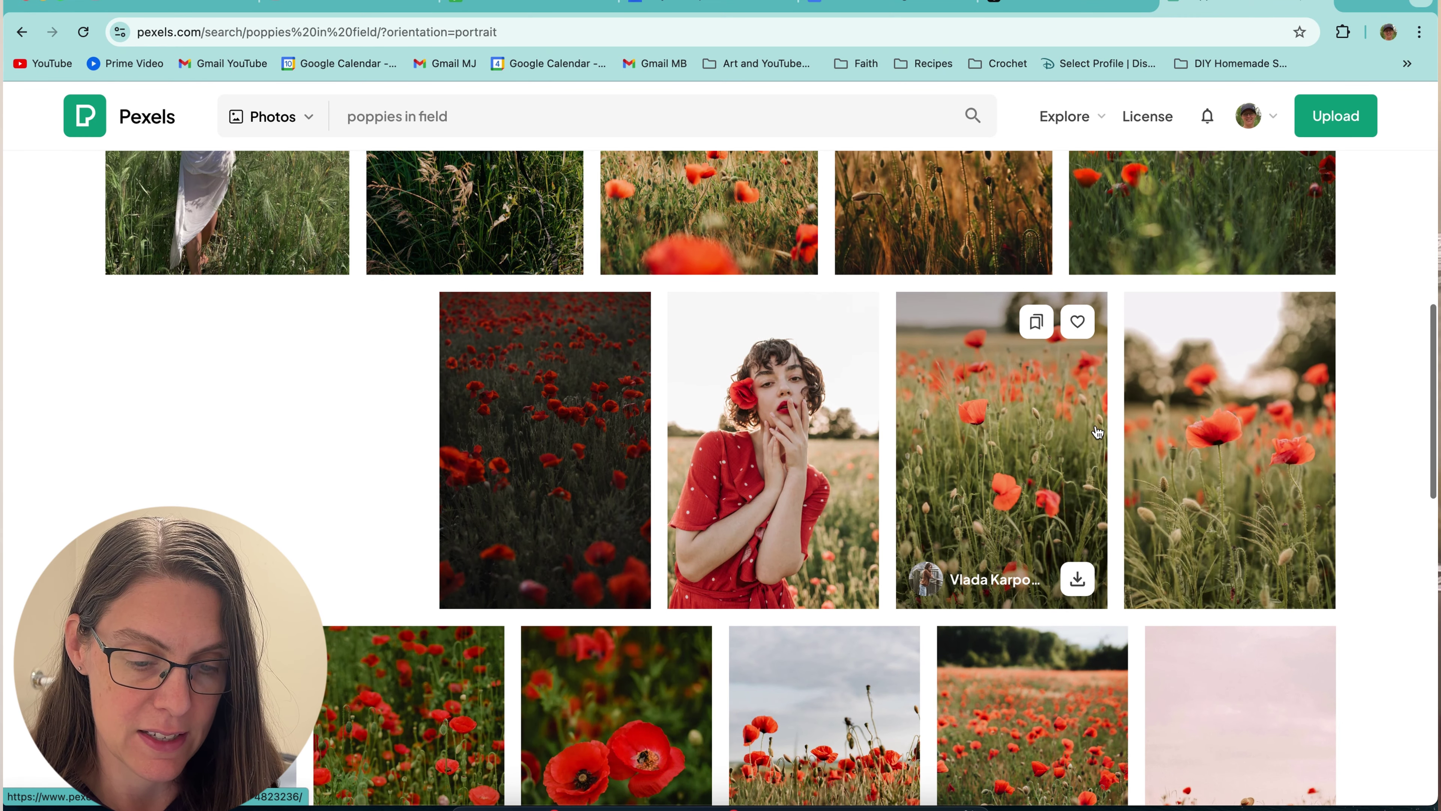
scroll(1112, 442, down, 3)
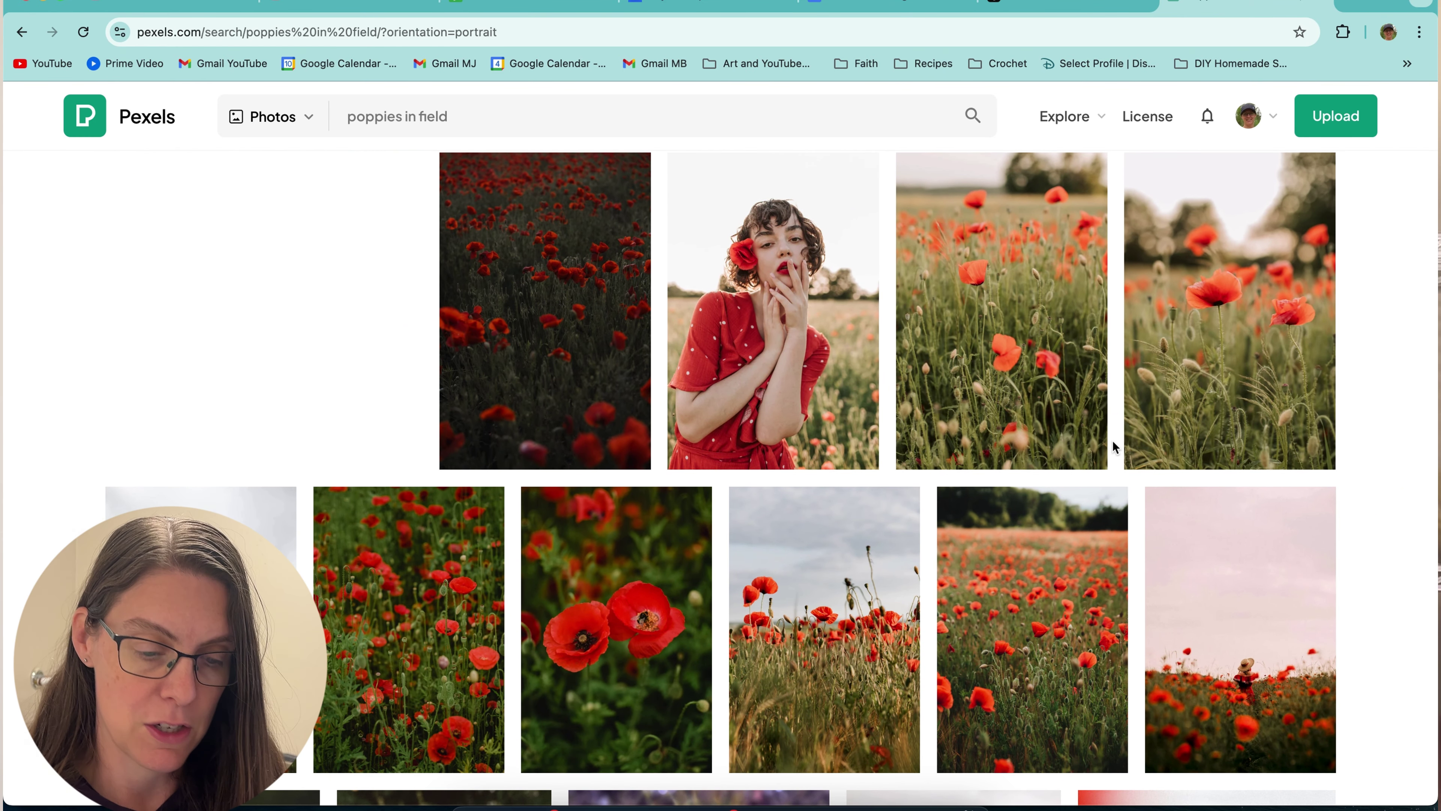
scroll(1113, 440, down, 1)
scroll(1114, 448, down, 5)
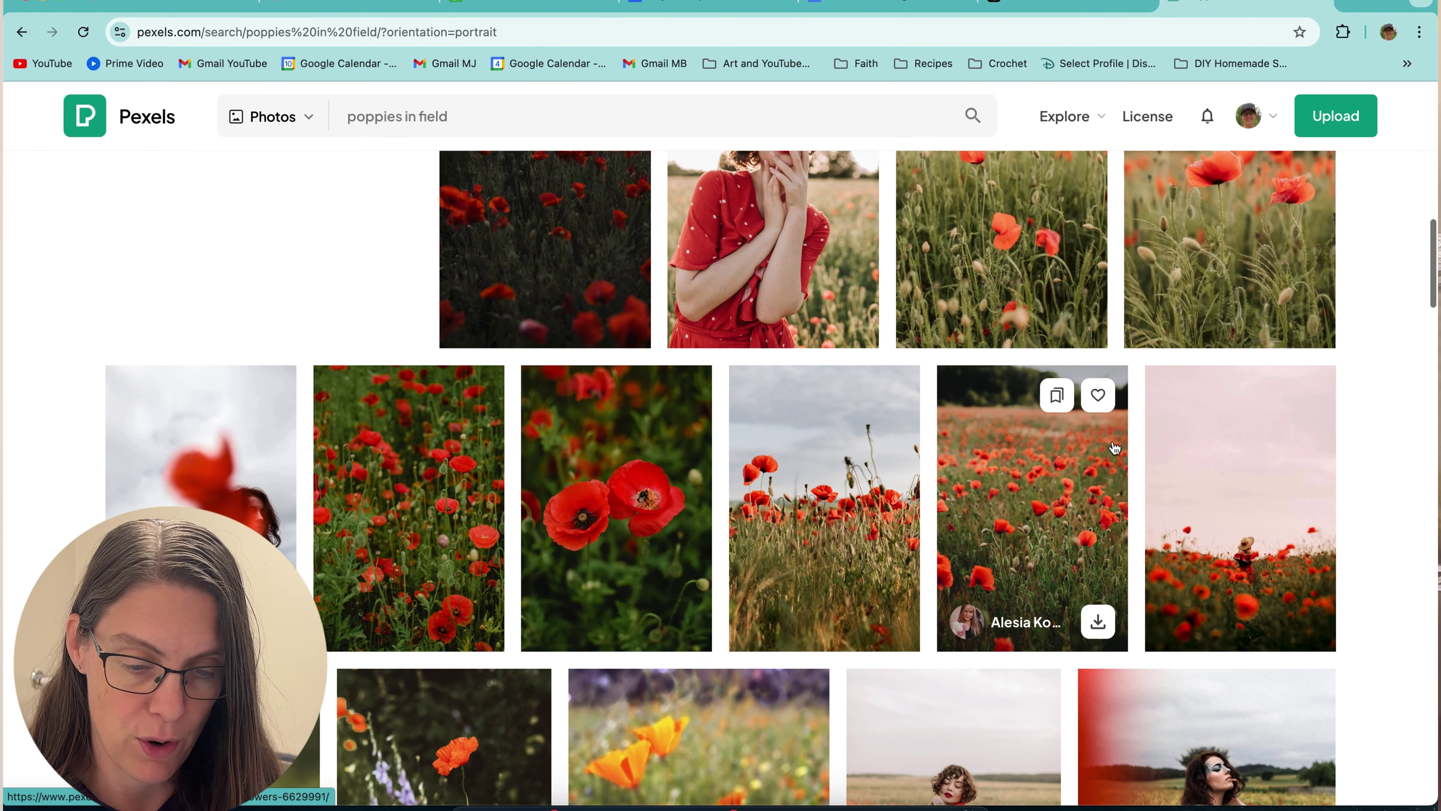
scroll(1114, 448, down, 10)
scroll(1113, 448, down, 13)
scroll(1114, 449, up, 15)
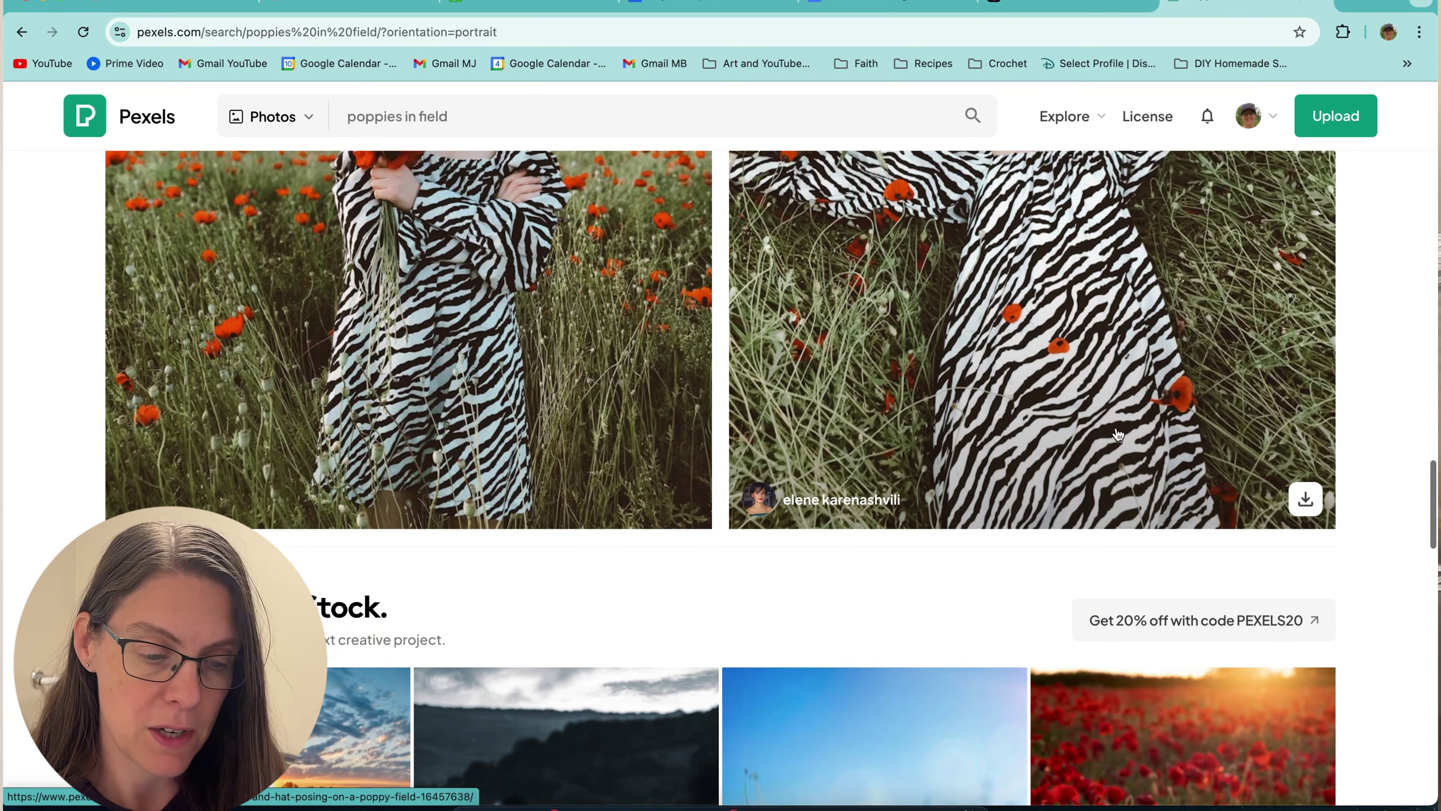
scroll(1117, 434, up, 12)
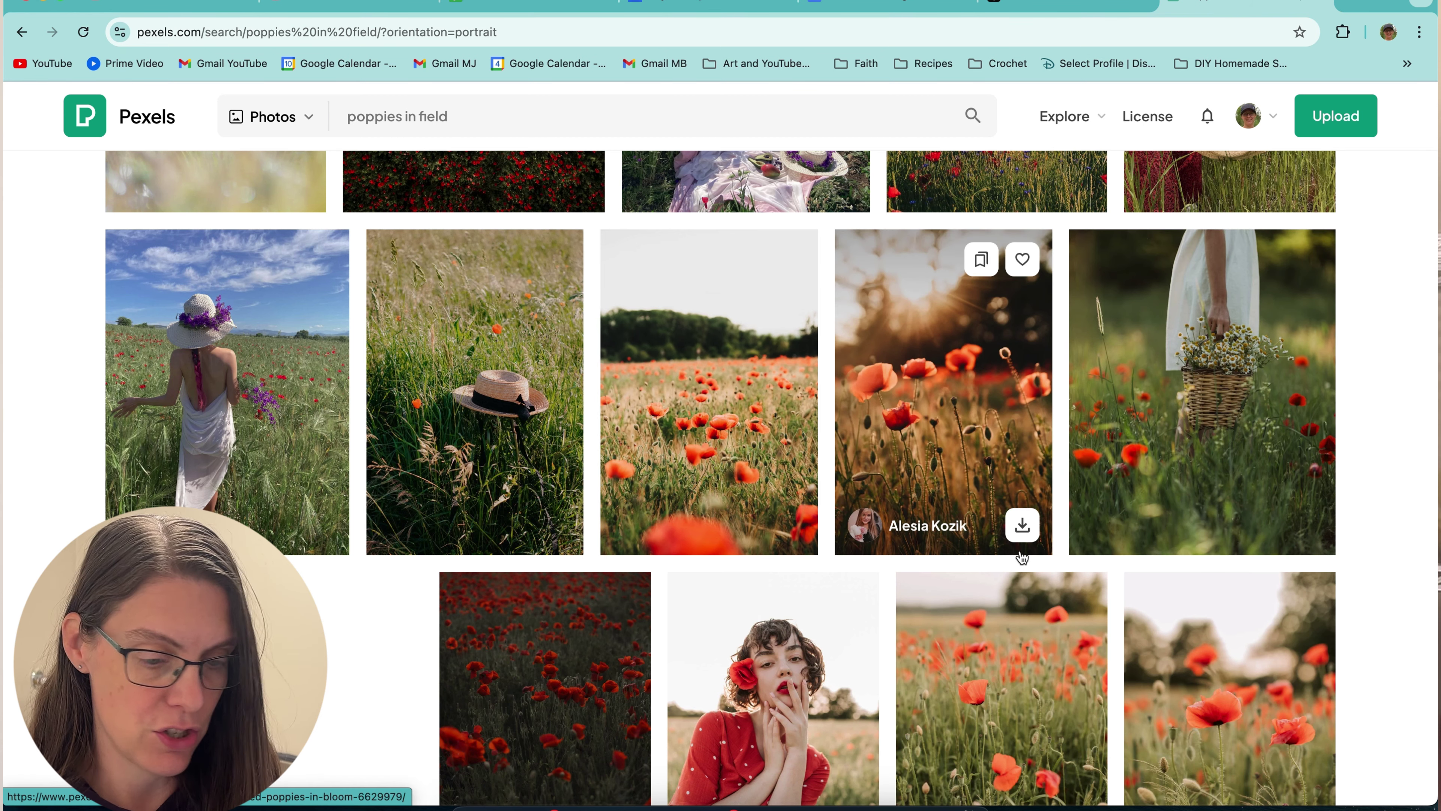
- Download the backlit poppy field photo from Pexels and dismiss the thank-you popup
click(1022, 527)
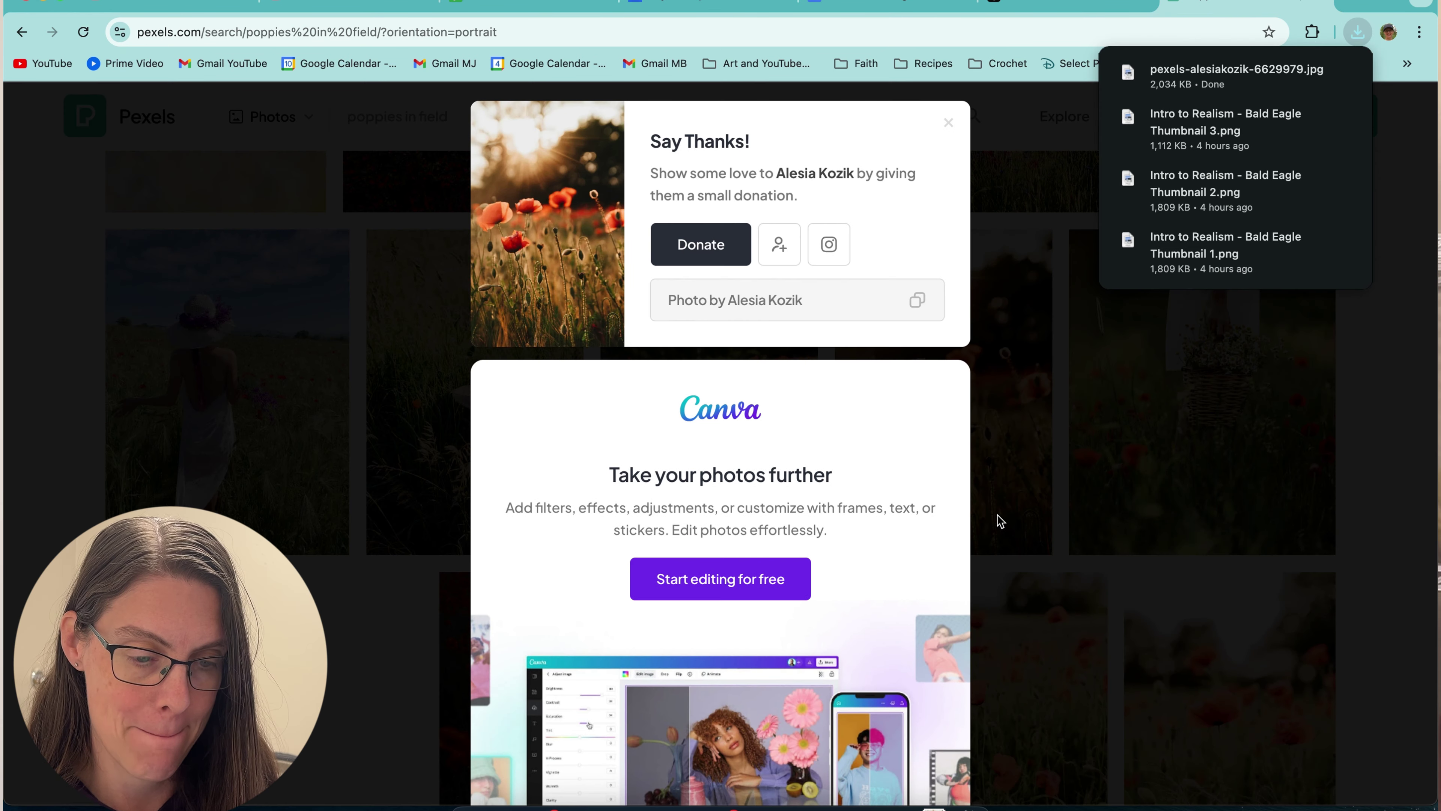
click(779, 355)
click(219, 325)
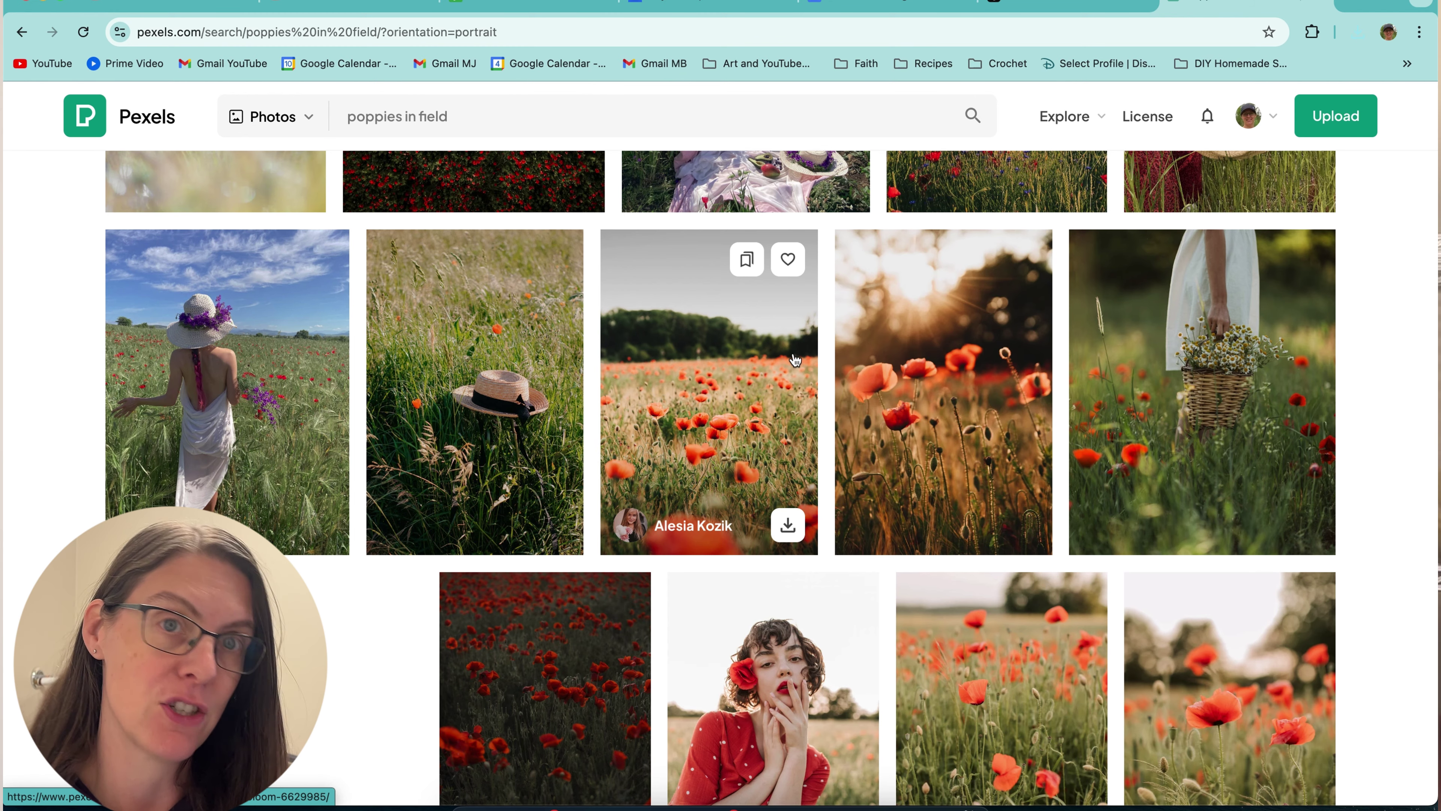
scroll(1059, 367, down, 3)
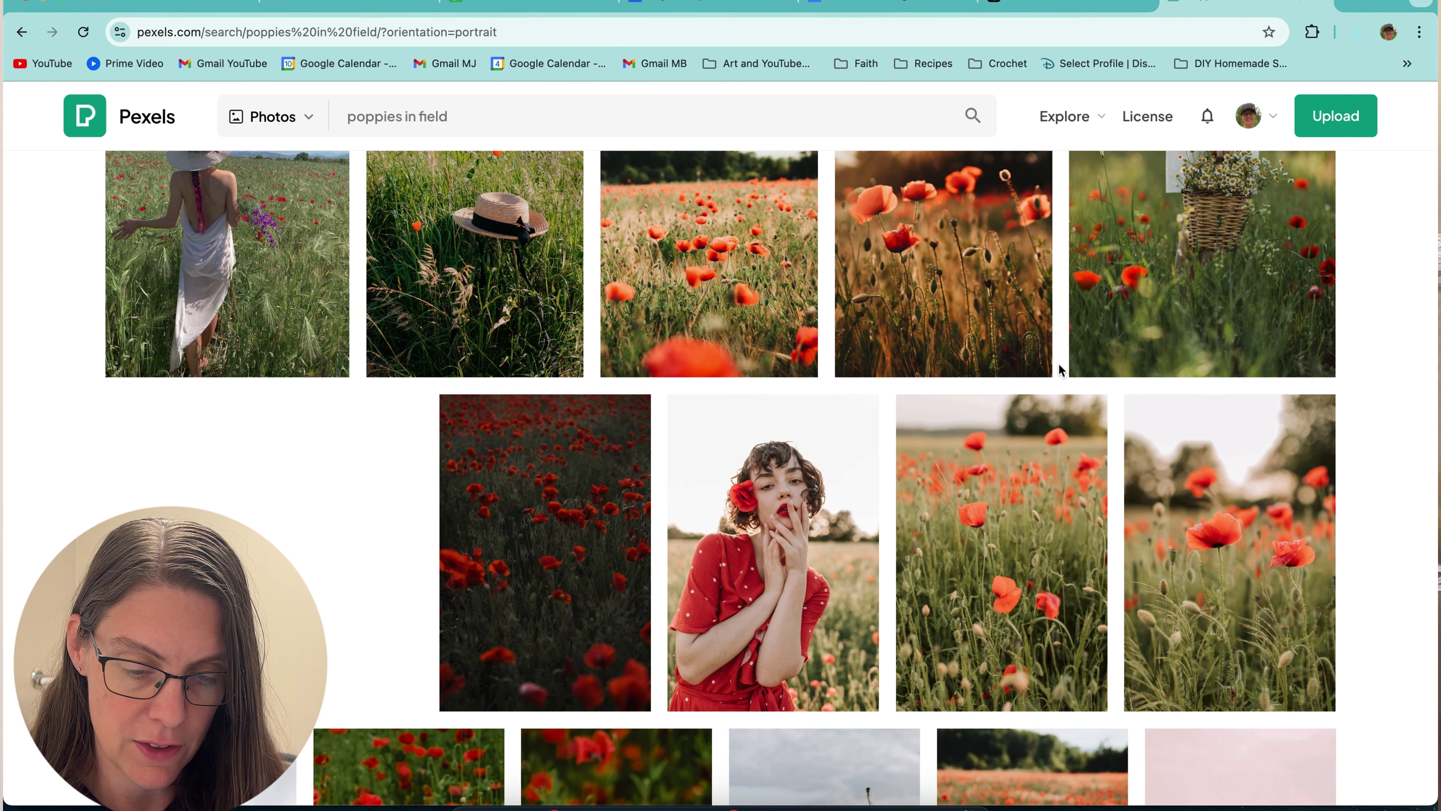
- Download the close-up poppy photo as well, then return to the top of the results
mouse_move(1205, 561)
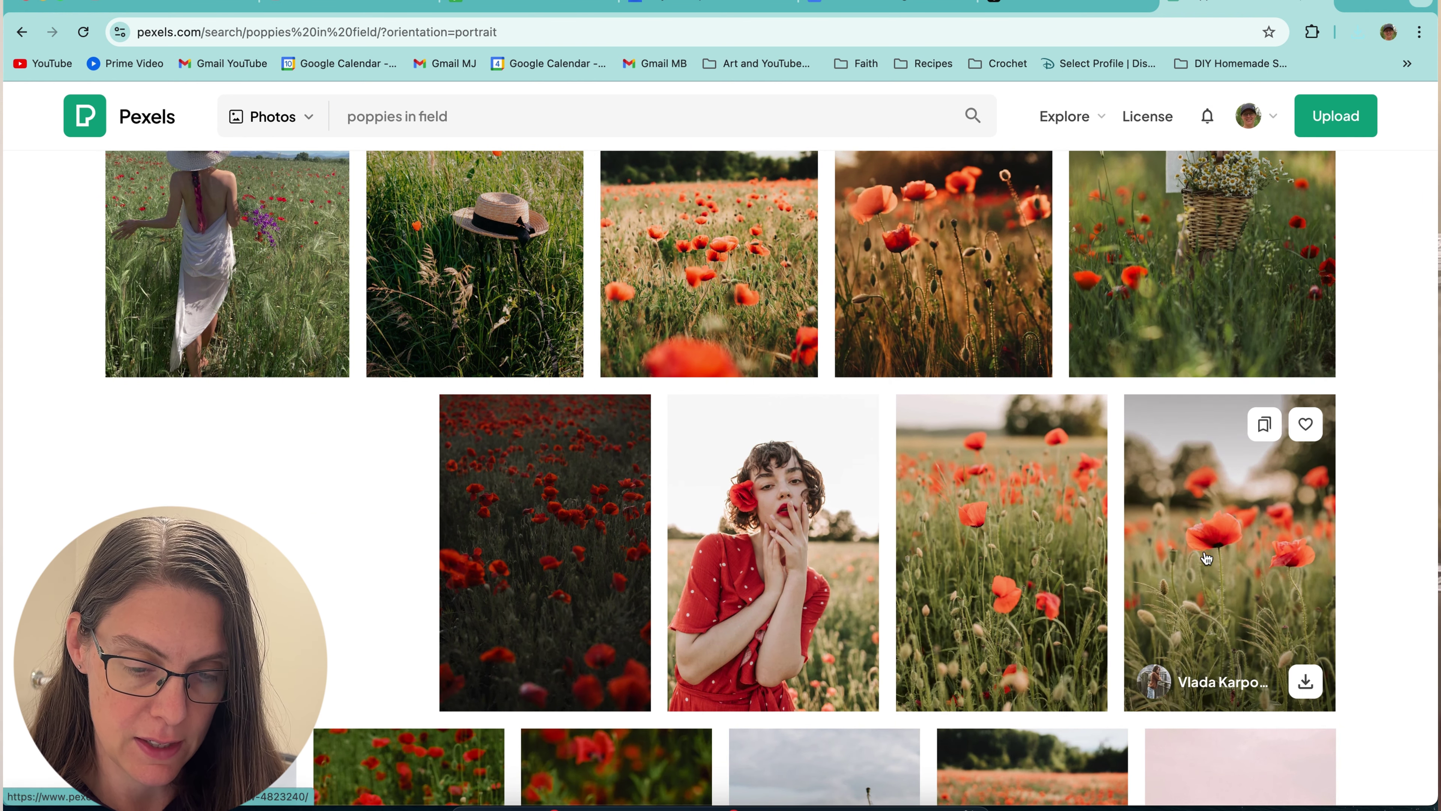
click(1300, 693)
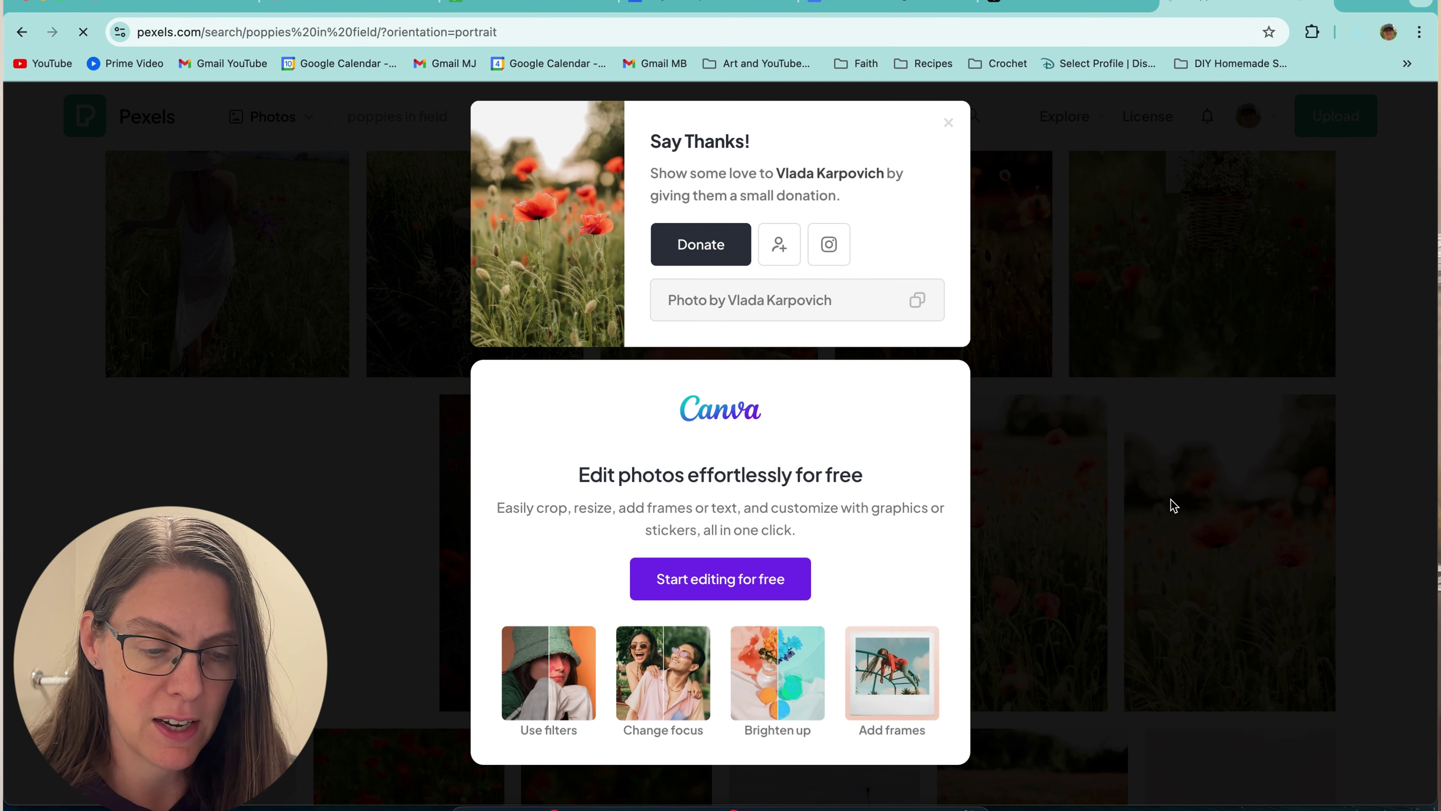
click(386, 421)
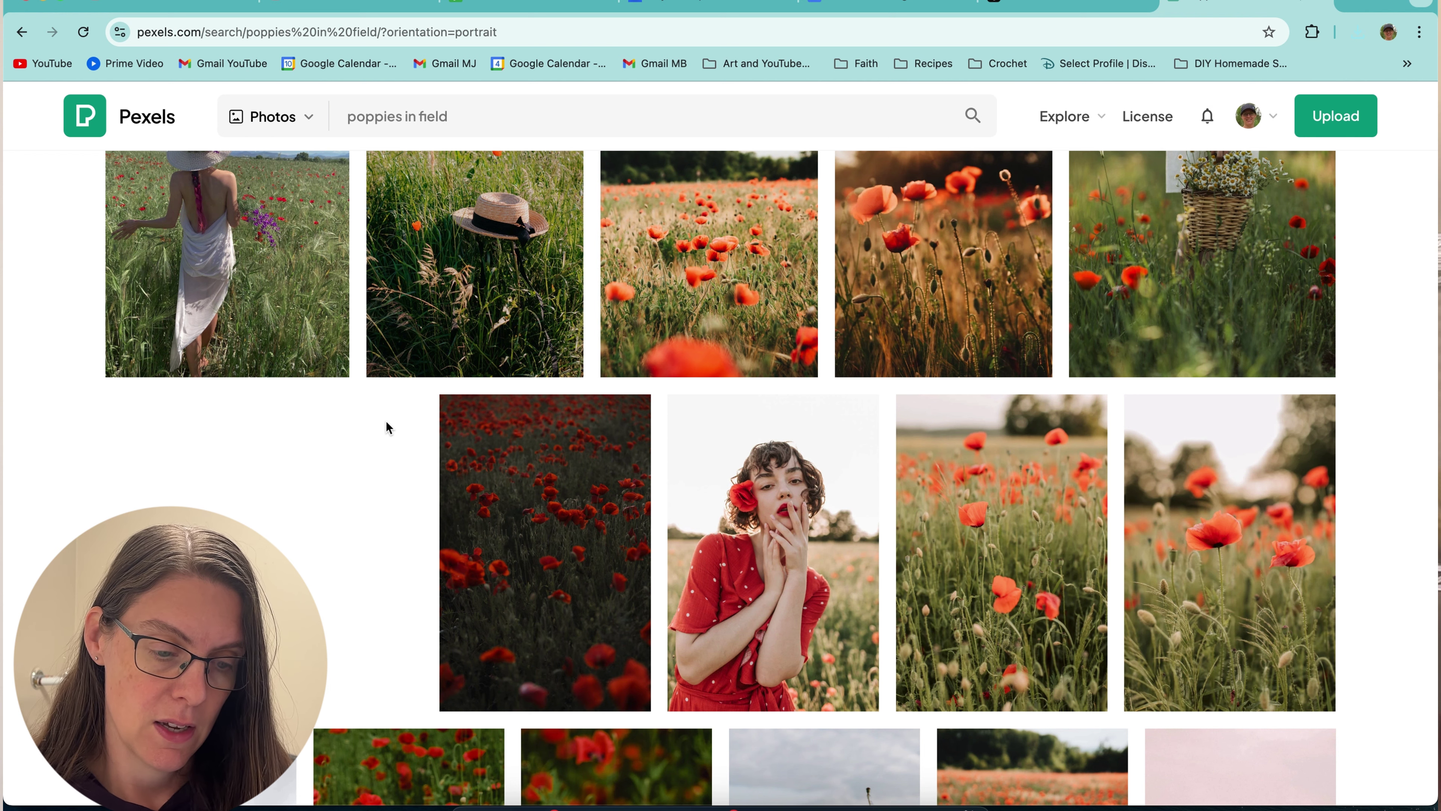
mouse_move(665, 349)
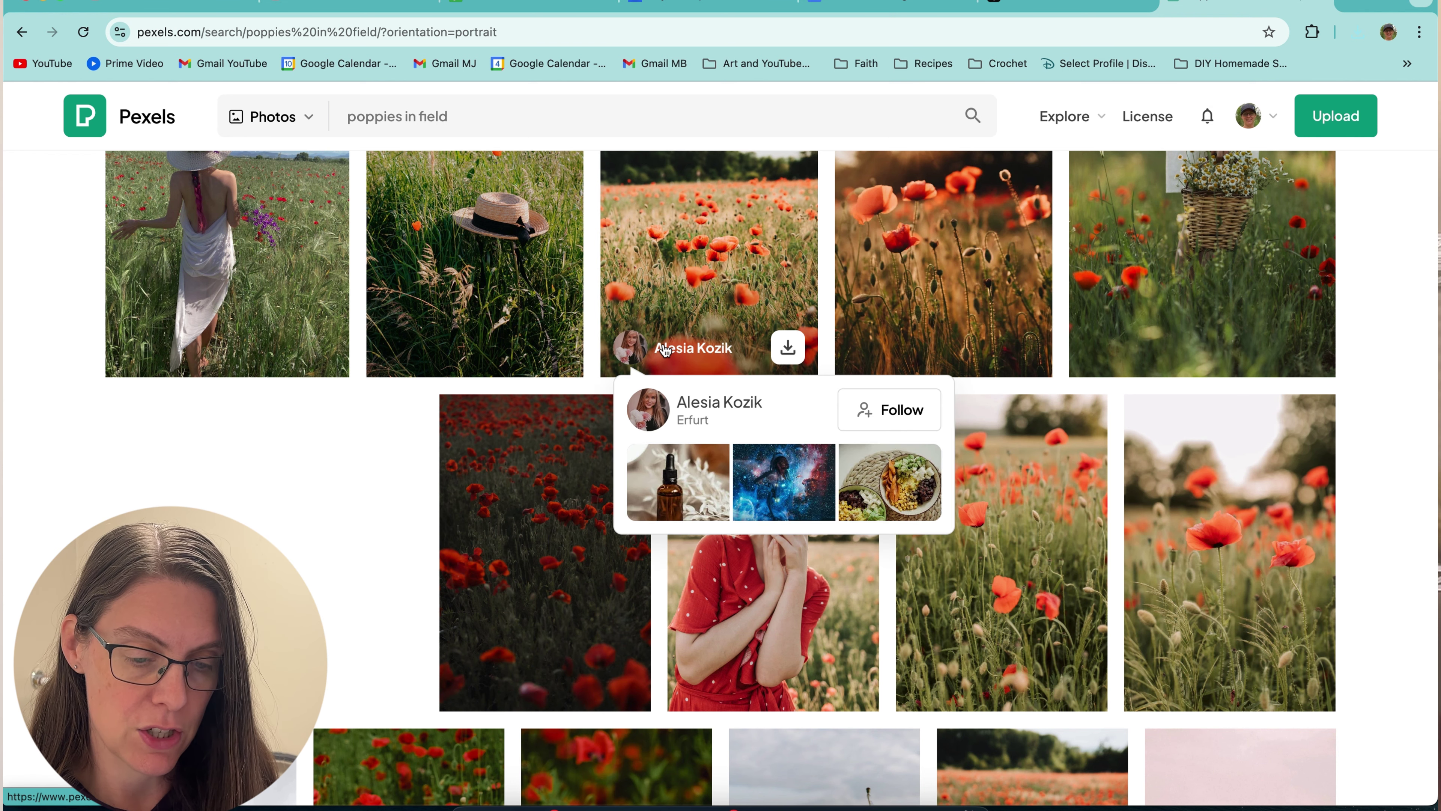
scroll(377, 480, up, 3)
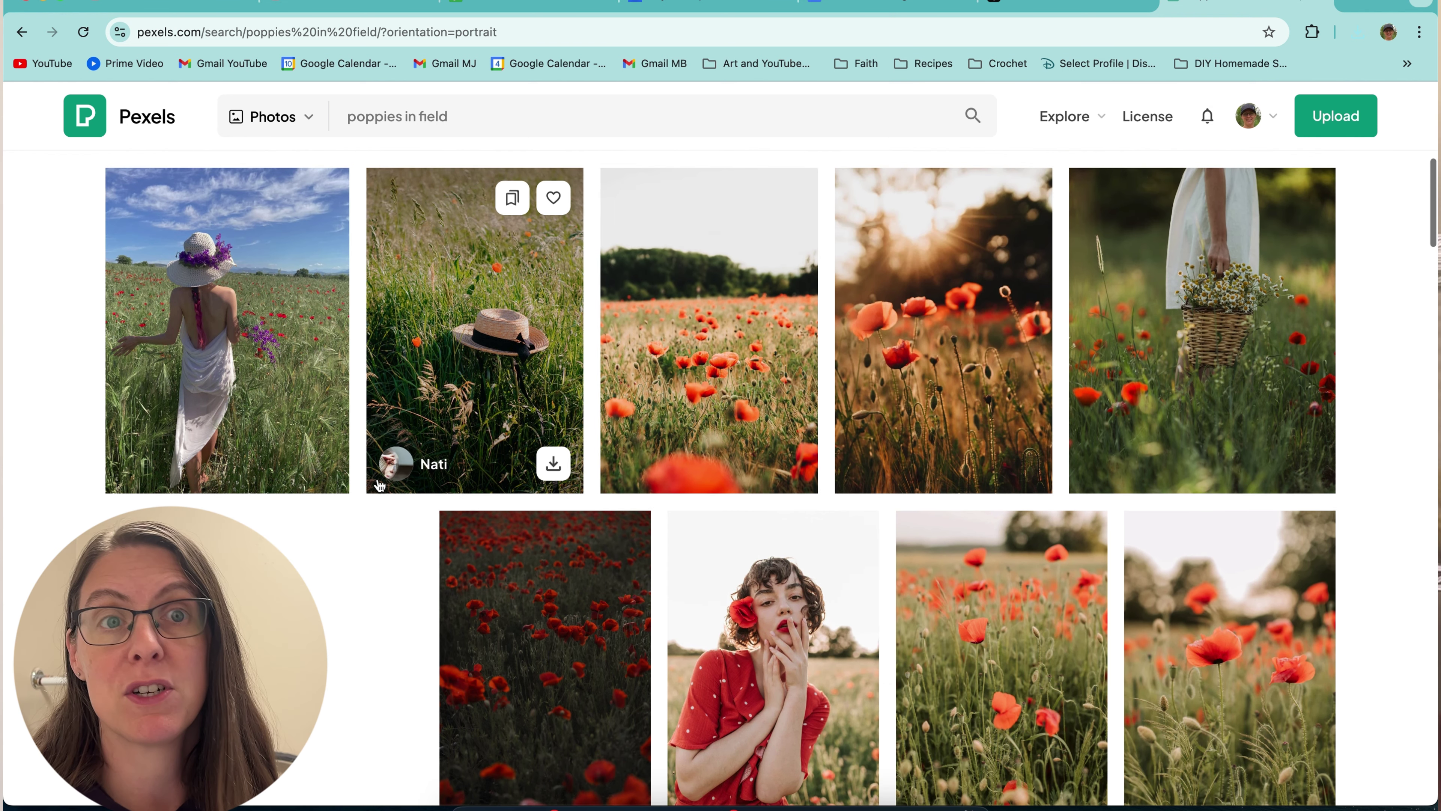
scroll(379, 484, up, 2)
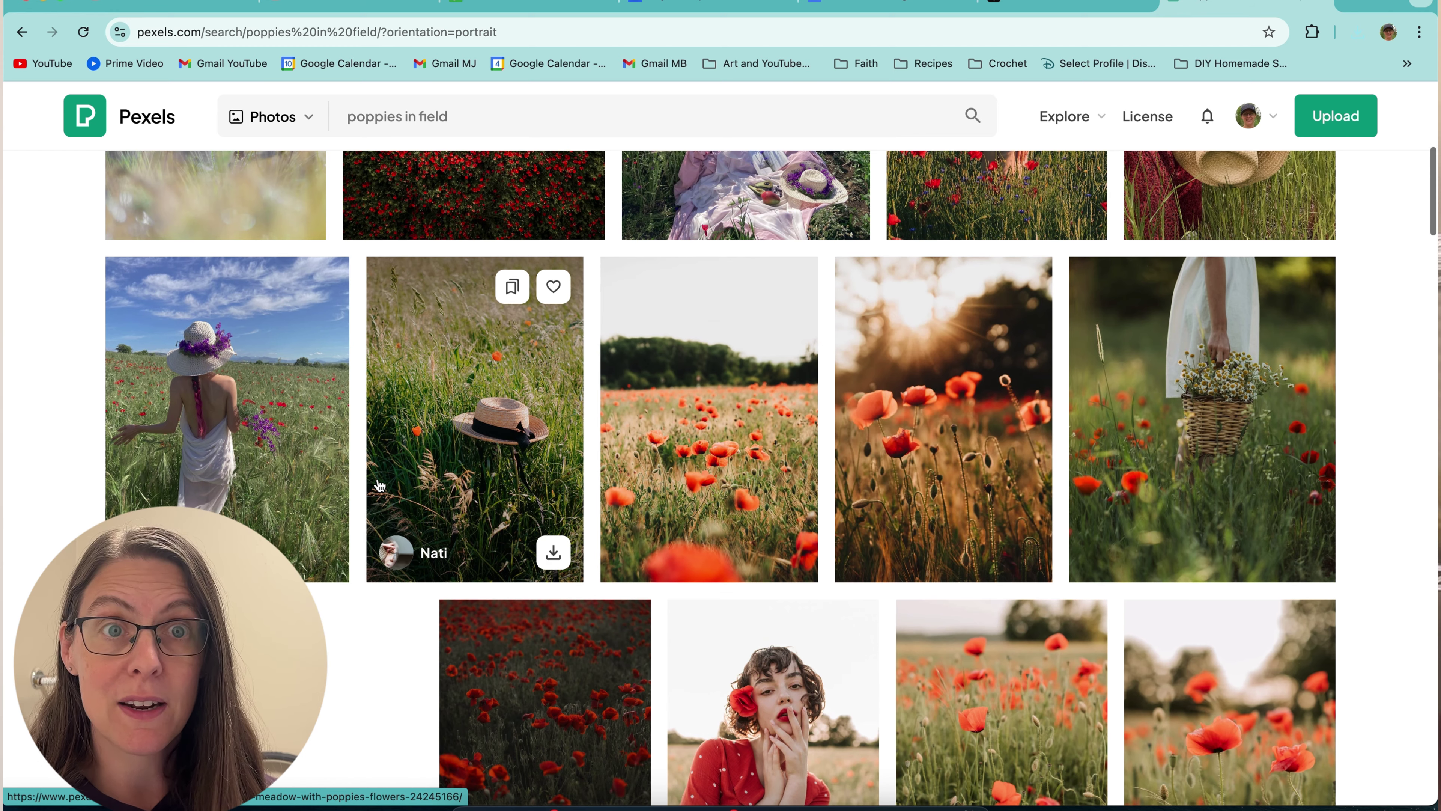
scroll(379, 483, up, 4)
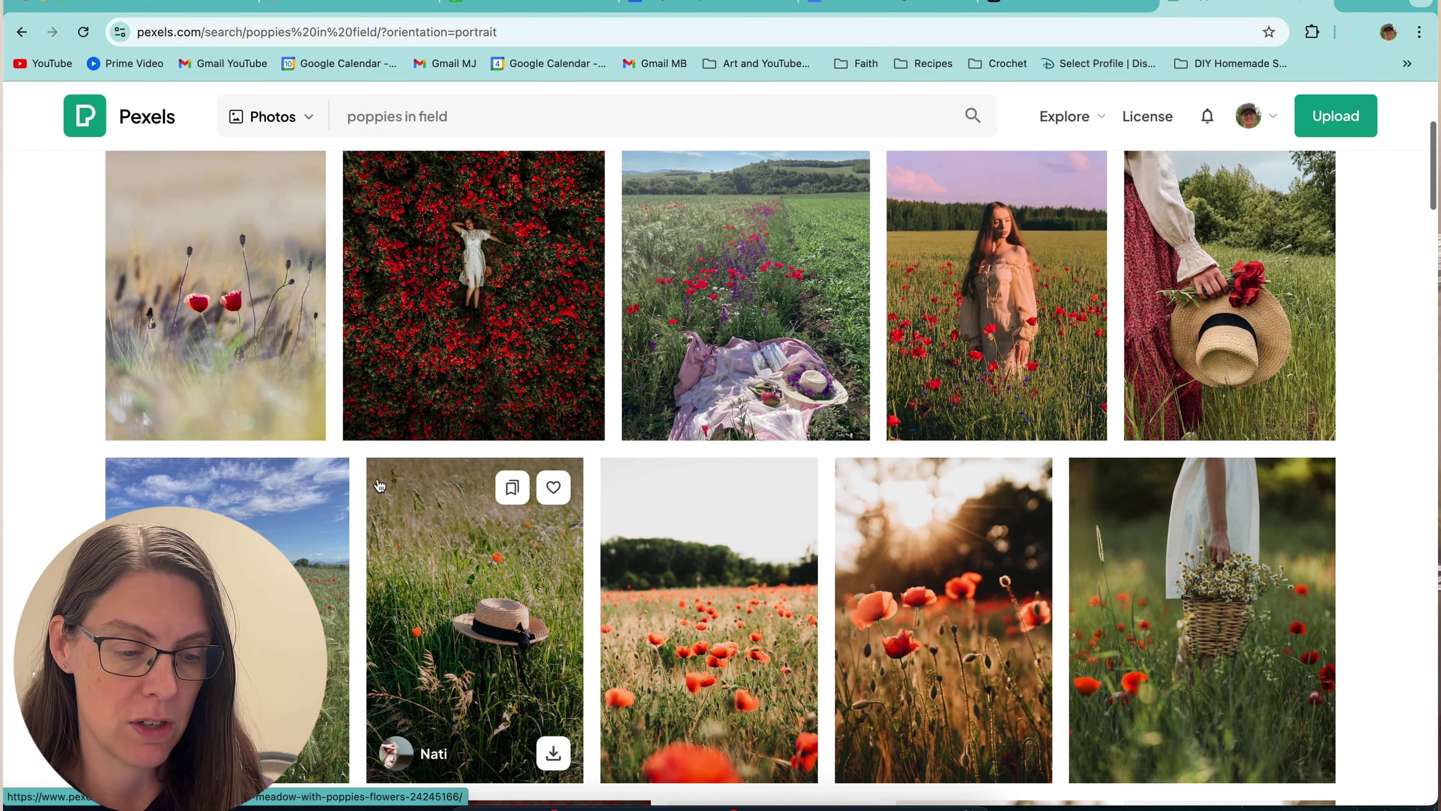
scroll(379, 483, up, 5)
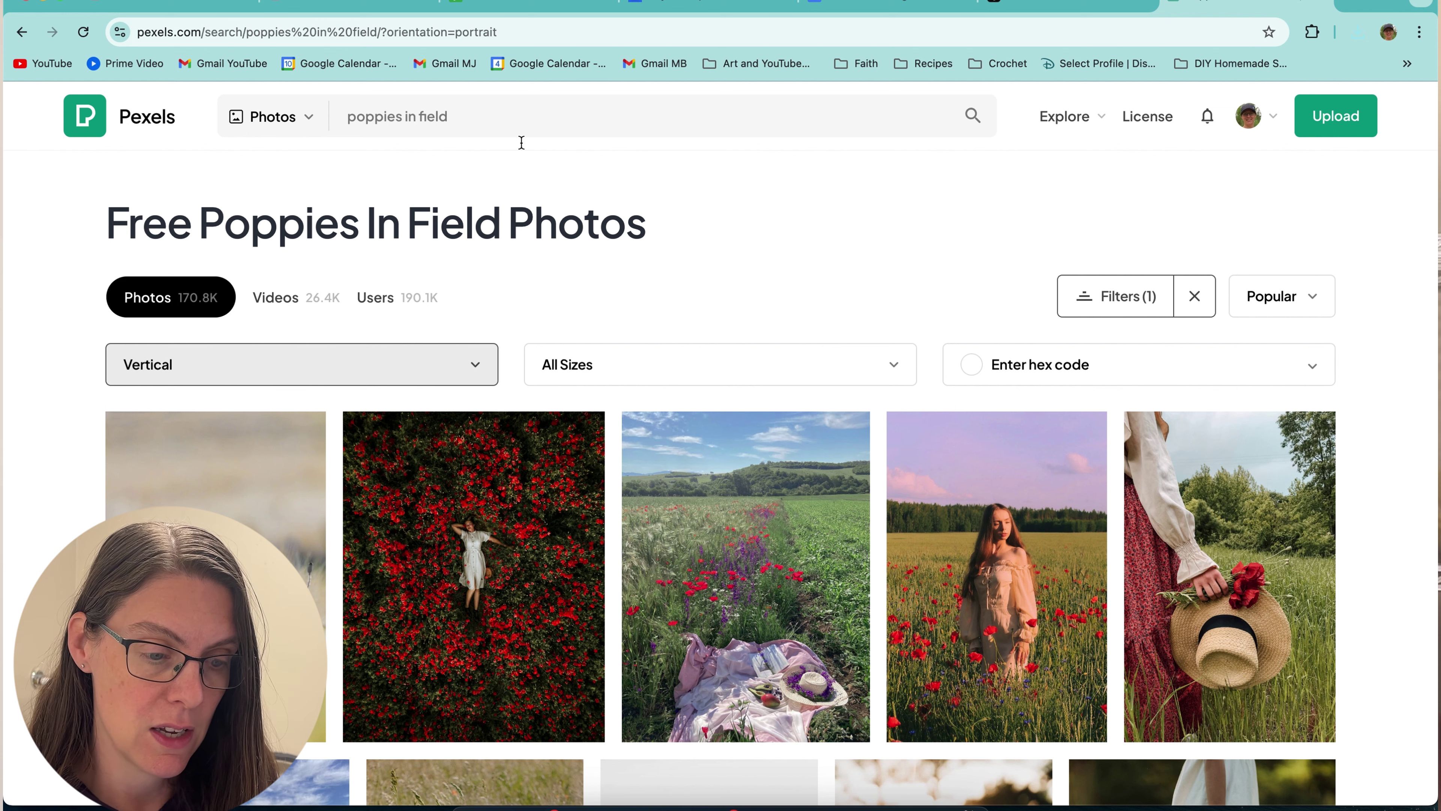
- Search Pexels for 'remembrance day poppies' and scroll through the 273.8K vertical results
click(436, 109)
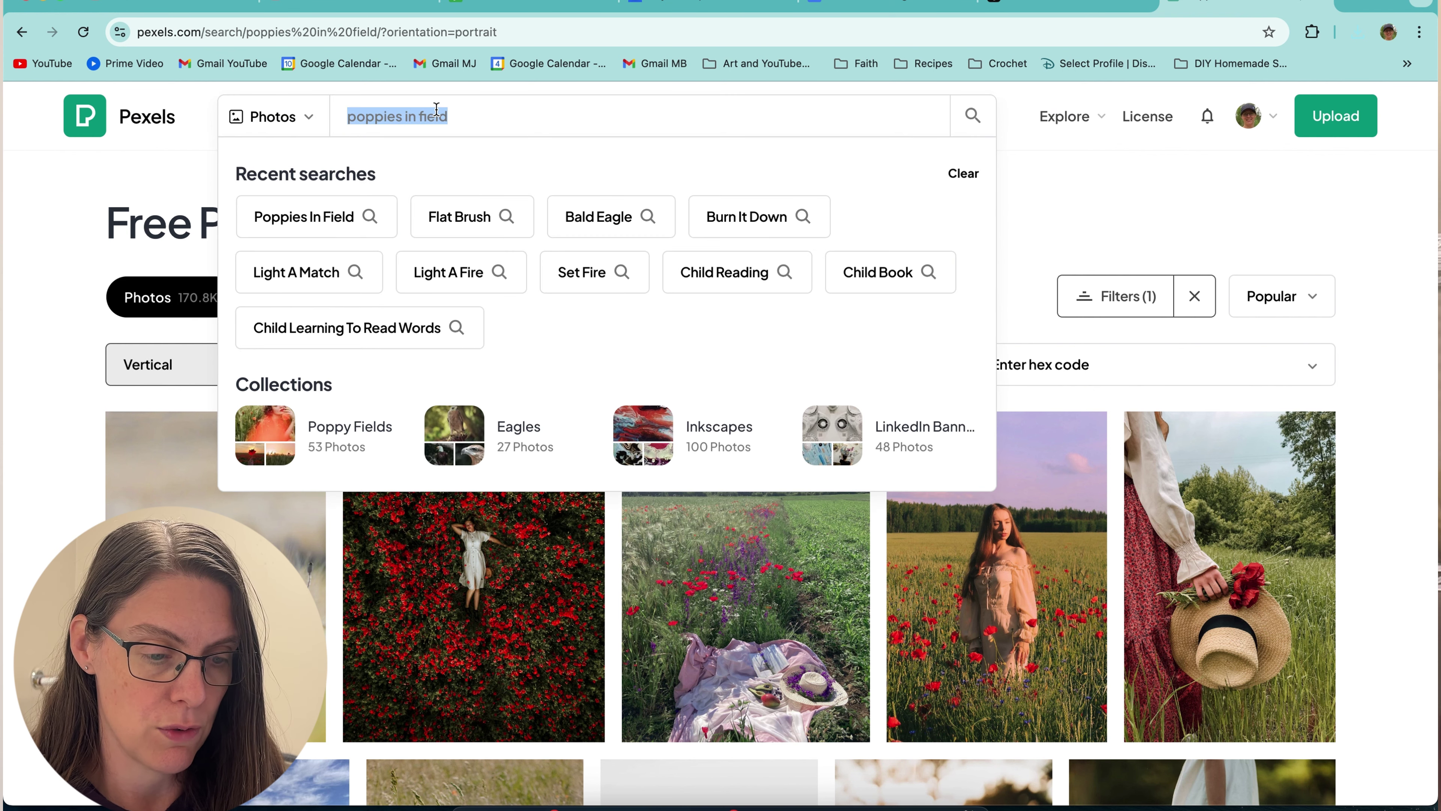
text(remembrance day p)
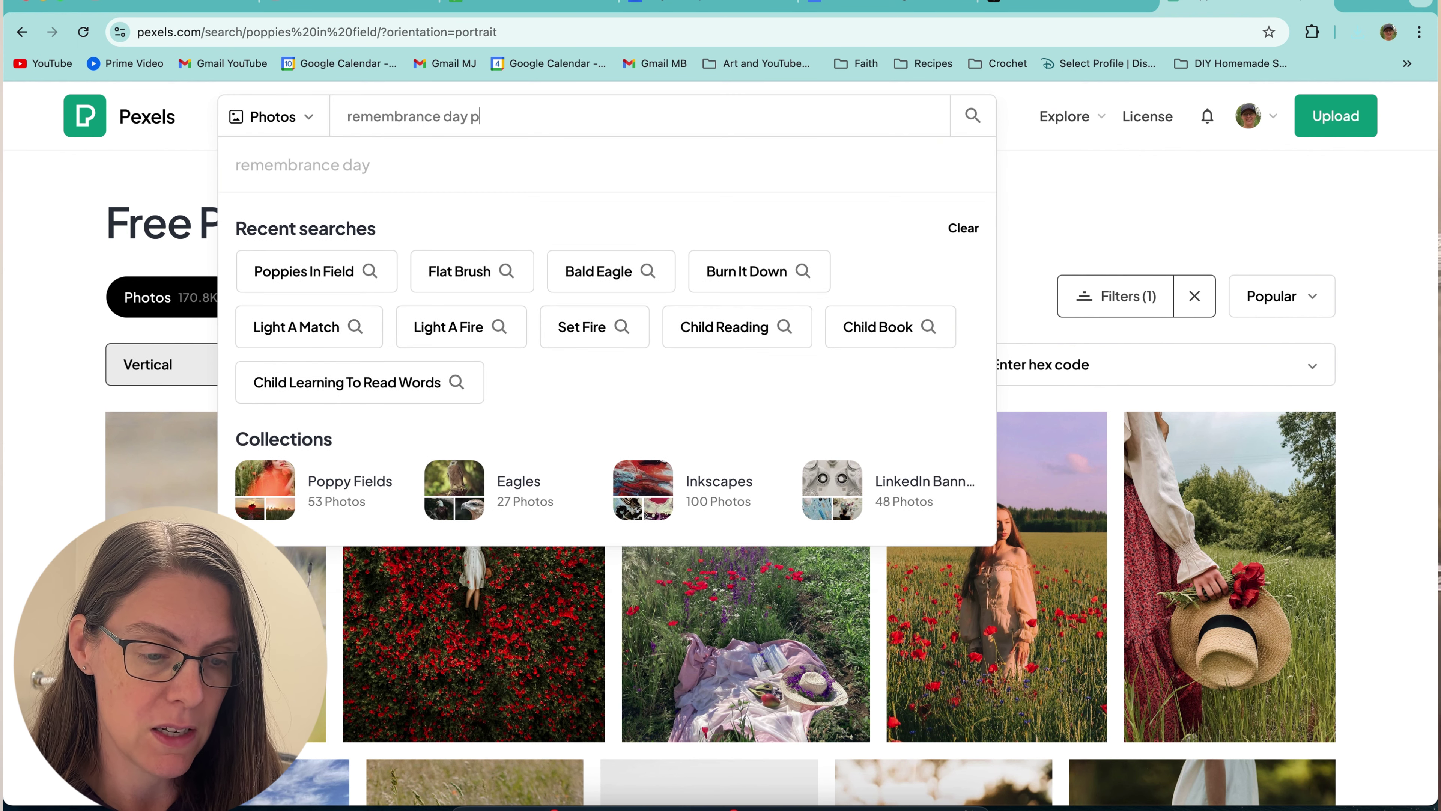
text(oppies)
key(Return)
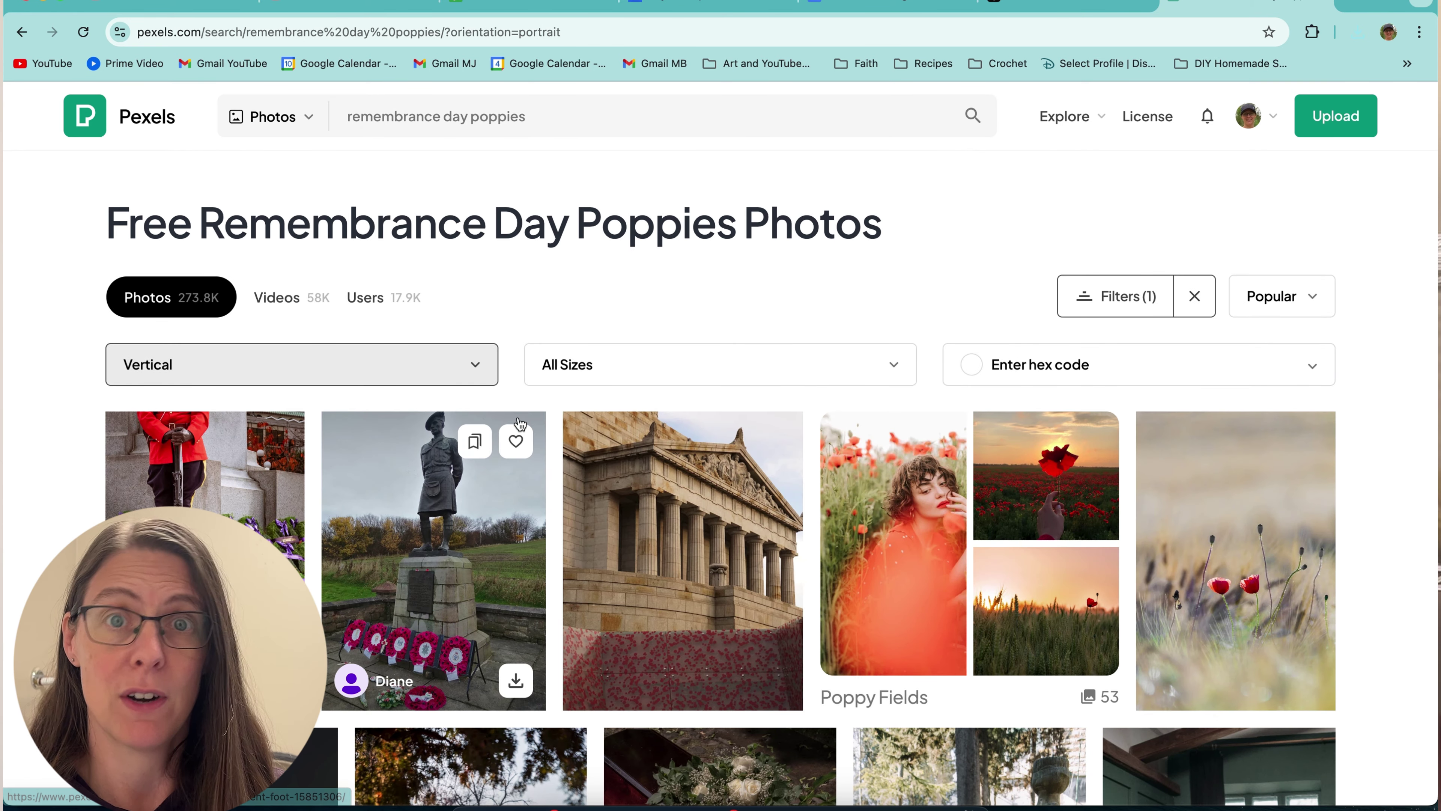
scroll(554, 494, down, 3)
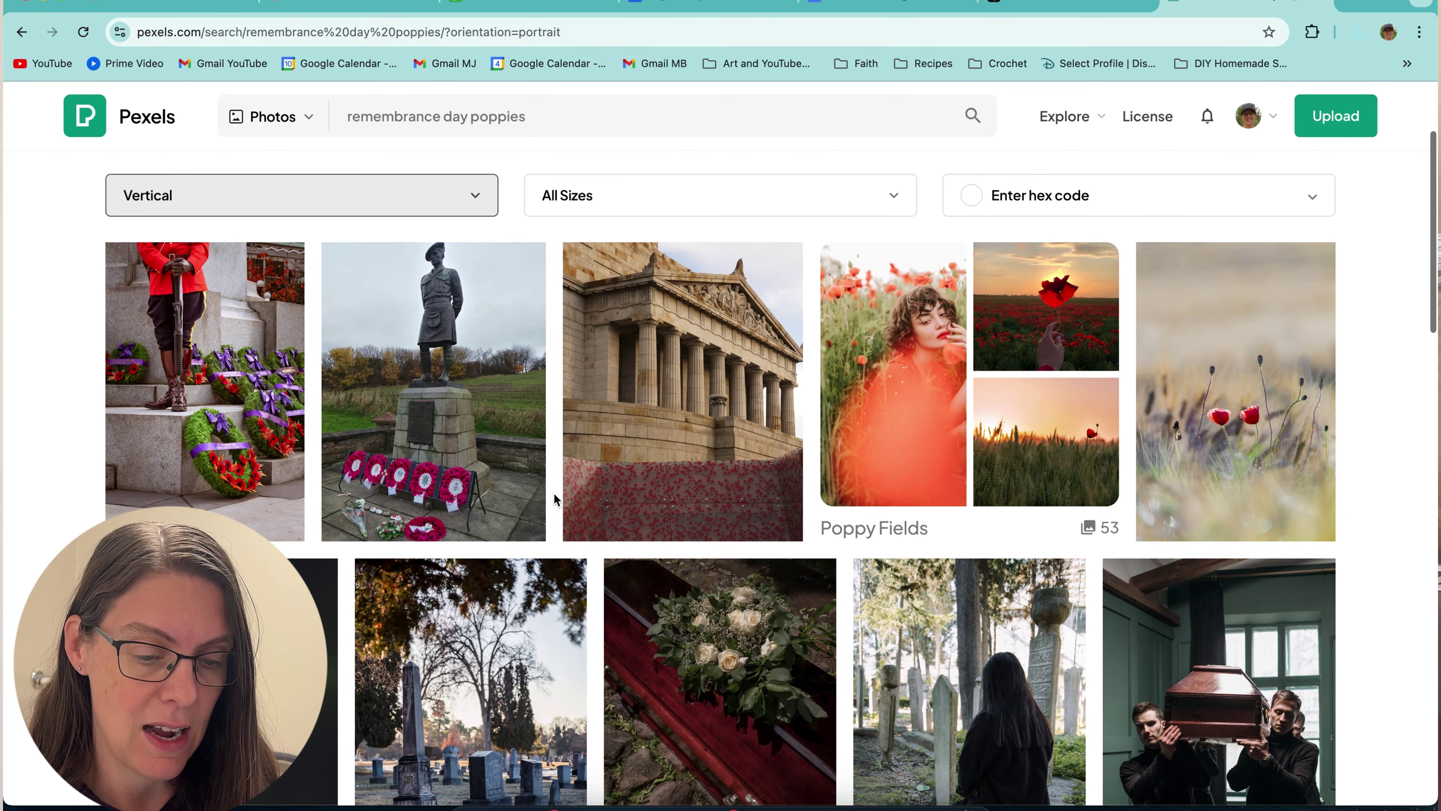
scroll(554, 492, down, 4)
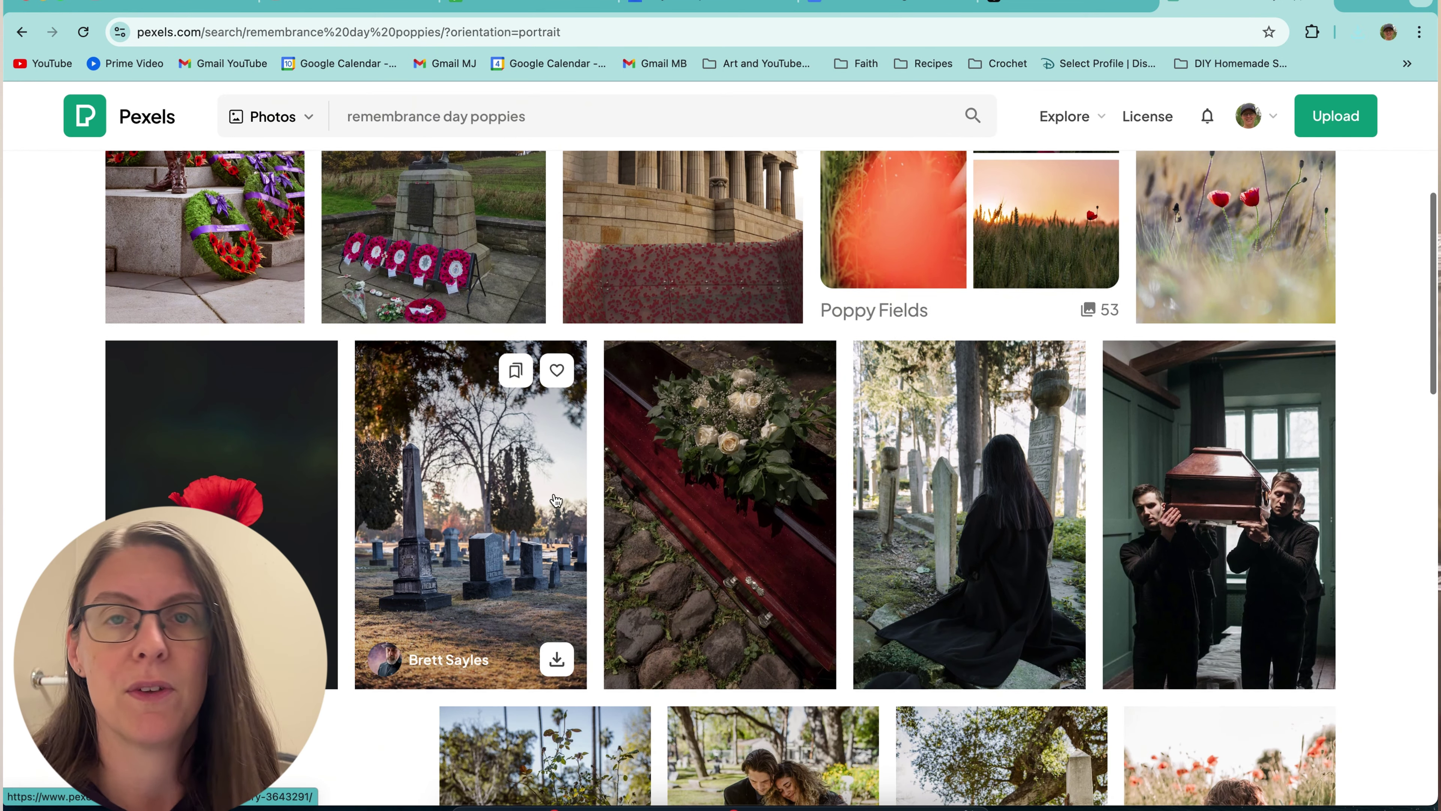
scroll(556, 499, down, 3)
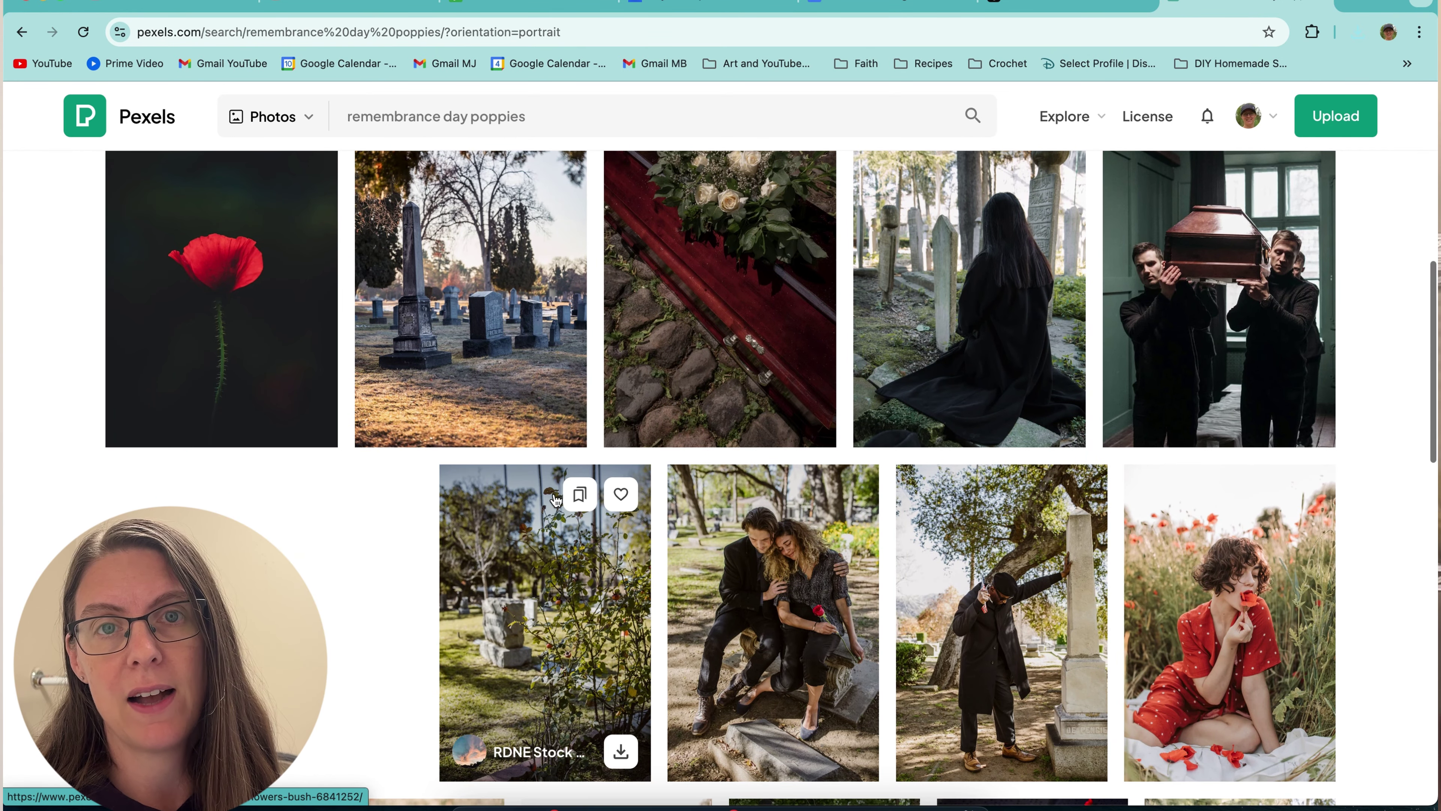
scroll(555, 499, down, 7)
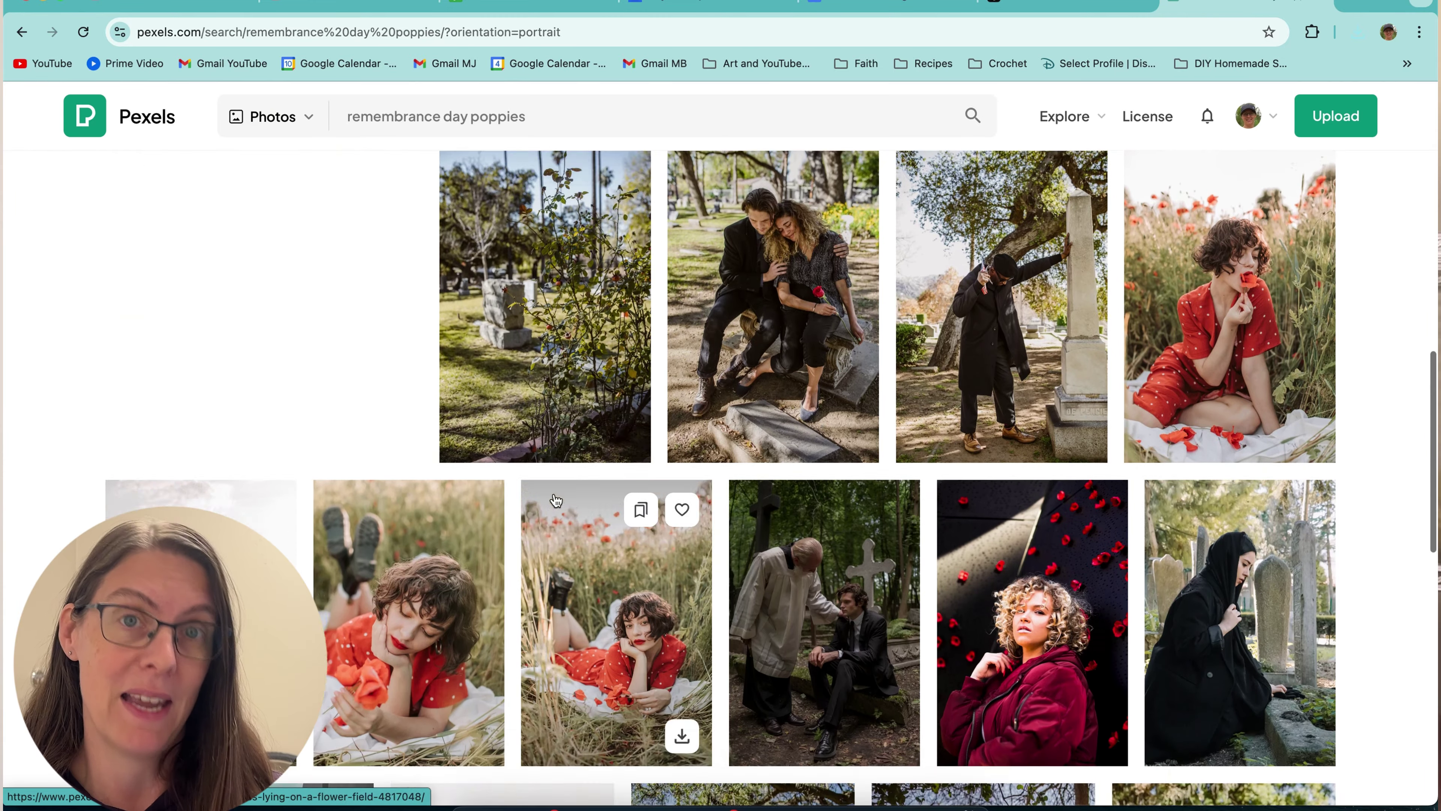
scroll(556, 499, down, 4)
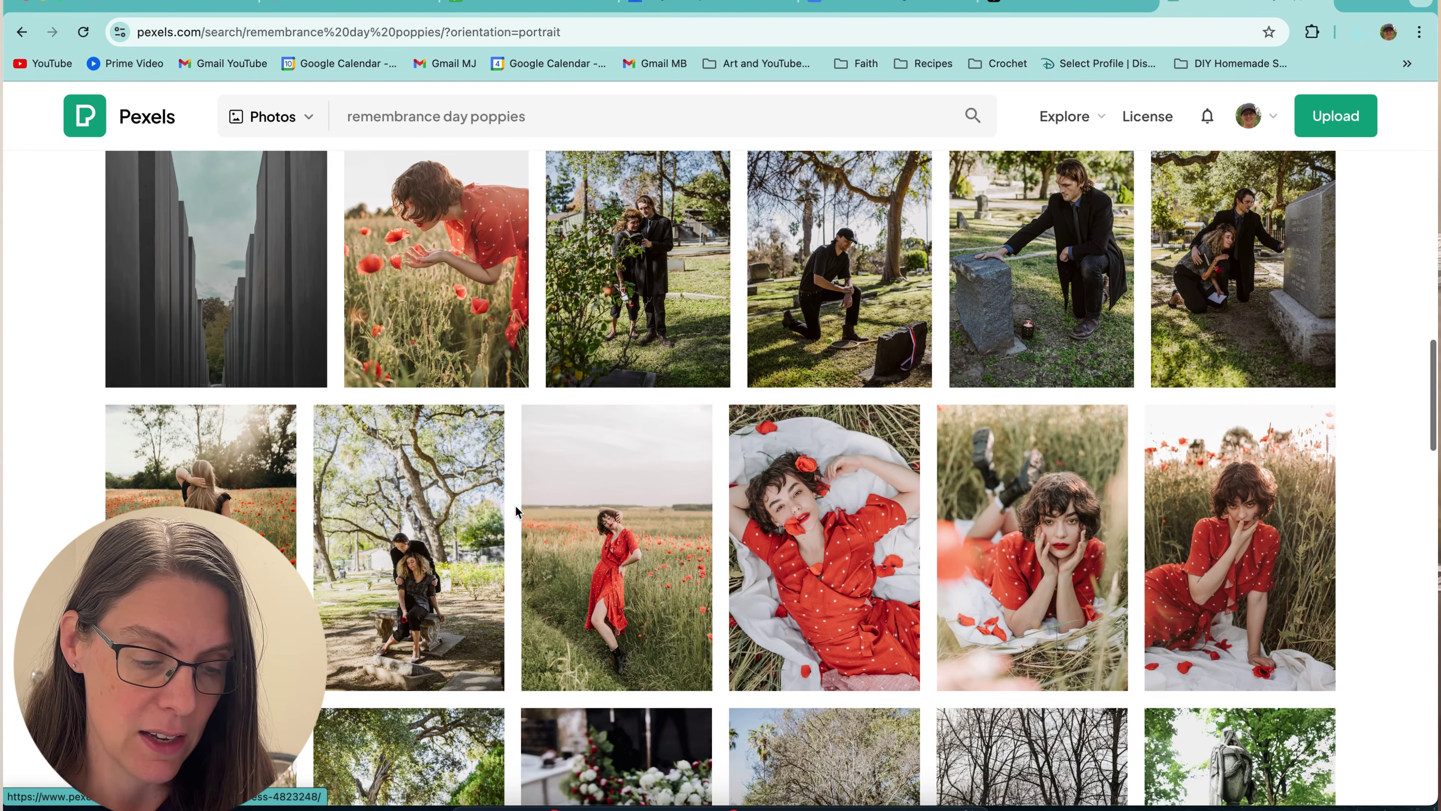
scroll(513, 506, down, 2)
scroll(512, 507, down, 5)
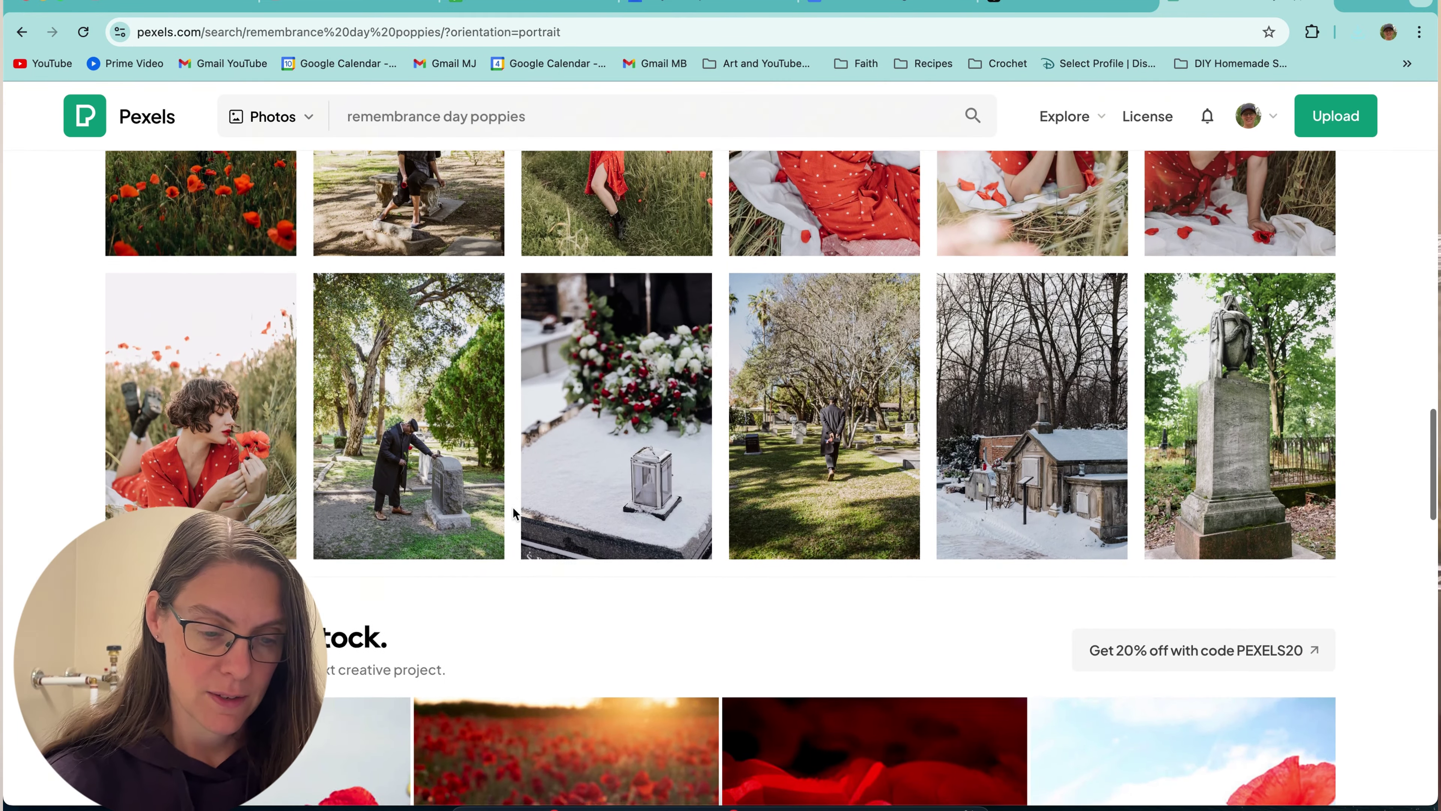
scroll(512, 507, down, 3)
scroll(513, 507, down, 1)
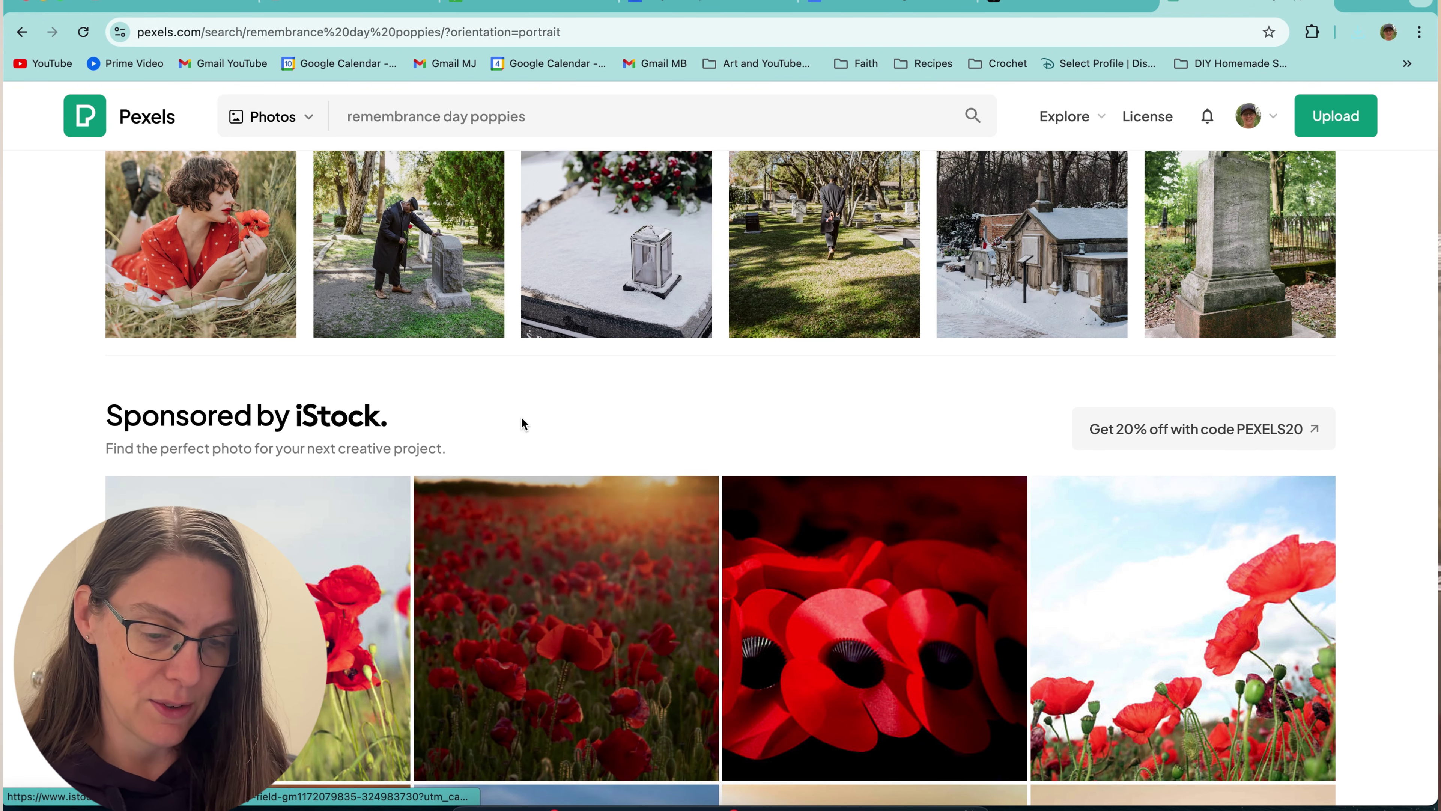
scroll(521, 423, down, 1)
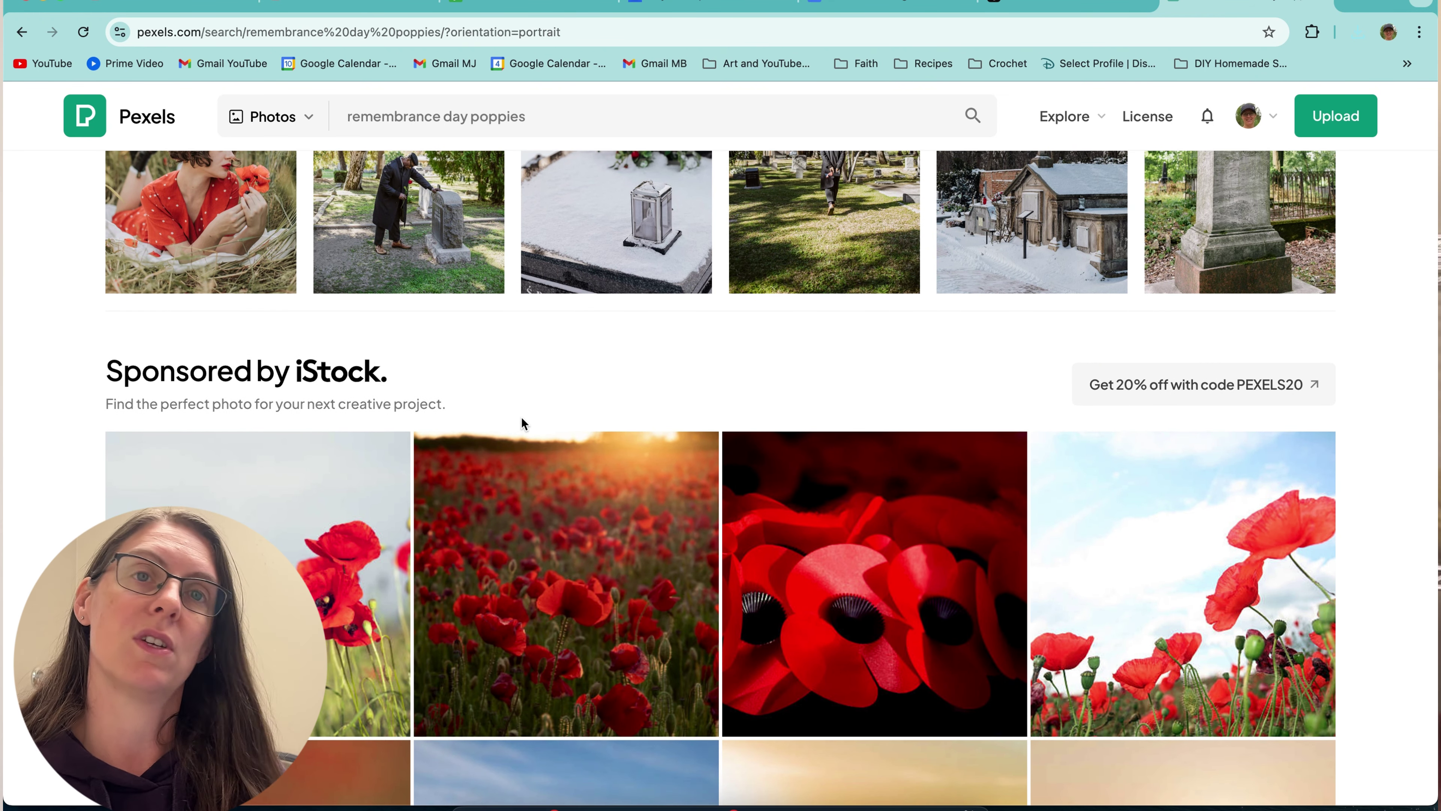
scroll(523, 422, down, 8)
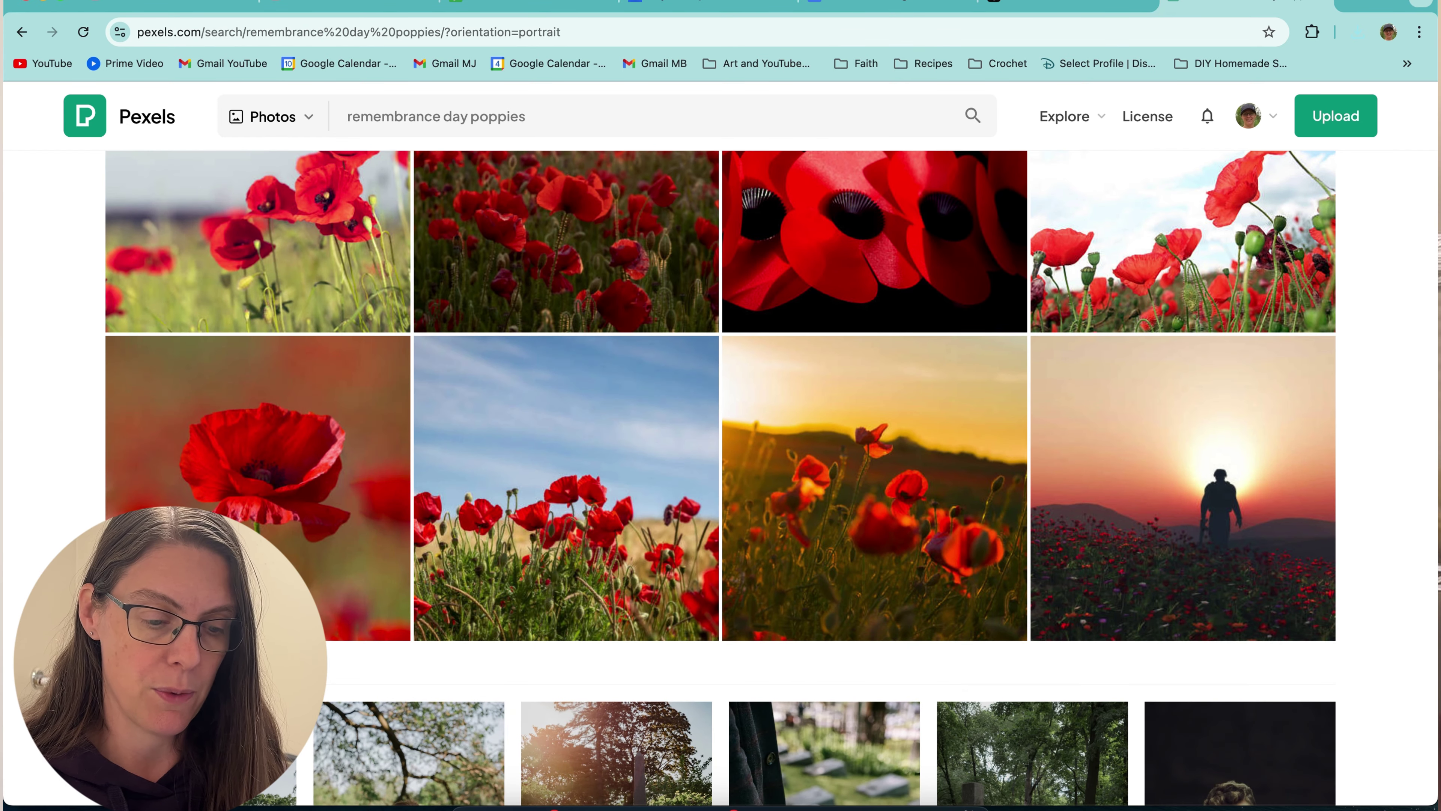
scroll(523, 425, down, 9)
scroll(523, 425, down, 10)
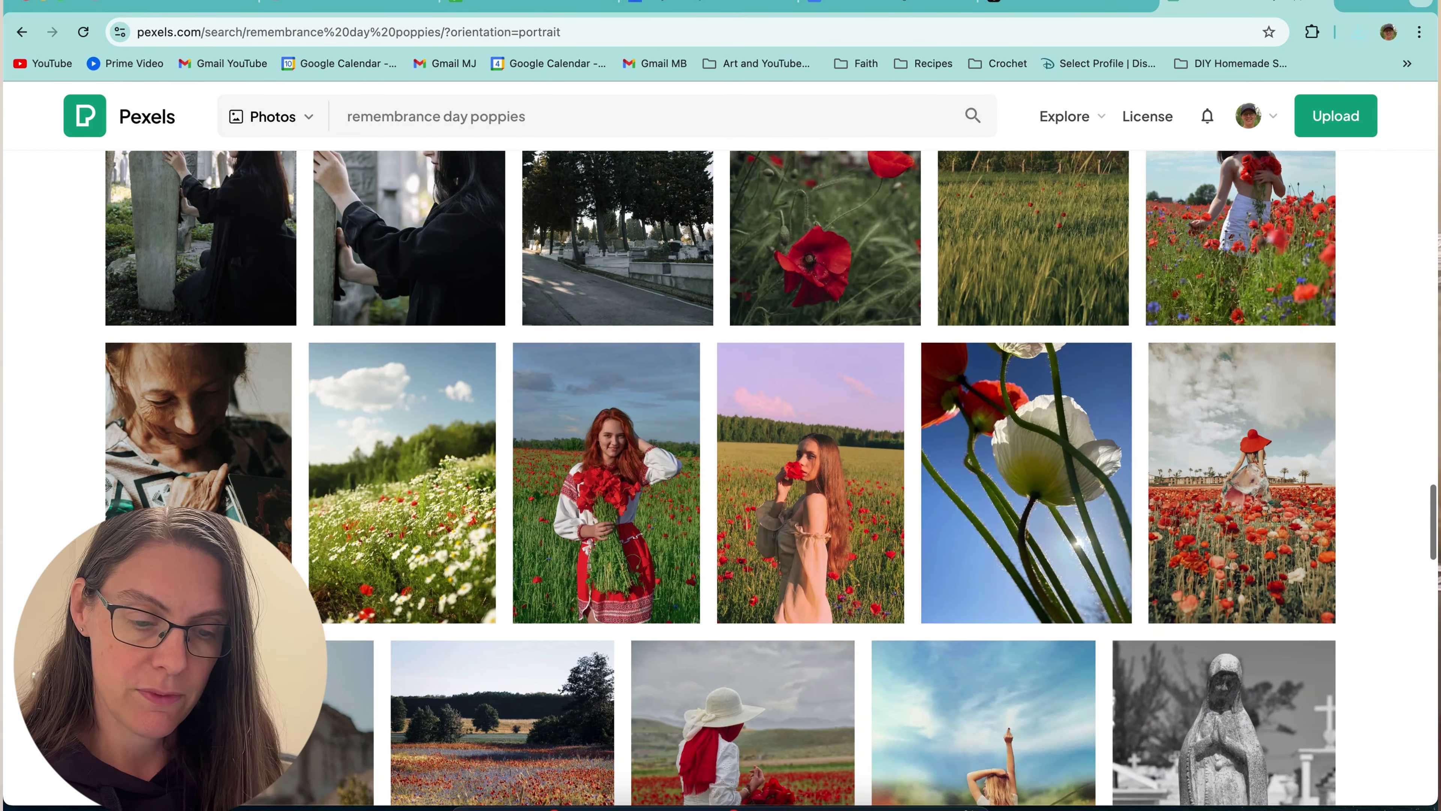
scroll(523, 425, down, 6)
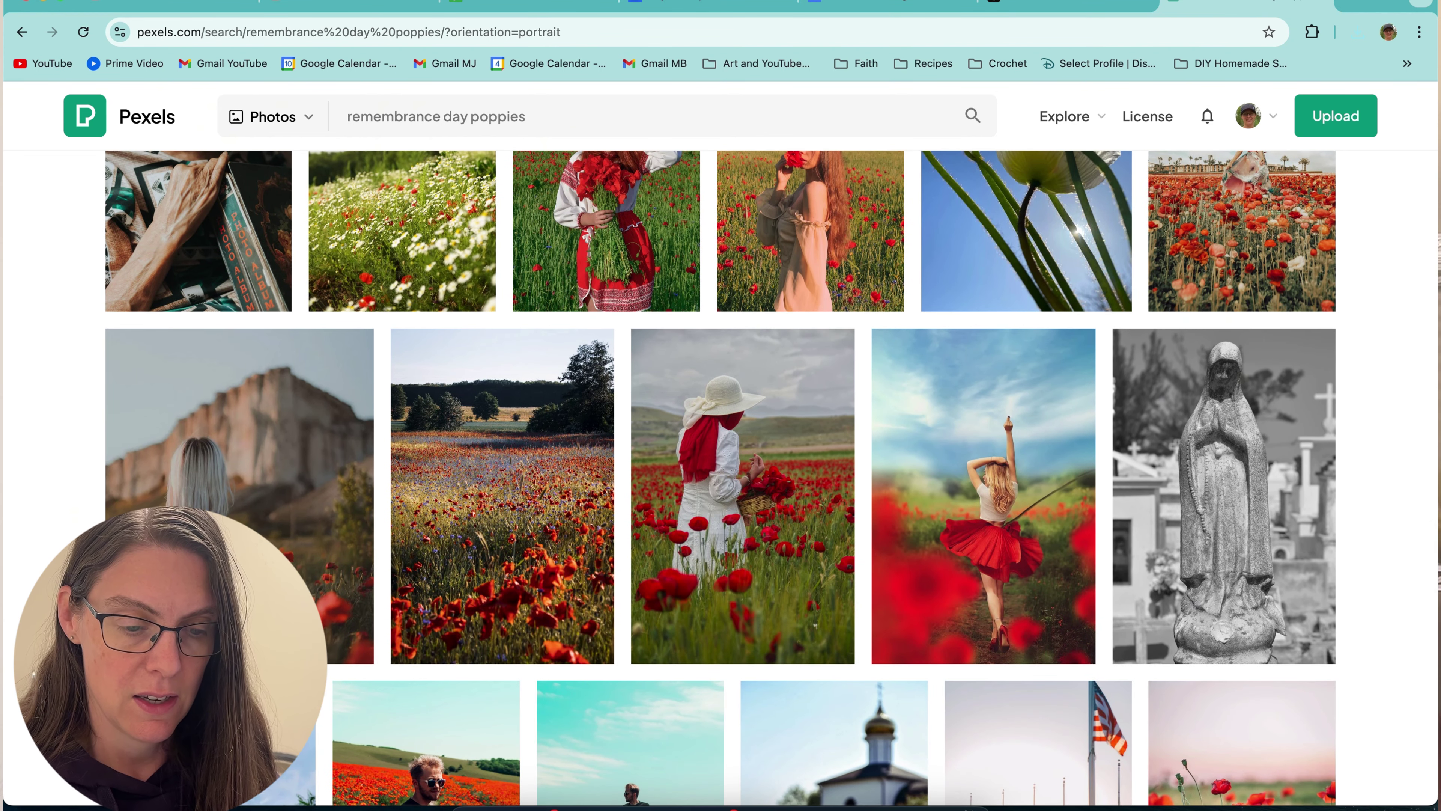
scroll(770, 478, down, 8)
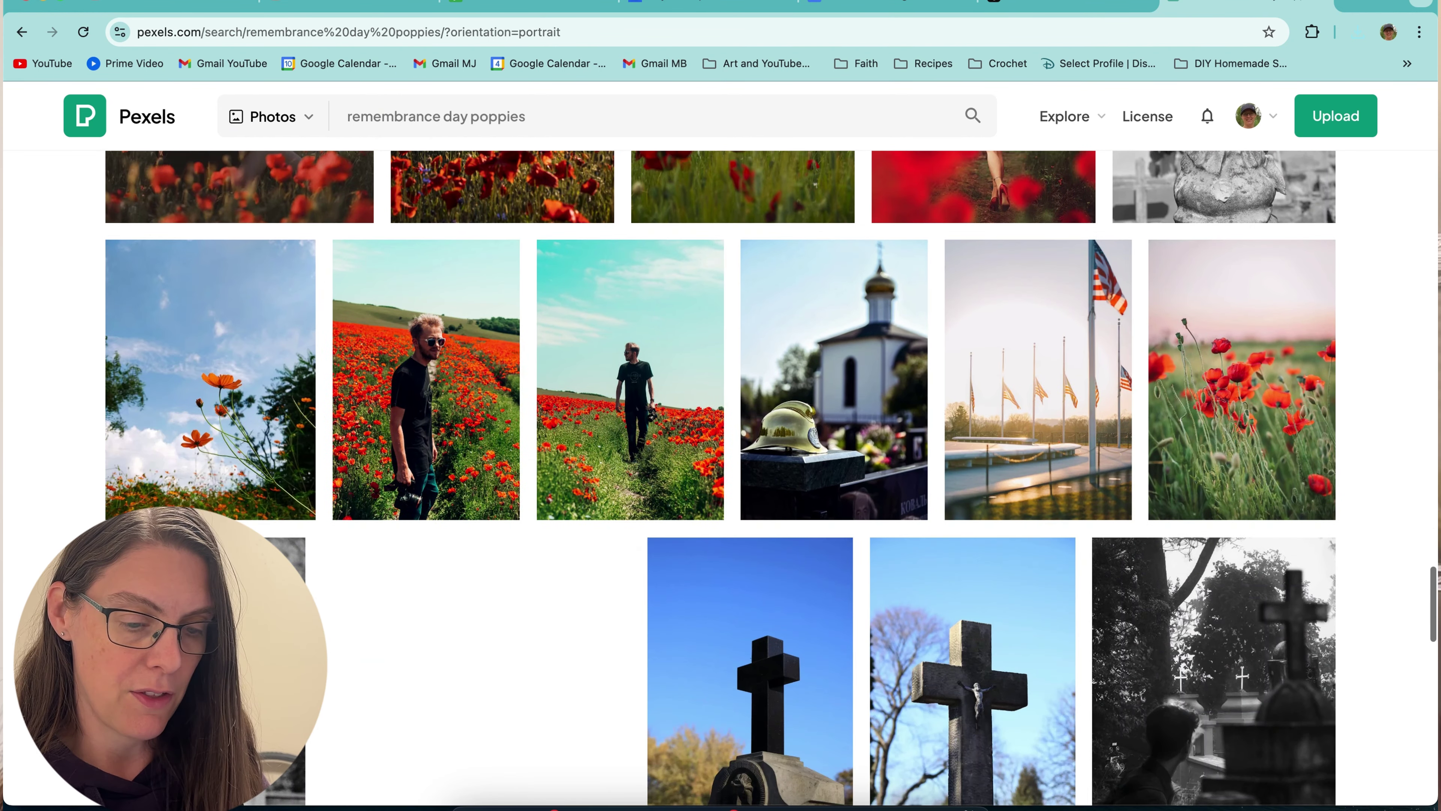
scroll(721, 479, down, 1)
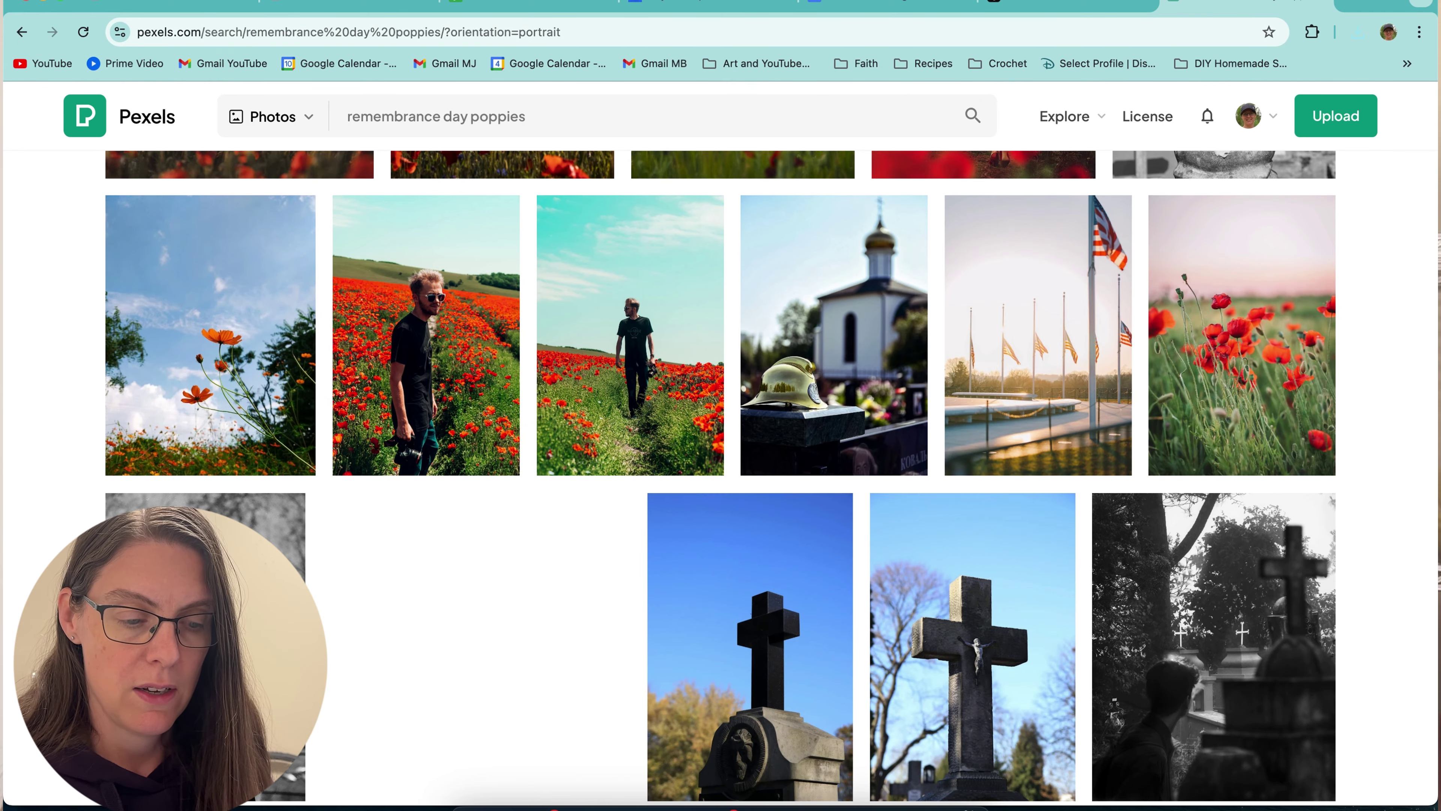
scroll(720, 479, down, 10)
scroll(720, 478, down, 7)
scroll(720, 479, down, 9)
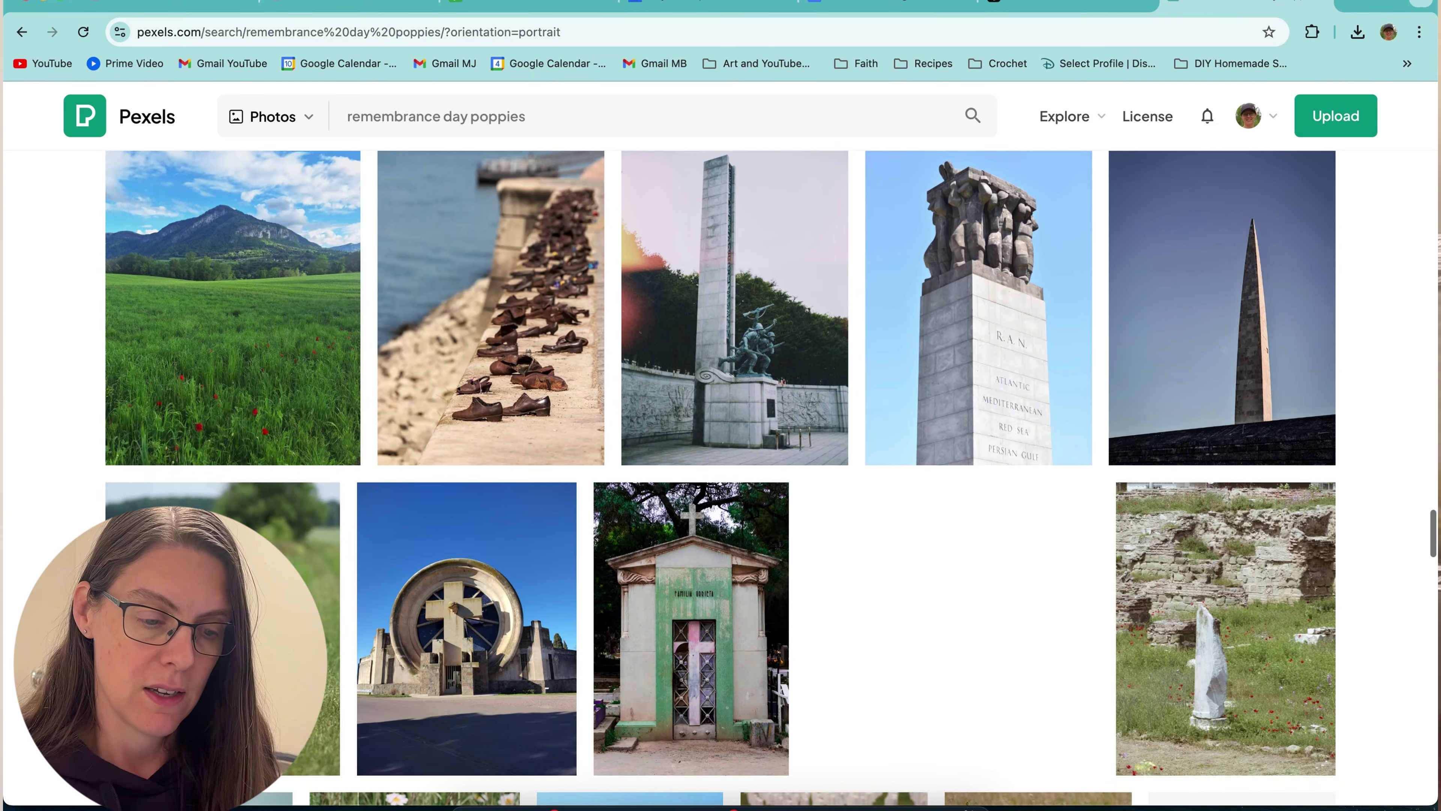
scroll(720, 479, up, 20)
scroll(212, 390, down, 1)
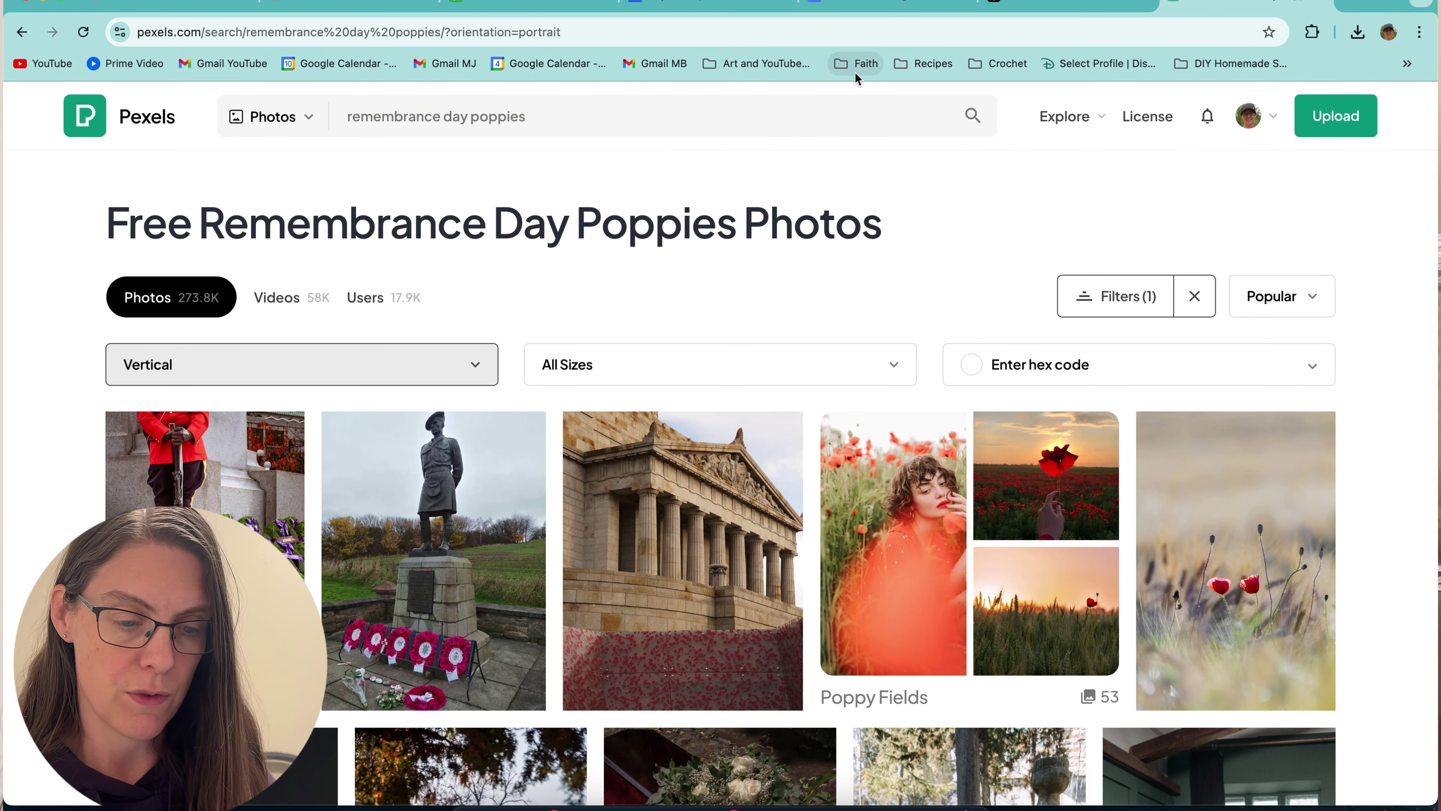
- Open Pixabay from the bookmarks, search 'poppies in field' and limit results to Vertical
click(786, 65)
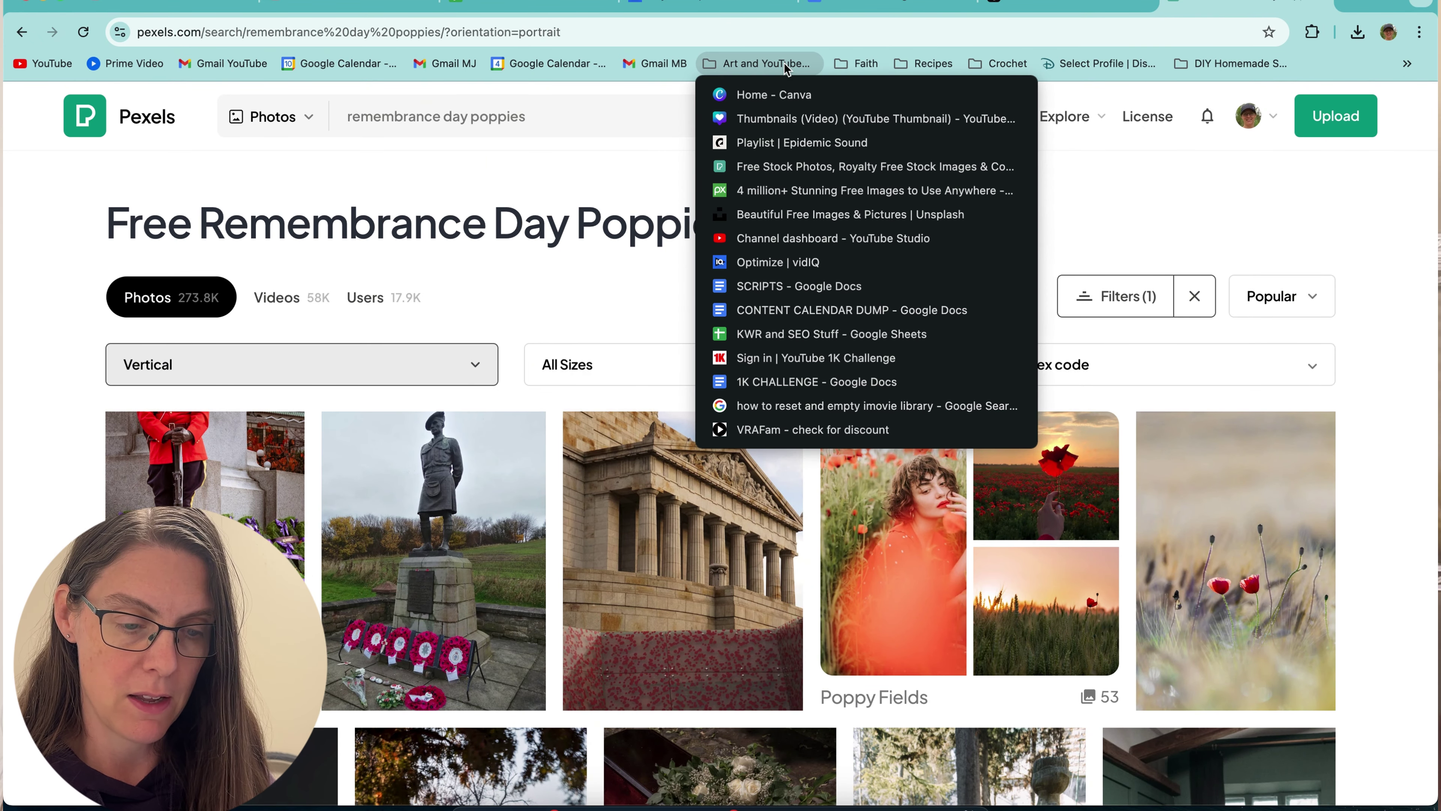
click(770, 196)
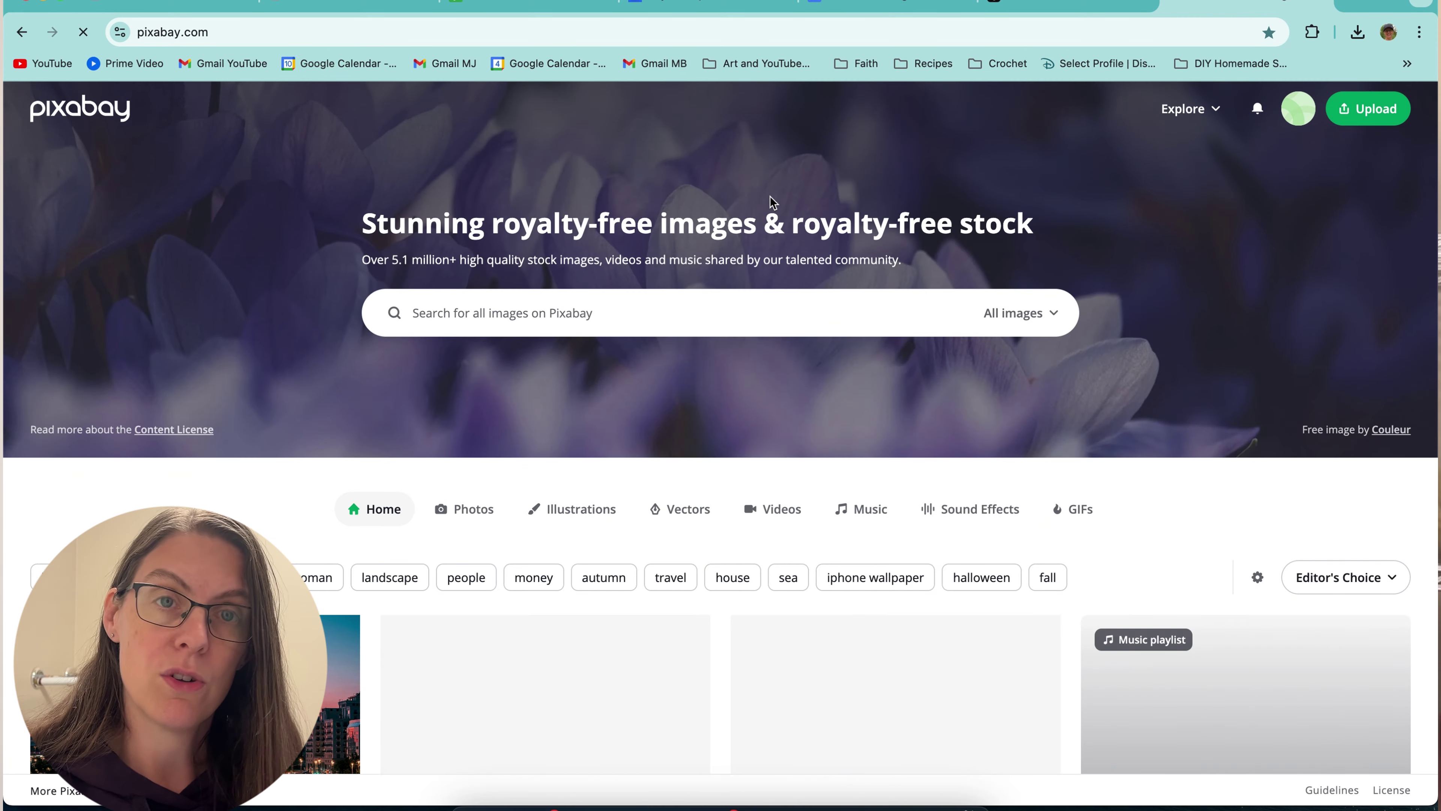
click(558, 305)
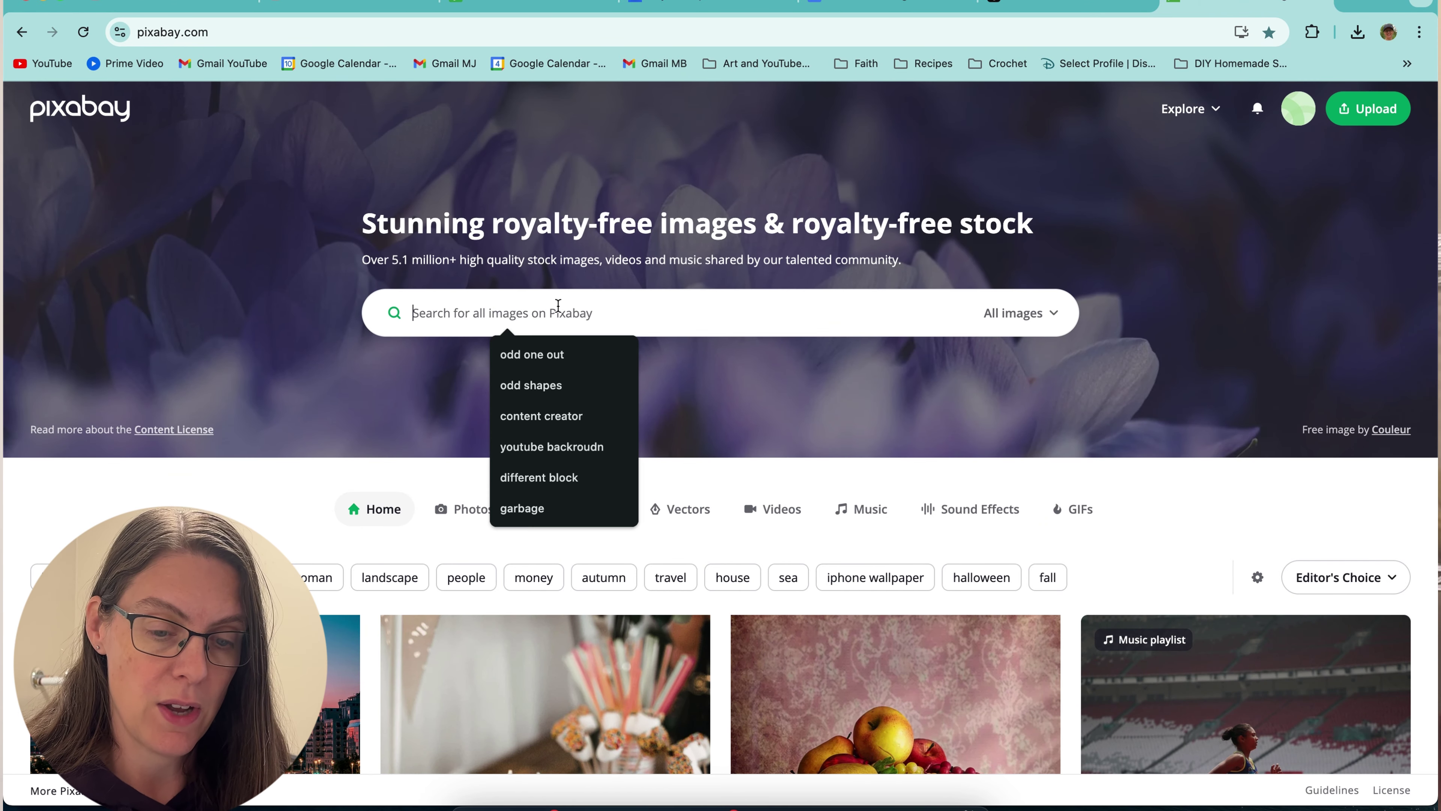
text(poppies in field)
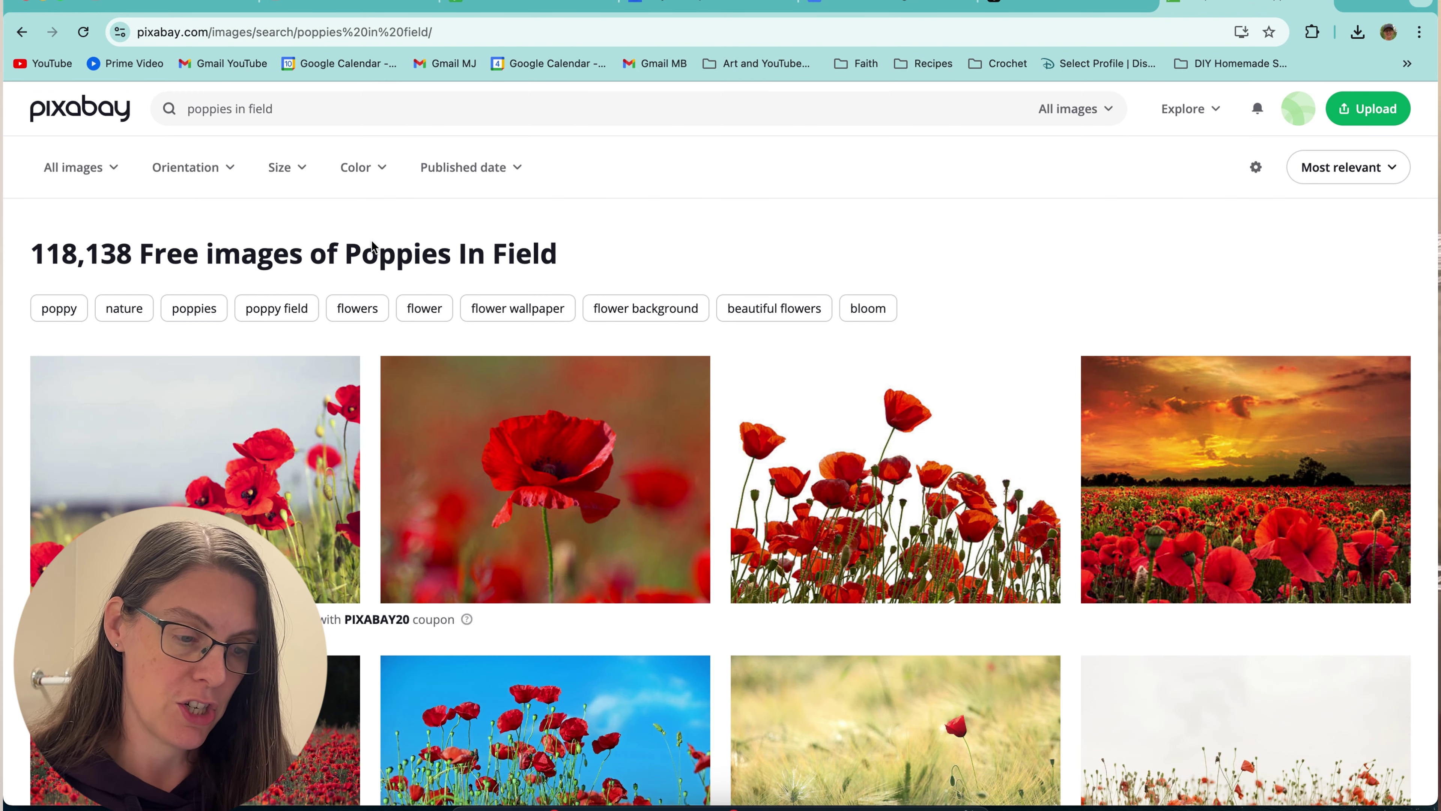
click(232, 170)
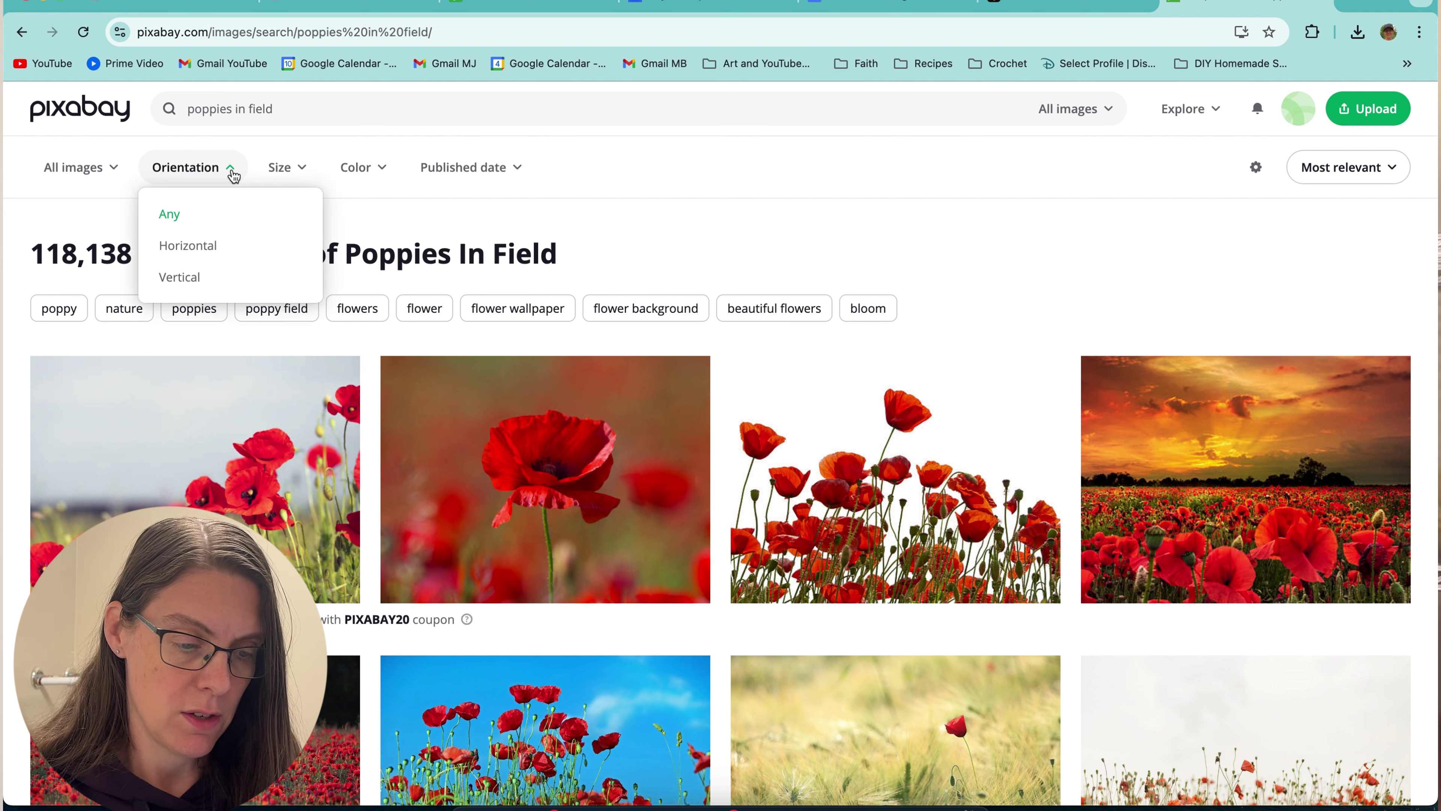
click(208, 276)
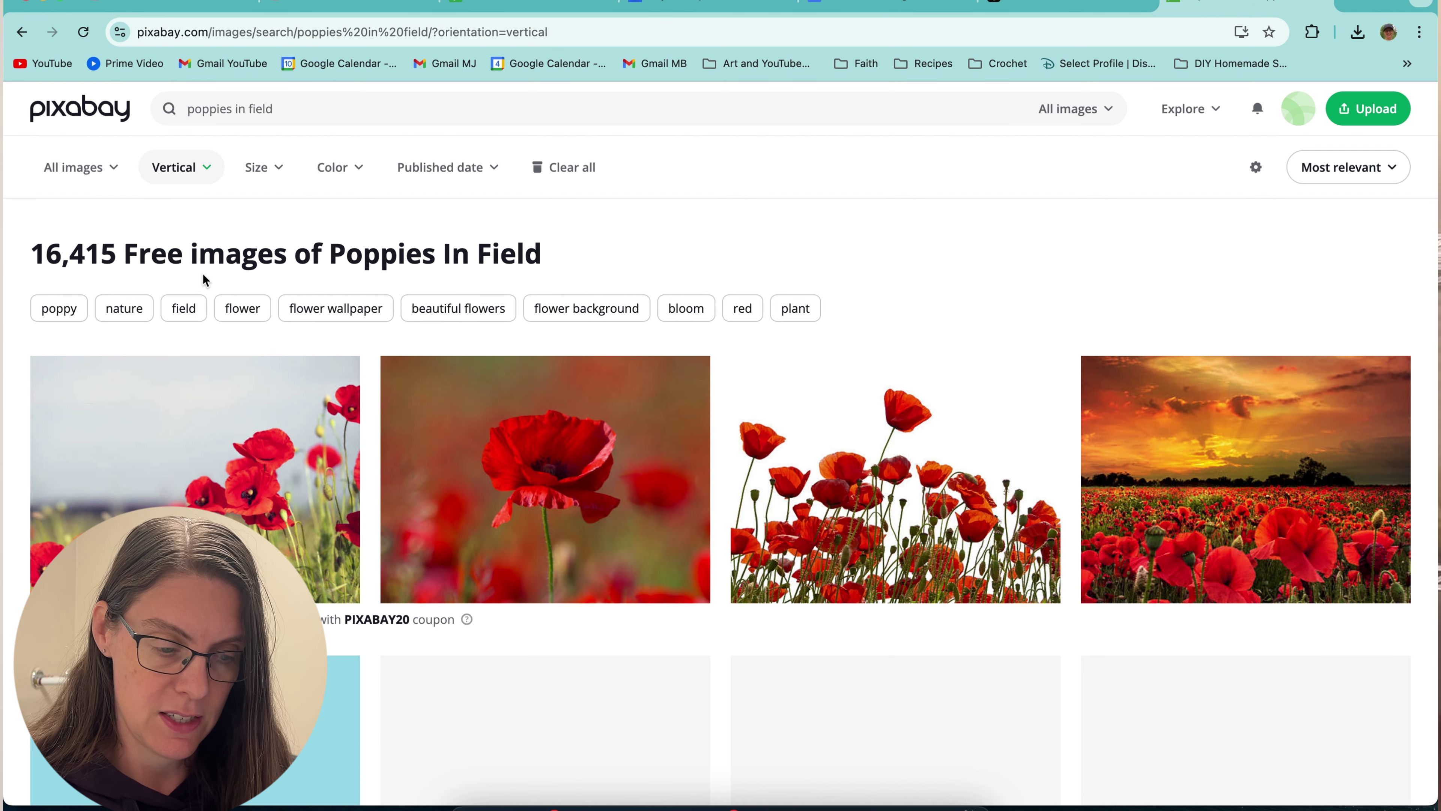
- Scroll through the 16,415 vertical 'poppies in field' Pixabay images and back to the top
scroll(205, 279, down, 2)
scroll(203, 274, down, 5)
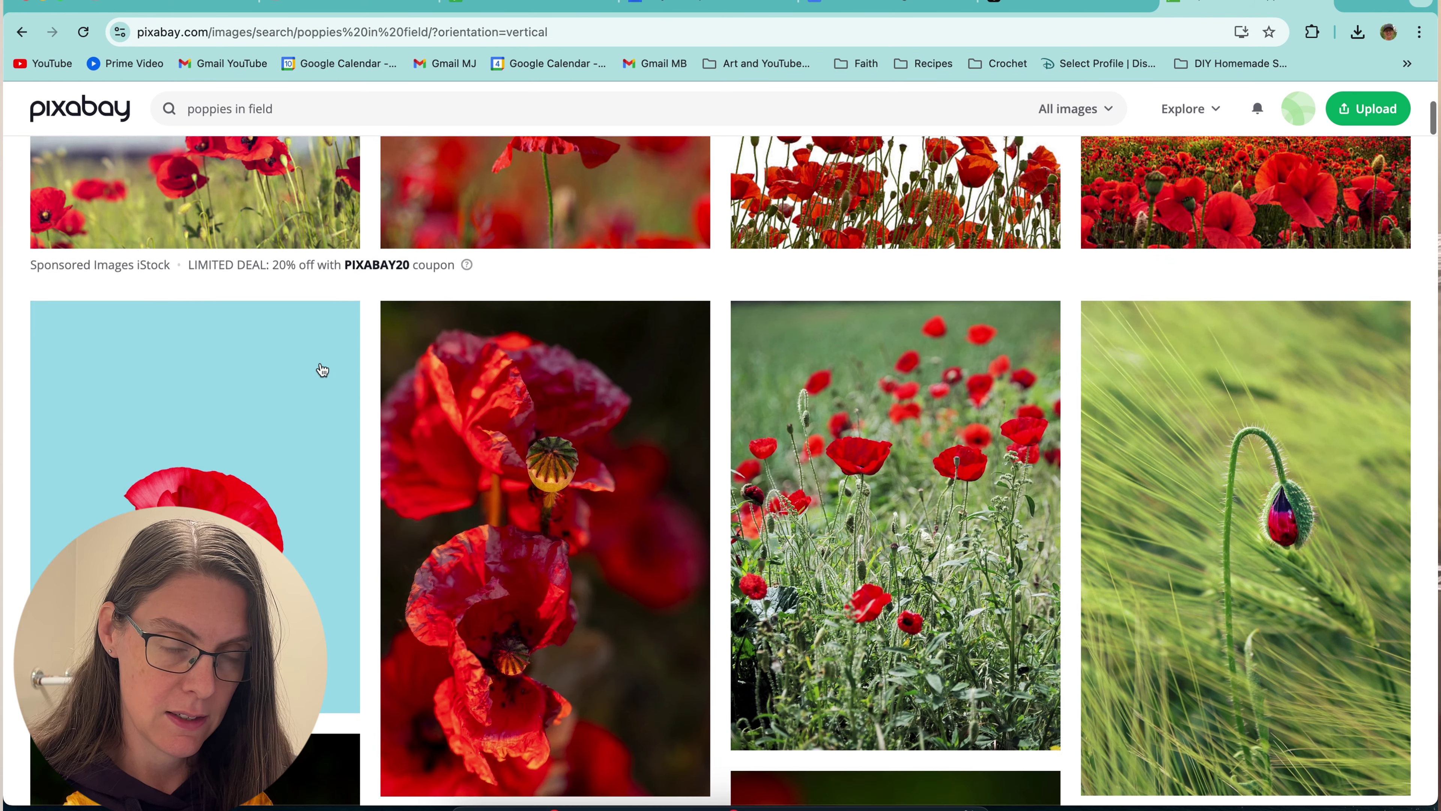
scroll(372, 390, down, 10)
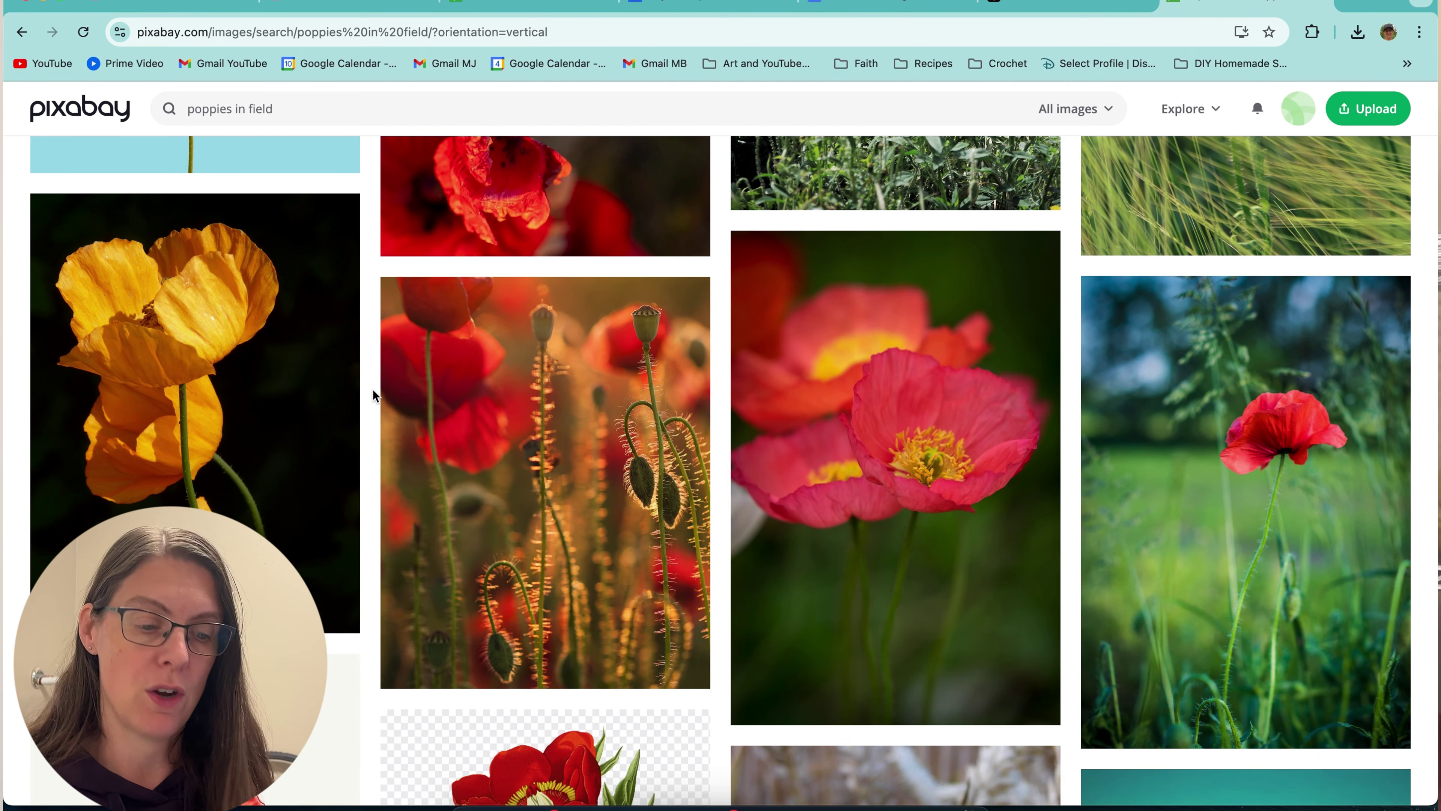
scroll(375, 395, down, 9)
scroll(374, 395, down, 8)
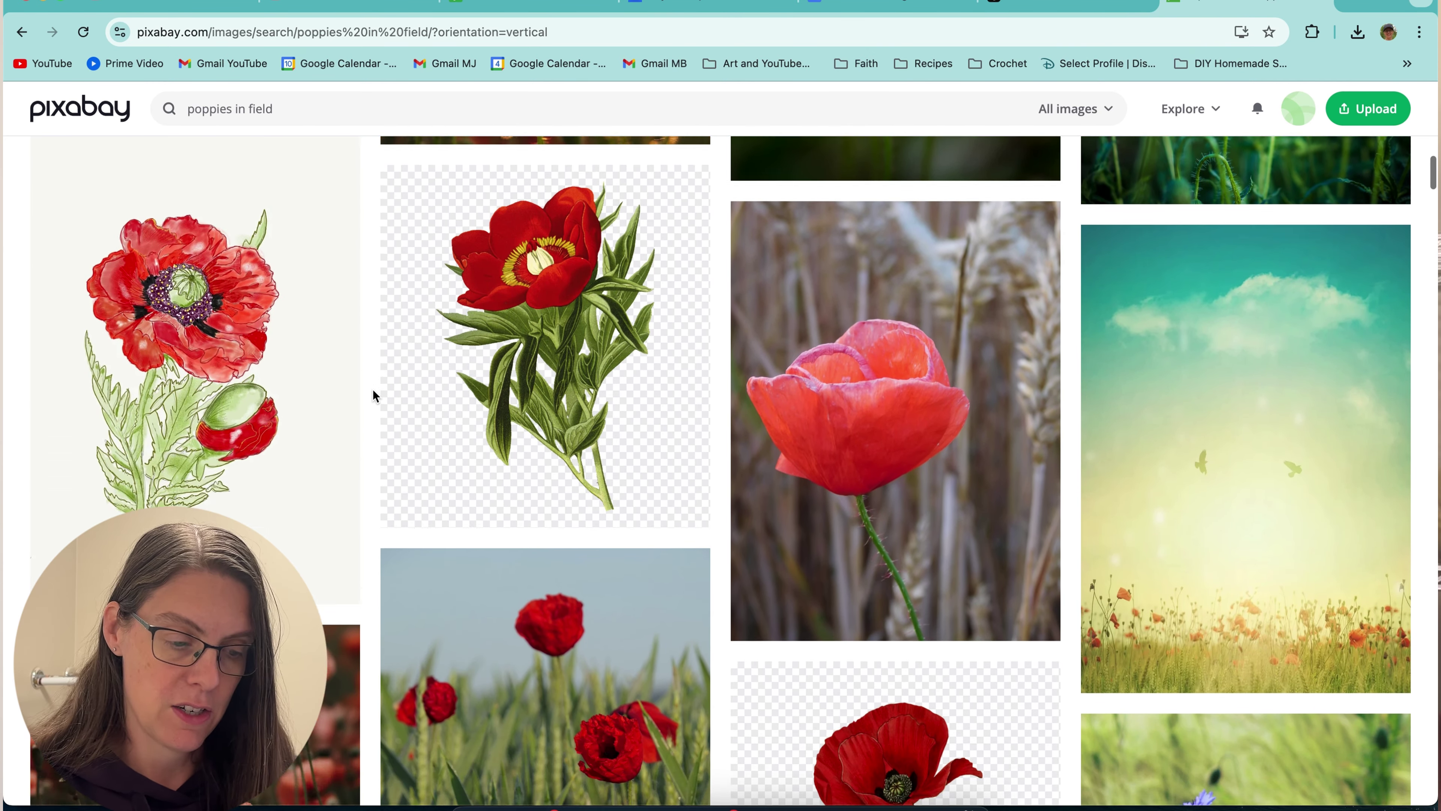
scroll(372, 389, down, 13)
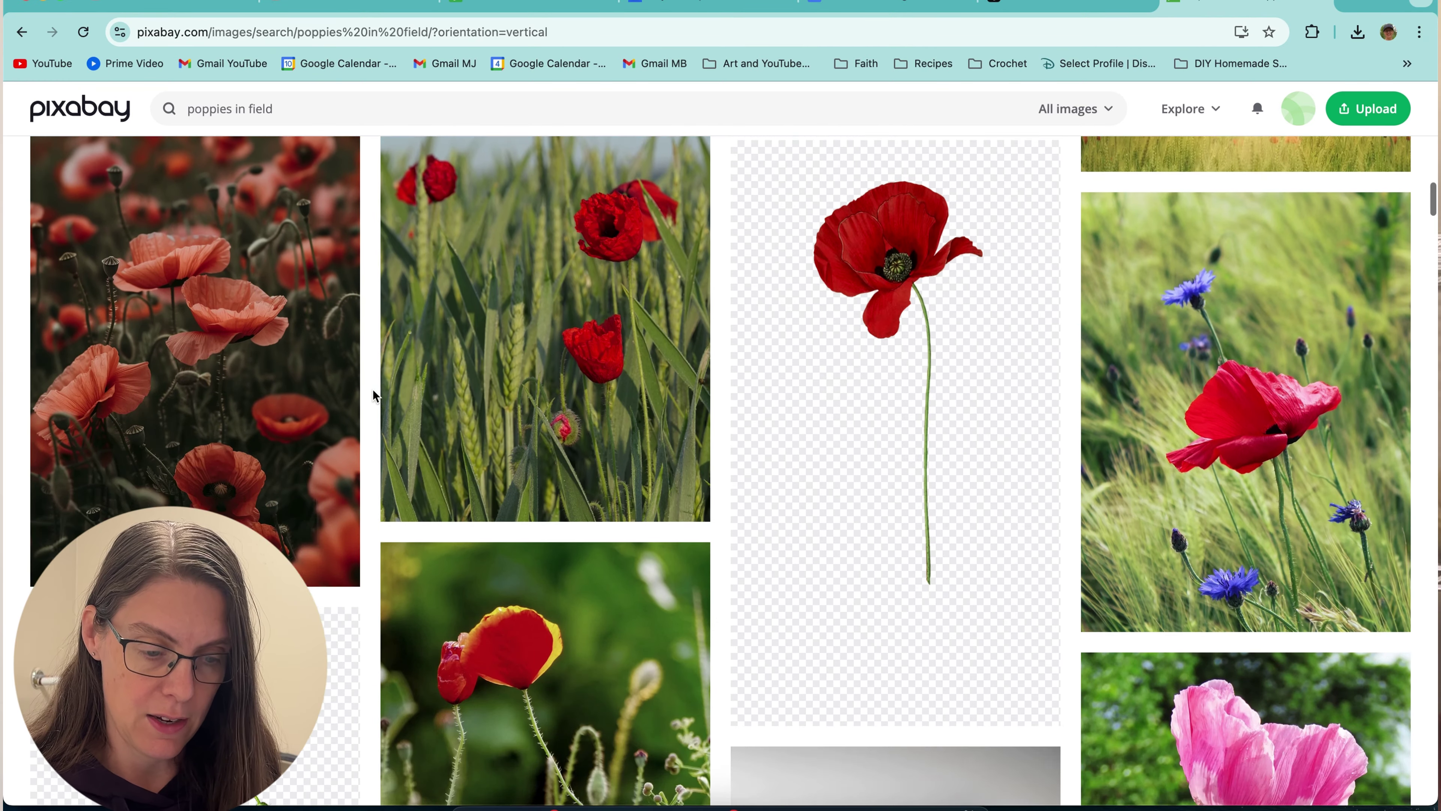
scroll(373, 394, down, 10)
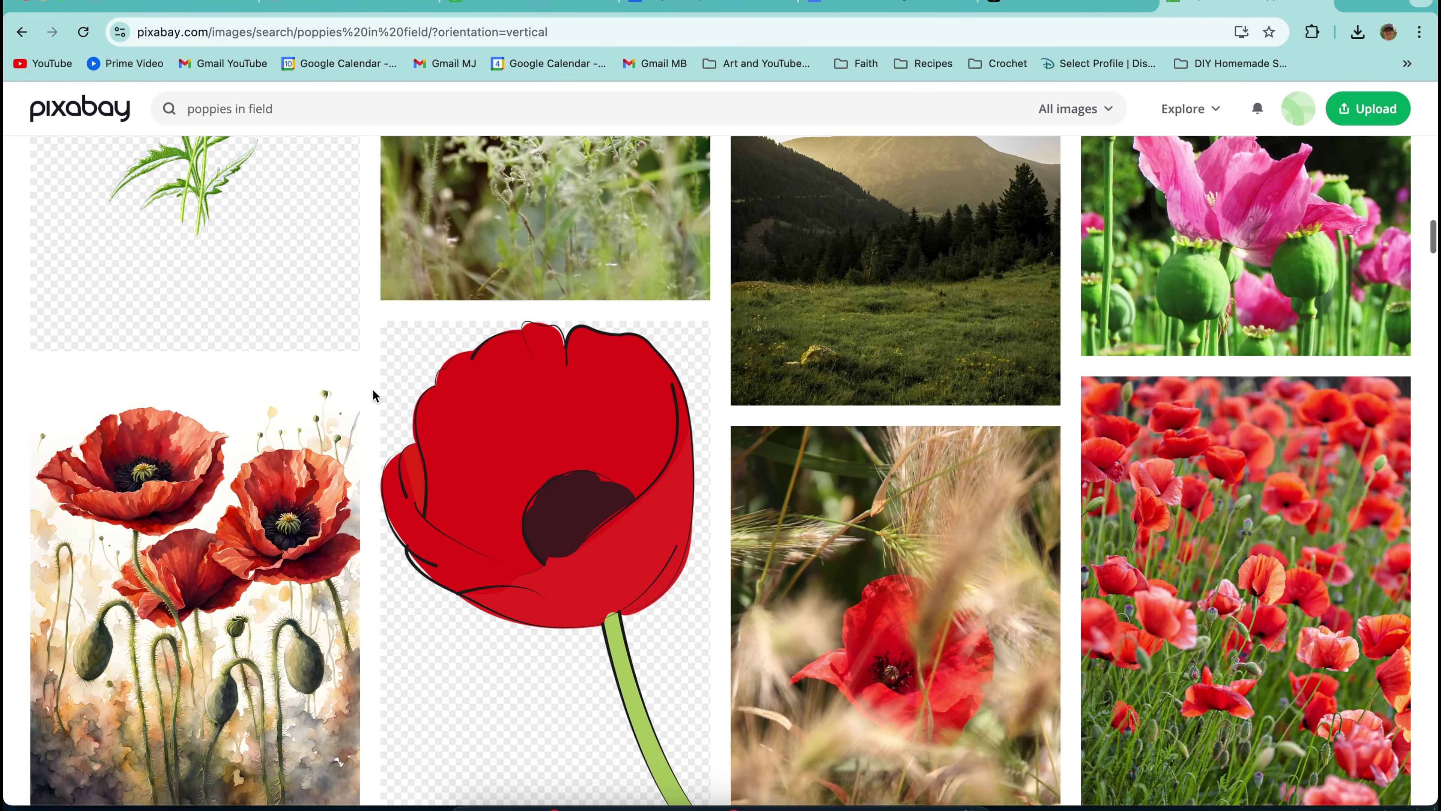
scroll(373, 395, down, 11)
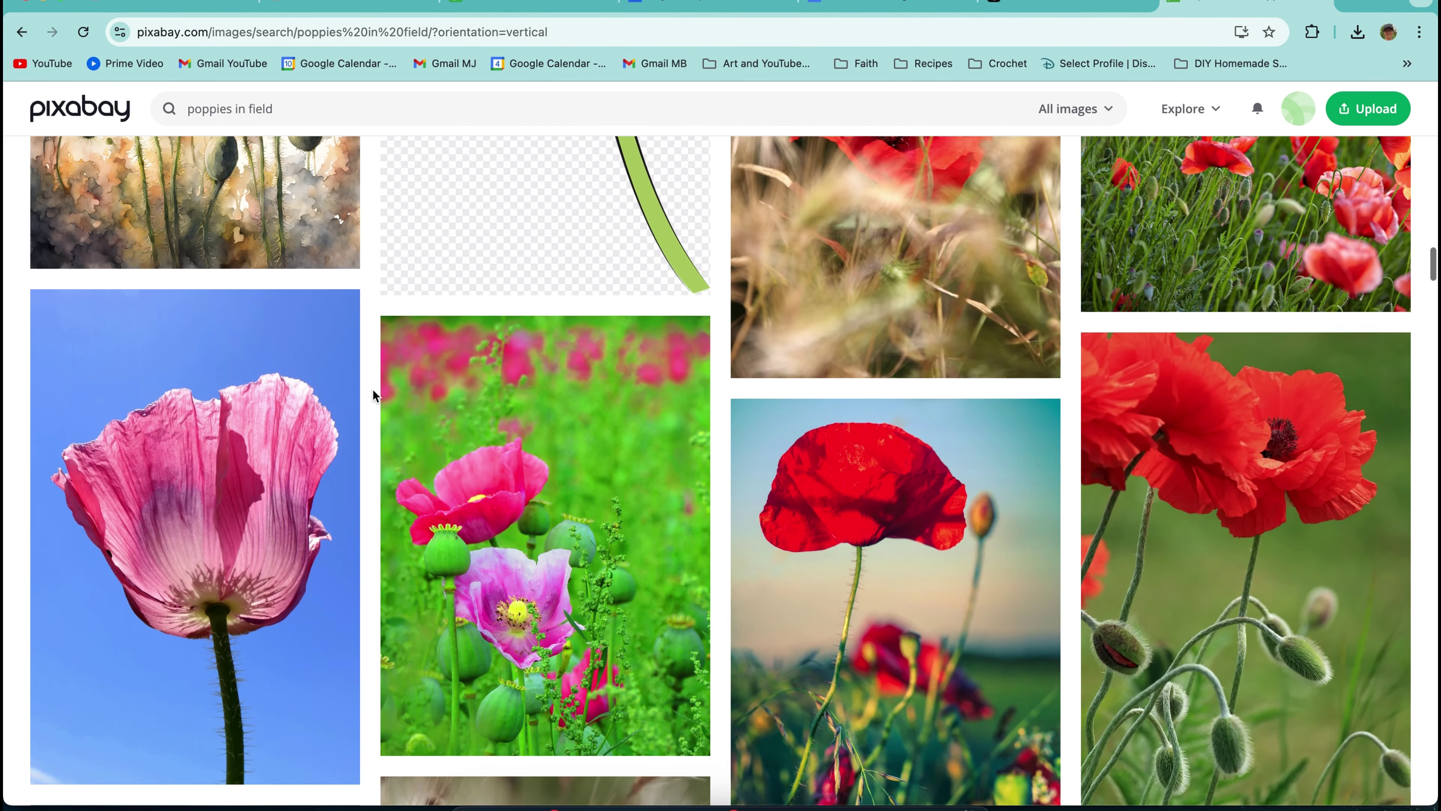
scroll(372, 394, down, 13)
scroll(372, 394, down, 3)
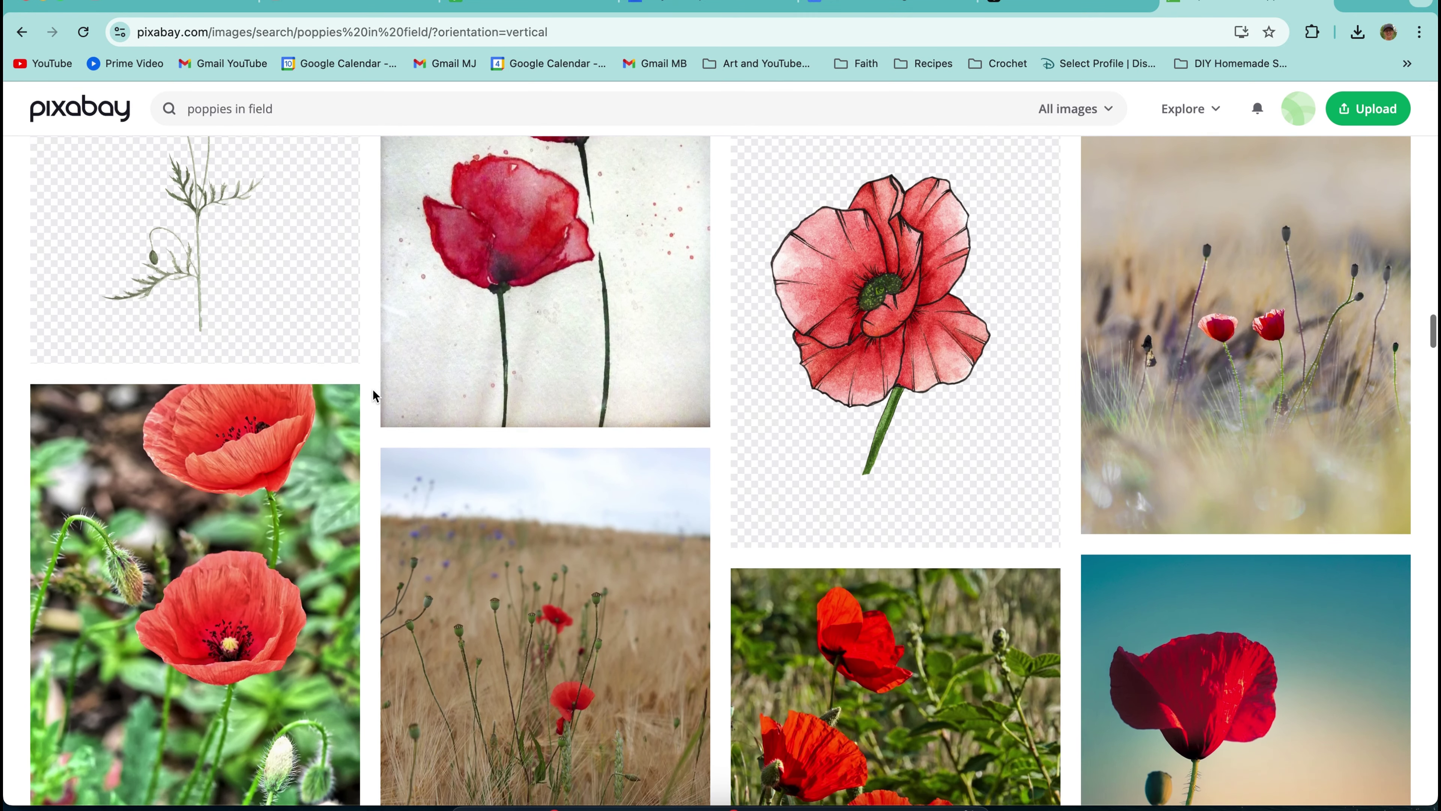
scroll(373, 389, down, 6)
scroll(372, 392, down, 2)
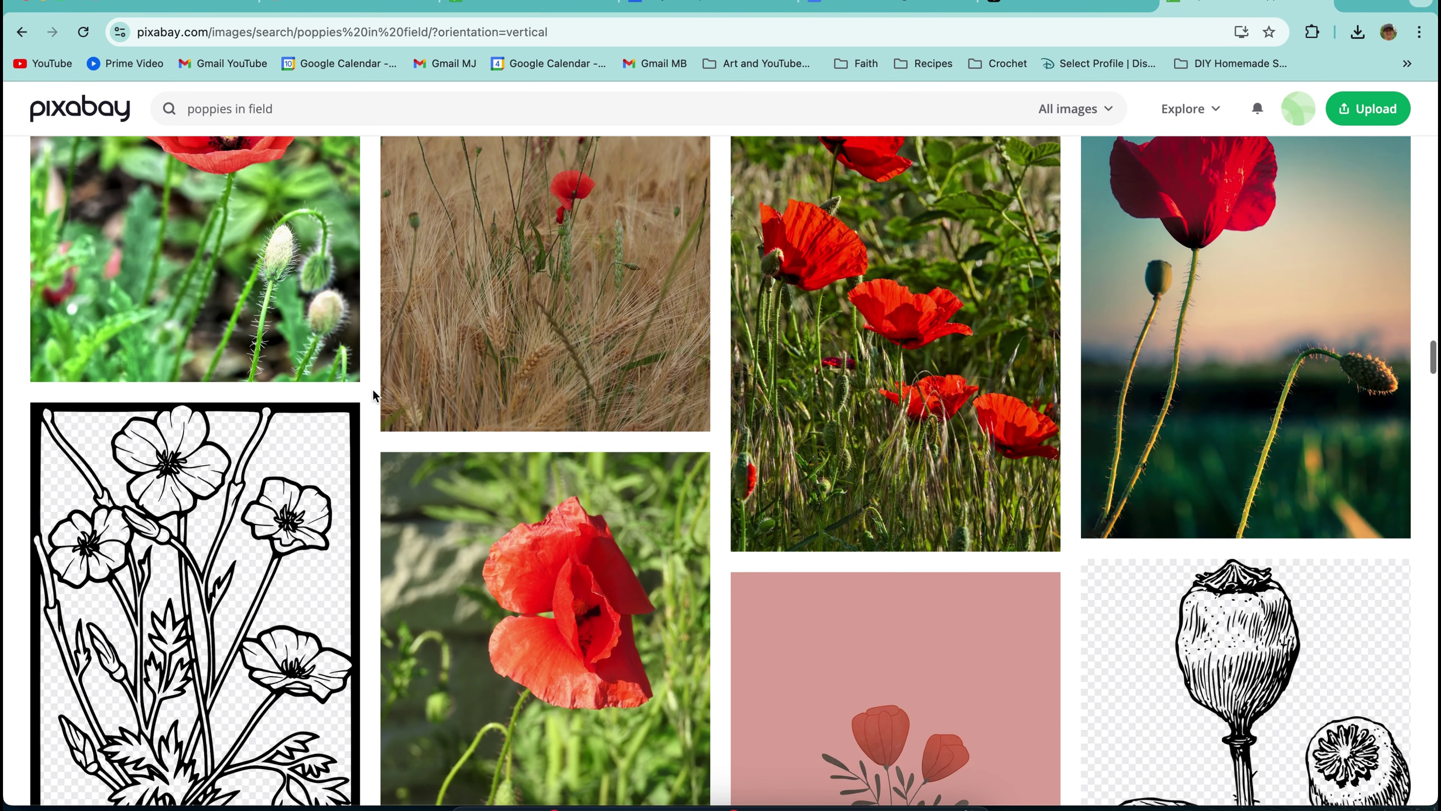
scroll(373, 392, down, 7)
scroll(373, 395, down, 12)
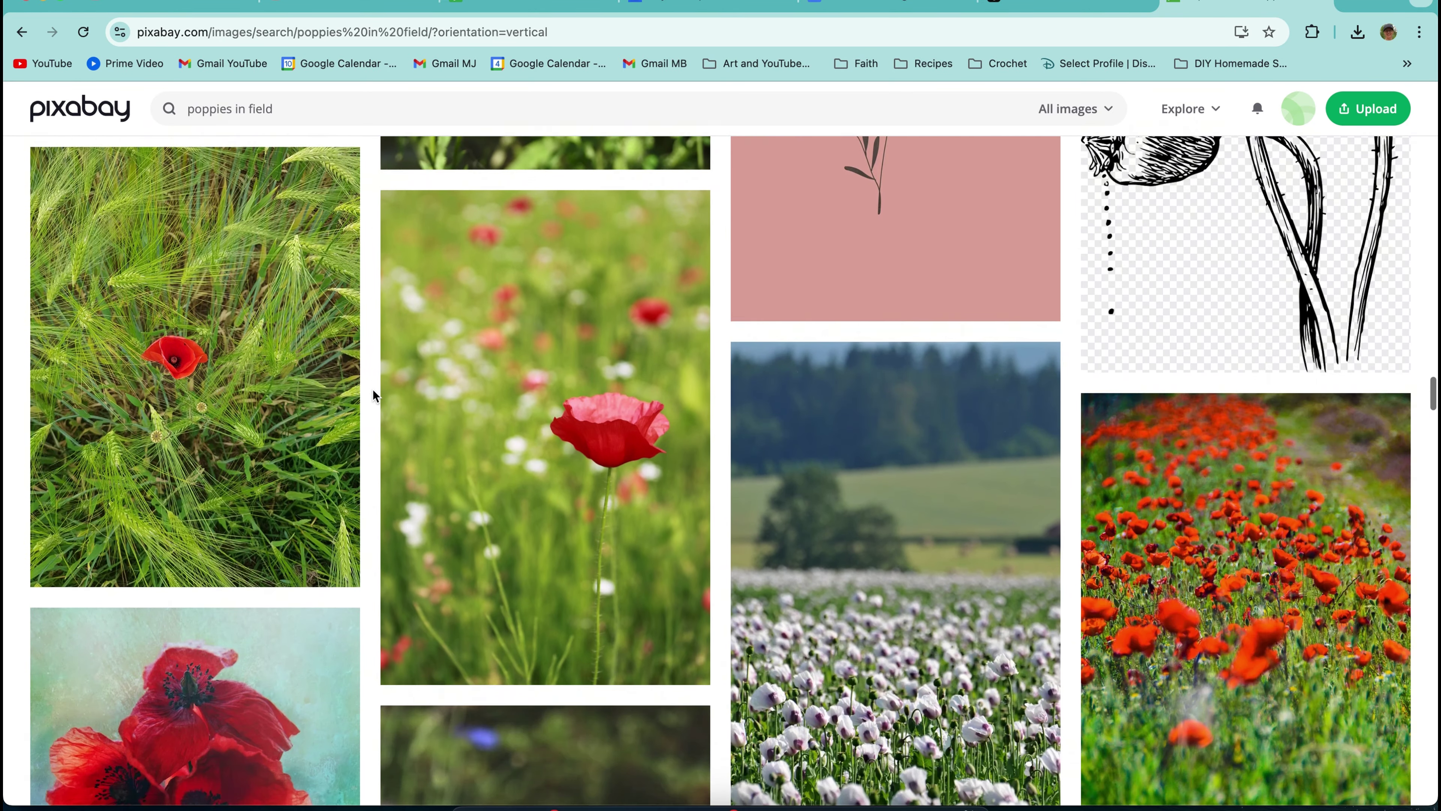
scroll(373, 389, down, 8)
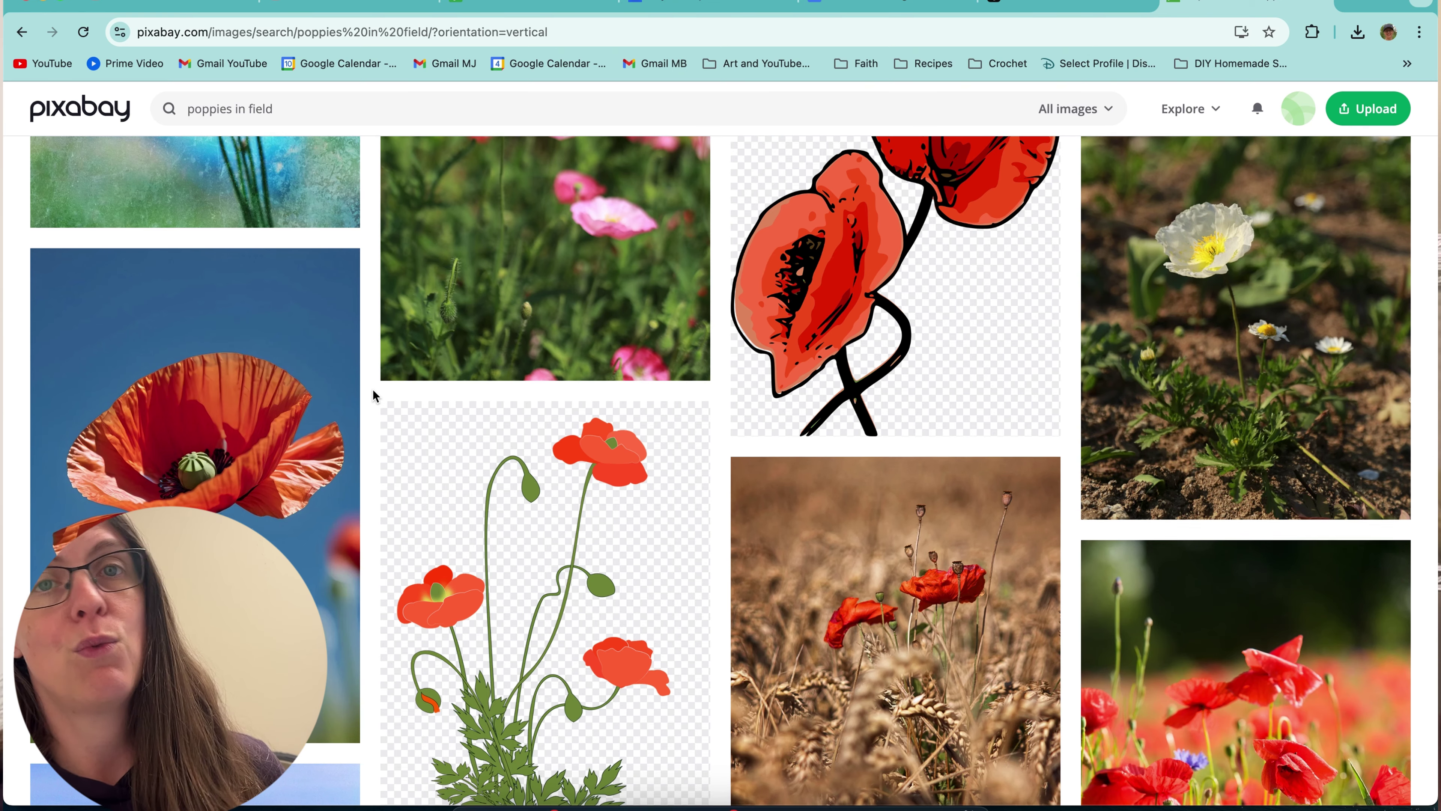
scroll(373, 392, down, 7)
scroll(374, 394, down, 8)
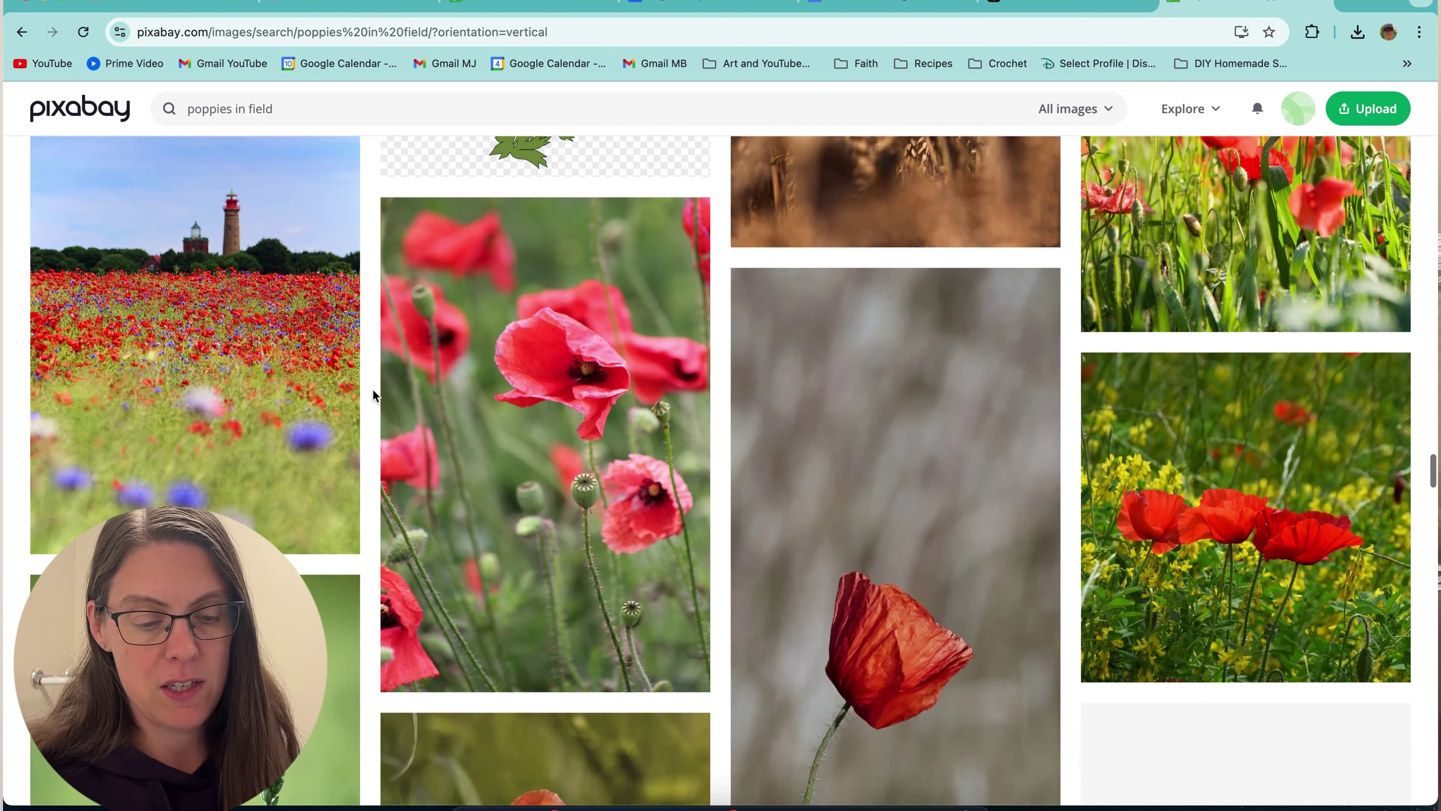
scroll(373, 389, down, 10)
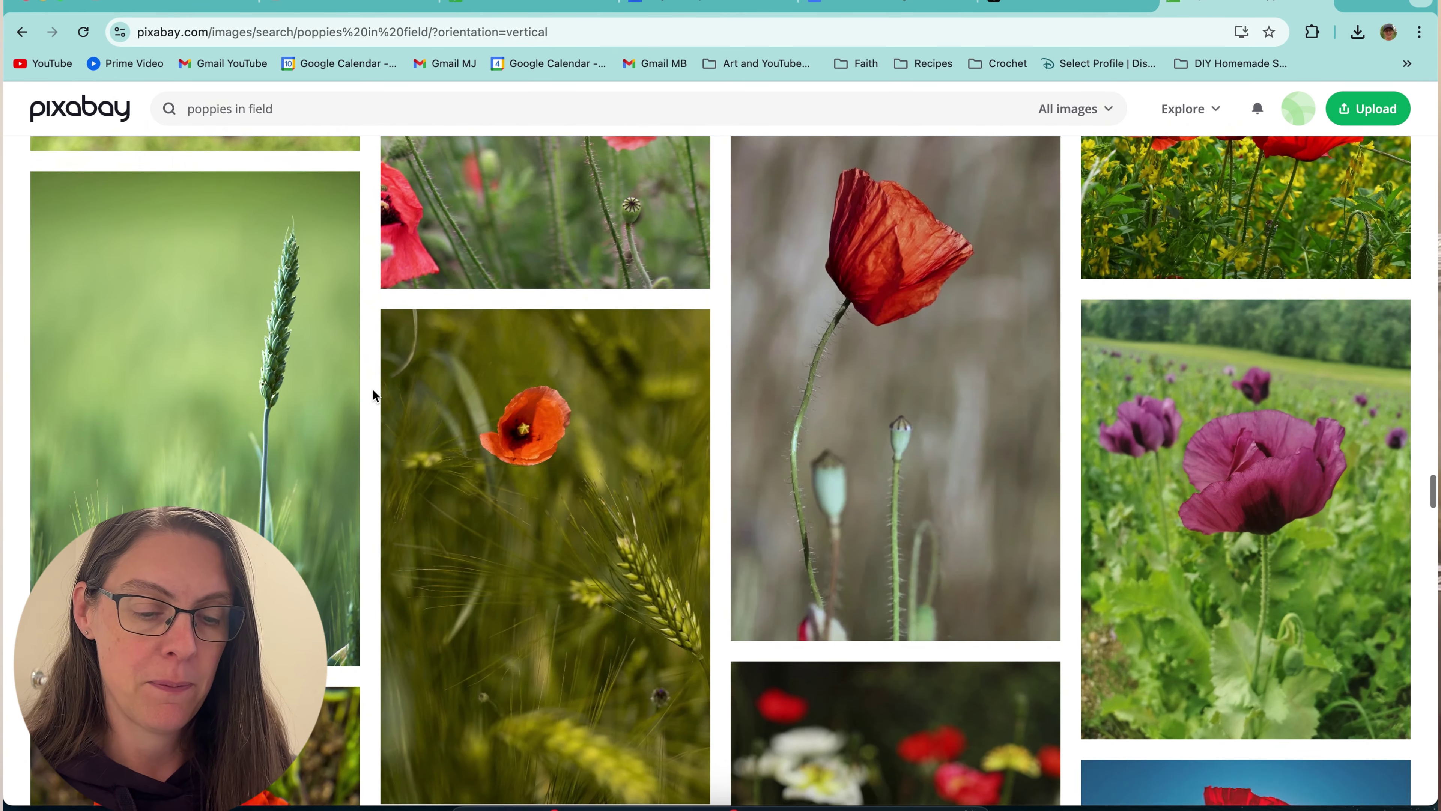
scroll(373, 389, down, 15)
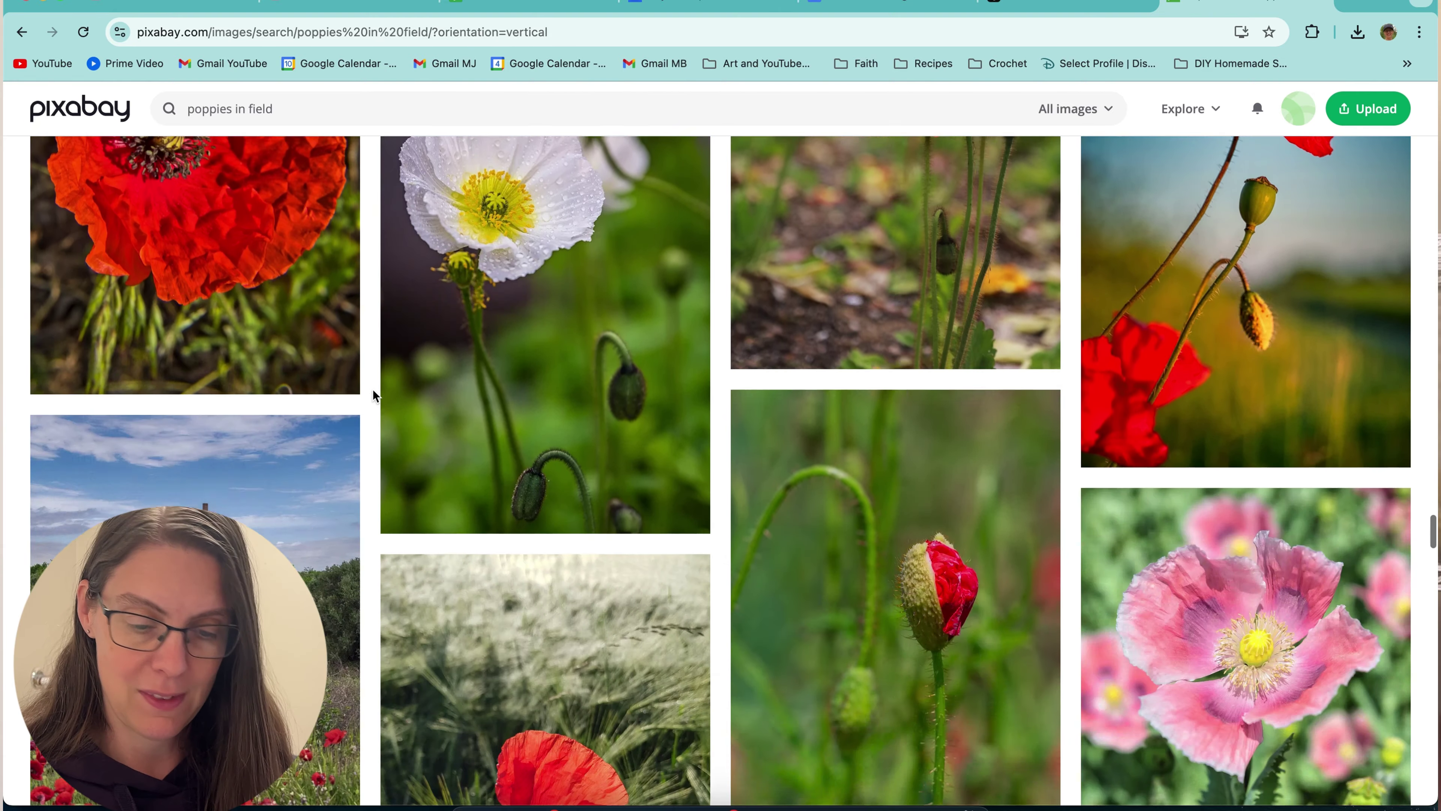
scroll(373, 389, down, 9)
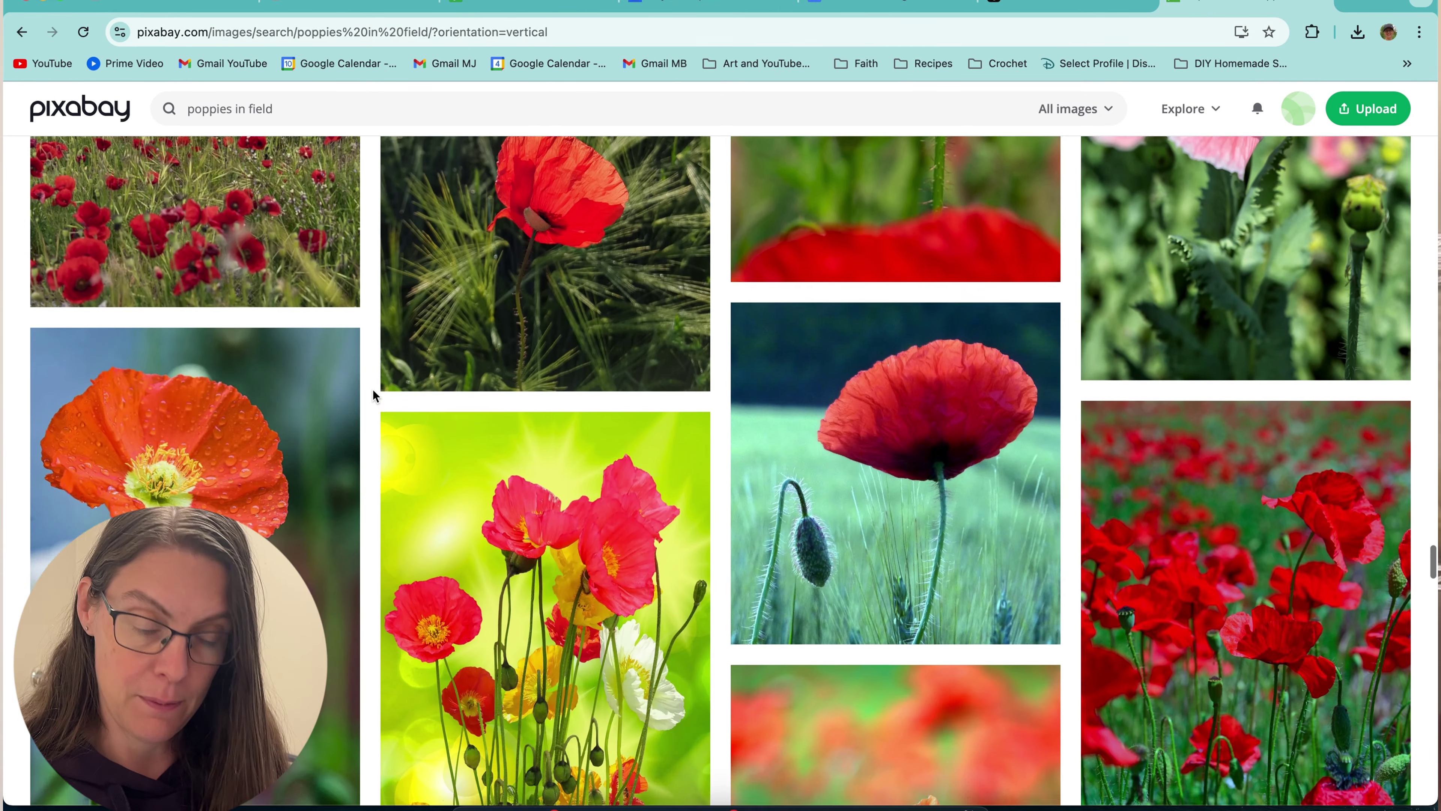
scroll(373, 389, down, 11)
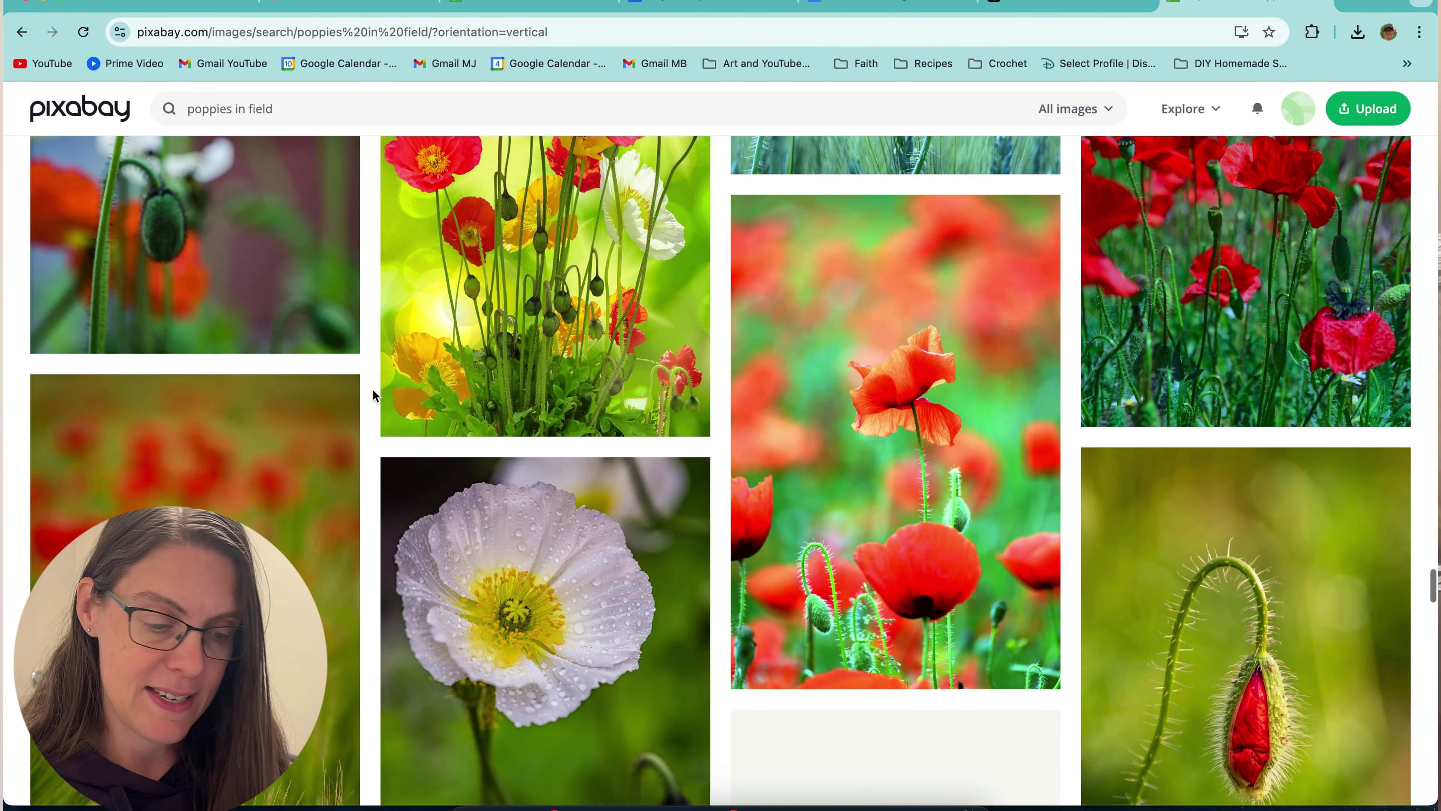
scroll(372, 389, down, 9)
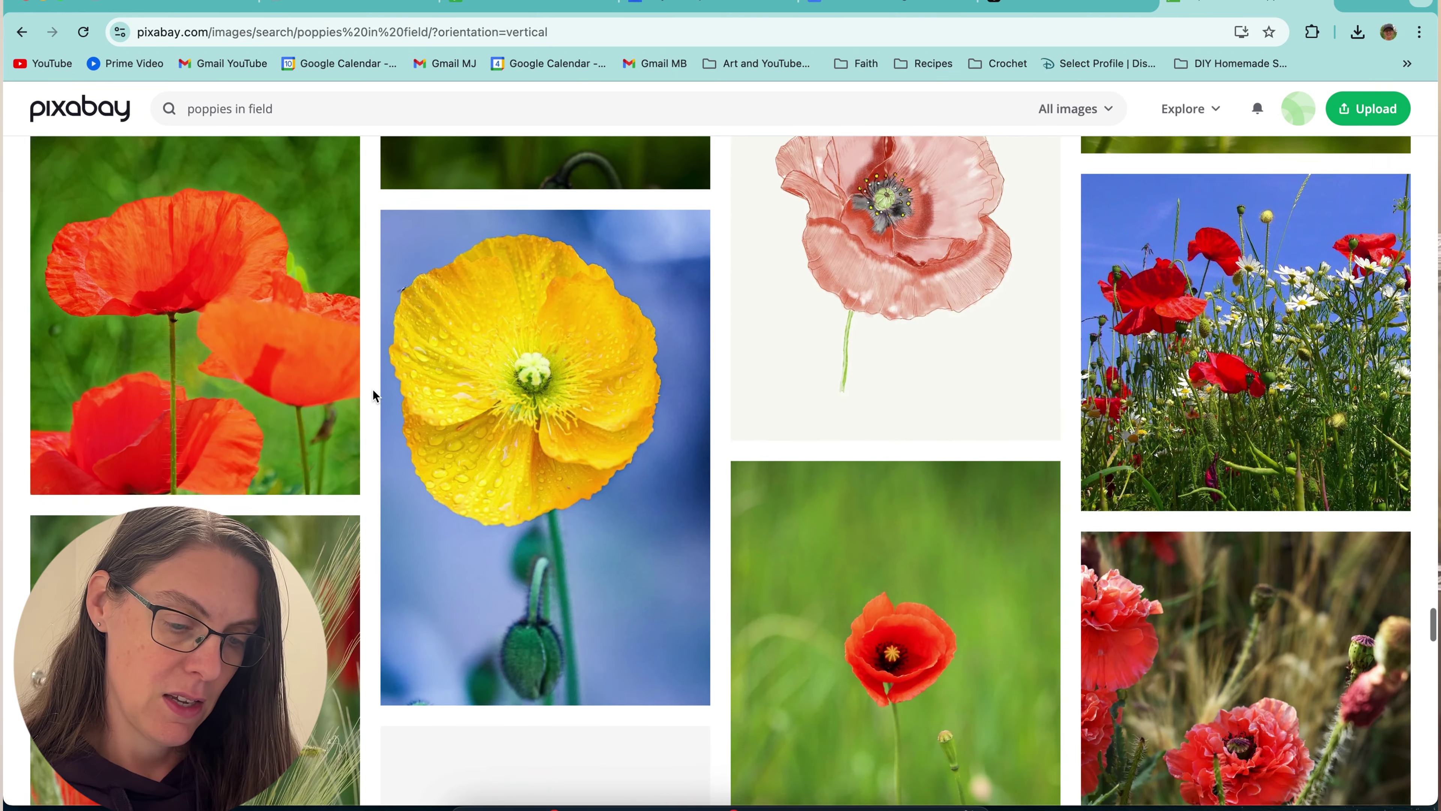
scroll(373, 389, down, 11)
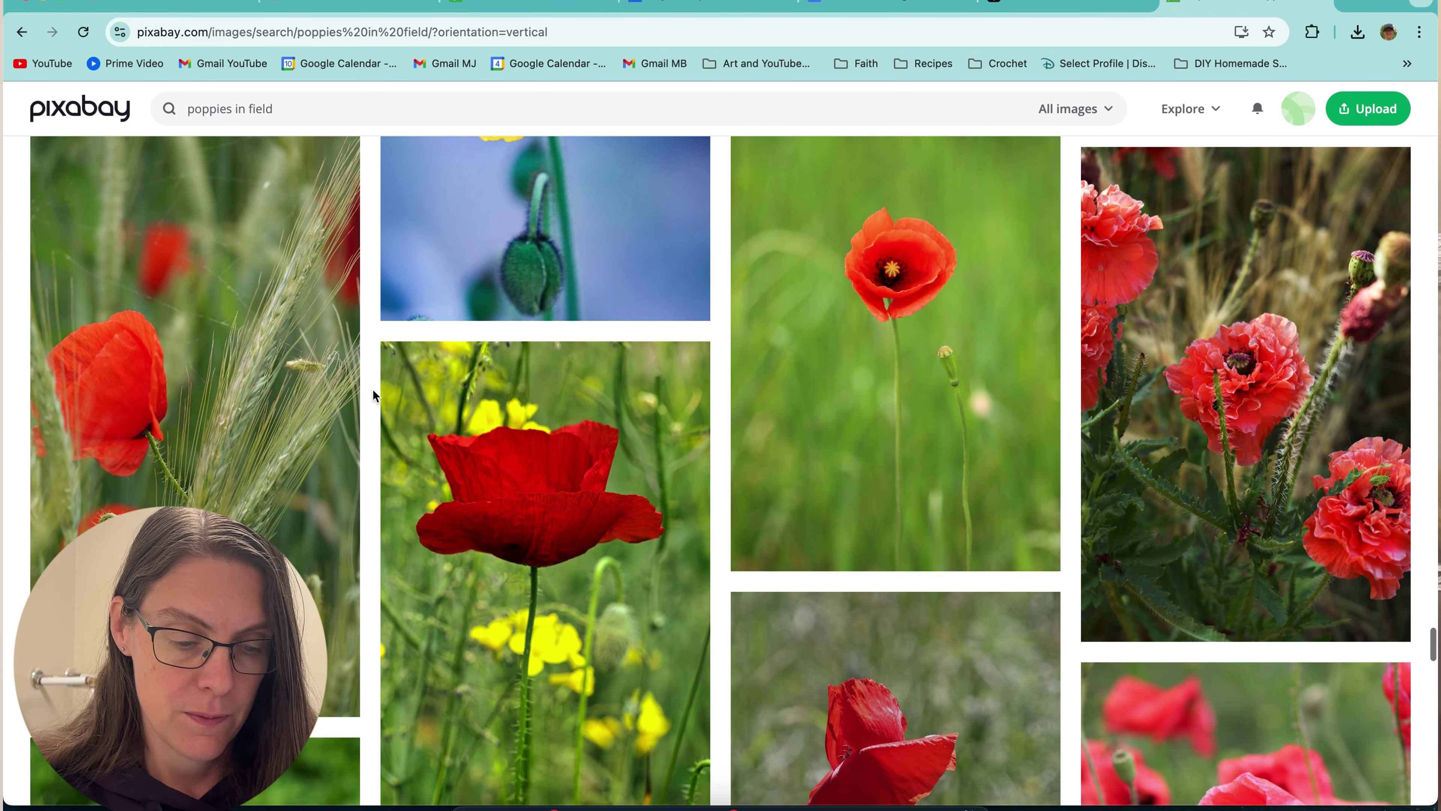
scroll(372, 388, down, 15)
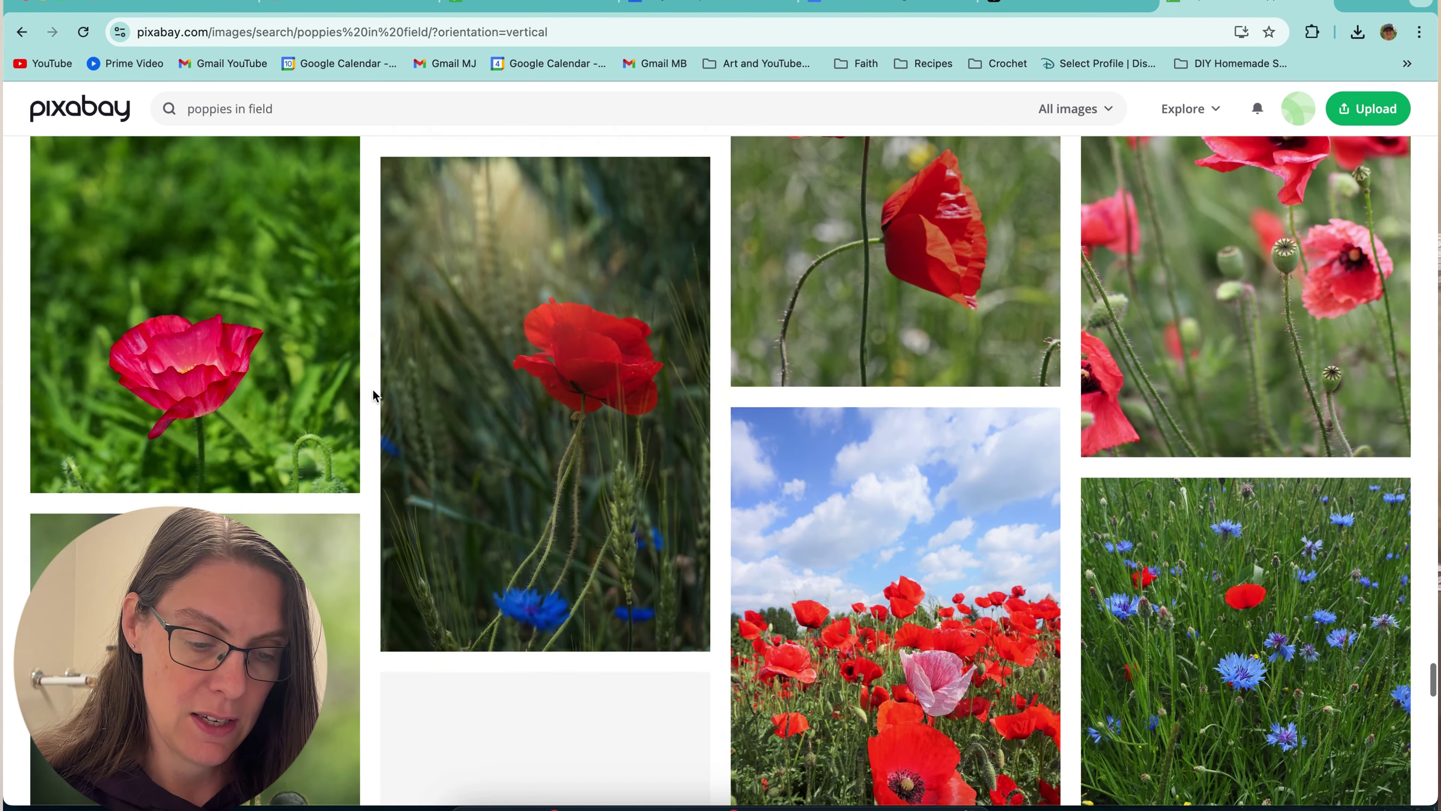
scroll(373, 388, down, 8)
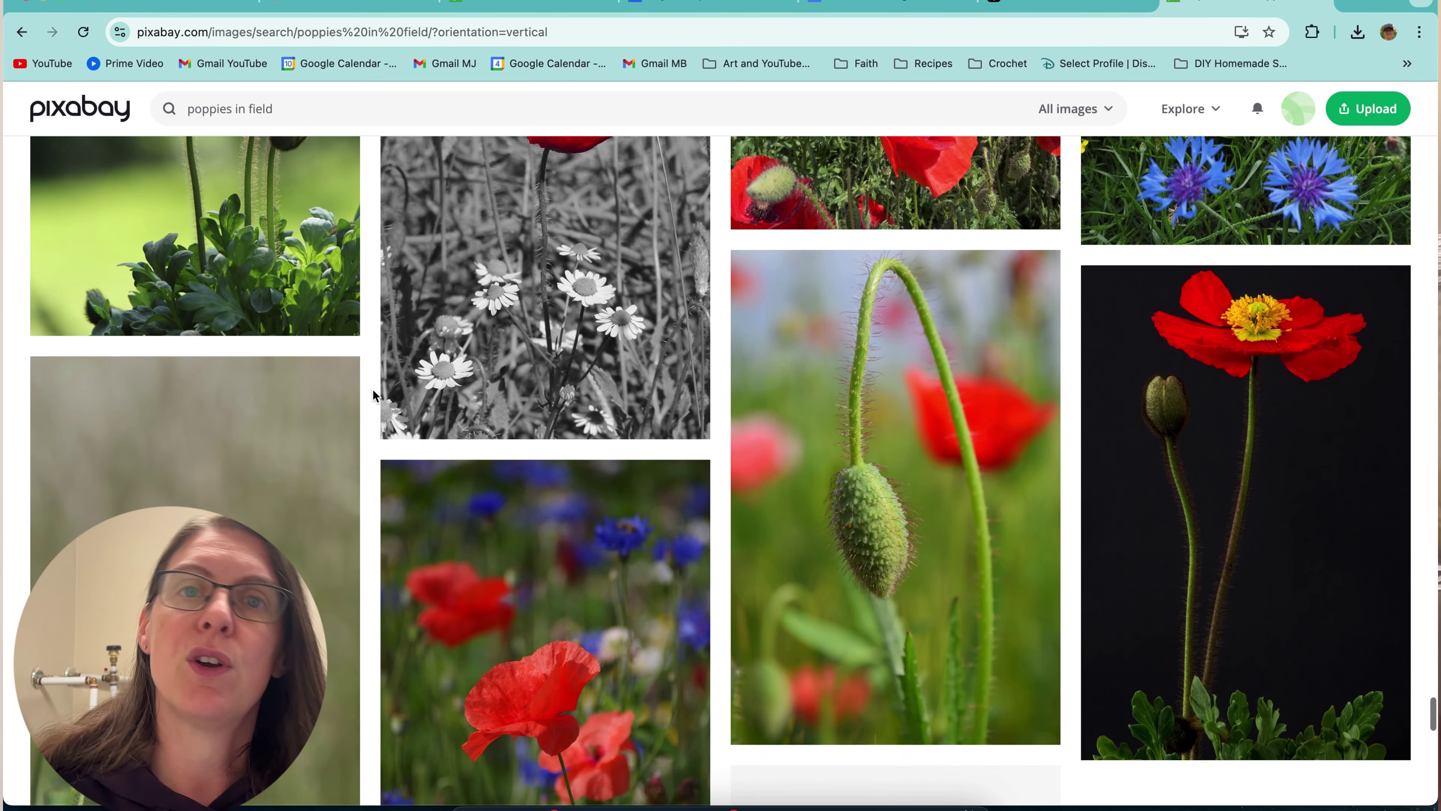
scroll(373, 394, down, 6)
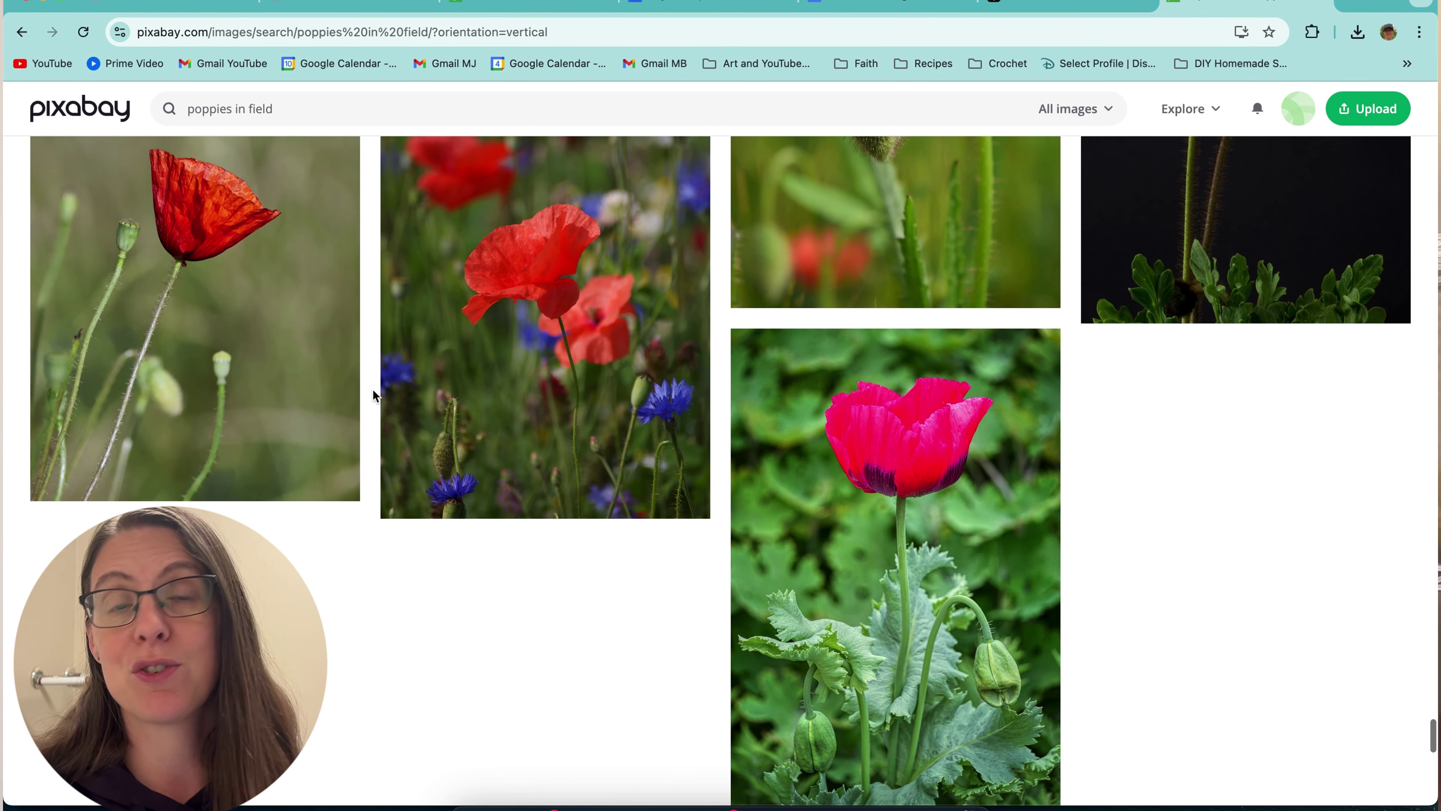
scroll(374, 391, down, 2)
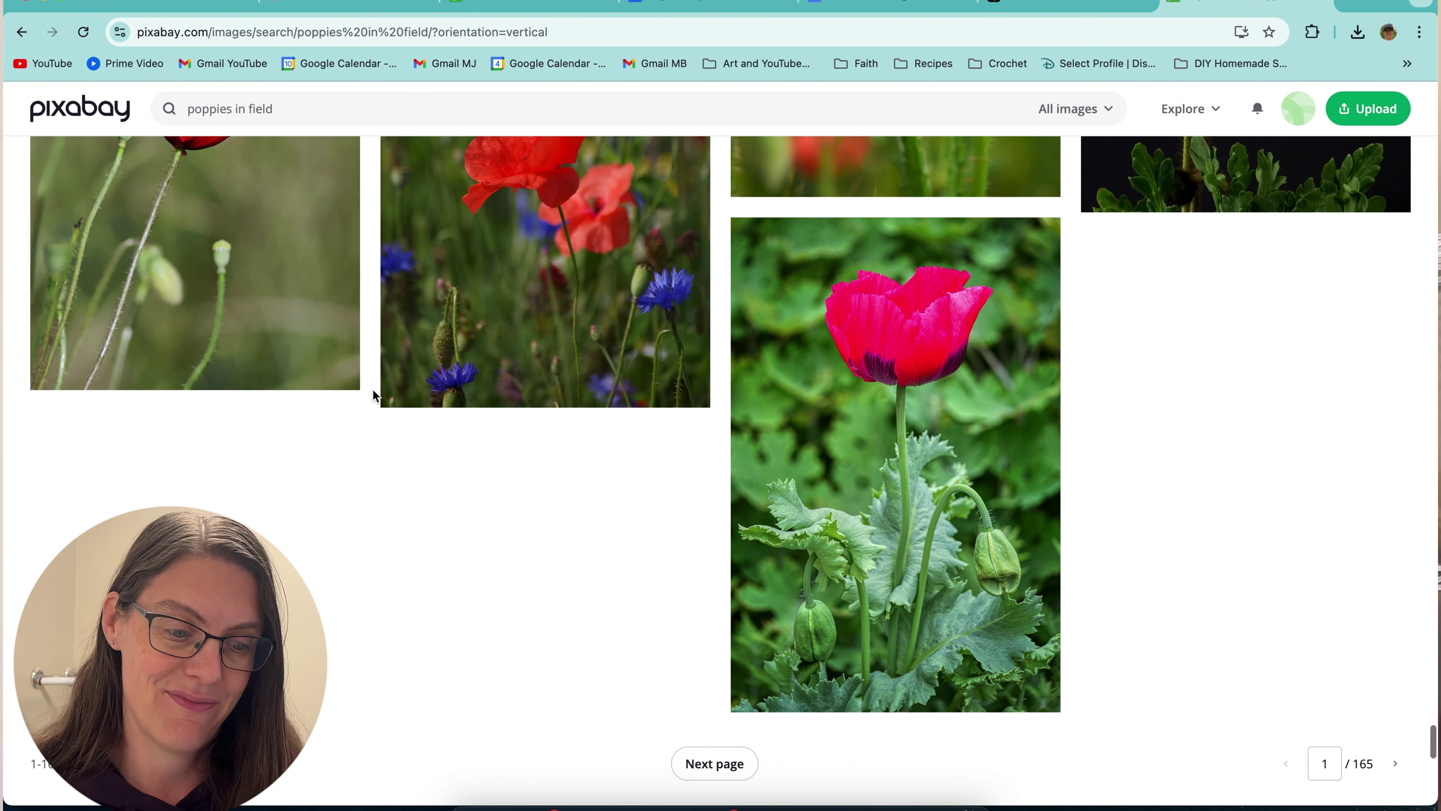
scroll(374, 400, down, 20)
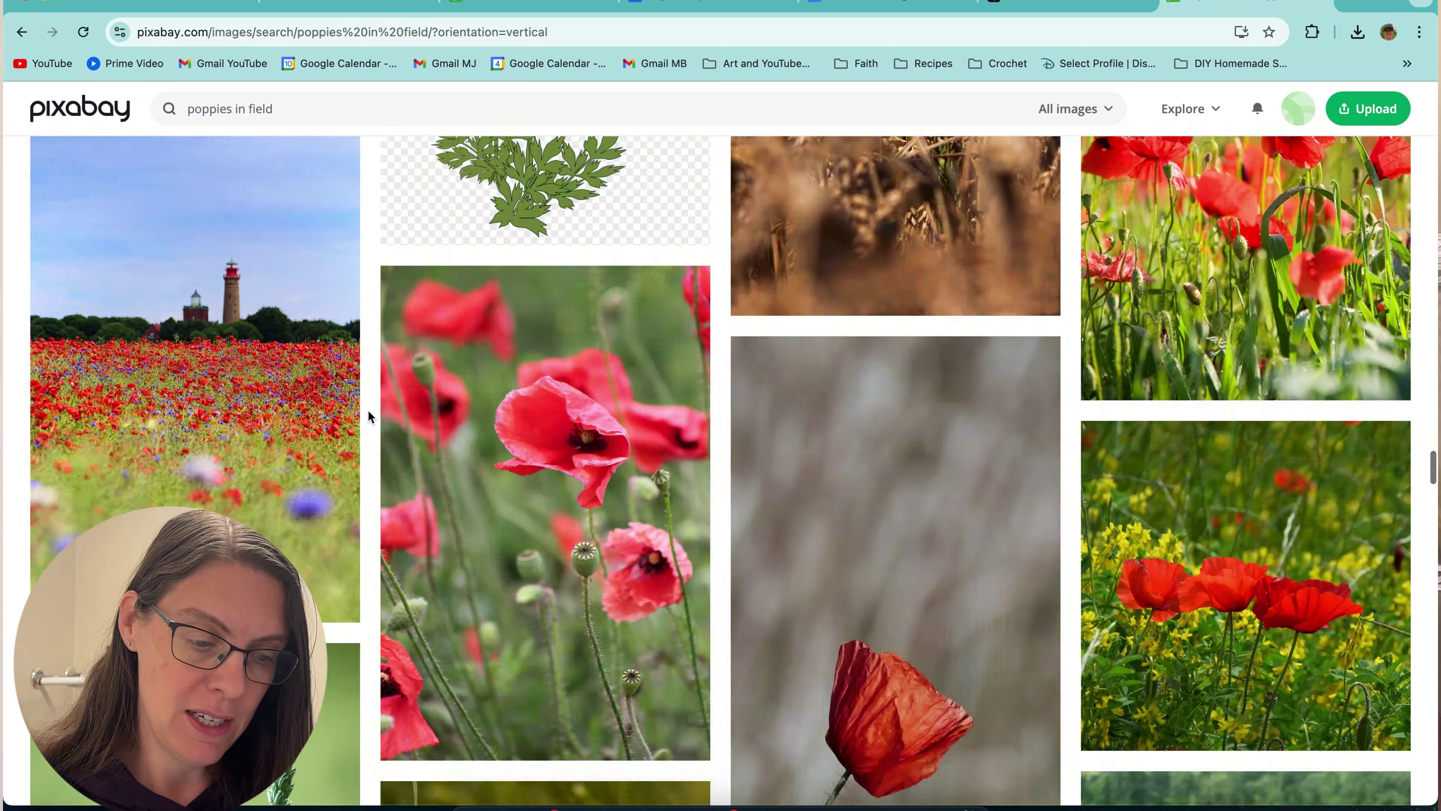
scroll(368, 410, up, 20)
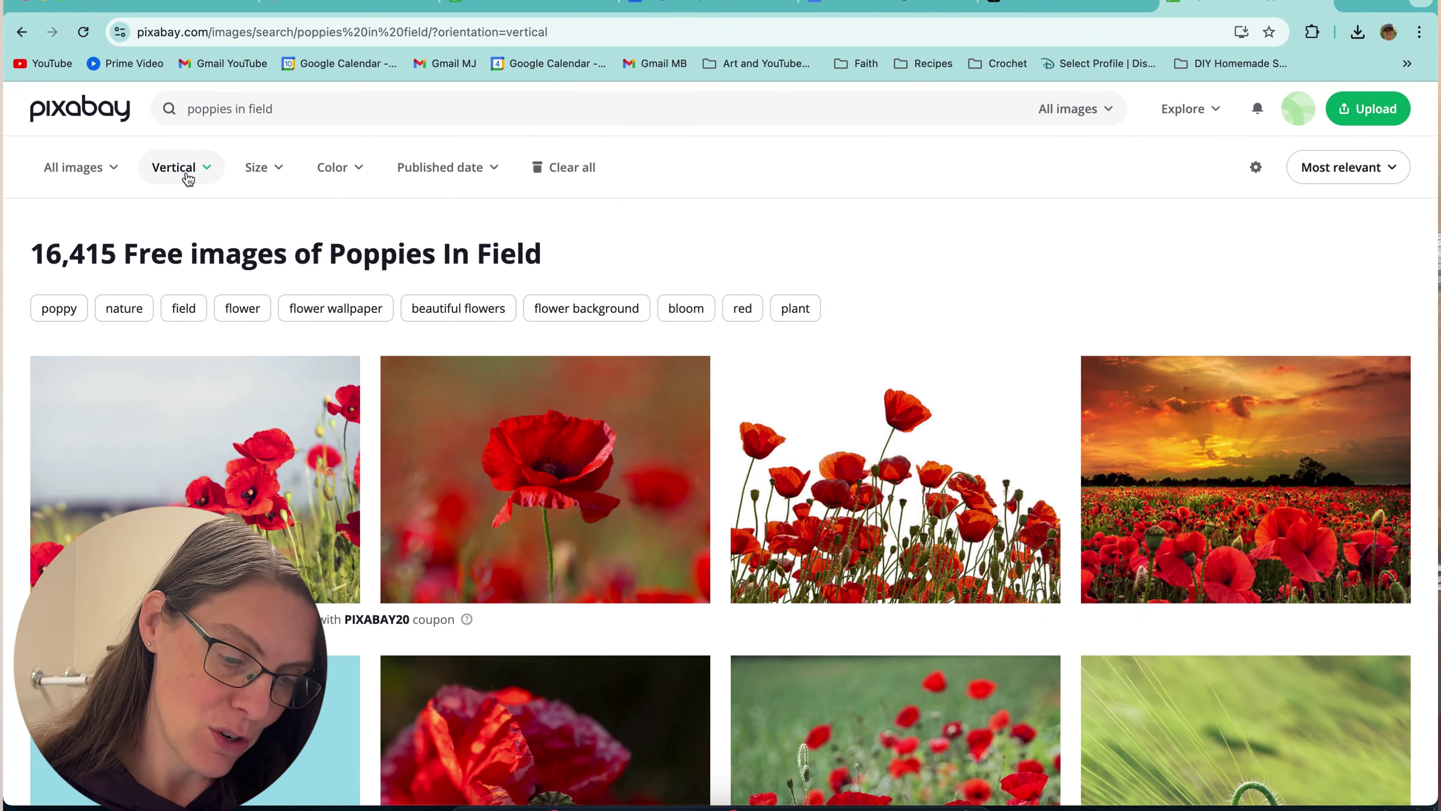
click(188, 178)
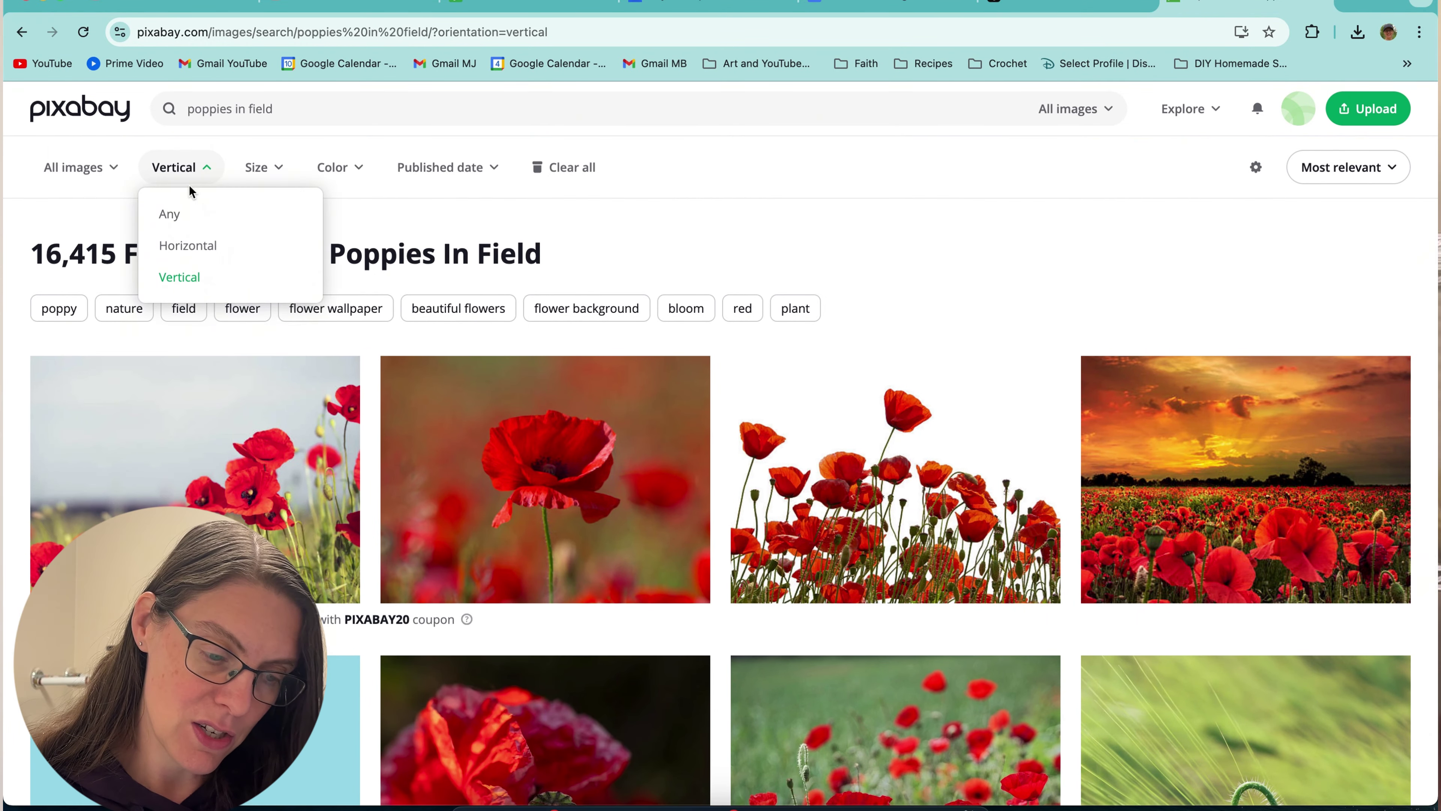
- Switch the Pixabay results to Horizontal orientation and scroll through the 101,723 landscape images
click(203, 247)
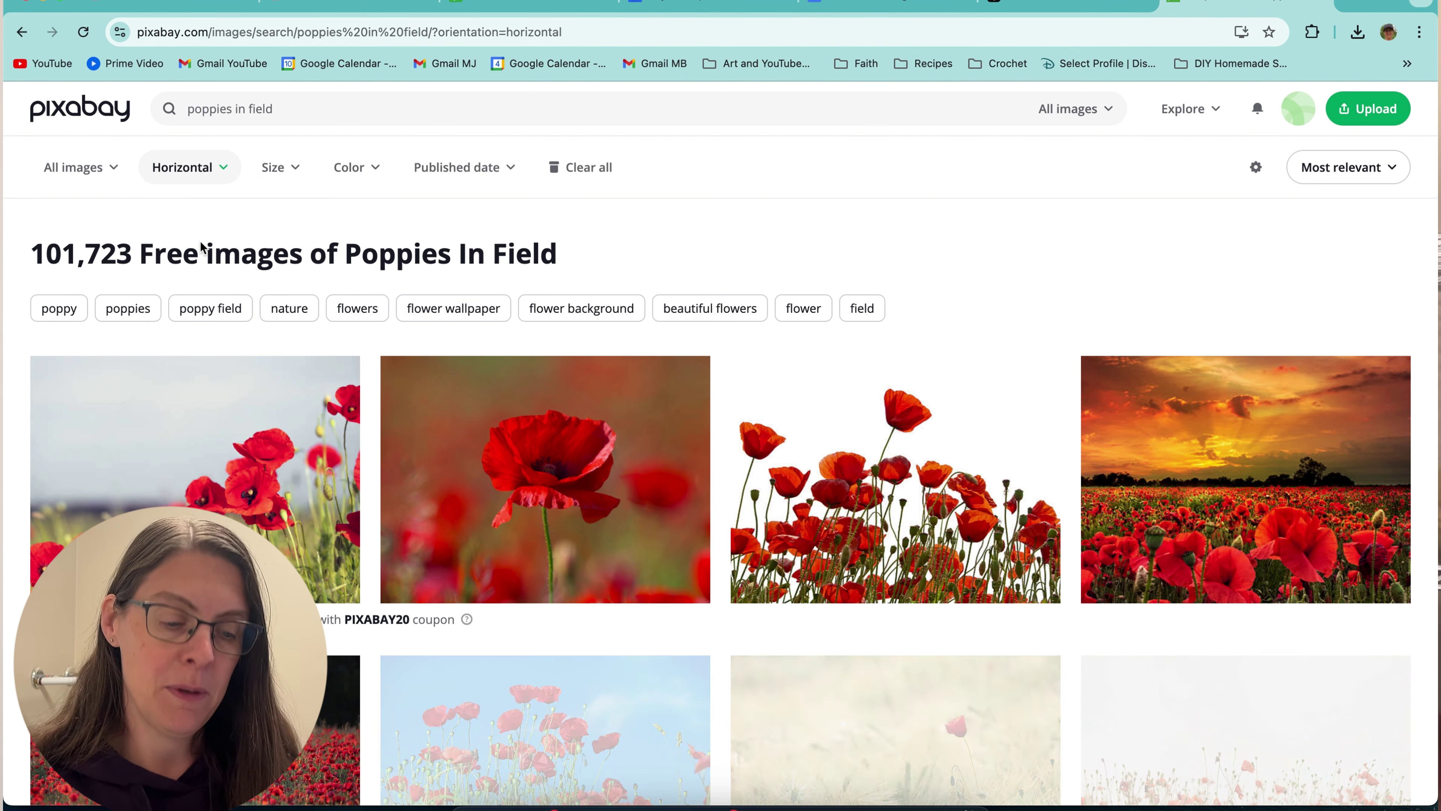
scroll(202, 247, down, 4)
scroll(203, 248, down, 2)
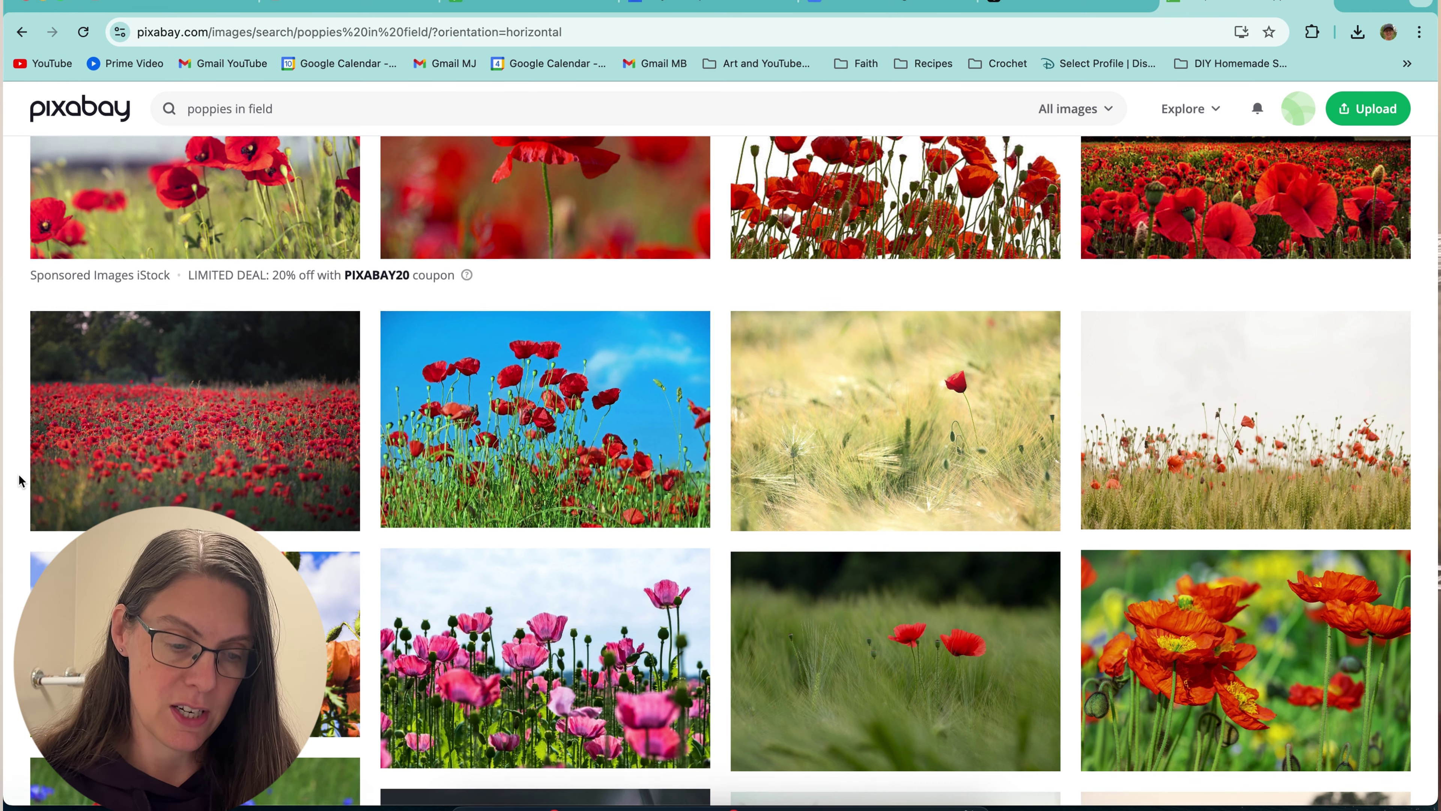
scroll(19, 480, down, 6)
scroll(19, 480, down, 1)
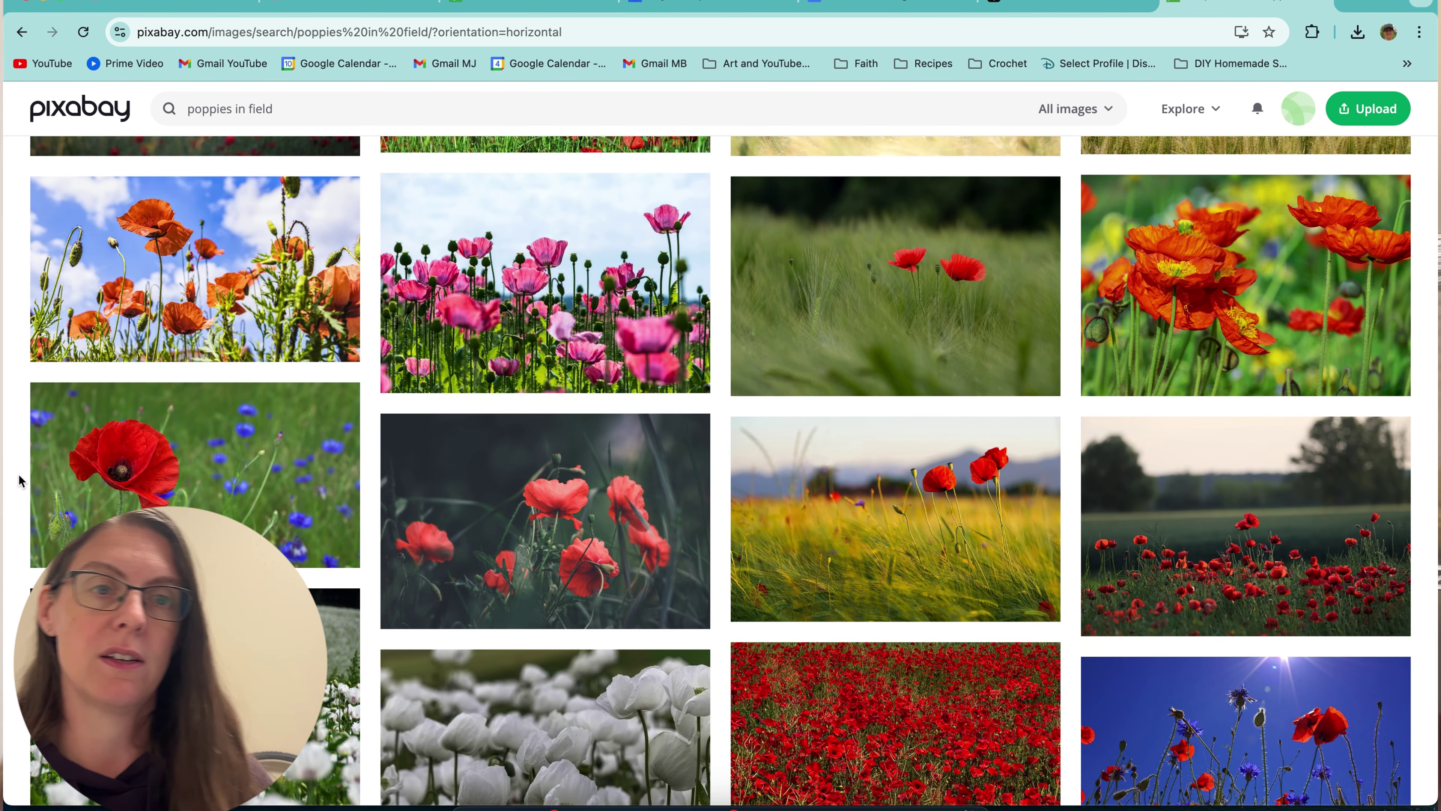
scroll(19, 479, down, 6)
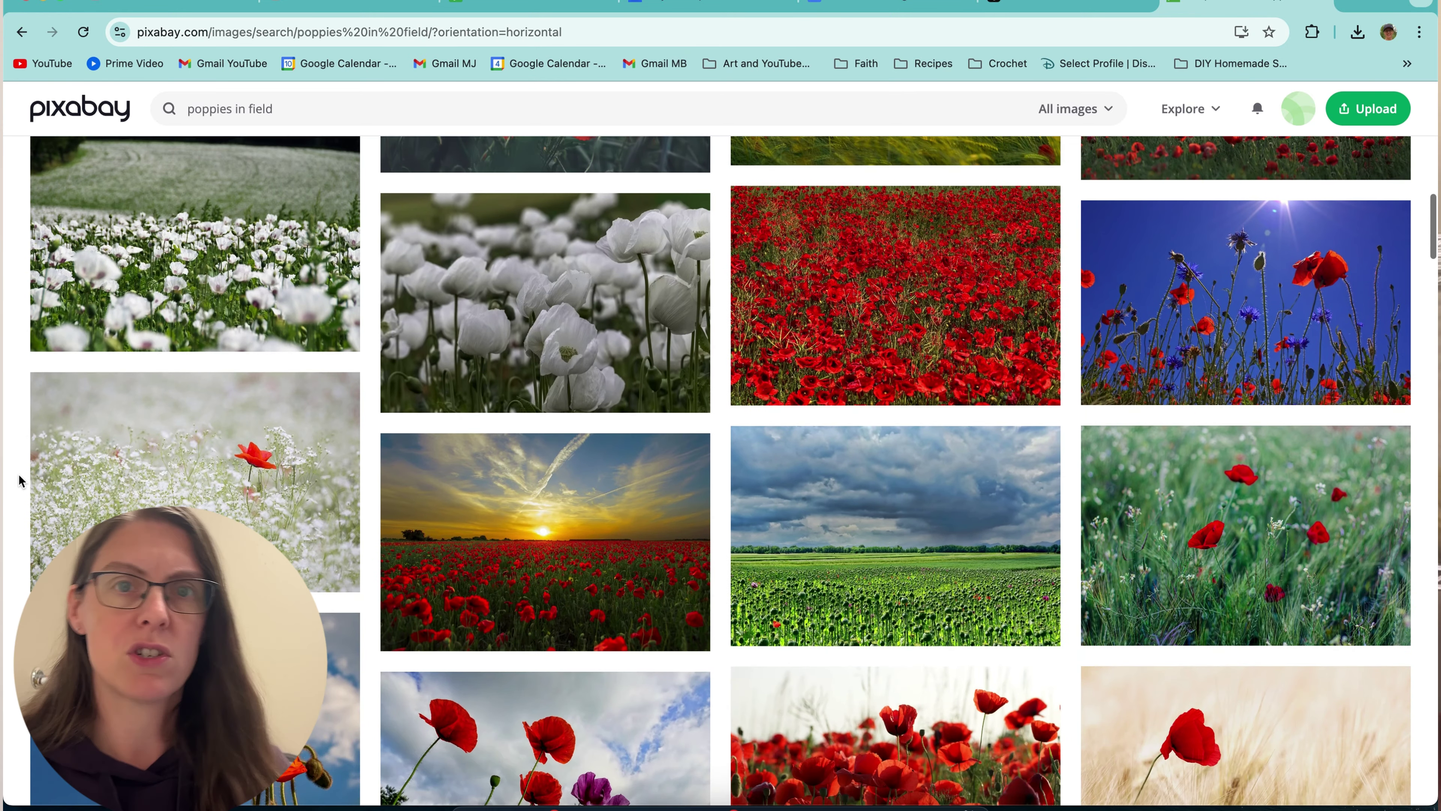
scroll(19, 480, down, 5)
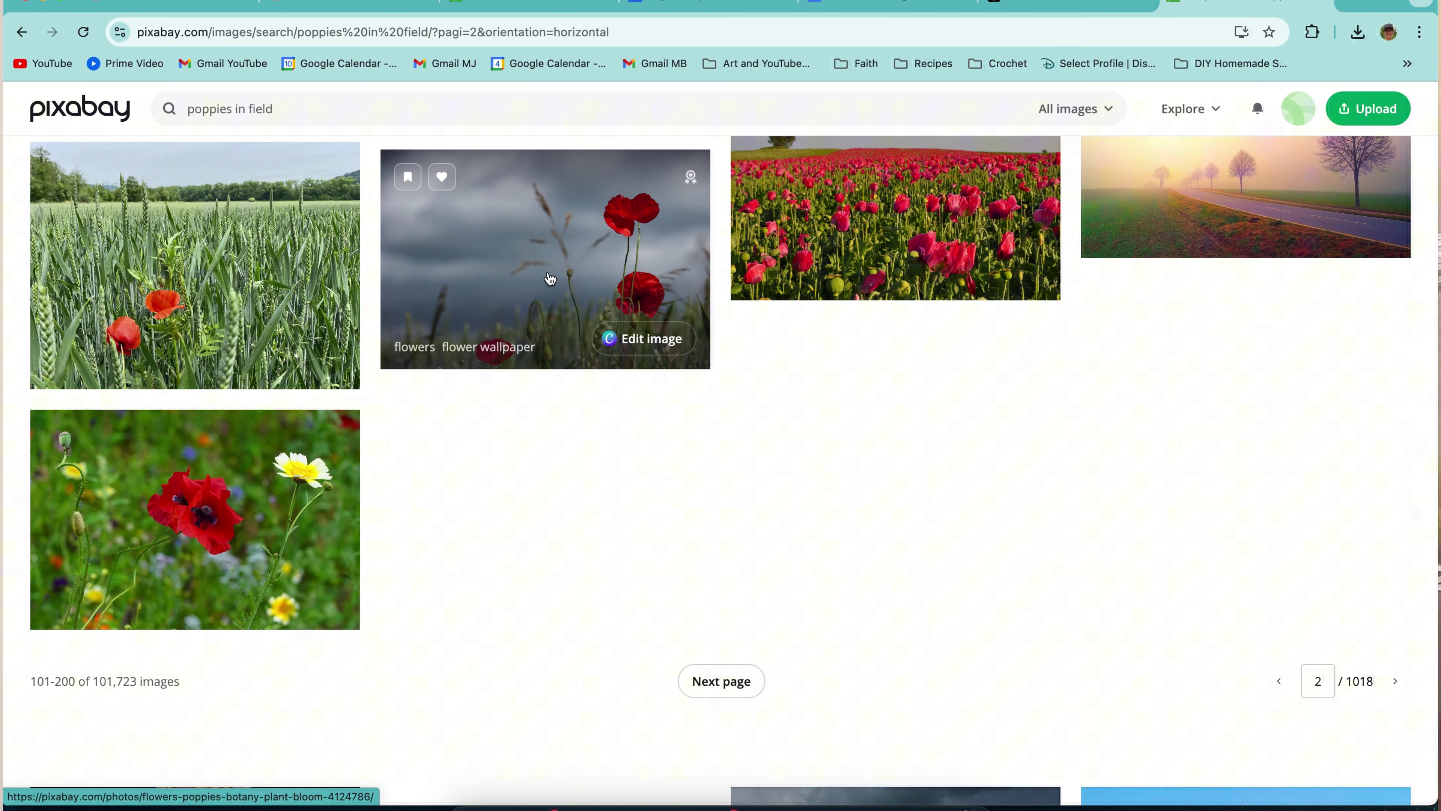
- Change the Pixabay search to 'remembrance day poppies' and scroll through the 41,254 horizontal results
click(314, 109)
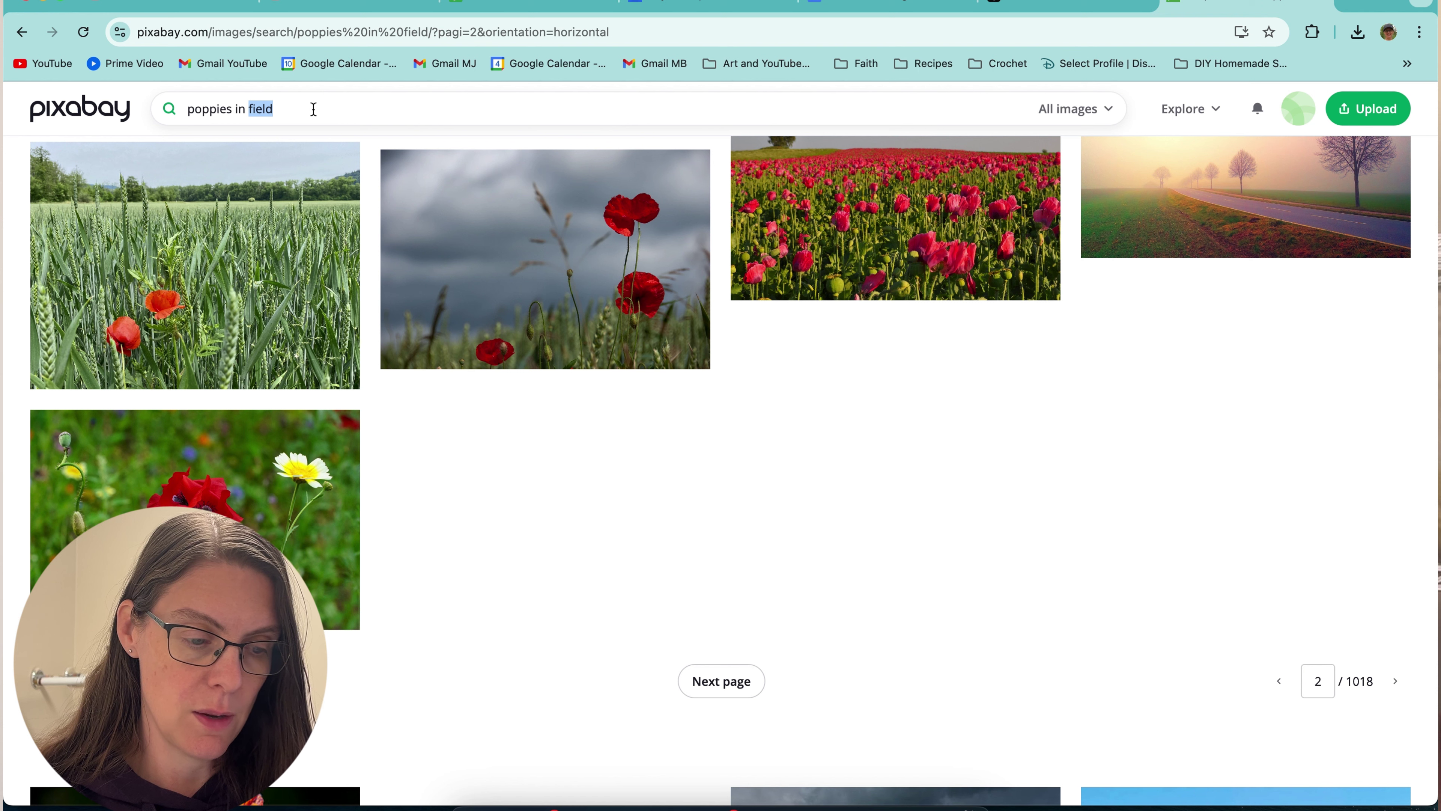
key(BackSpace)
key(BackSpace)
key(BackSpace)
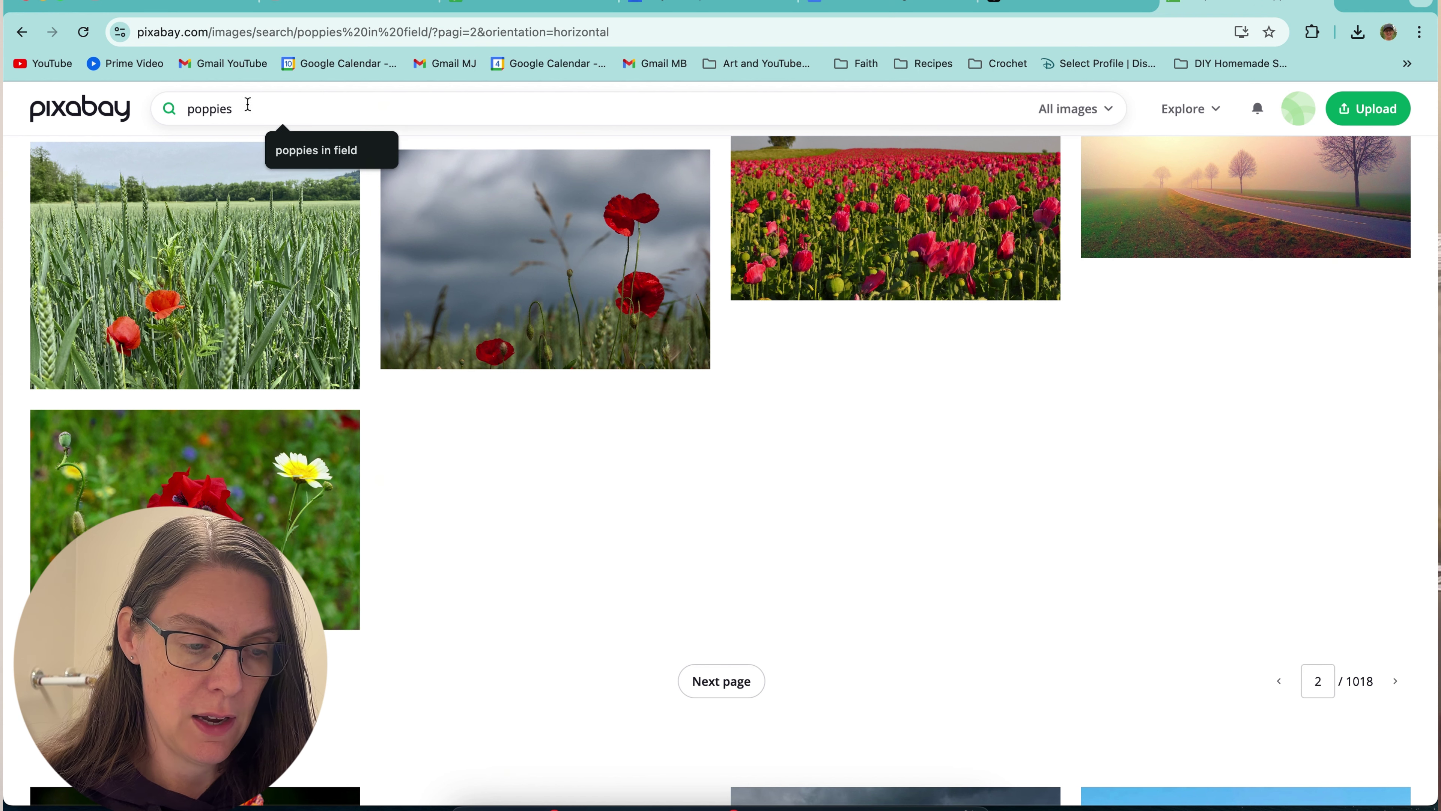
click(187, 109)
text(remembrance day)
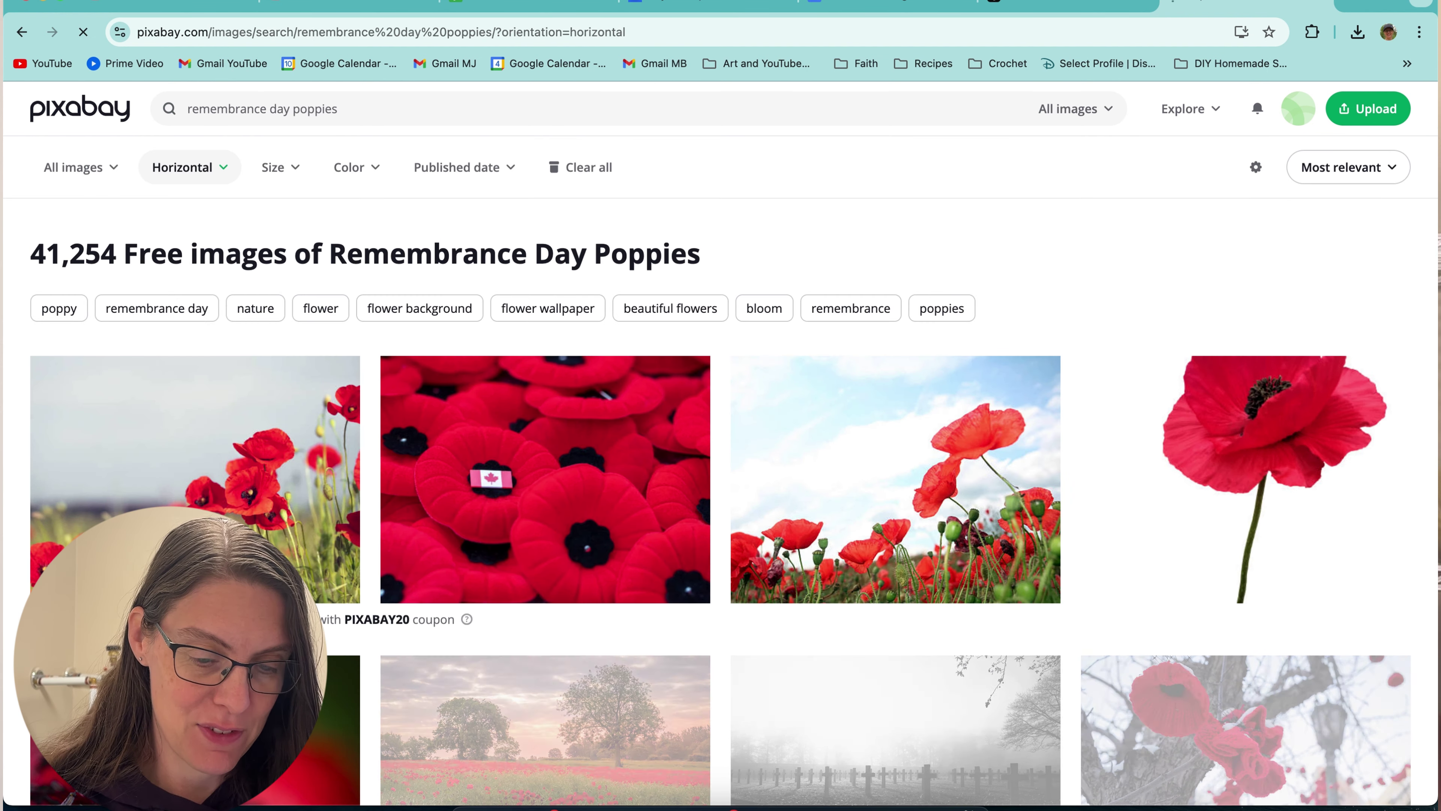
scroll(720, 471, down, 3)
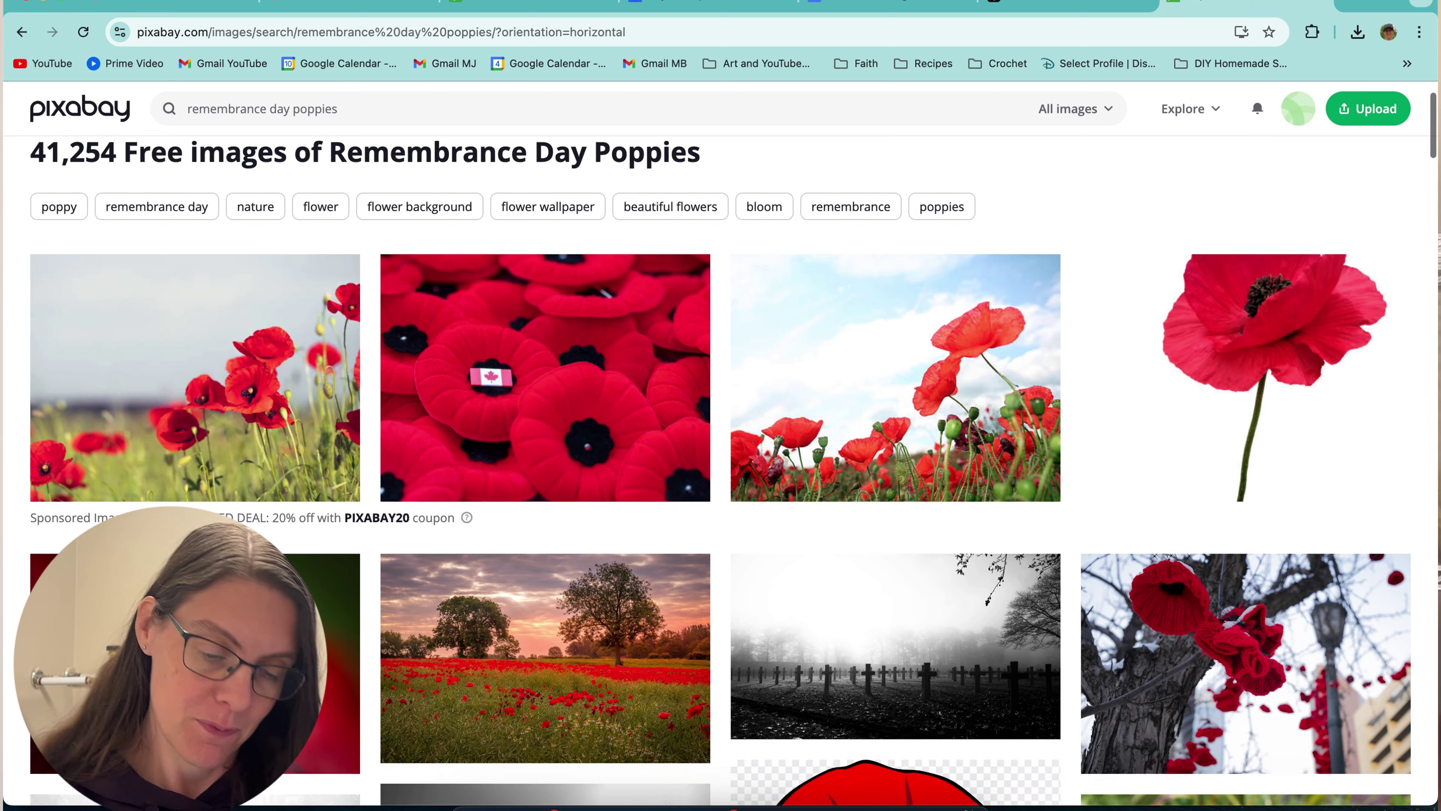
scroll(721, 471, down, 5)
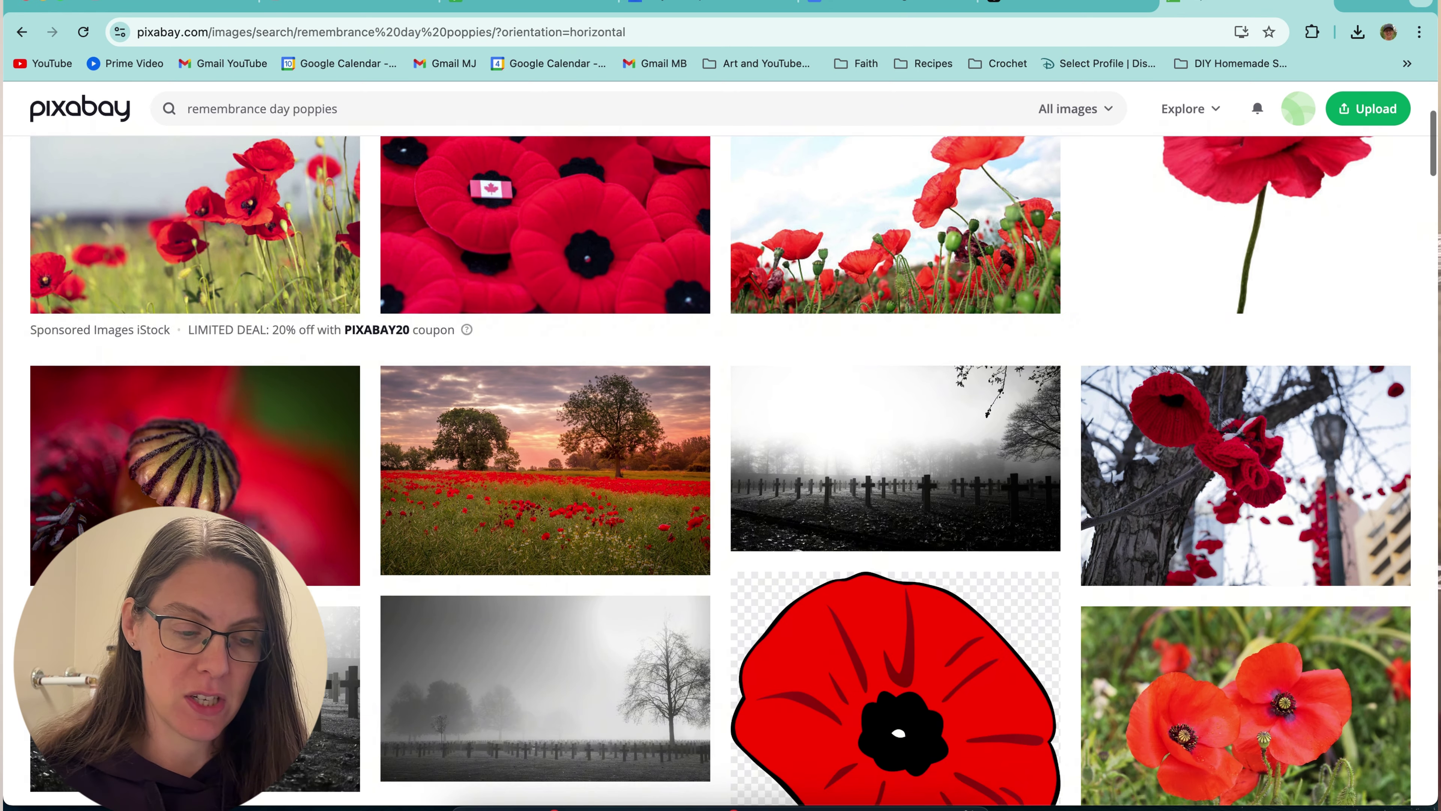
scroll(720, 471, down, 4)
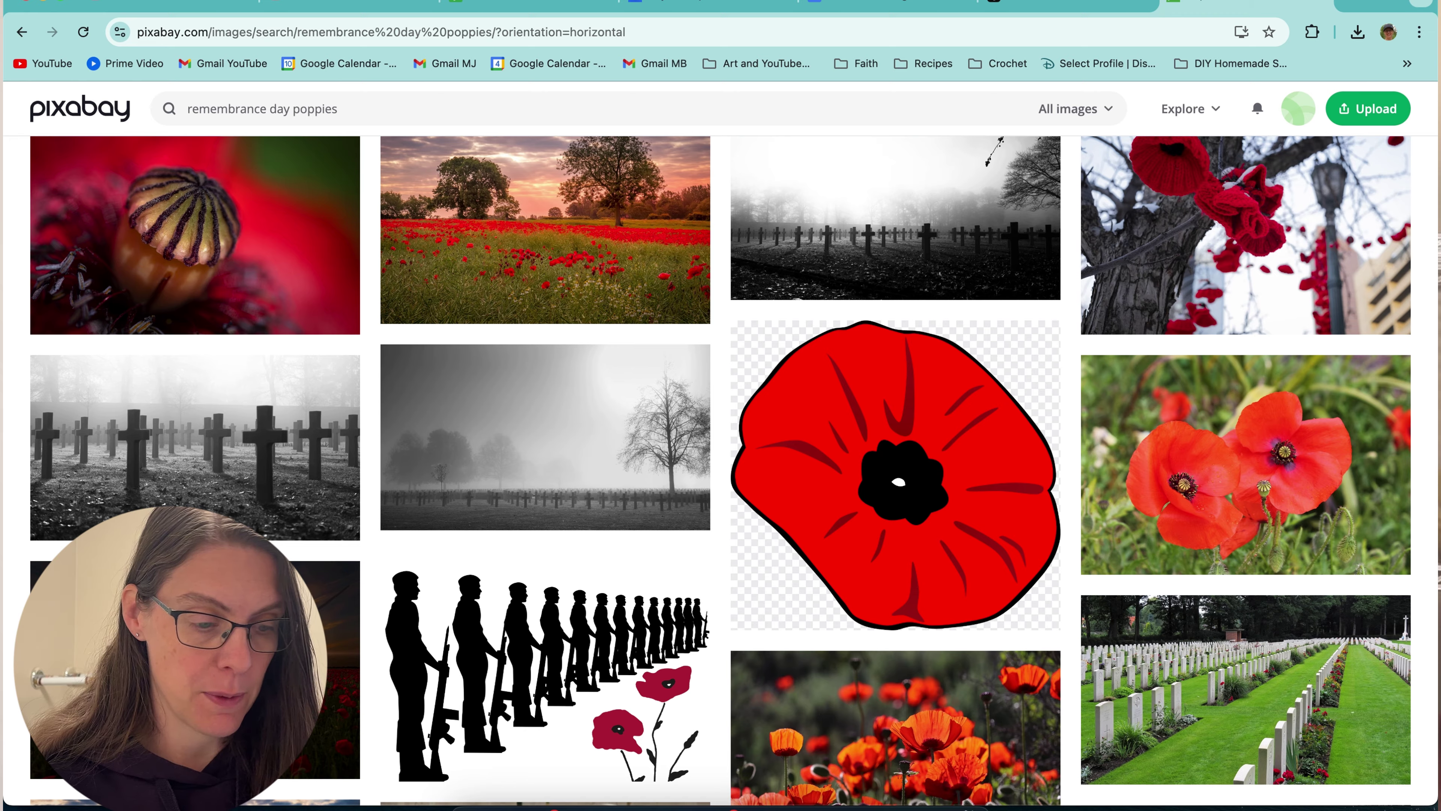
scroll(721, 471, down, 10)
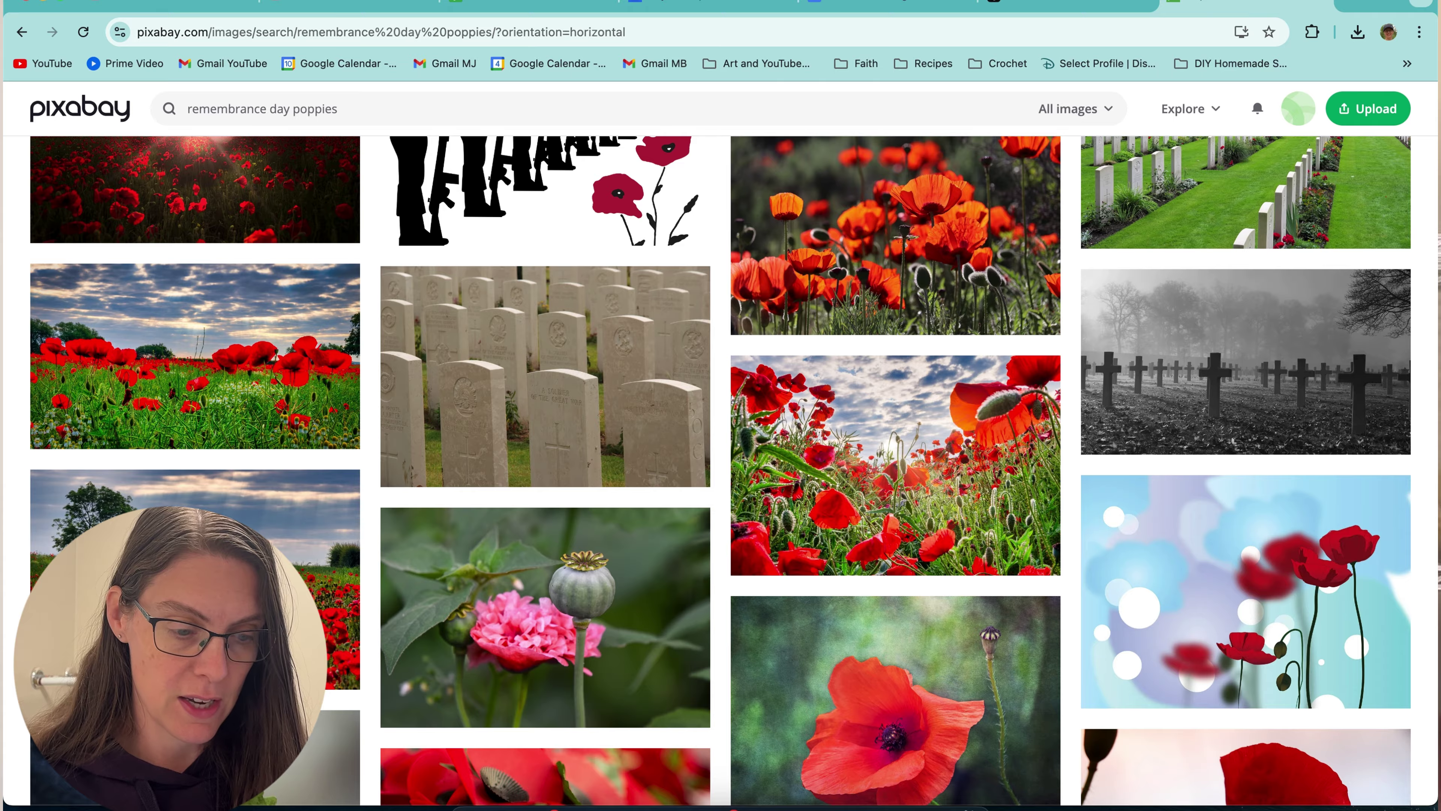
scroll(721, 471, down, 6)
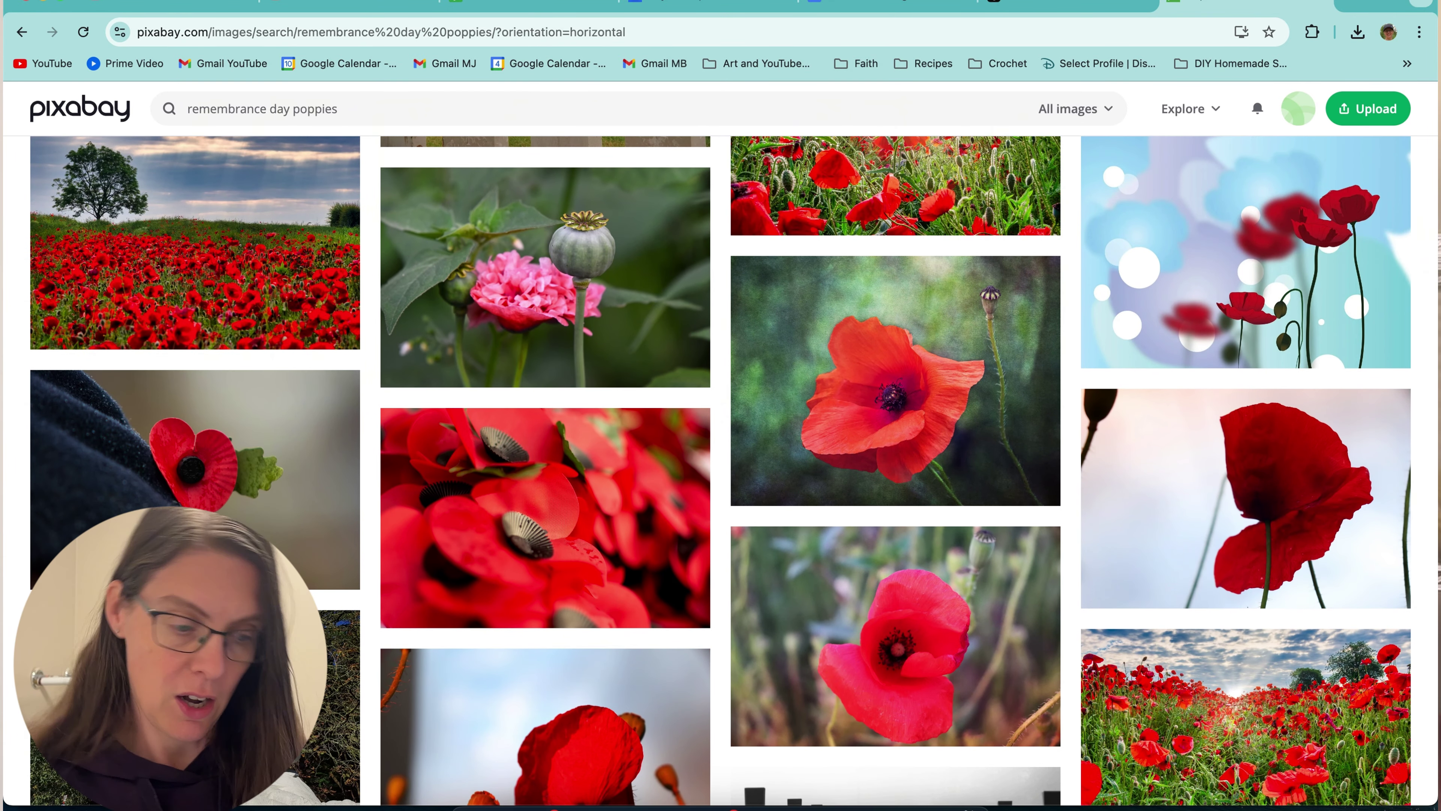
scroll(721, 471, down, 2)
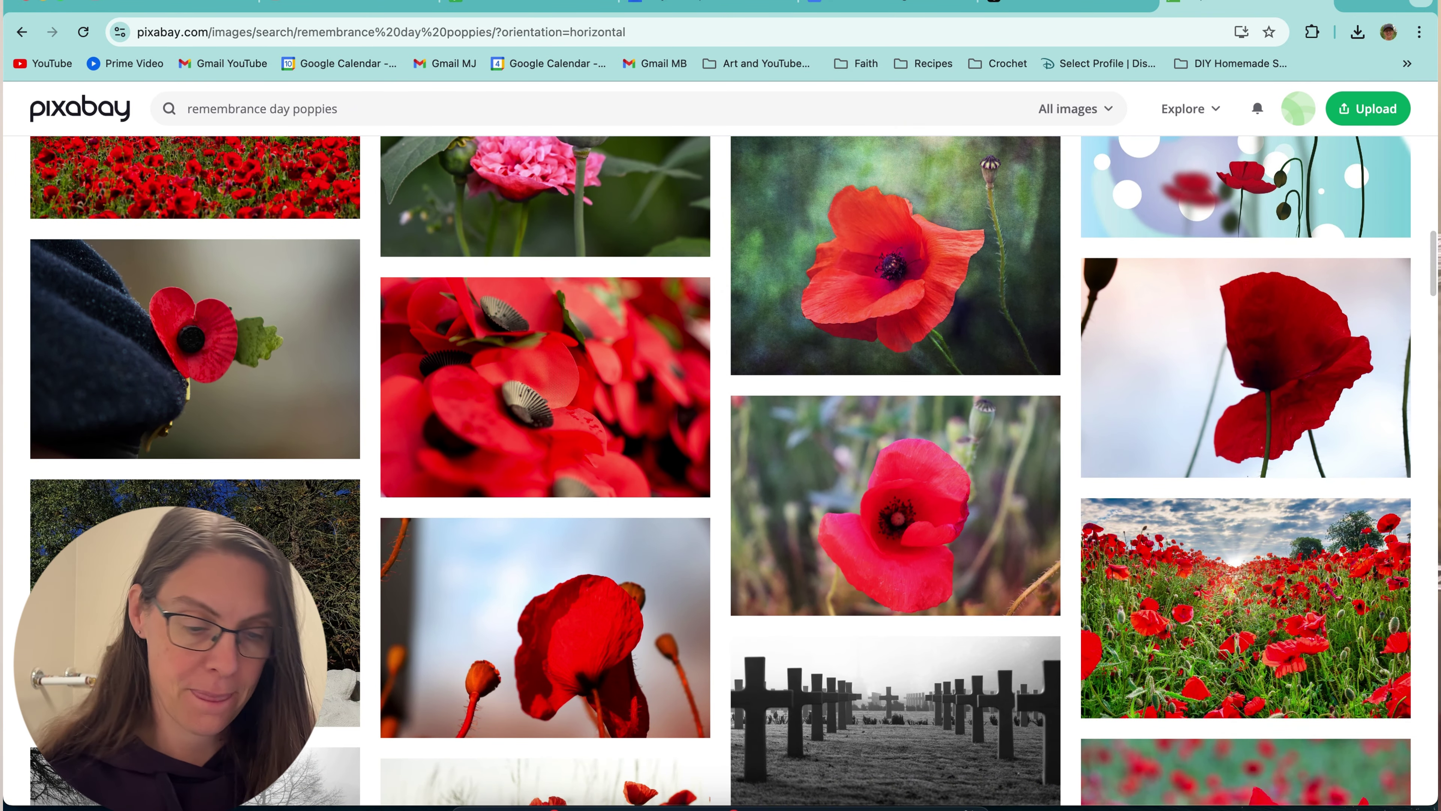
scroll(720, 471, down, 3)
scroll(720, 471, down, 4)
scroll(720, 471, down, 5)
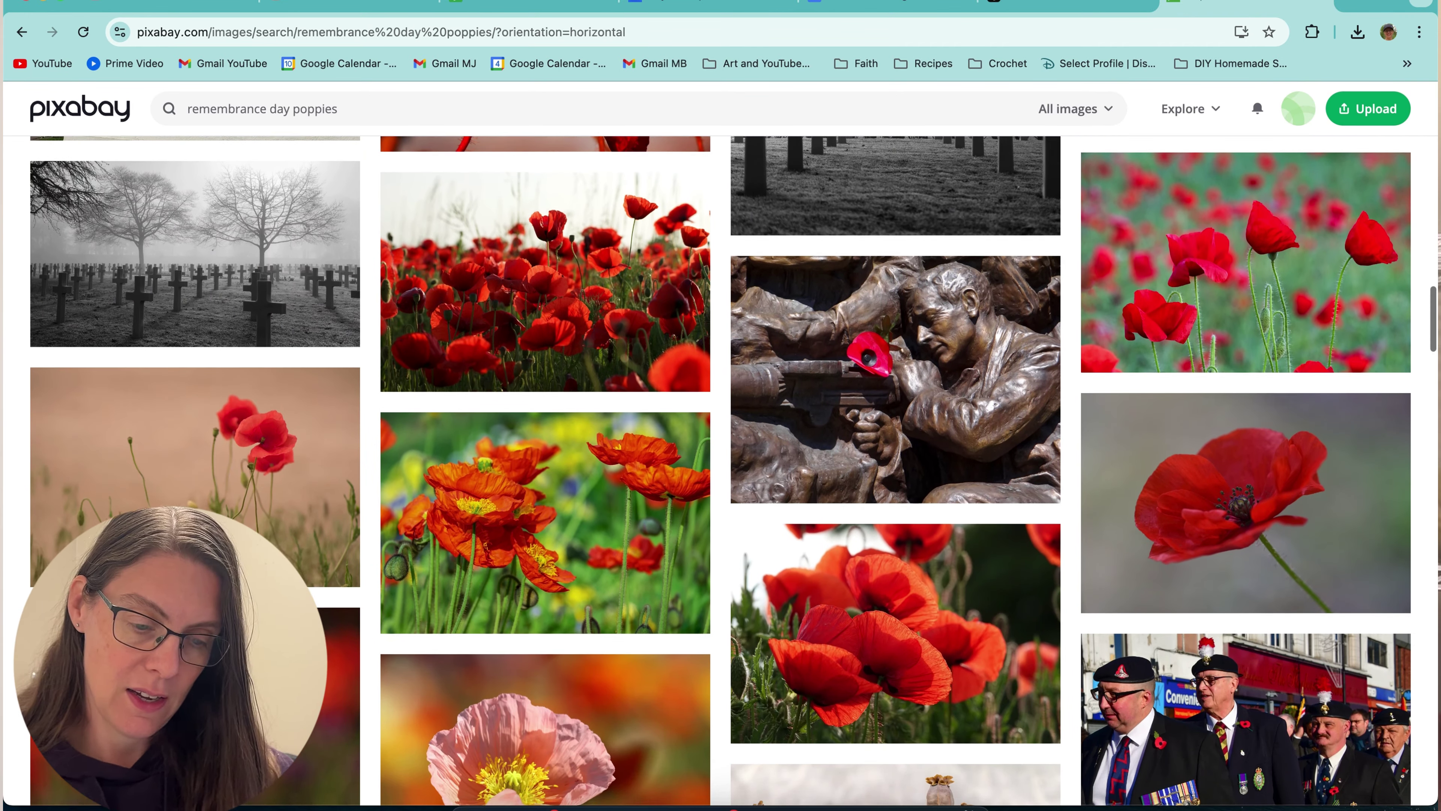
scroll(721, 471, down, 4)
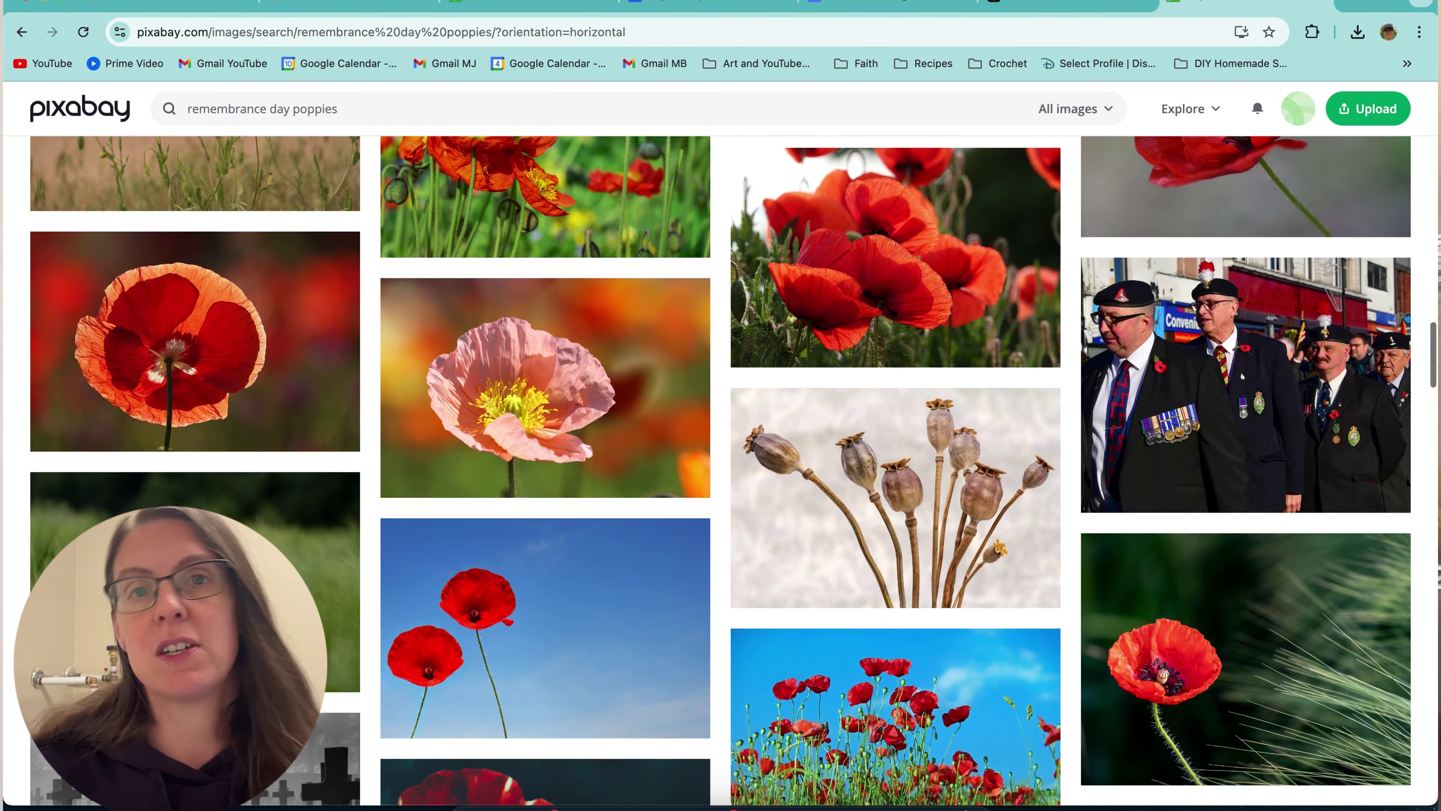
scroll(721, 471, down, 6)
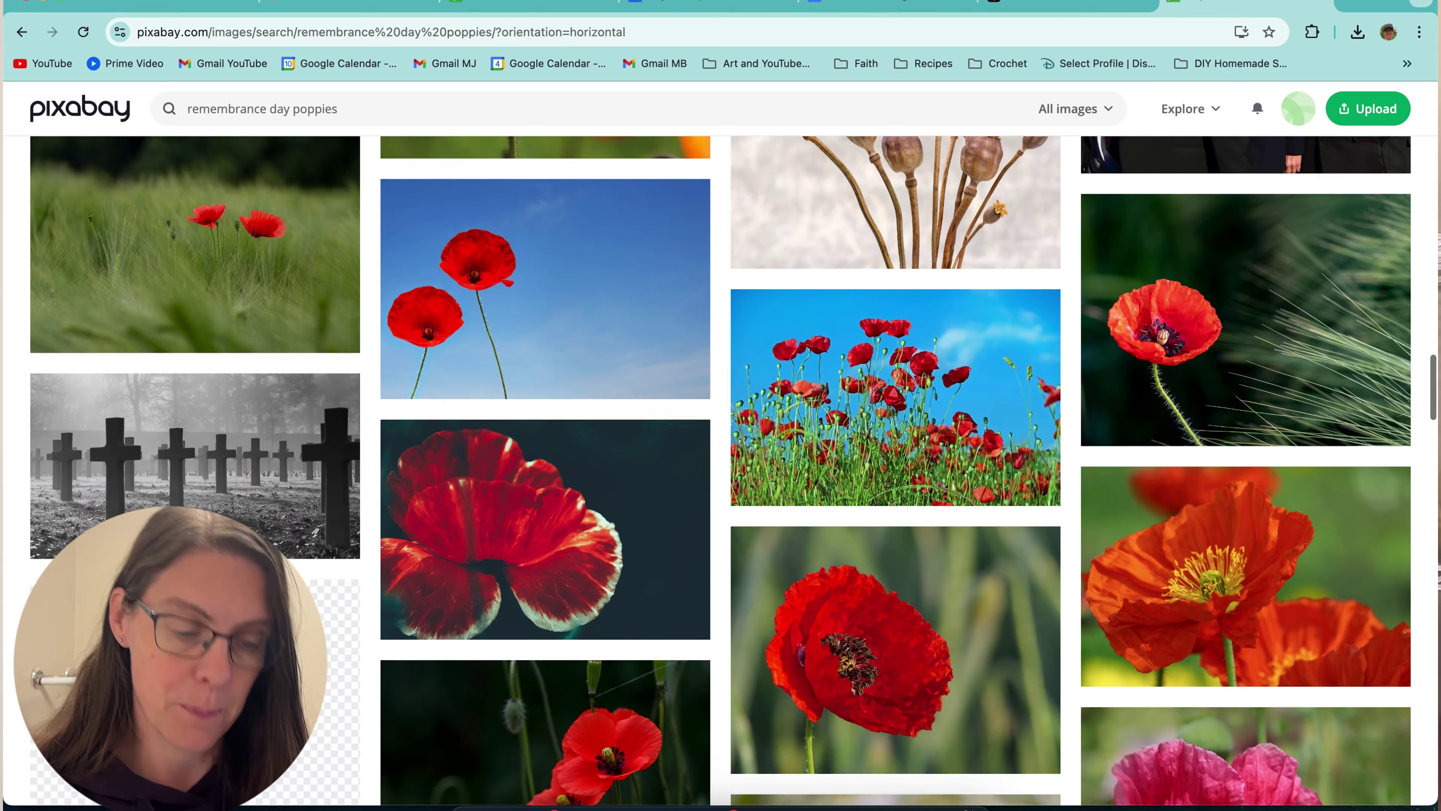
scroll(721, 471, down, 7)
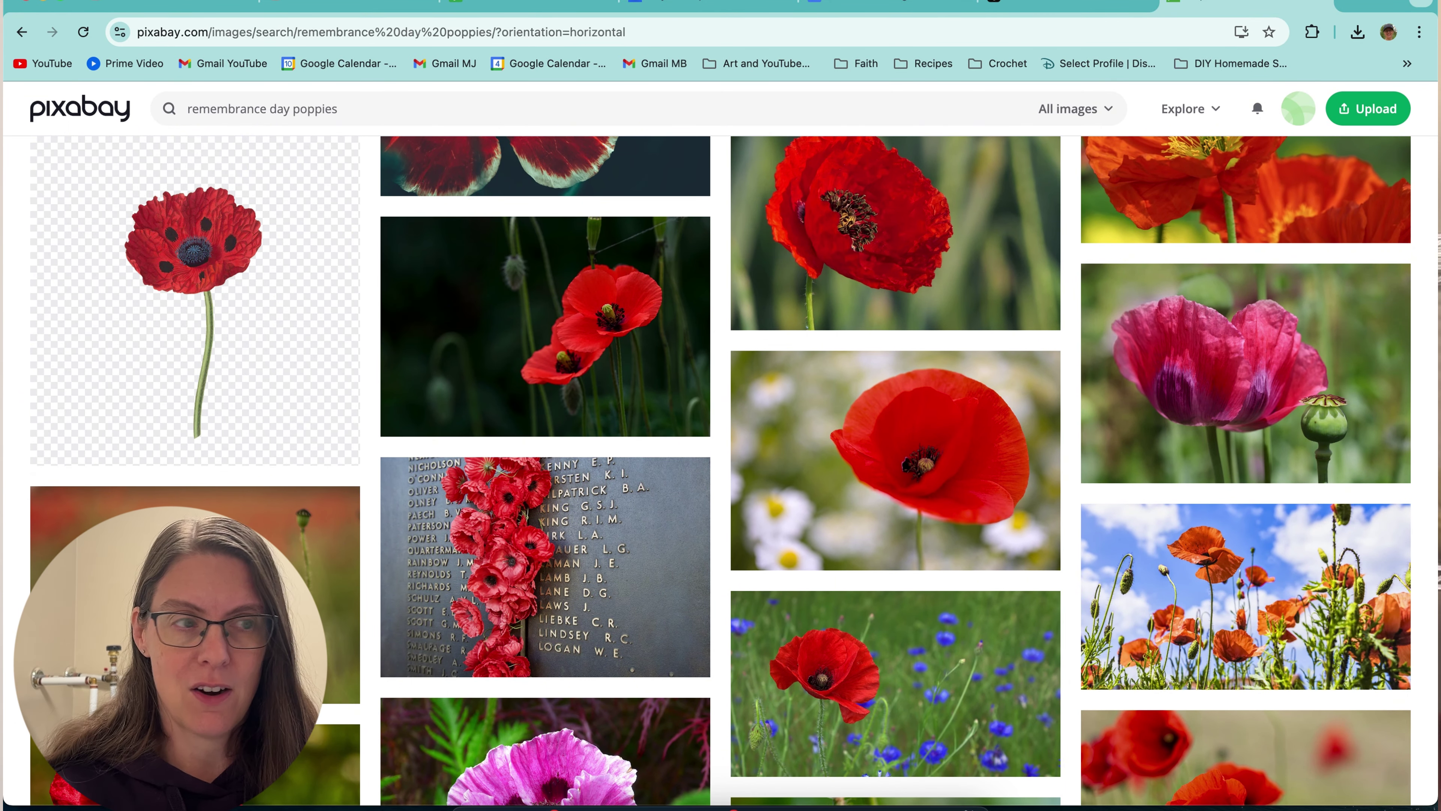
scroll(720, 471, down, 6)
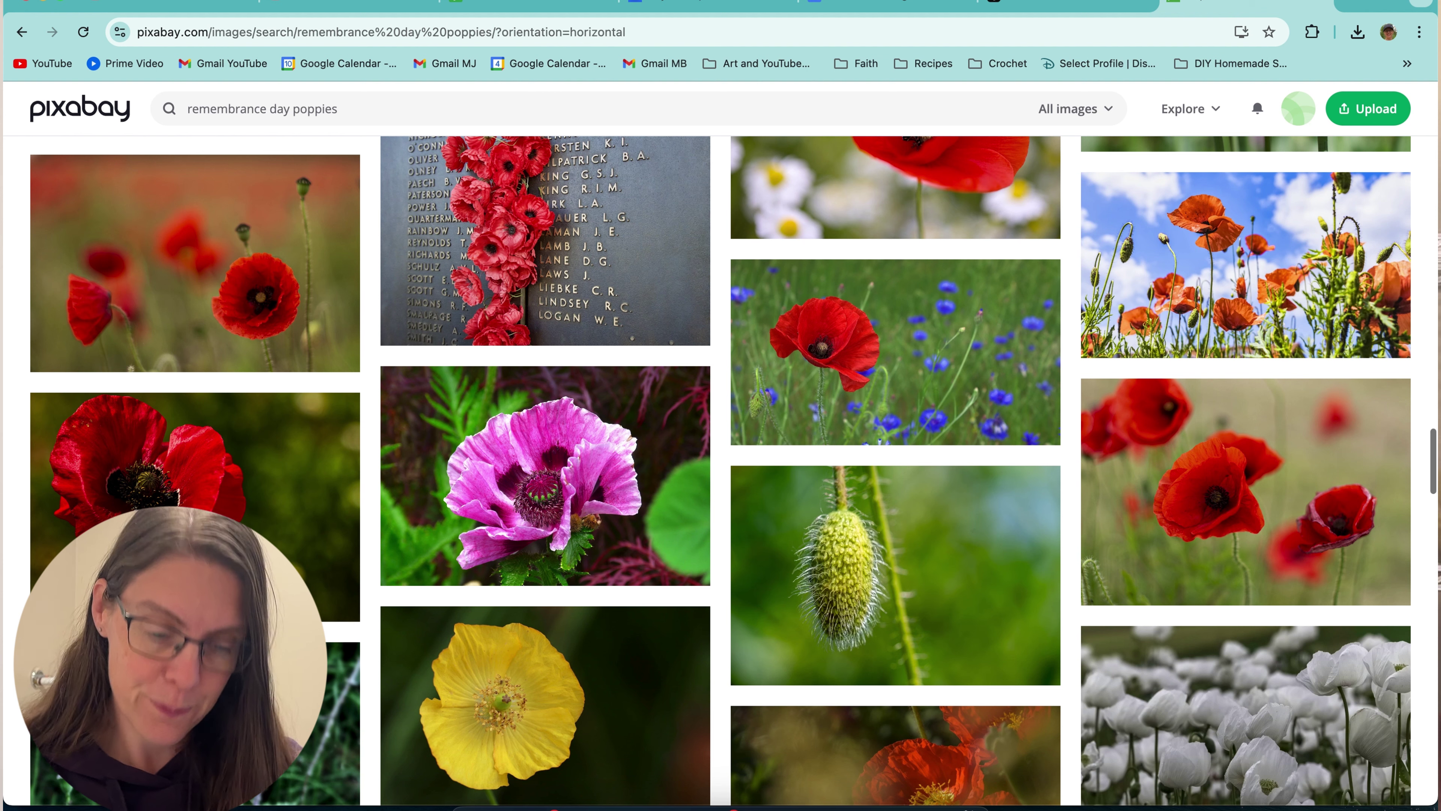
scroll(721, 471, down, 3)
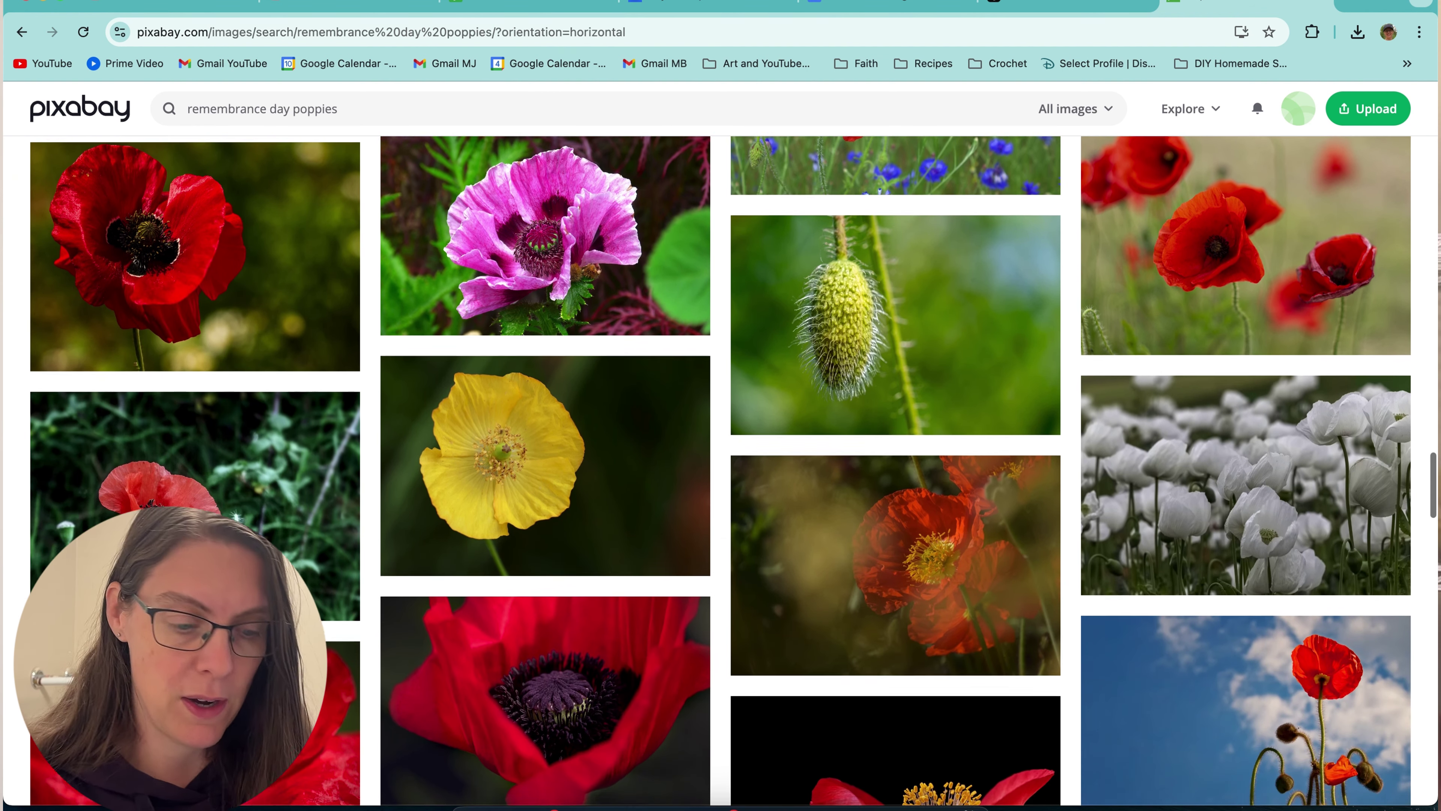
scroll(573, 165, up, 15)
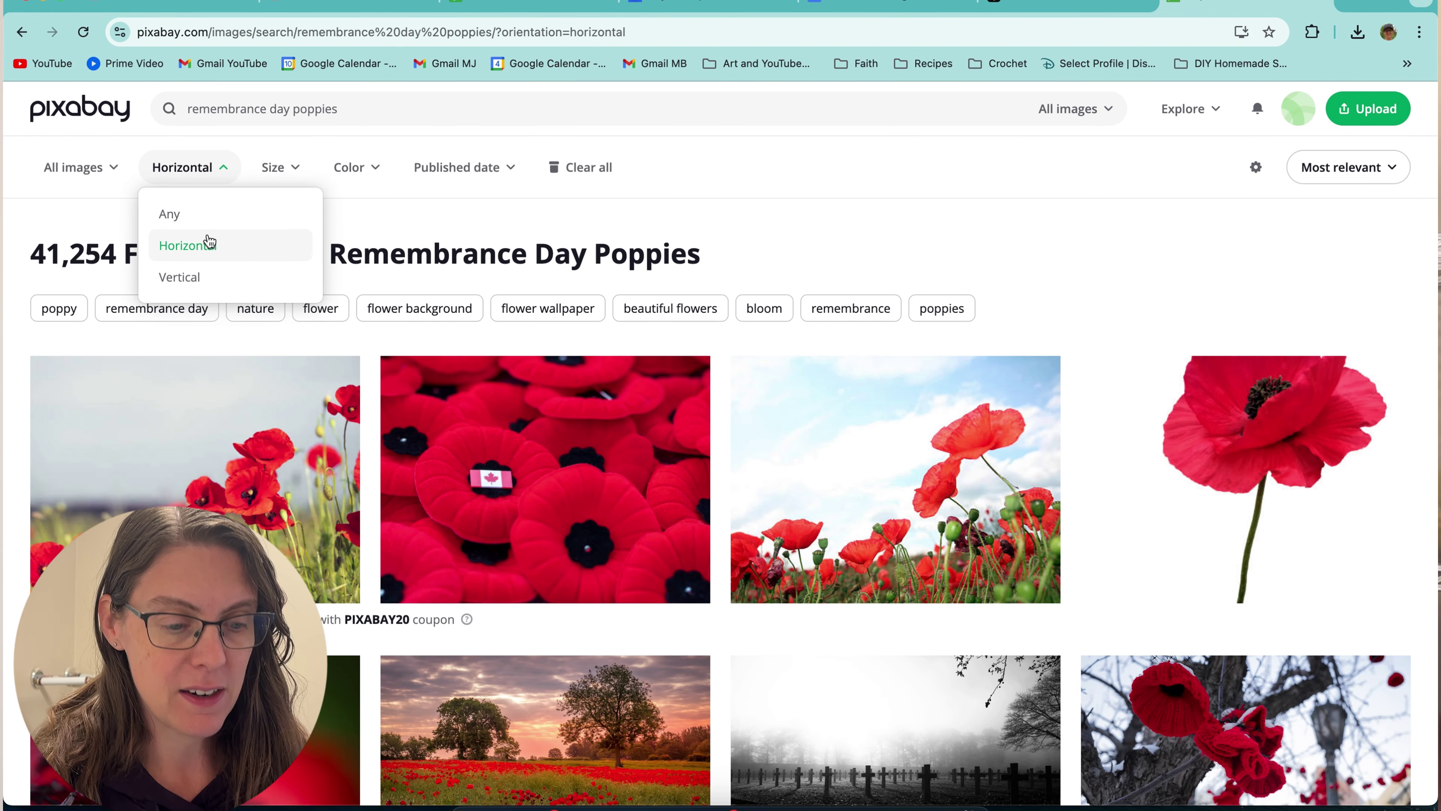
- Filter the 'remembrance day poppies' results to Vertical and scroll through the 8,377 portrait images
click(189, 167)
click(182, 238)
scroll(371, 645, down, 4)
scroll(372, 646, down, 3)
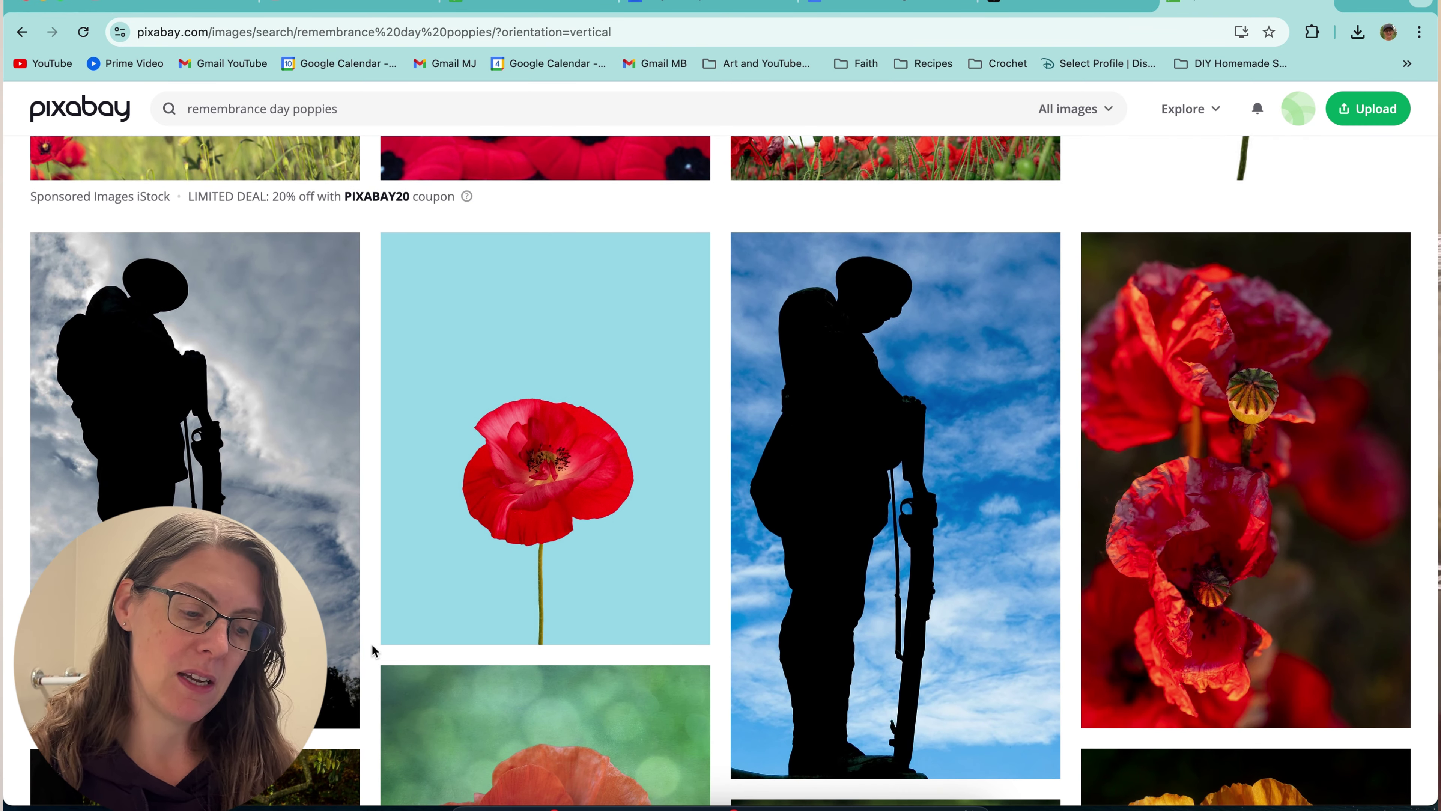
scroll(372, 650, down, 1)
scroll(372, 647, down, 3)
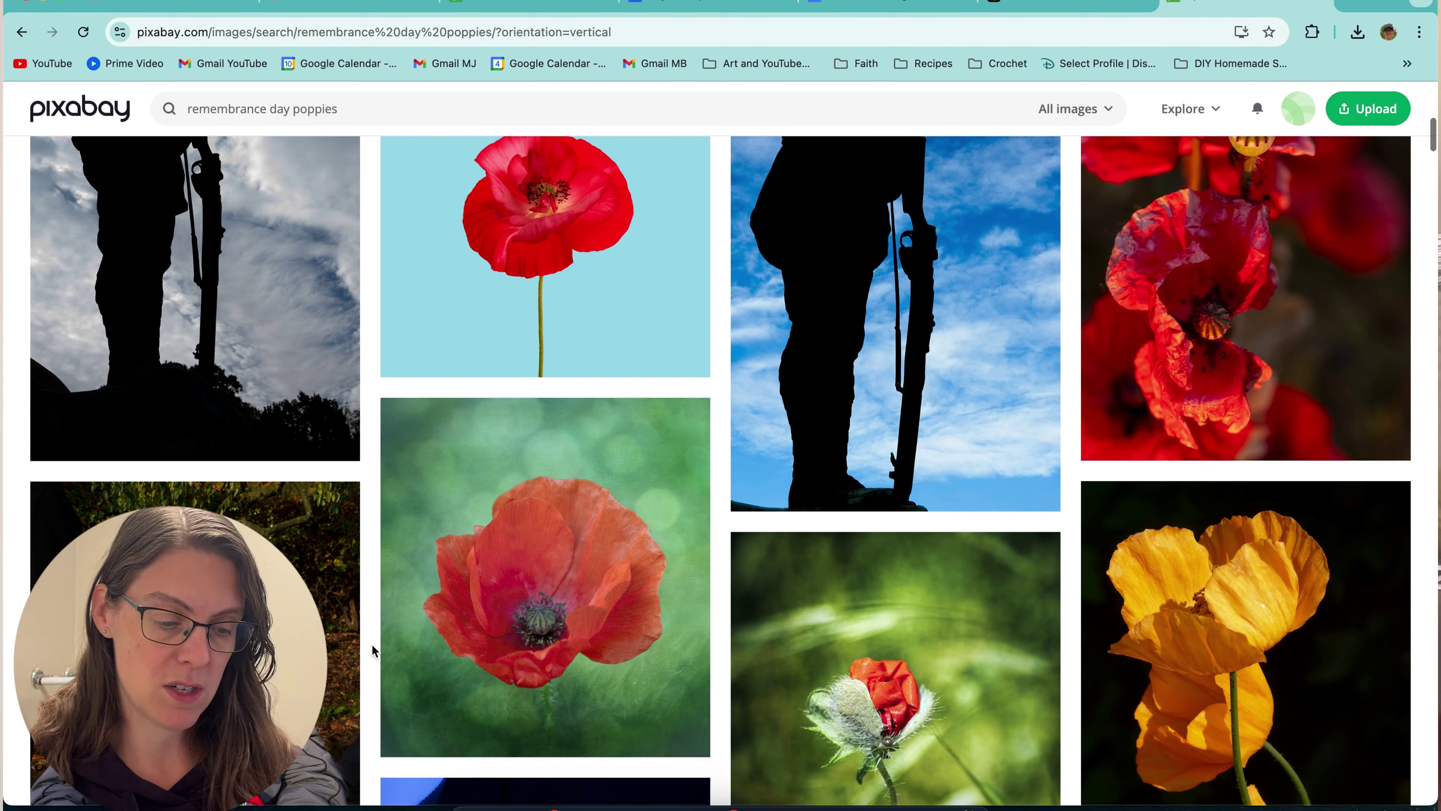
scroll(372, 644, down, 10)
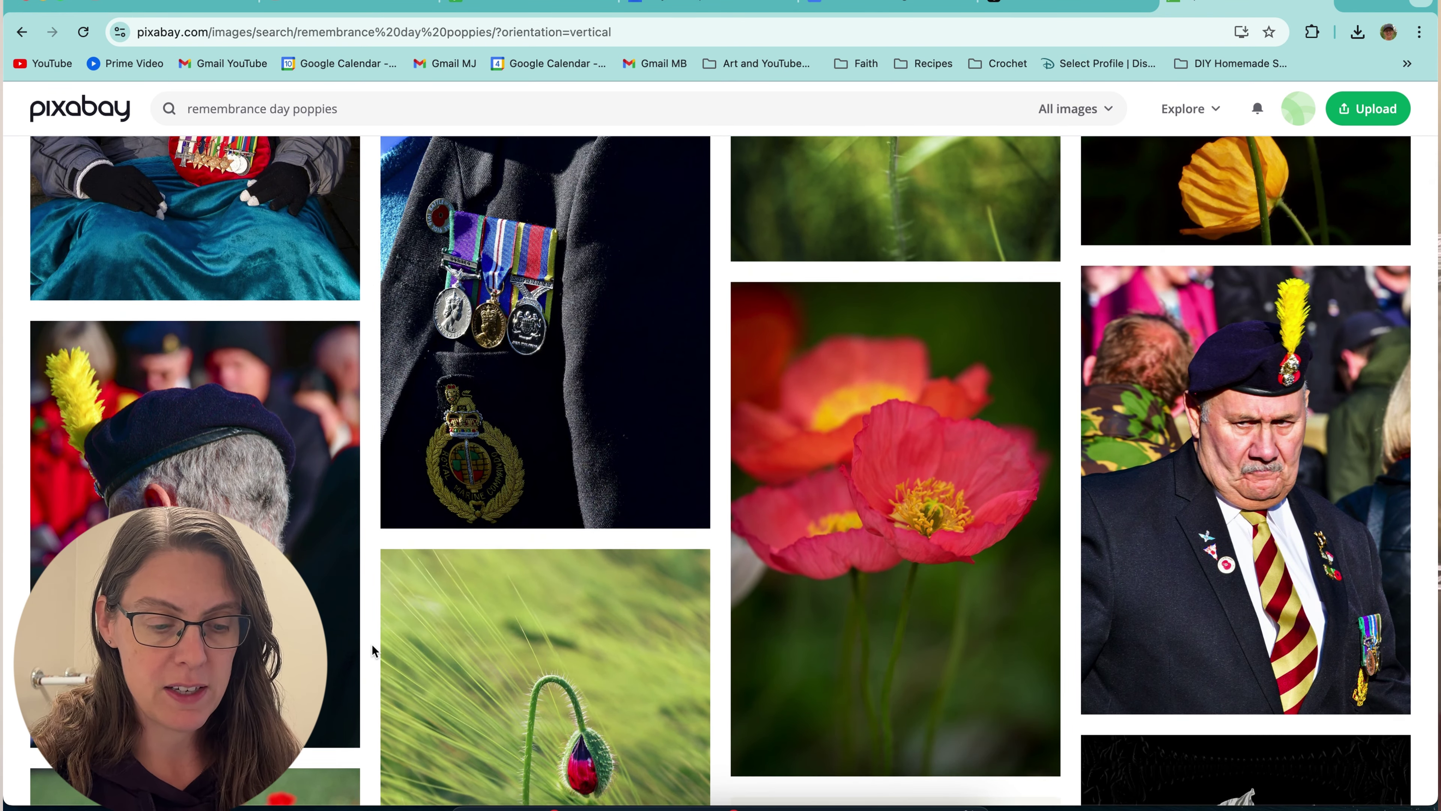
scroll(372, 644, down, 2)
scroll(372, 644, down, 6)
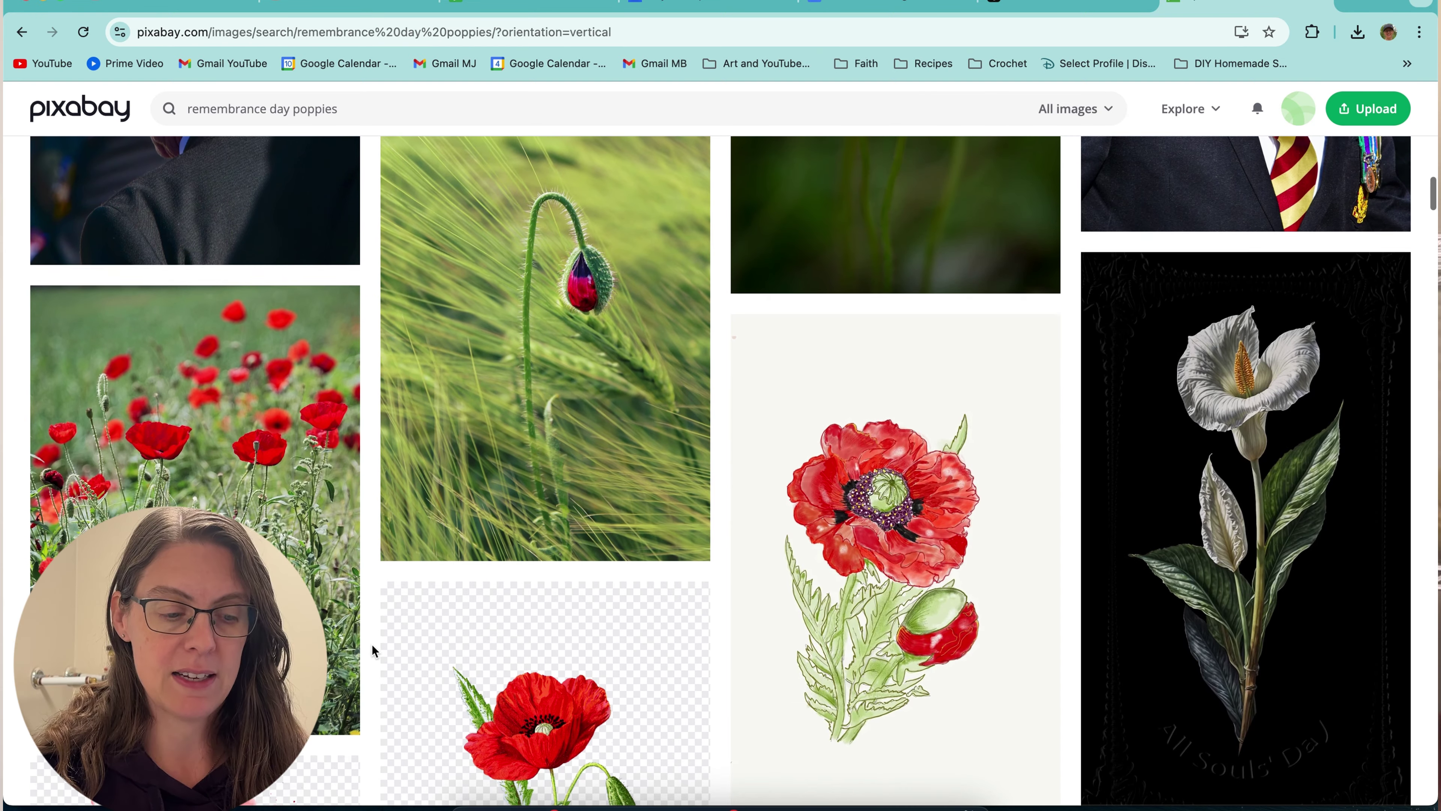
scroll(372, 644, down, 7)
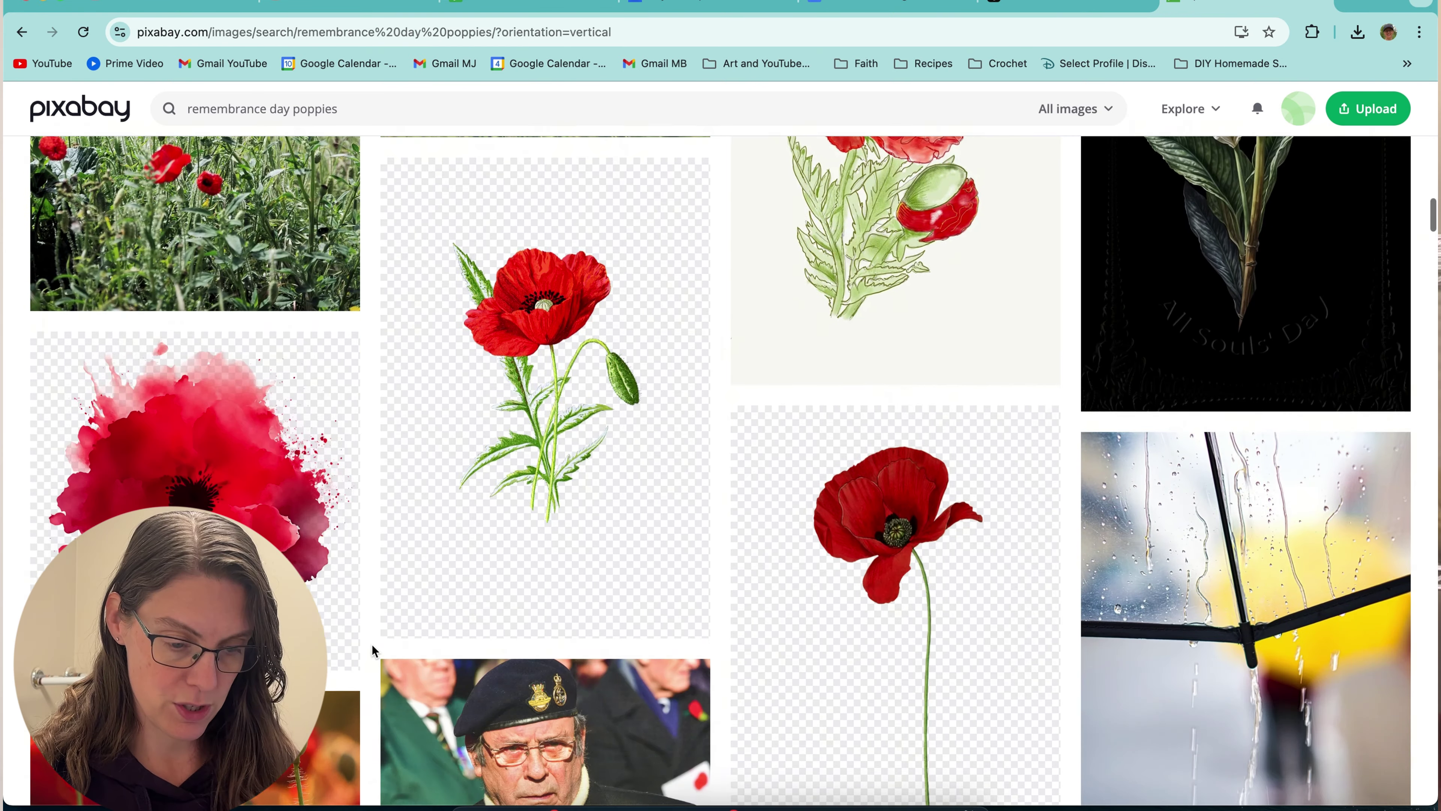
scroll(373, 642, down, 4)
scroll(373, 634, down, 1)
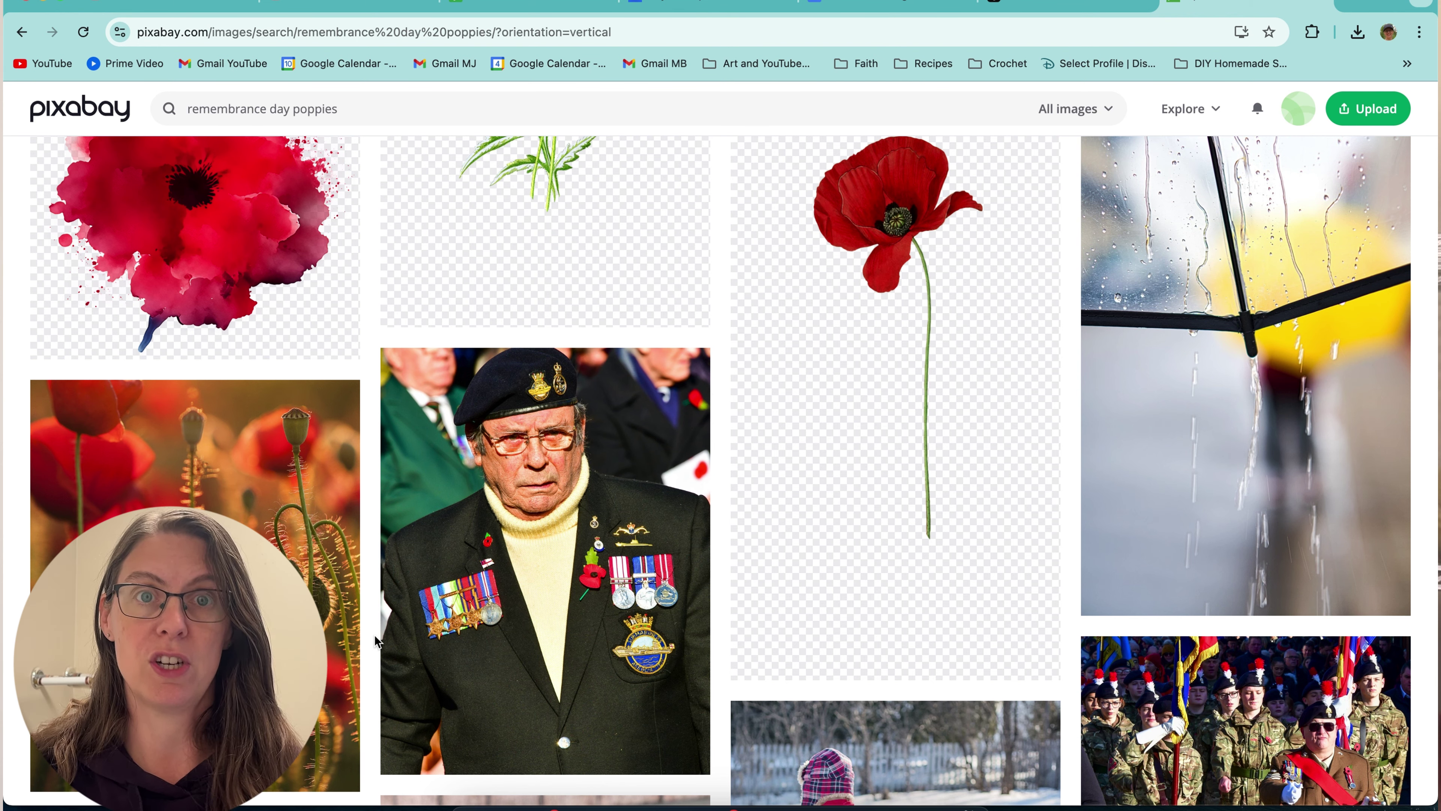
scroll(375, 641, down, 1)
scroll(375, 641, down, 12)
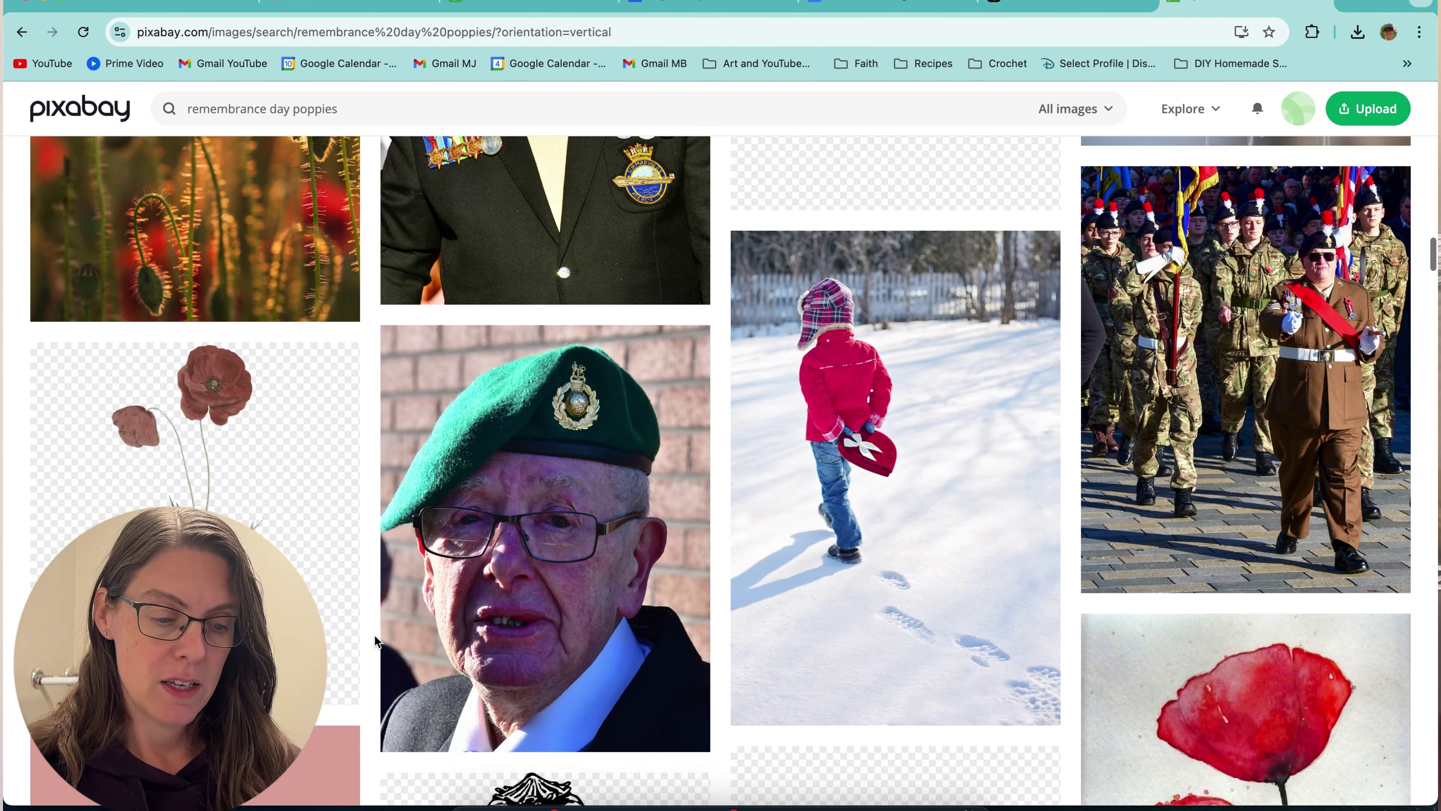
scroll(375, 641, down, 10)
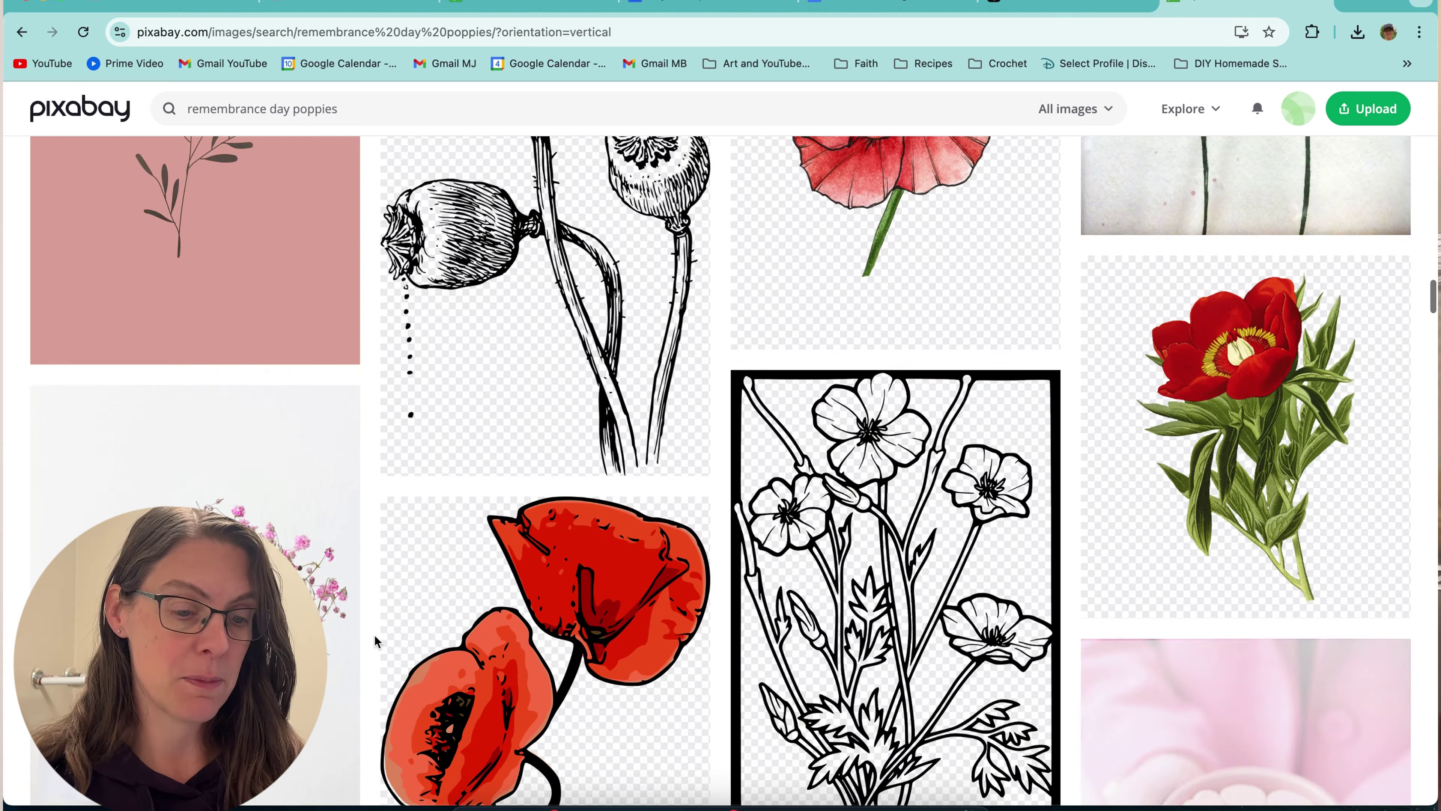
scroll(375, 641, down, 5)
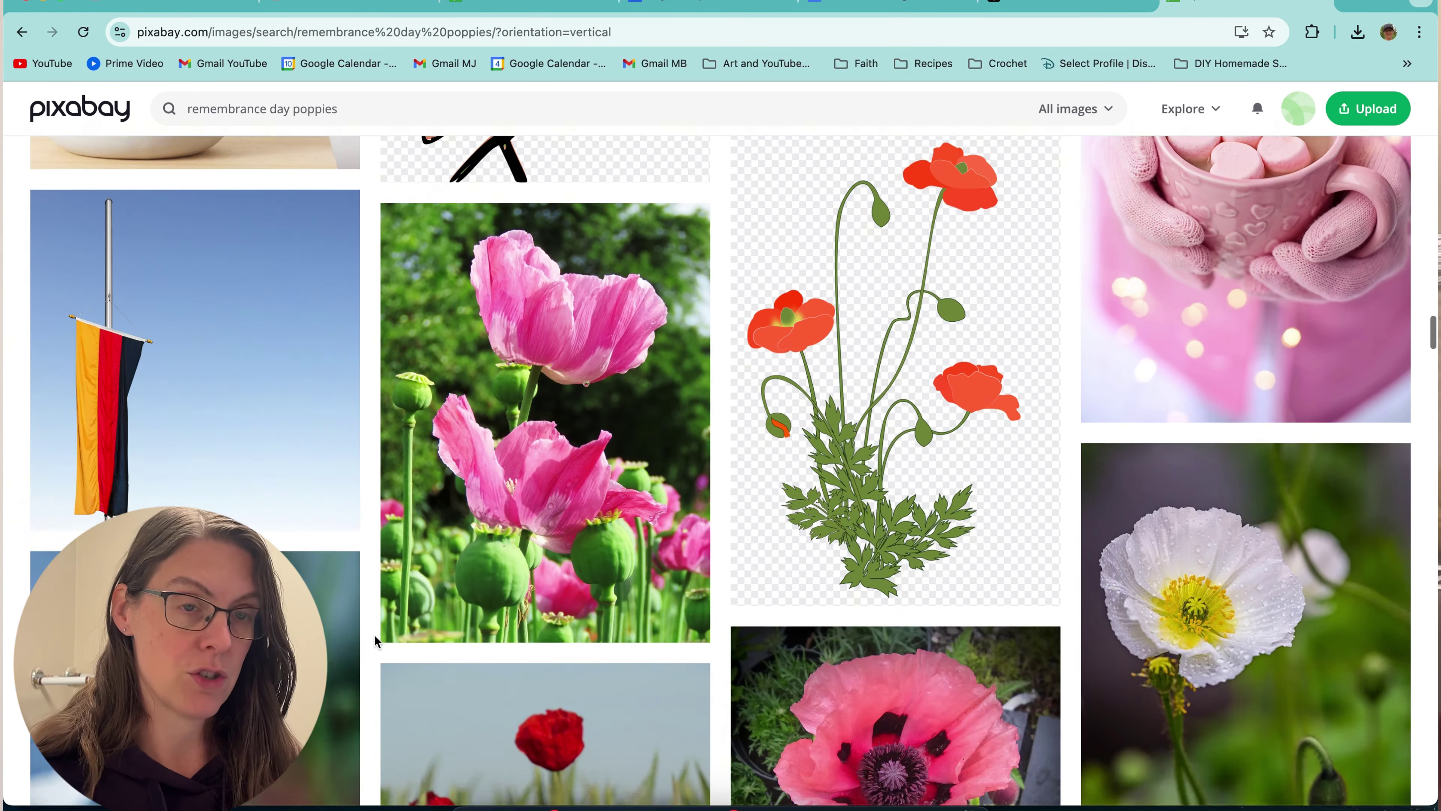
scroll(374, 641, down, 9)
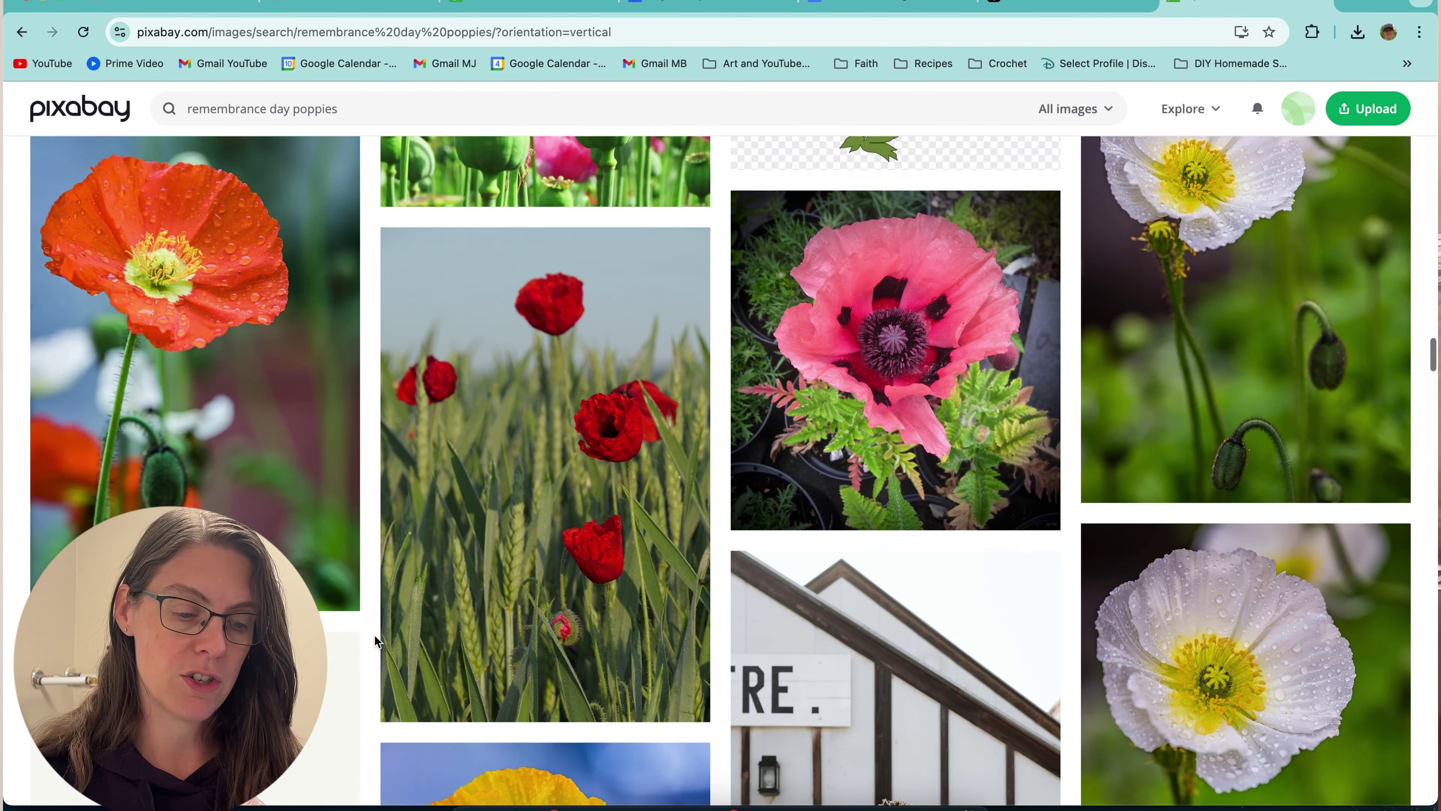
scroll(374, 641, down, 3)
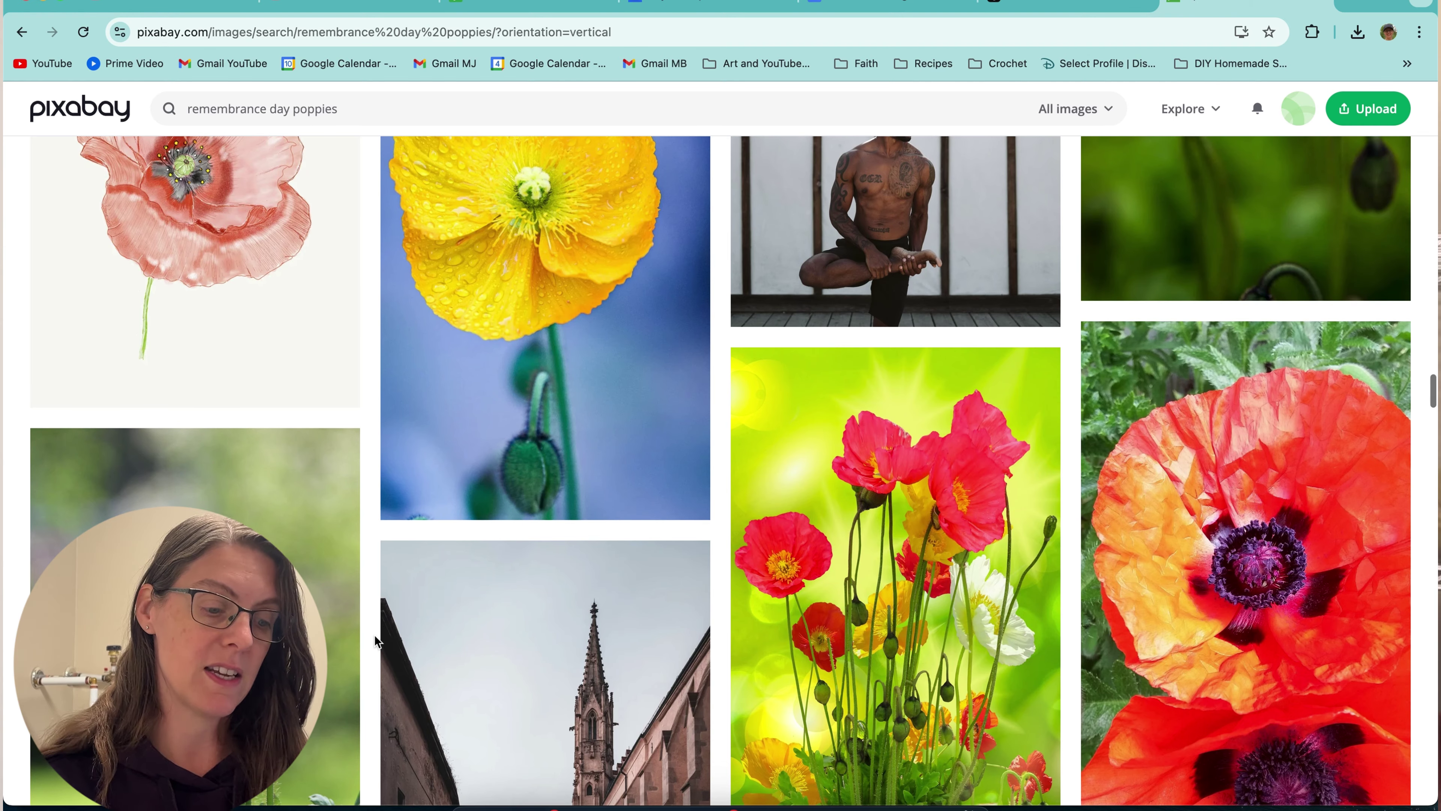
scroll(375, 641, down, 4)
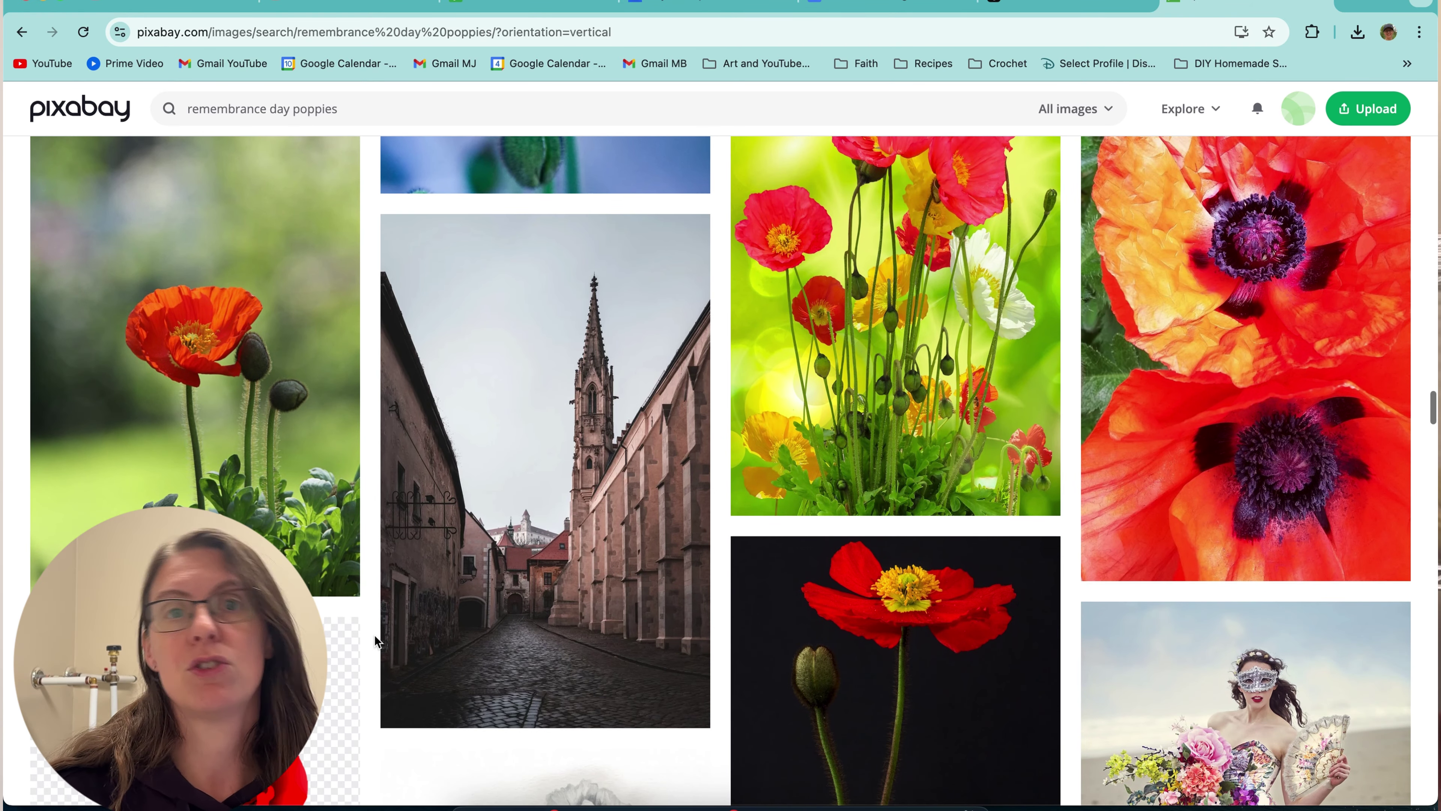
scroll(375, 641, down, 11)
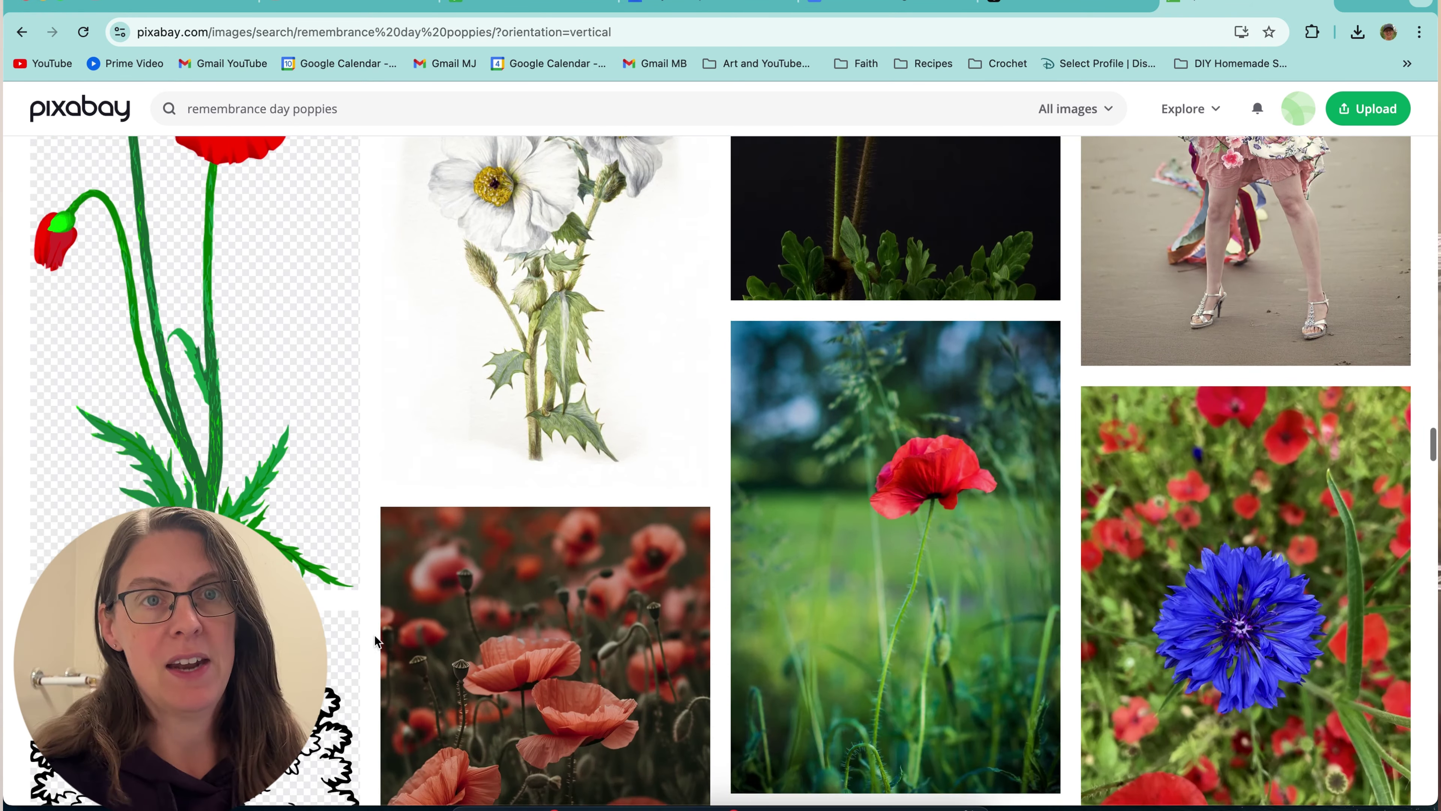
scroll(374, 641, down, 9)
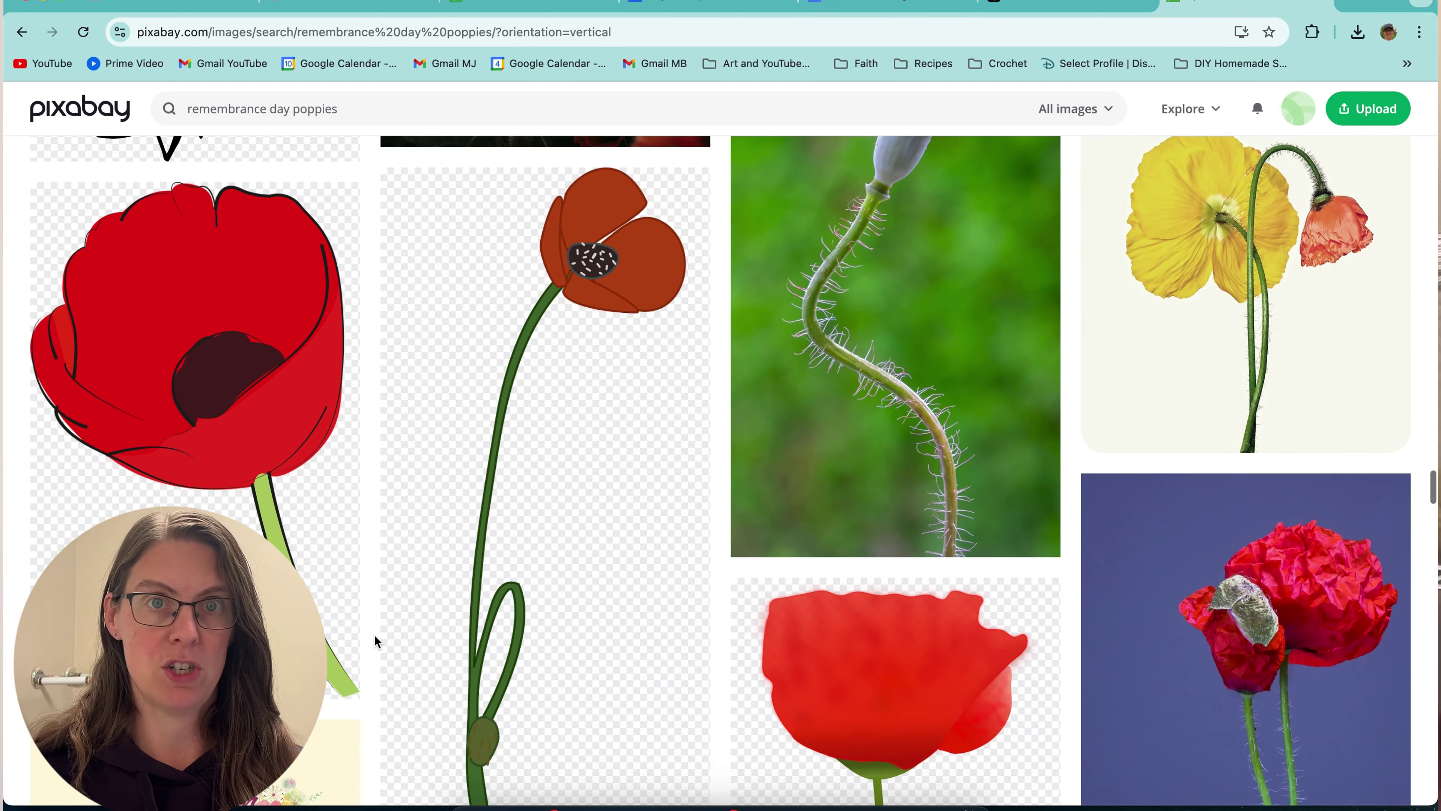
scroll(375, 640, down, 9)
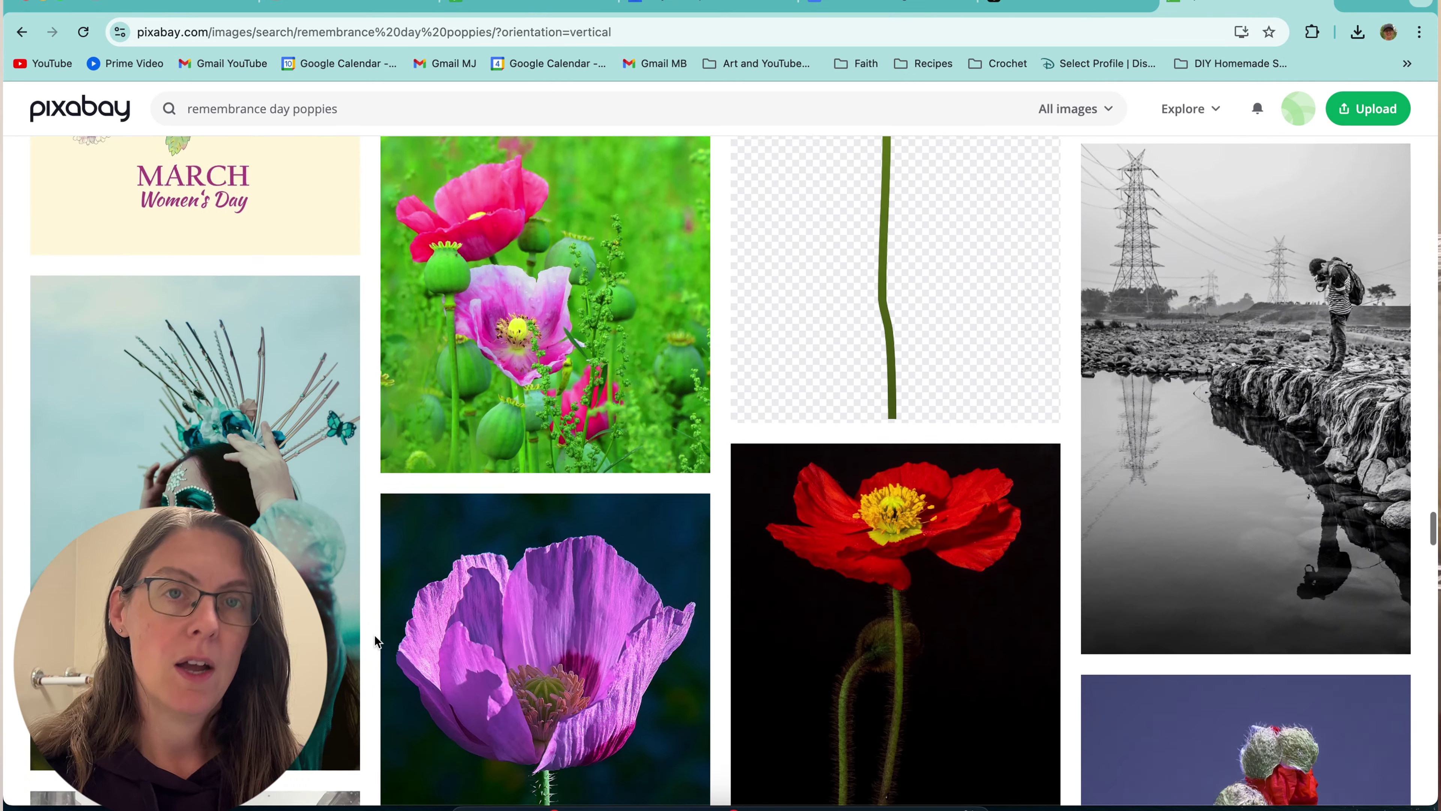
scroll(375, 640, down, 6)
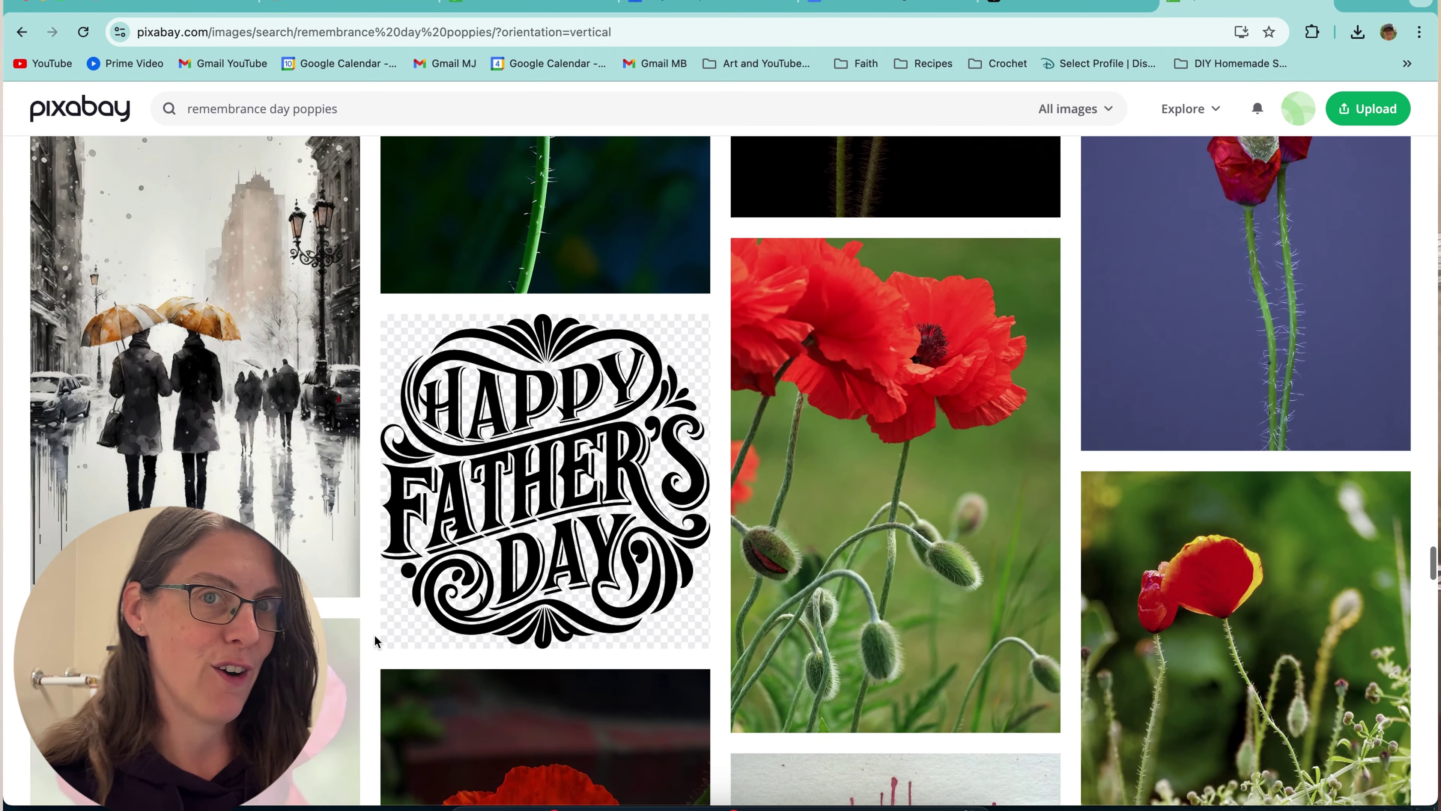
scroll(892, 482, up, 1)
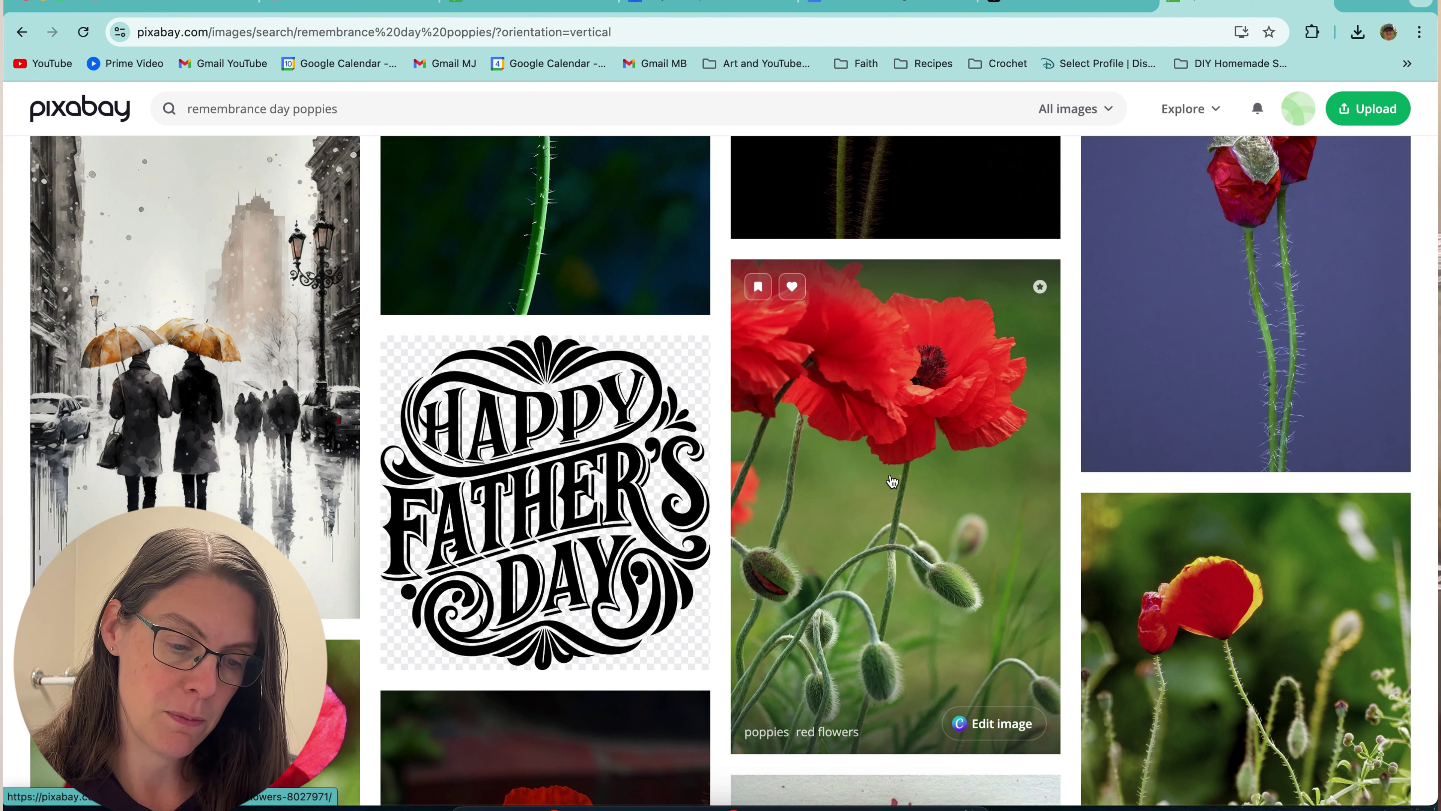
- Download the tall red poppies photo from Pixabay as a 1280×1920 JPG
click(892, 481)
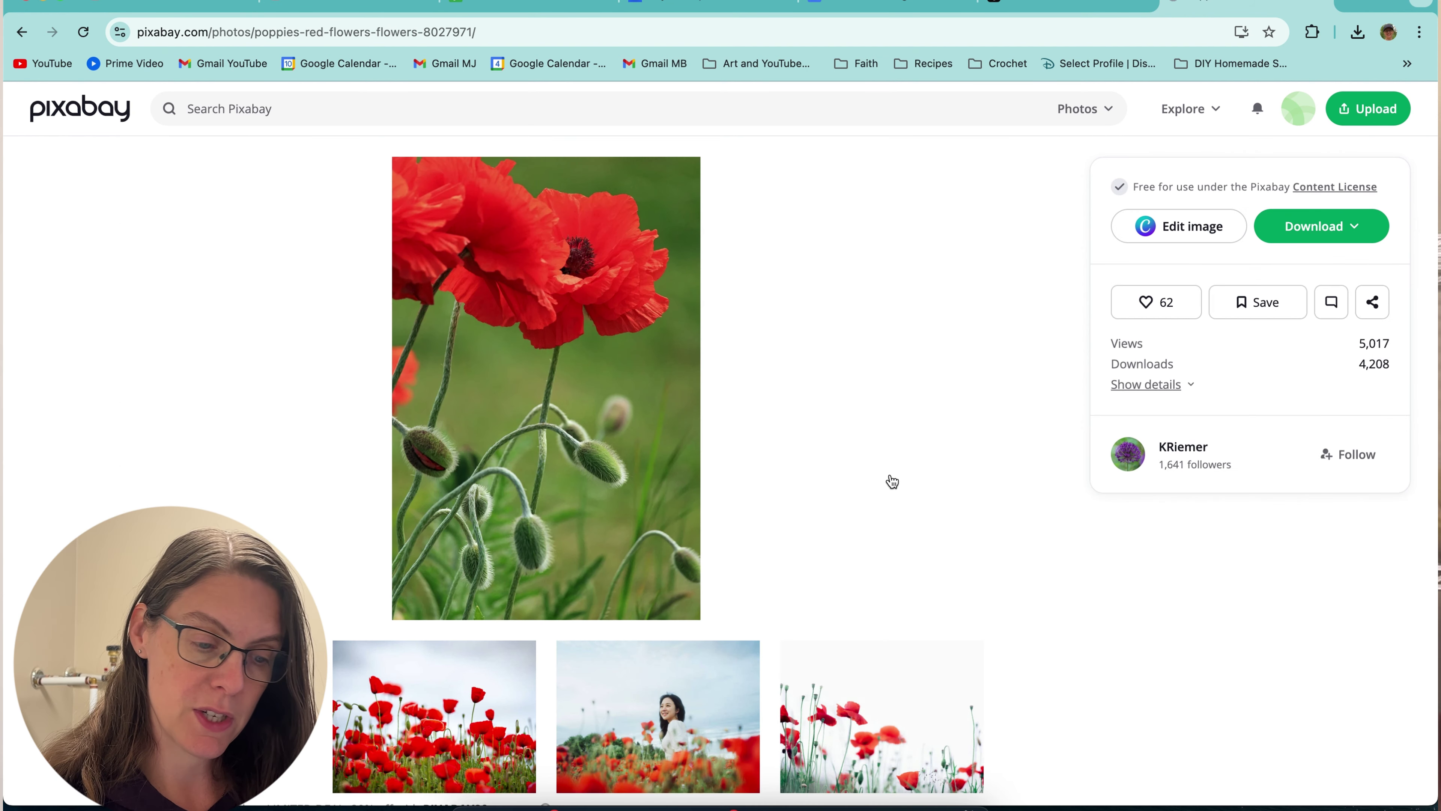
click(1365, 229)
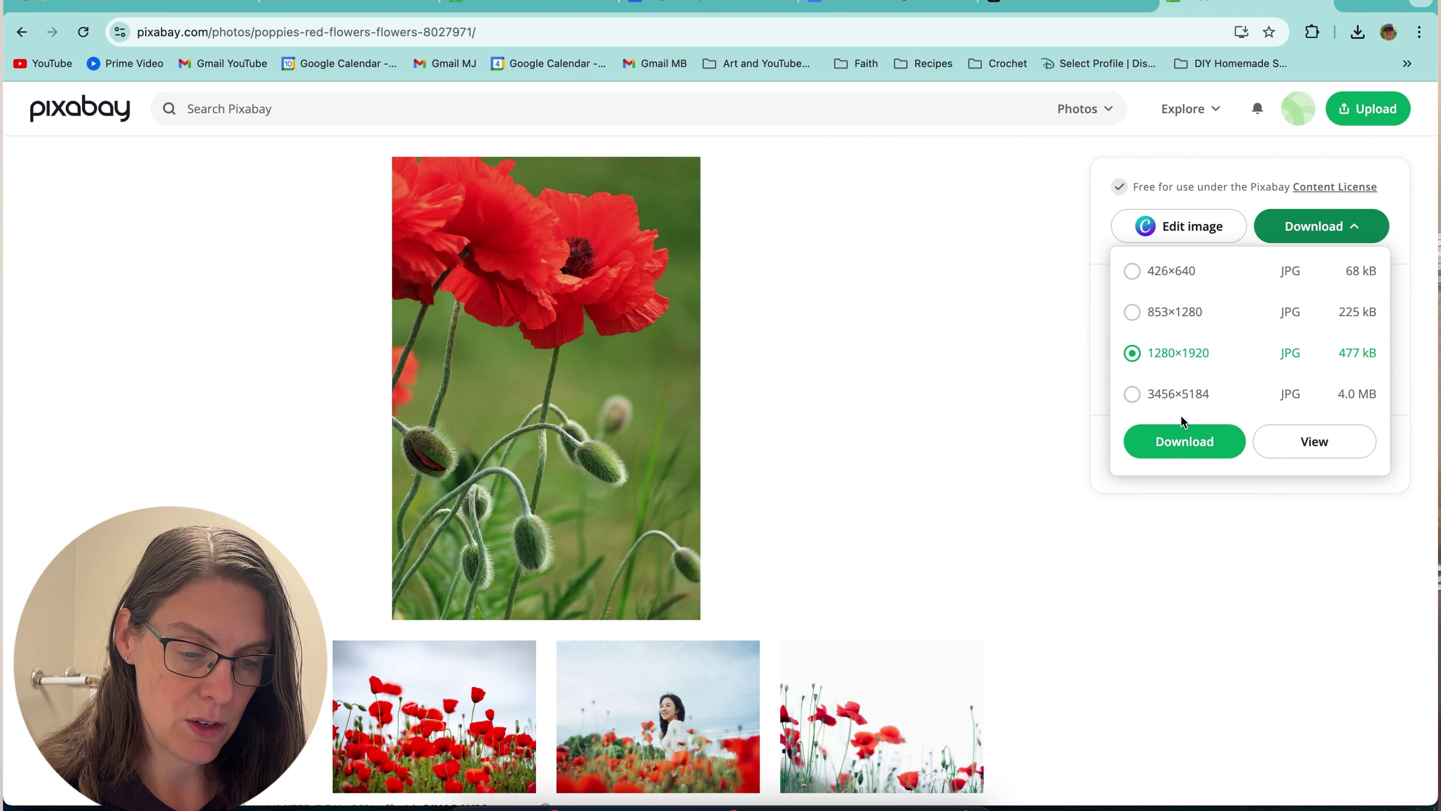
click(1186, 448)
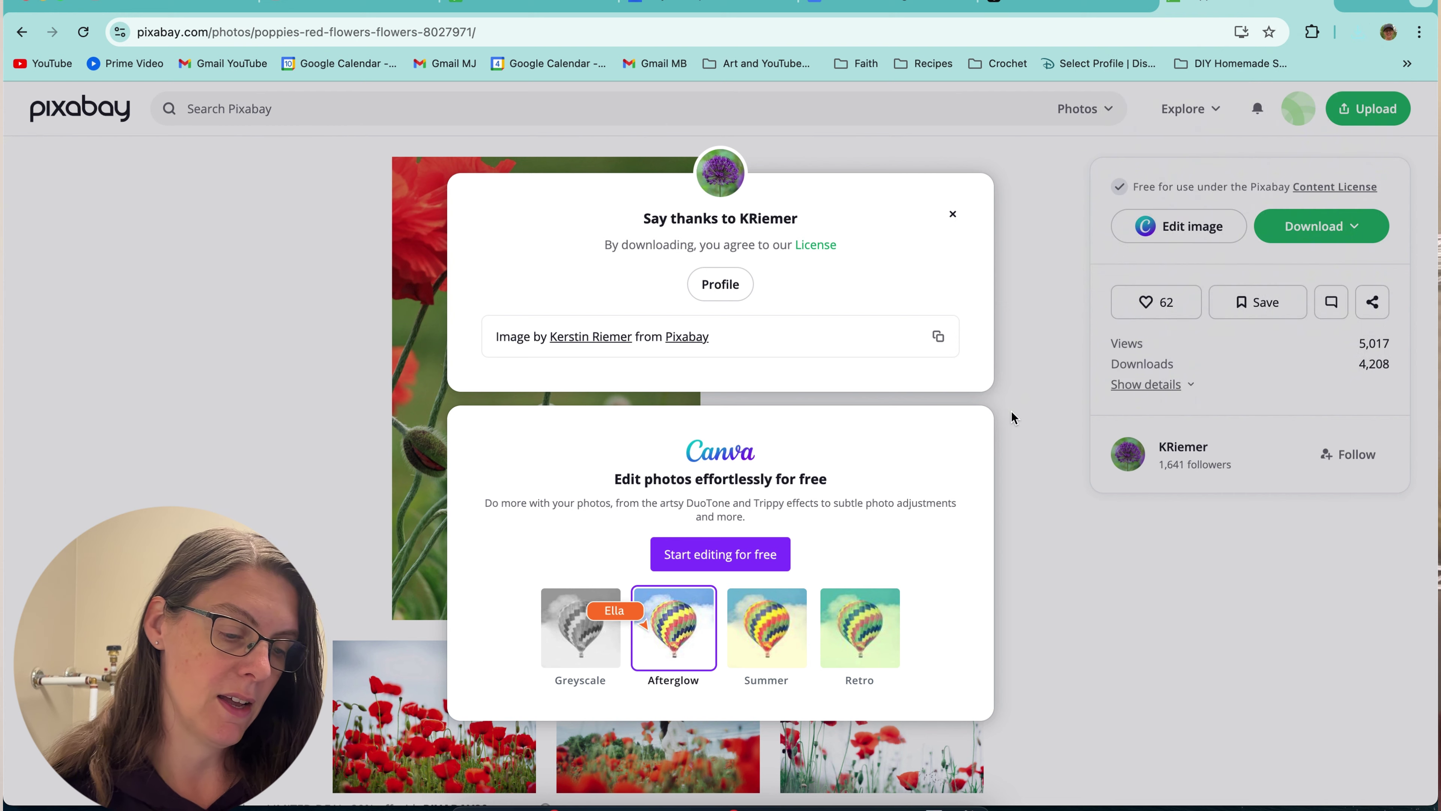
click(955, 214)
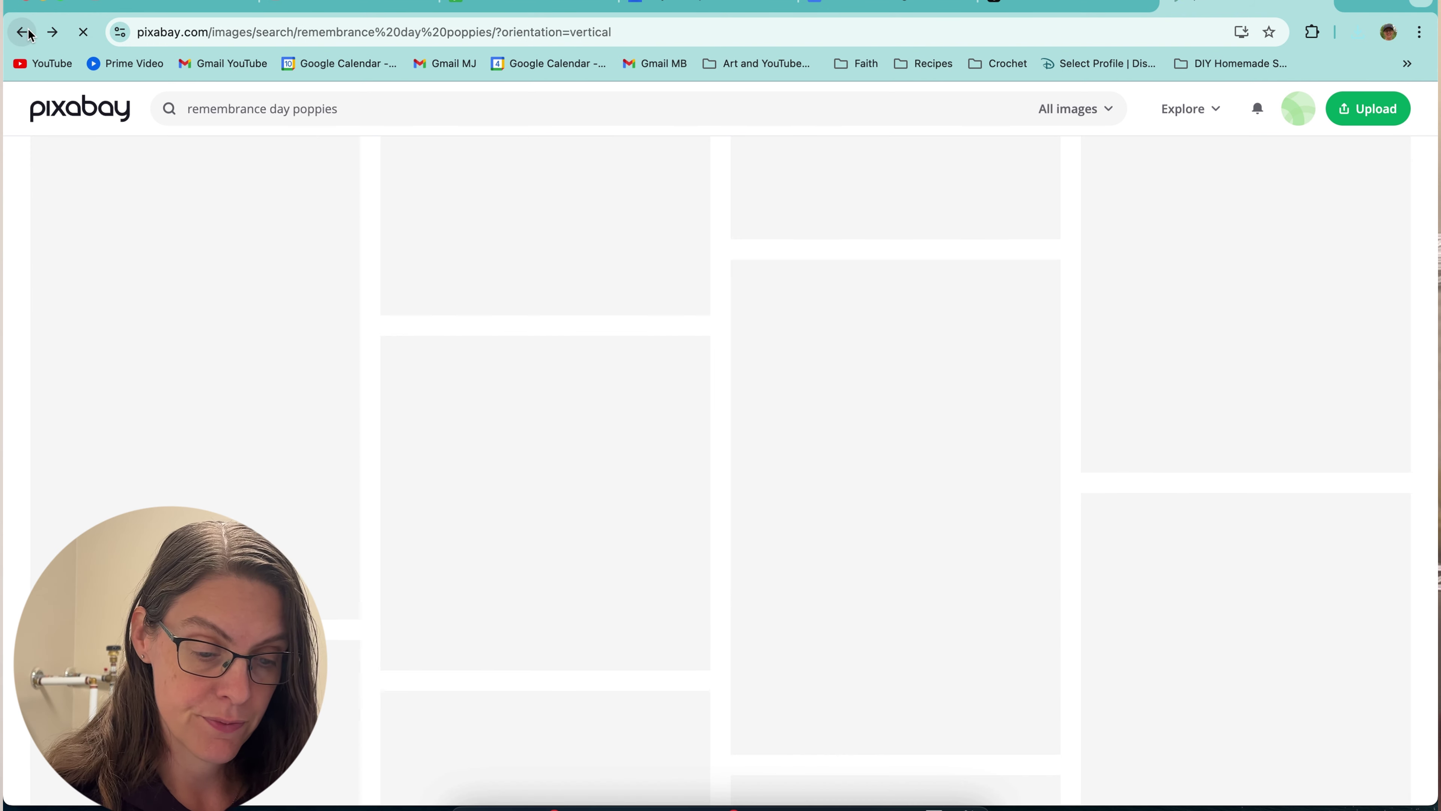
- Go to Unsplash from the saved links and search for 'poppies in field'
click(756, 64)
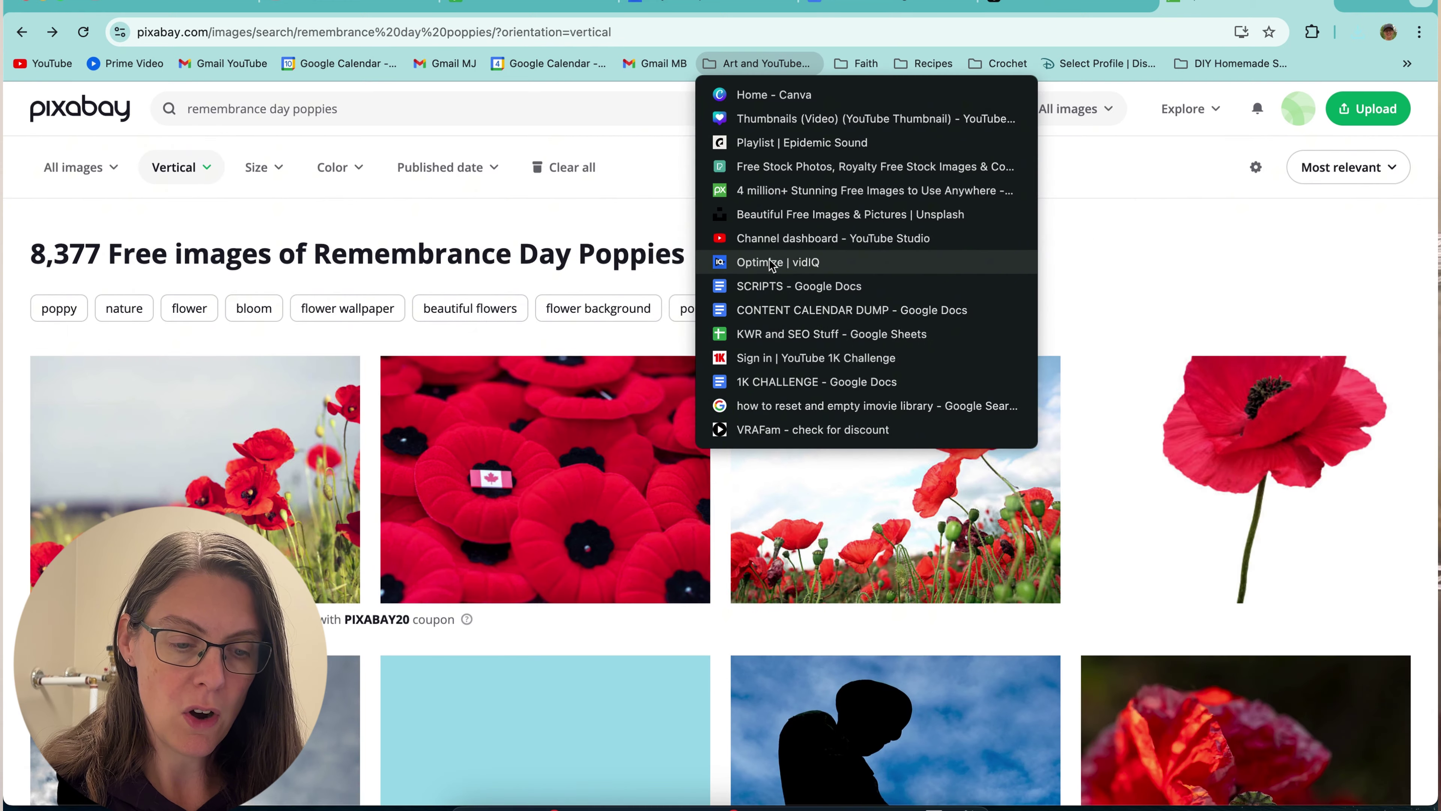
click(742, 221)
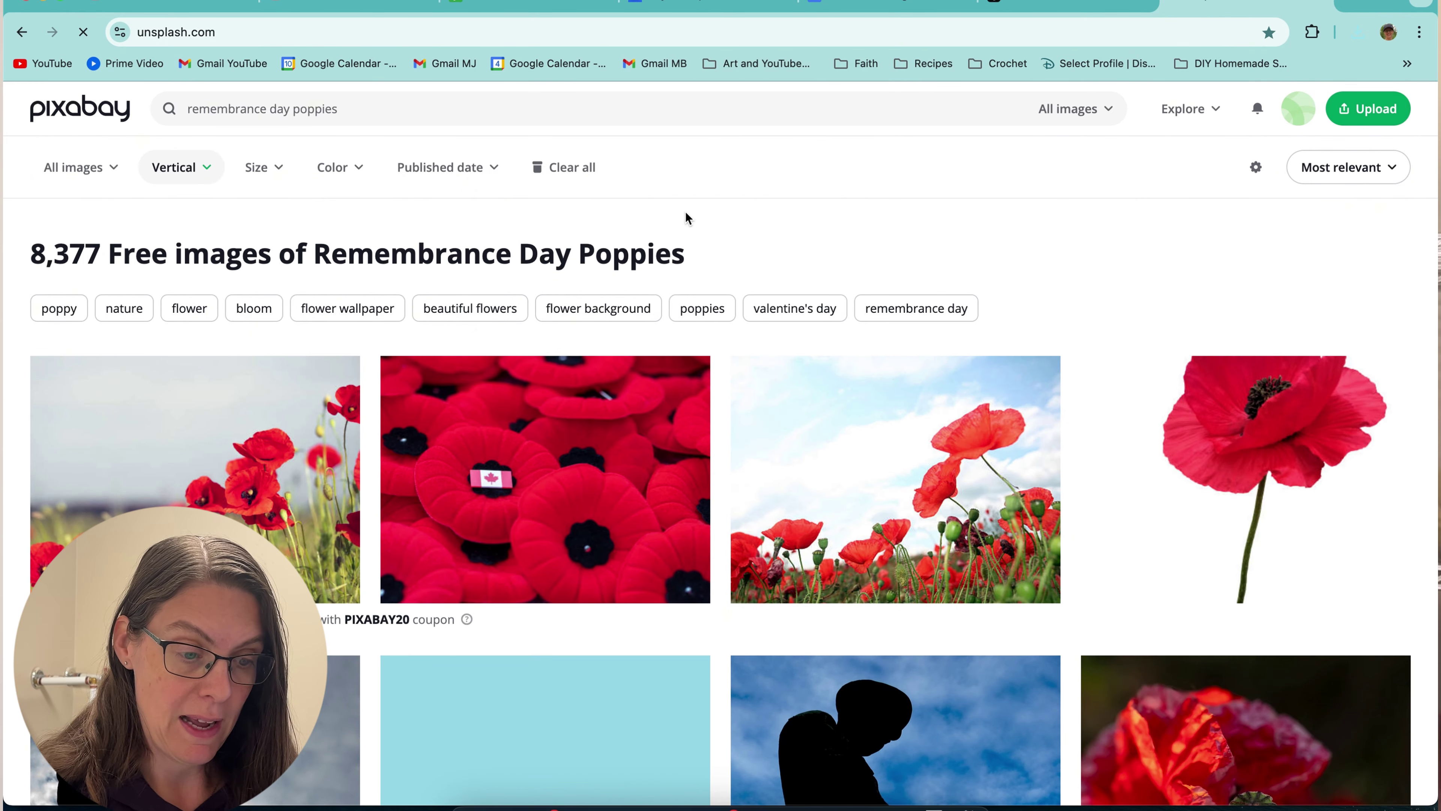
click(258, 102)
text(poppies in)
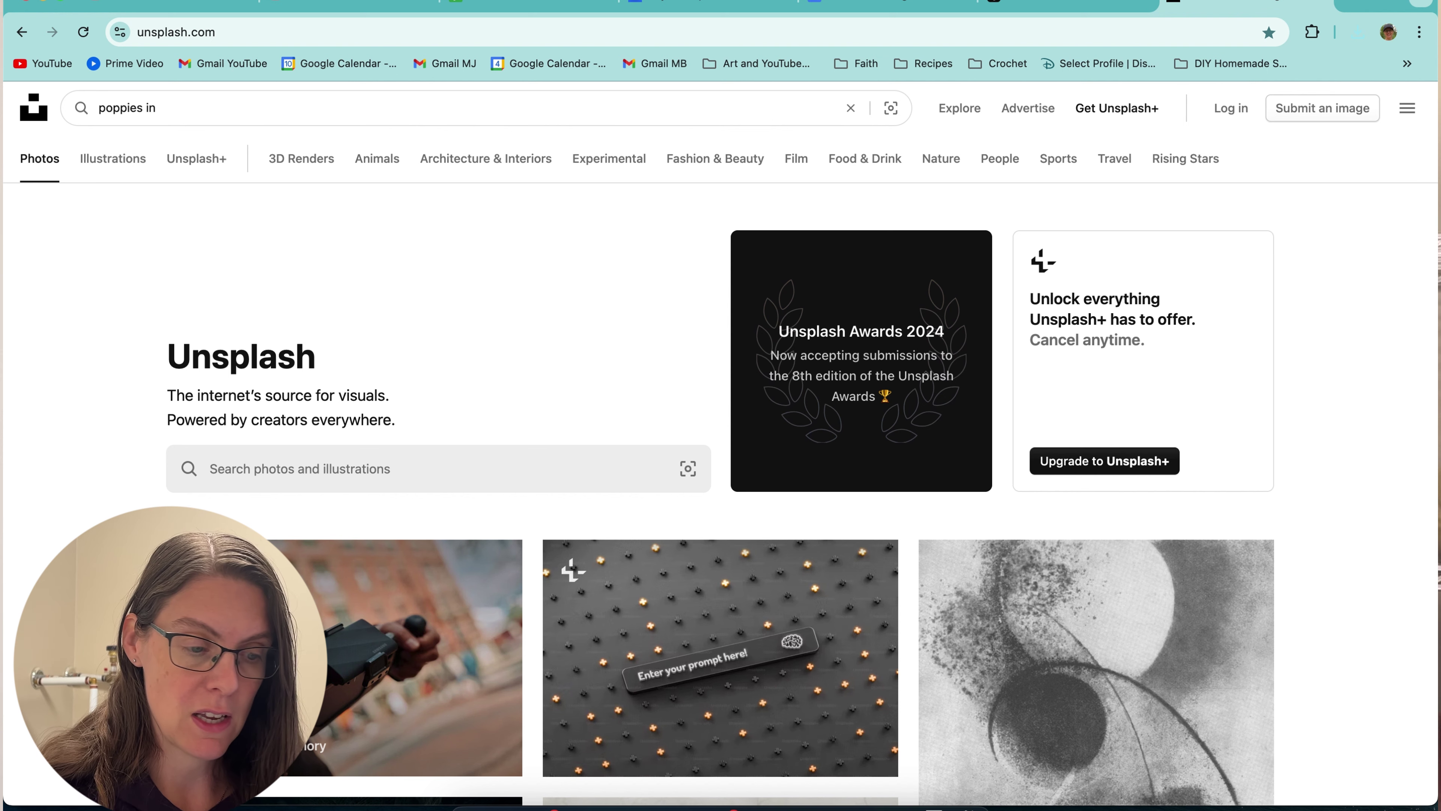
text( field)
key(Return)
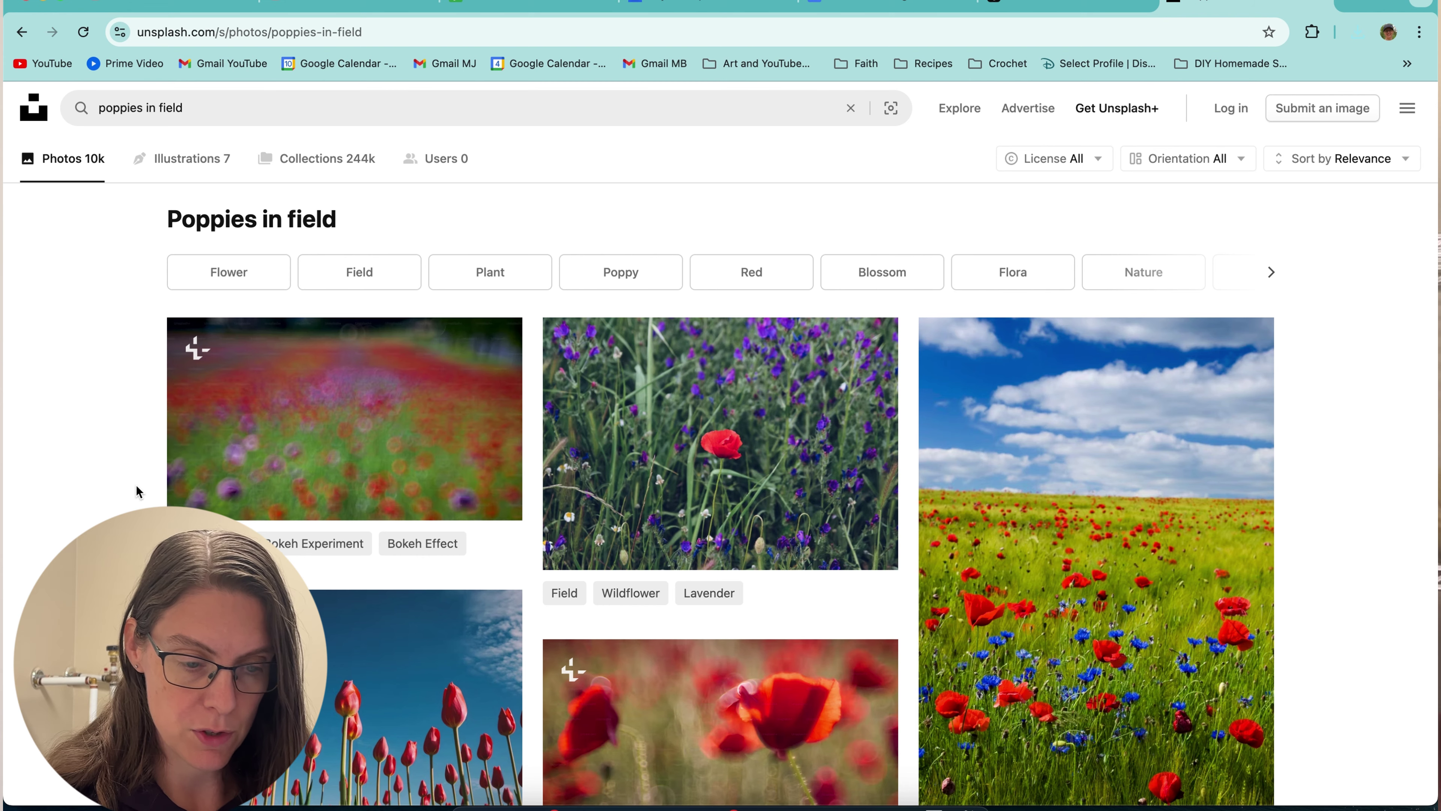
- Scroll through the 'poppies in field' photo results
scroll(138, 492, down, 7)
scroll(139, 491, down, 1)
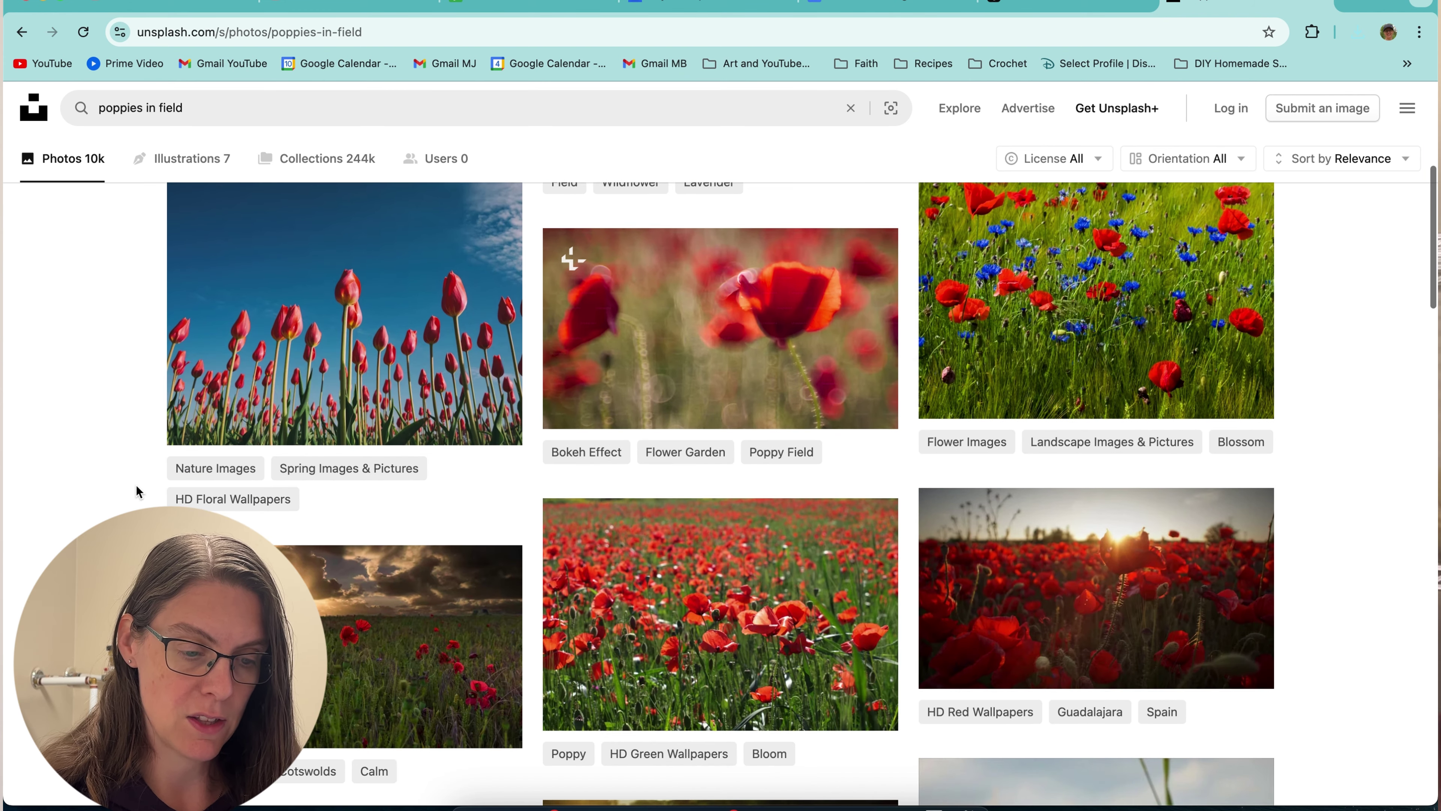
scroll(138, 492, down, 5)
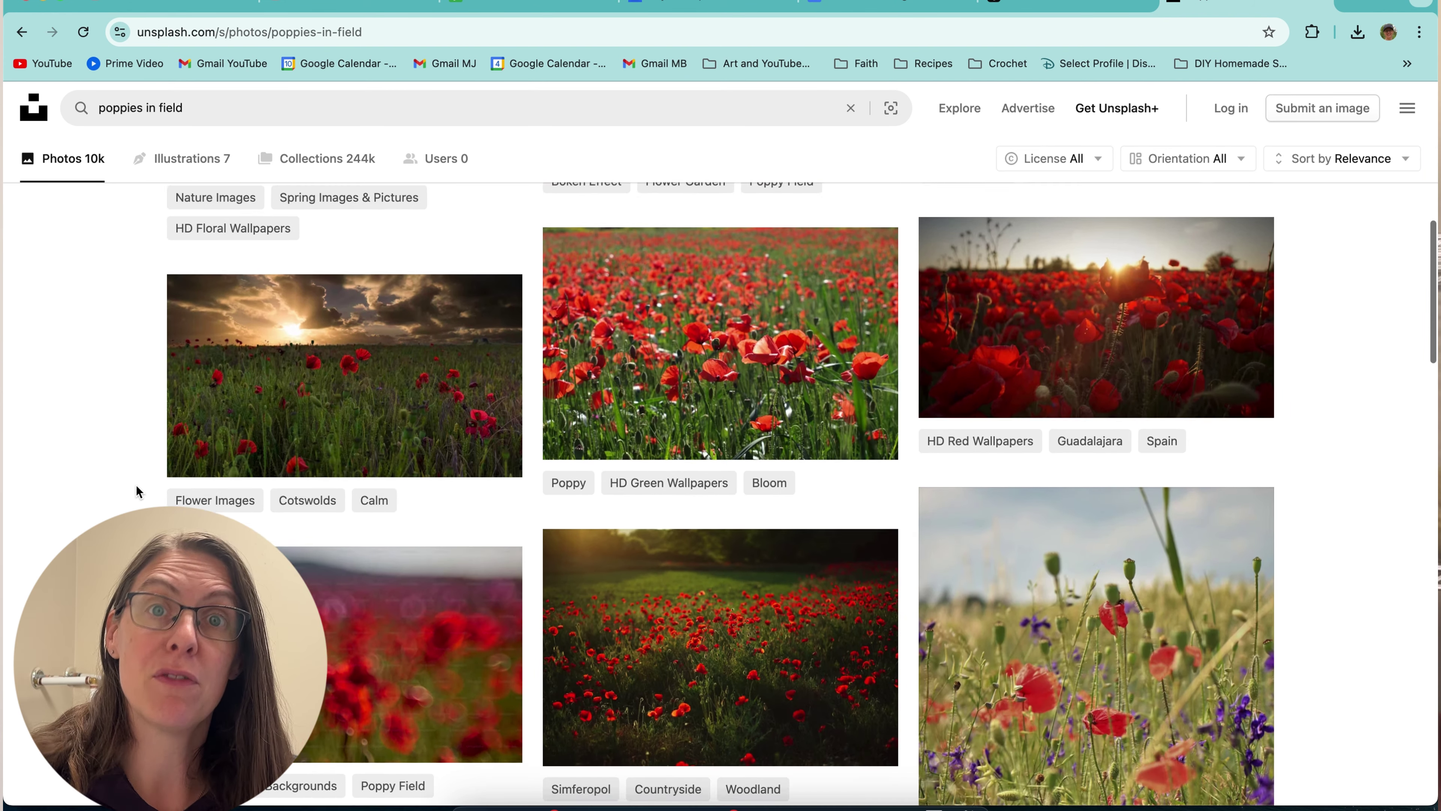
scroll(139, 491, down, 10)
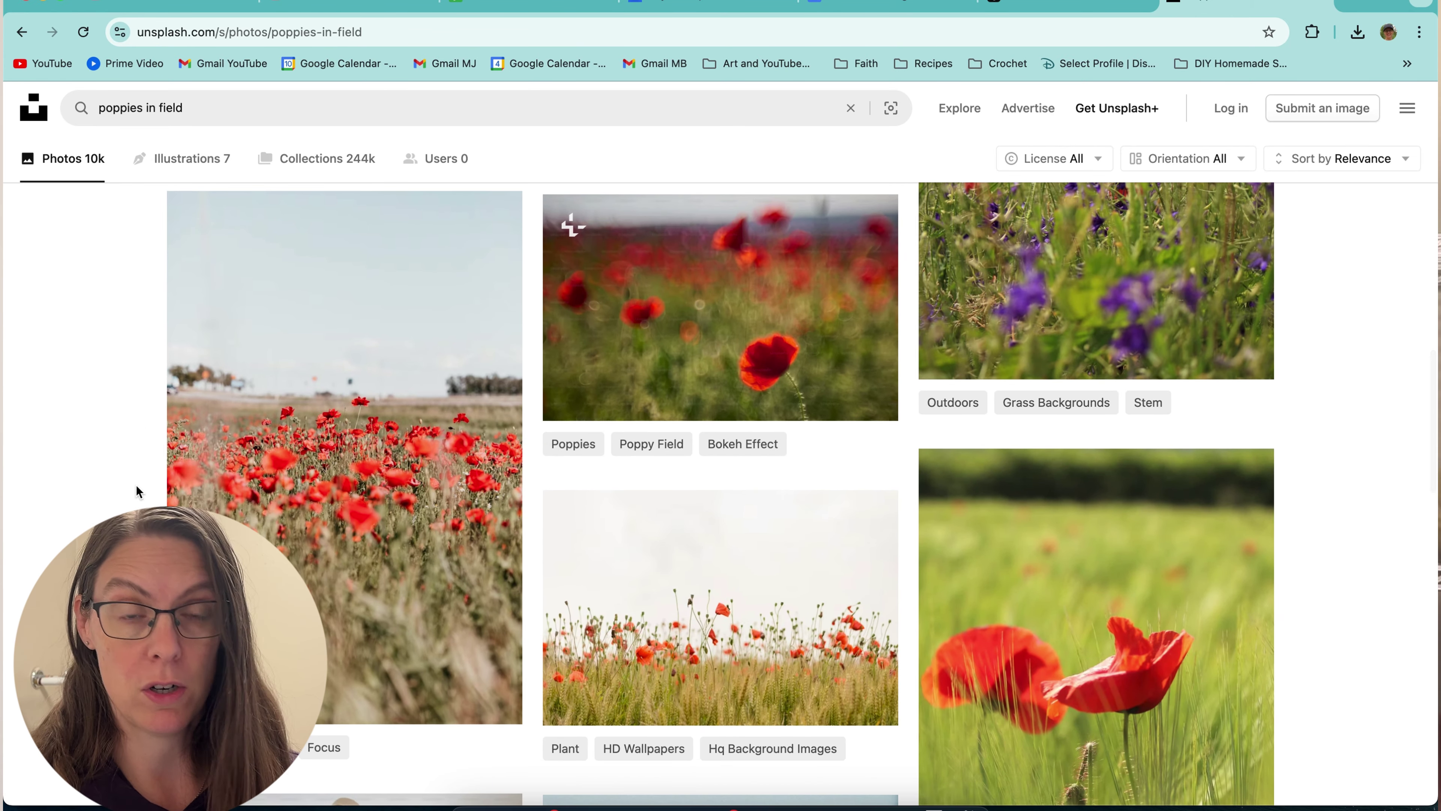
scroll(139, 491, down, 5)
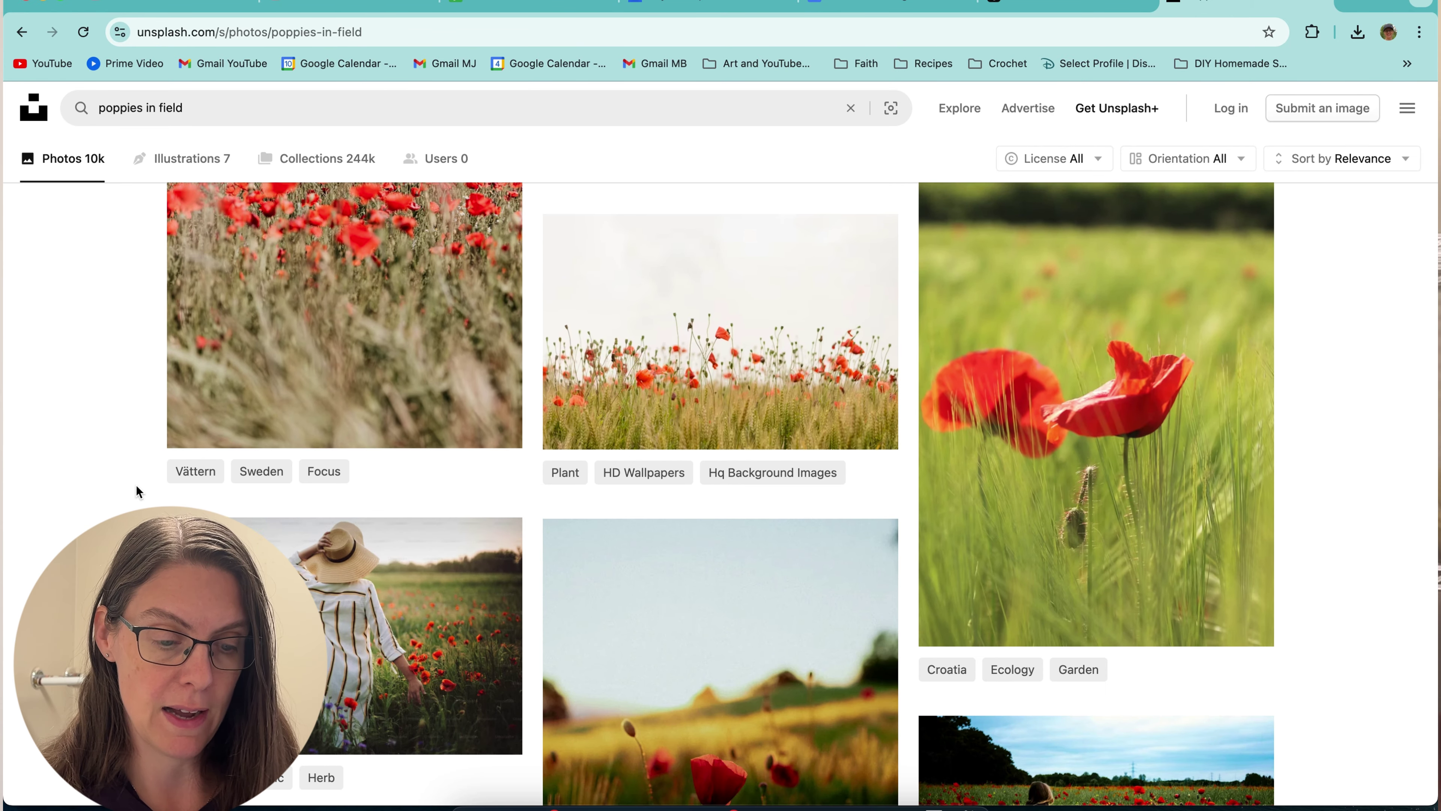
scroll(136, 484, down, 10)
scroll(136, 484, up, 1)
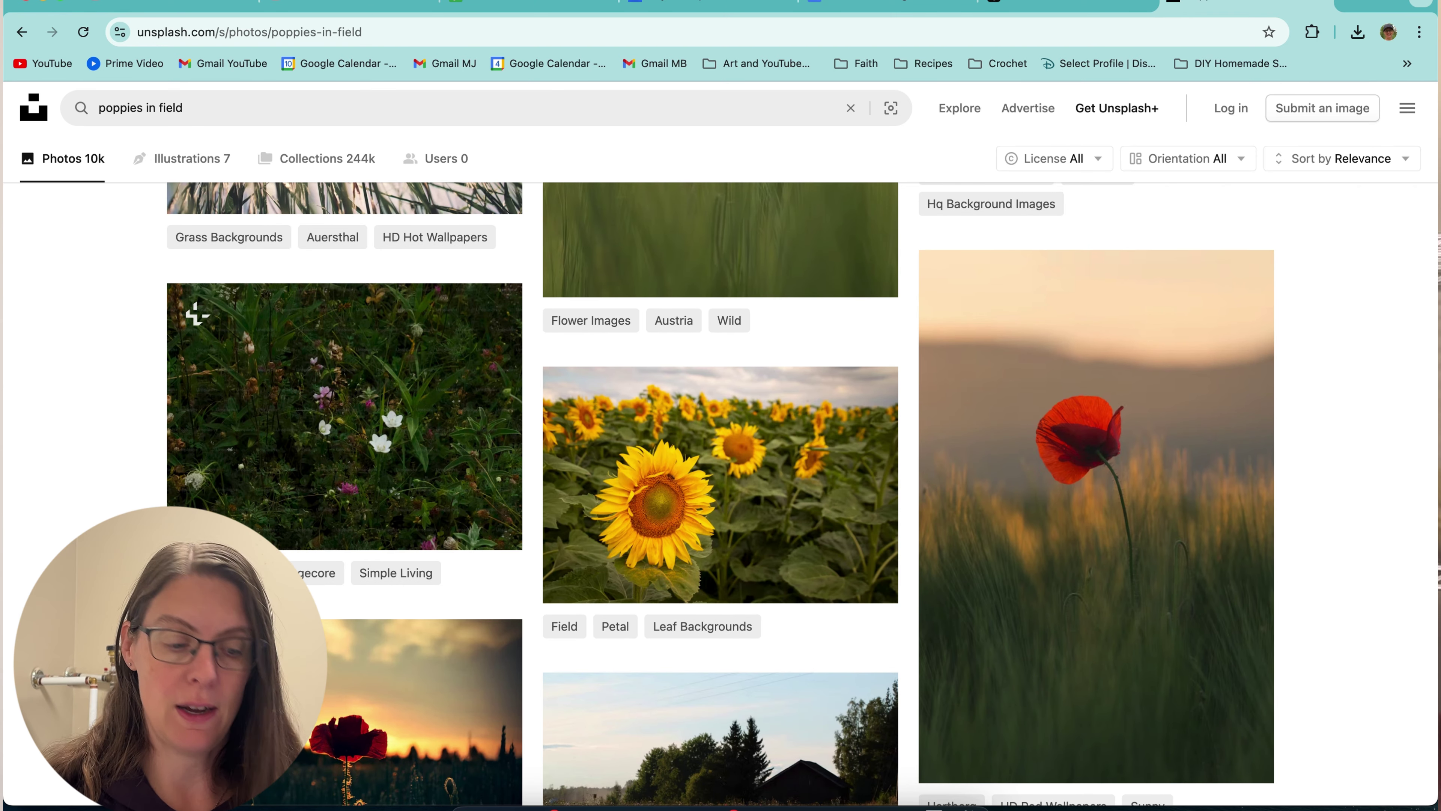
scroll(721, 494, down, 6)
scroll(721, 493, down, 1)
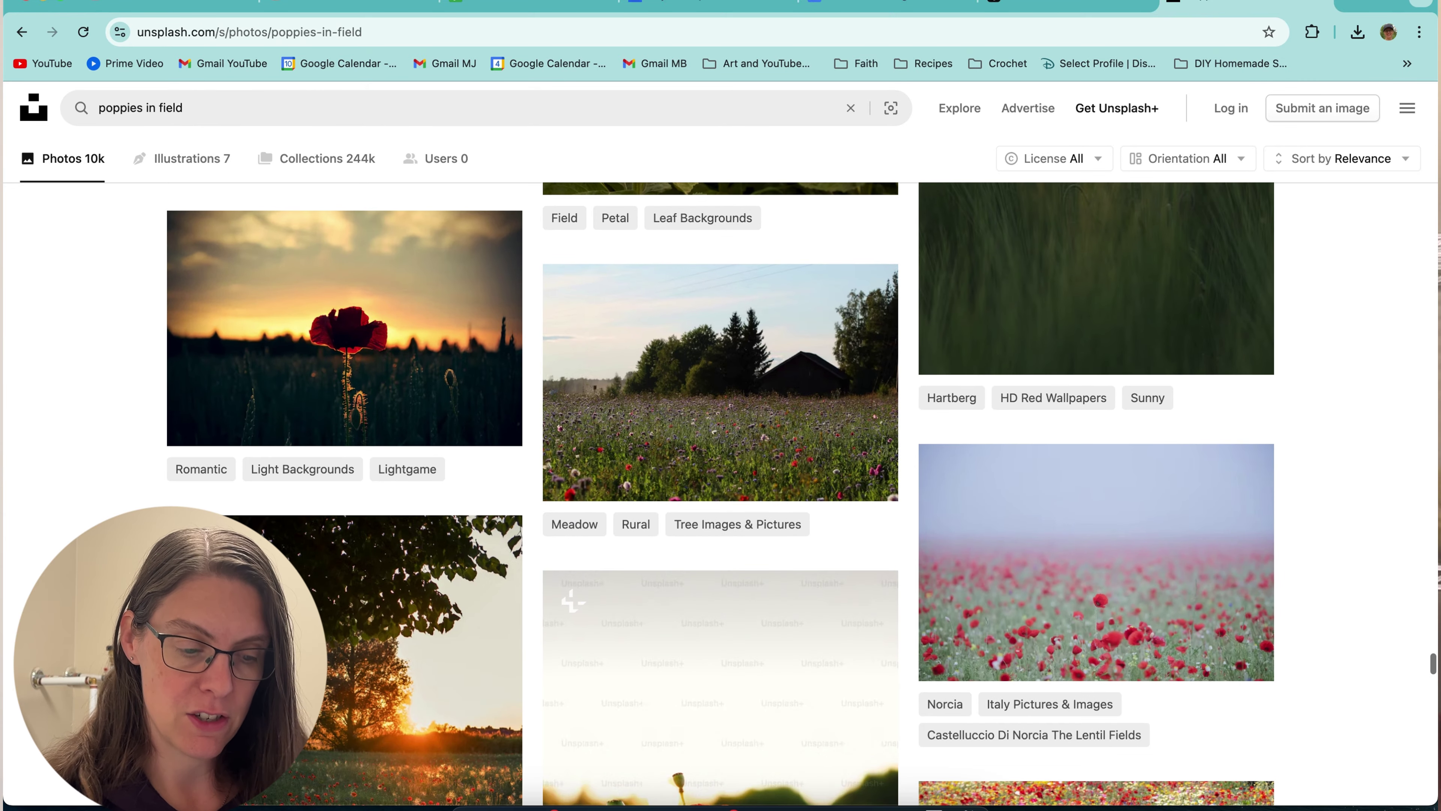
scroll(721, 493, down, 14)
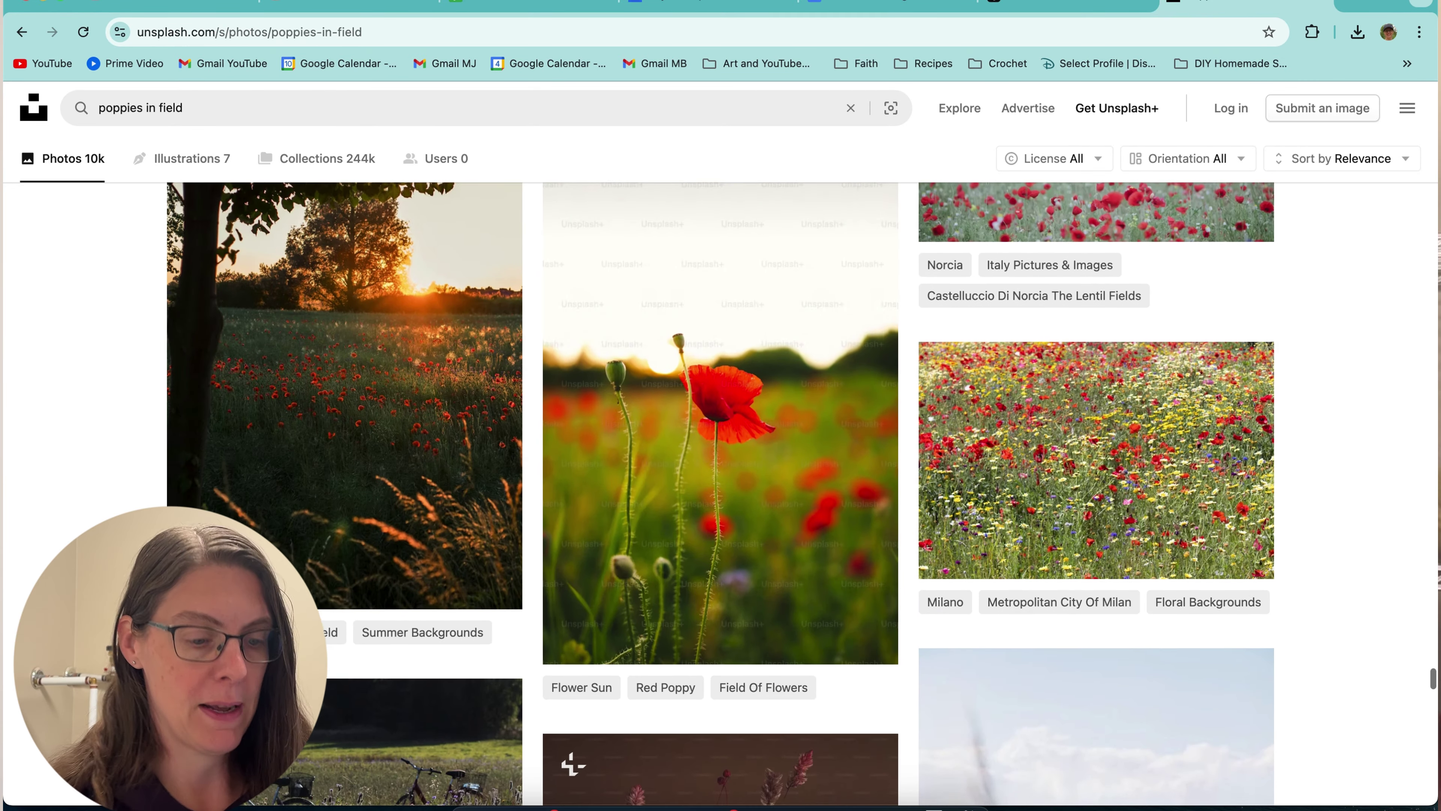
scroll(573, 318, down, 20)
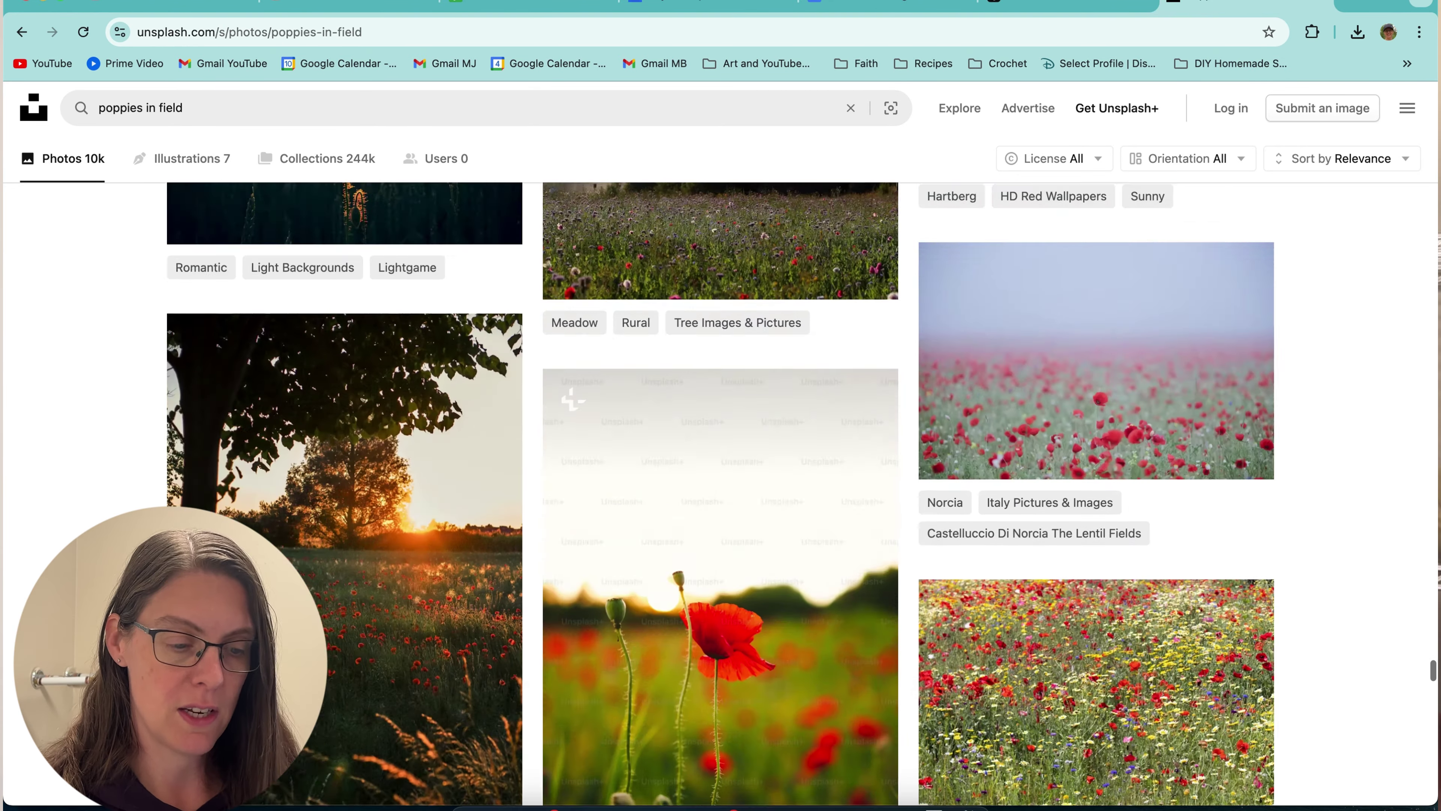
scroll(721, 494, down, 20)
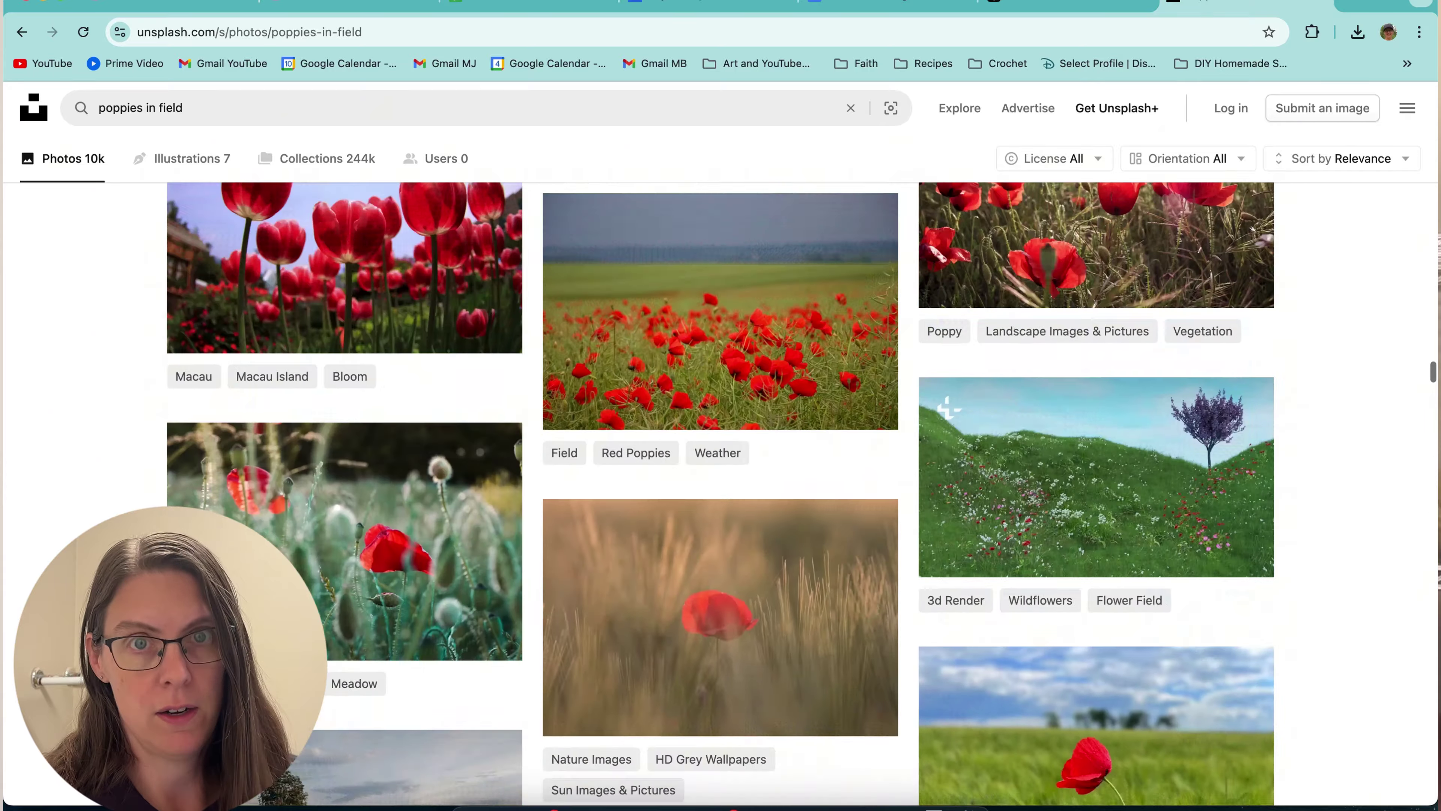
scroll(200, 308, down, 20)
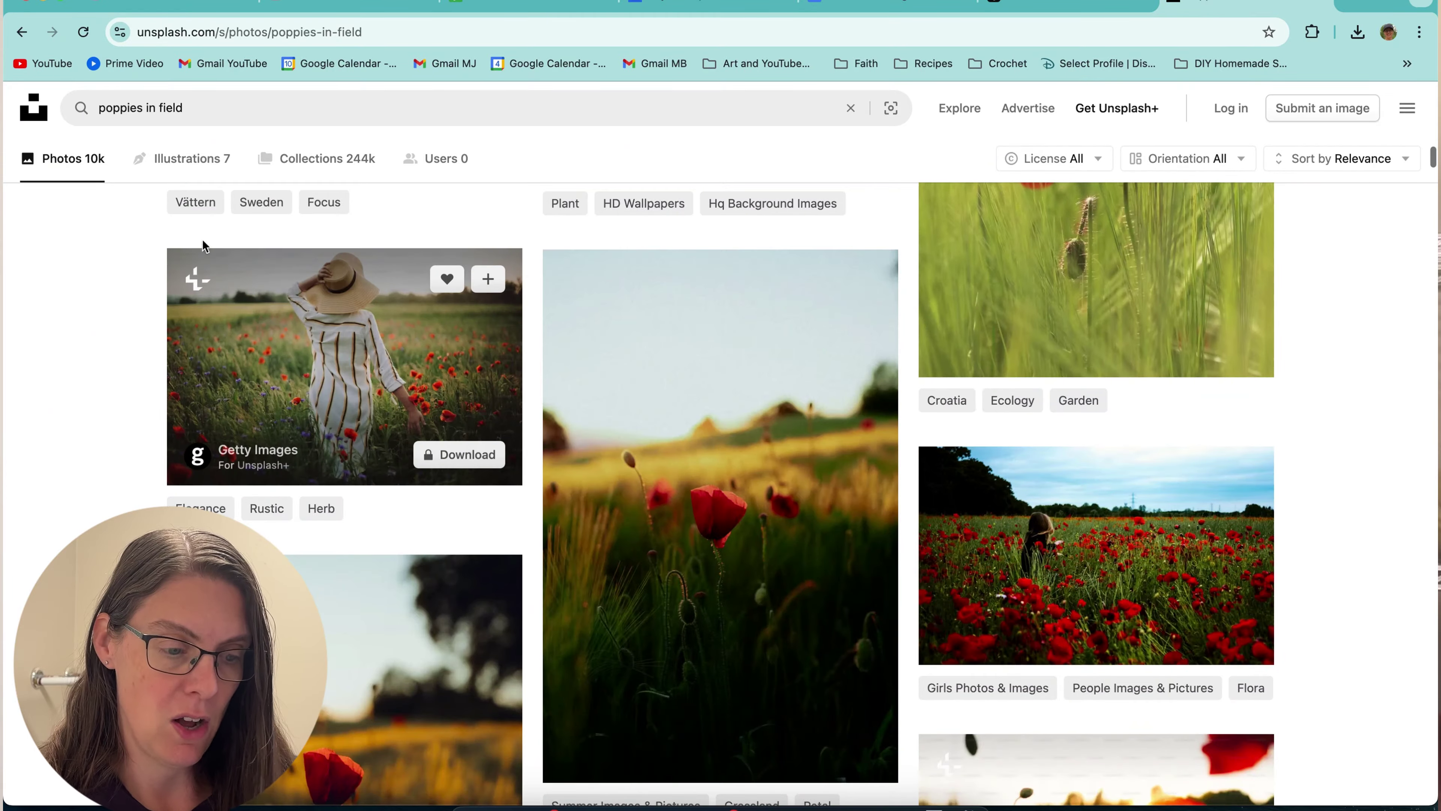
- Replace the search with 'remembrance day canada' and browse its results
drag(187, 106, 90, 106)
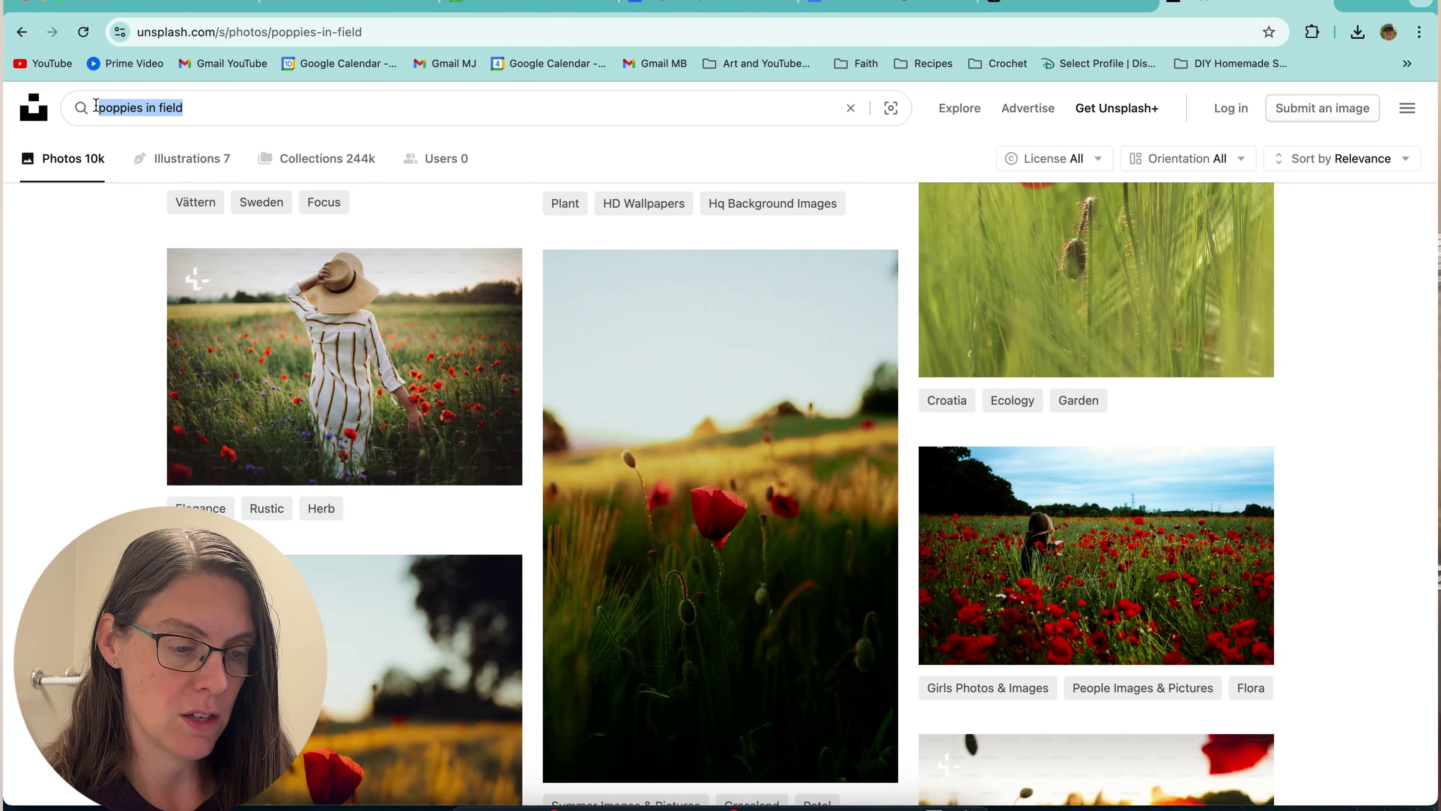
text(rememvrean)
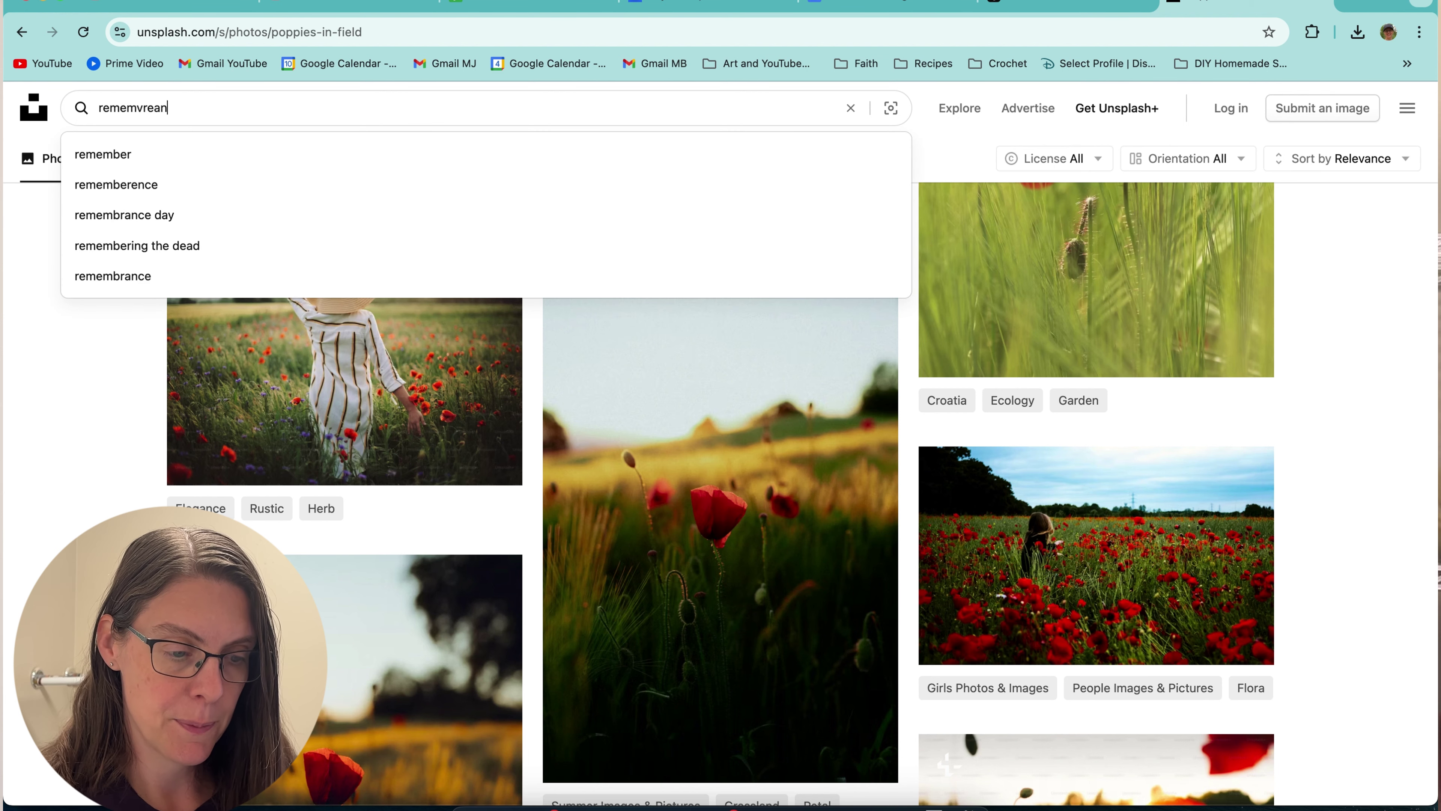
key(BackSpace)
key(BackSpace)
key(BackSpace)
key(BackSpace)
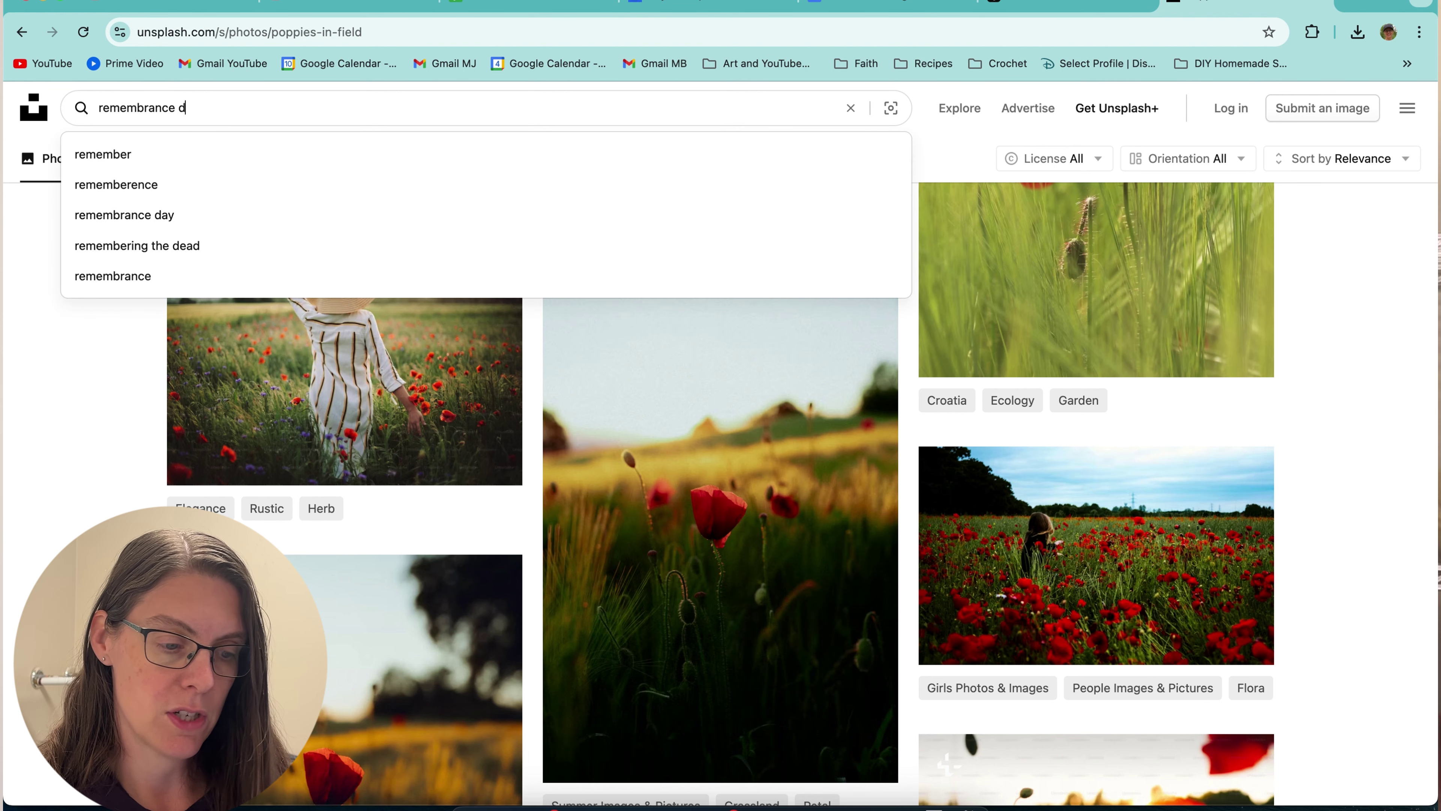
key(Return)
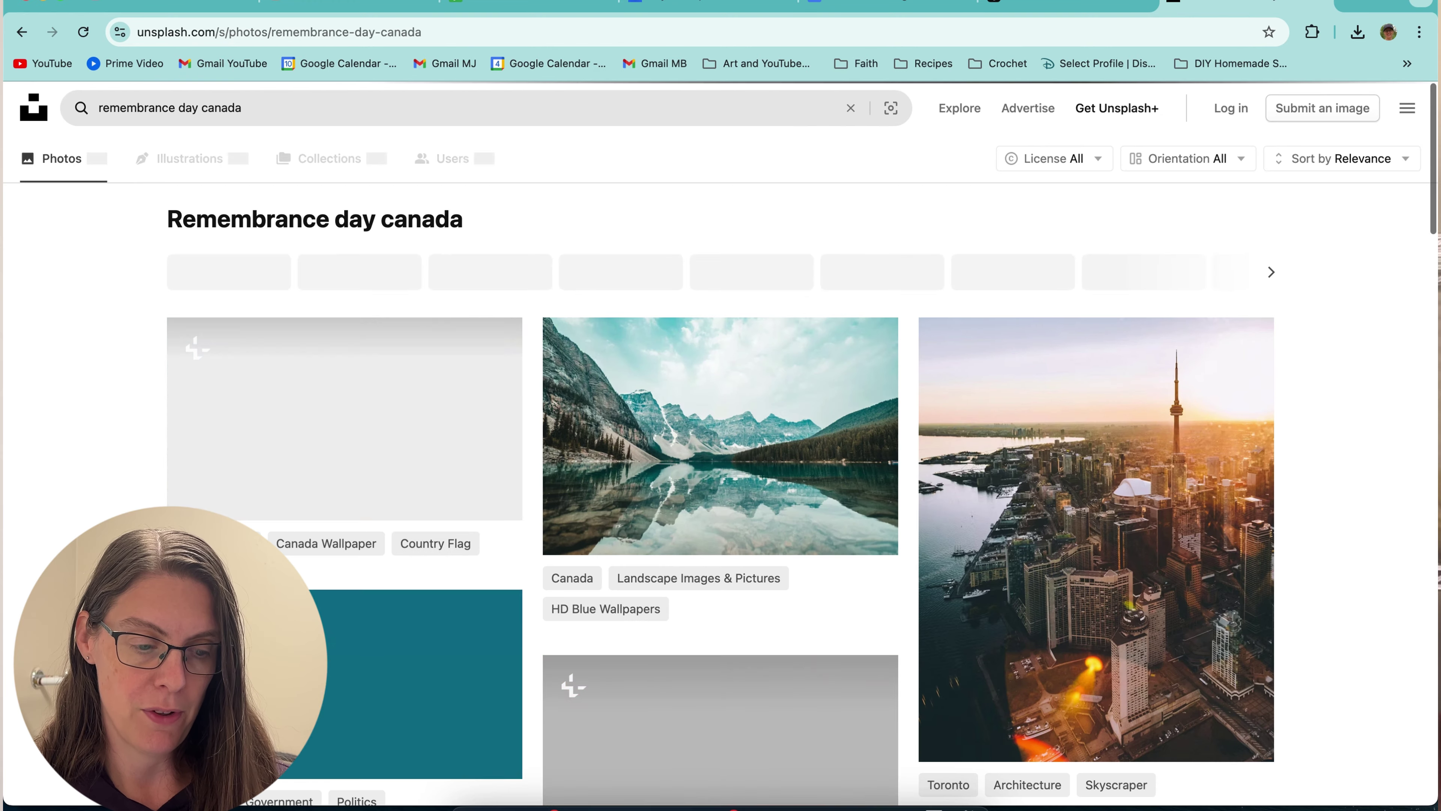
scroll(100, 515, down, 10)
scroll(100, 515, down, 15)
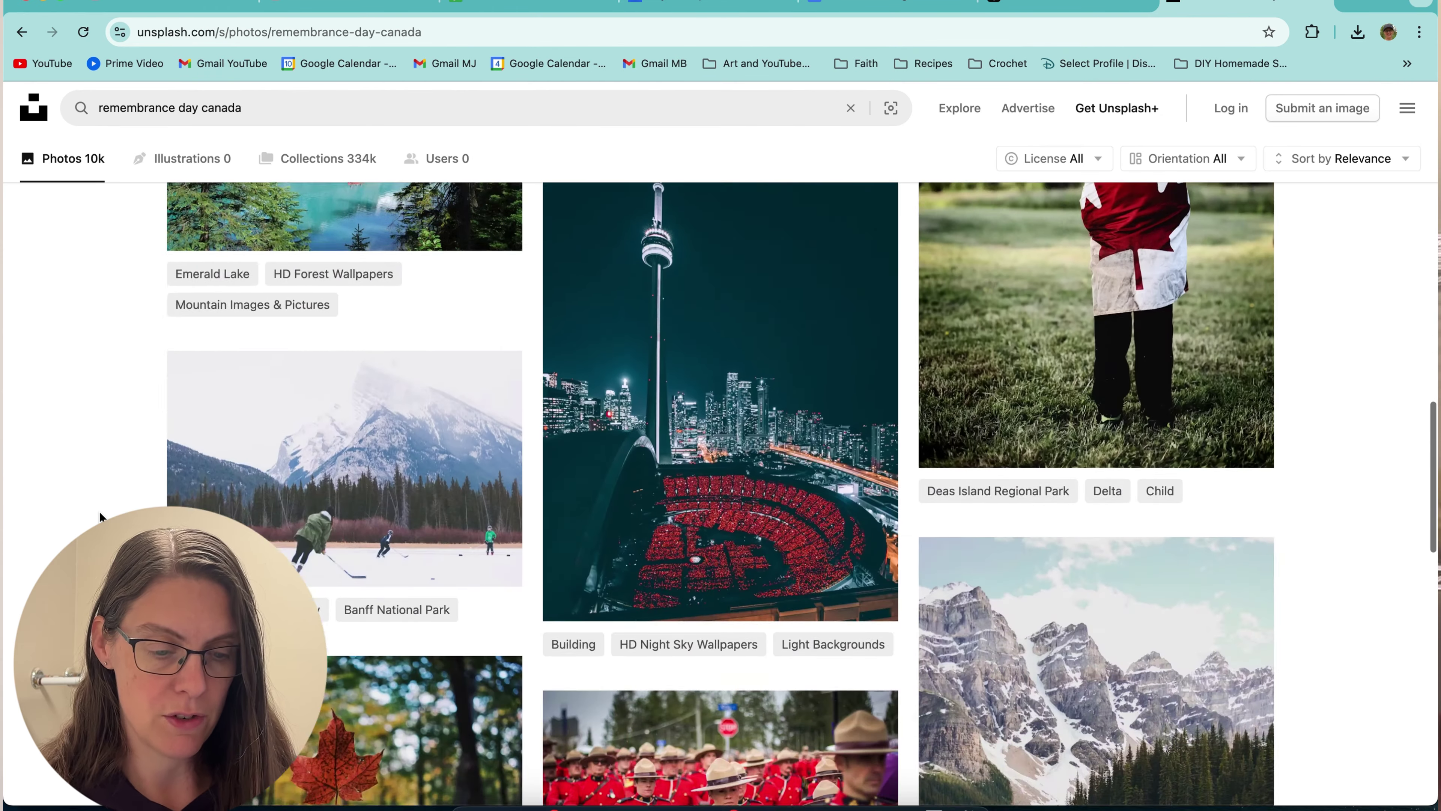
scroll(100, 515, down, 12)
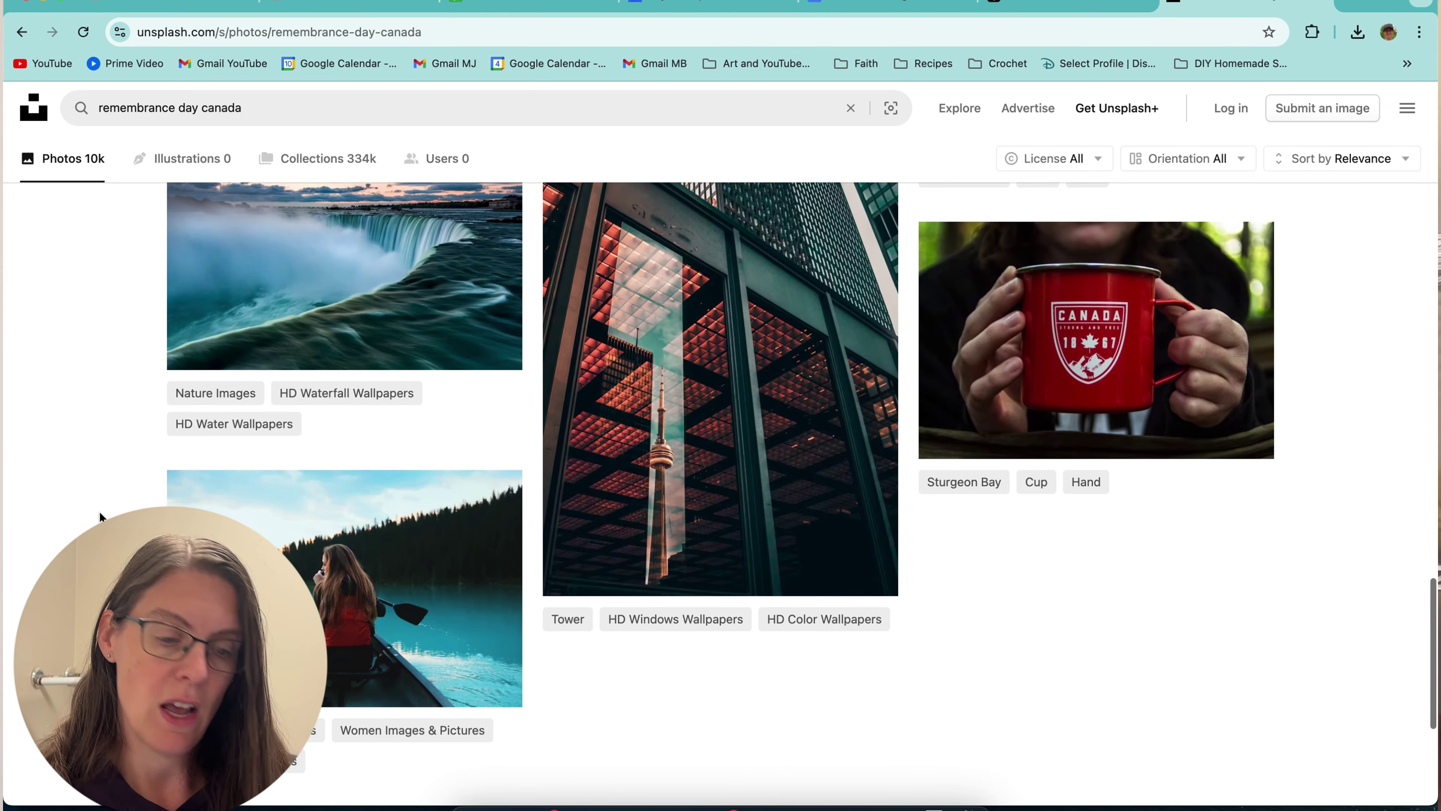
- Change 'canada' to 'poppies' to search 'remembrance day poppies' and browse results
double_click(211, 109)
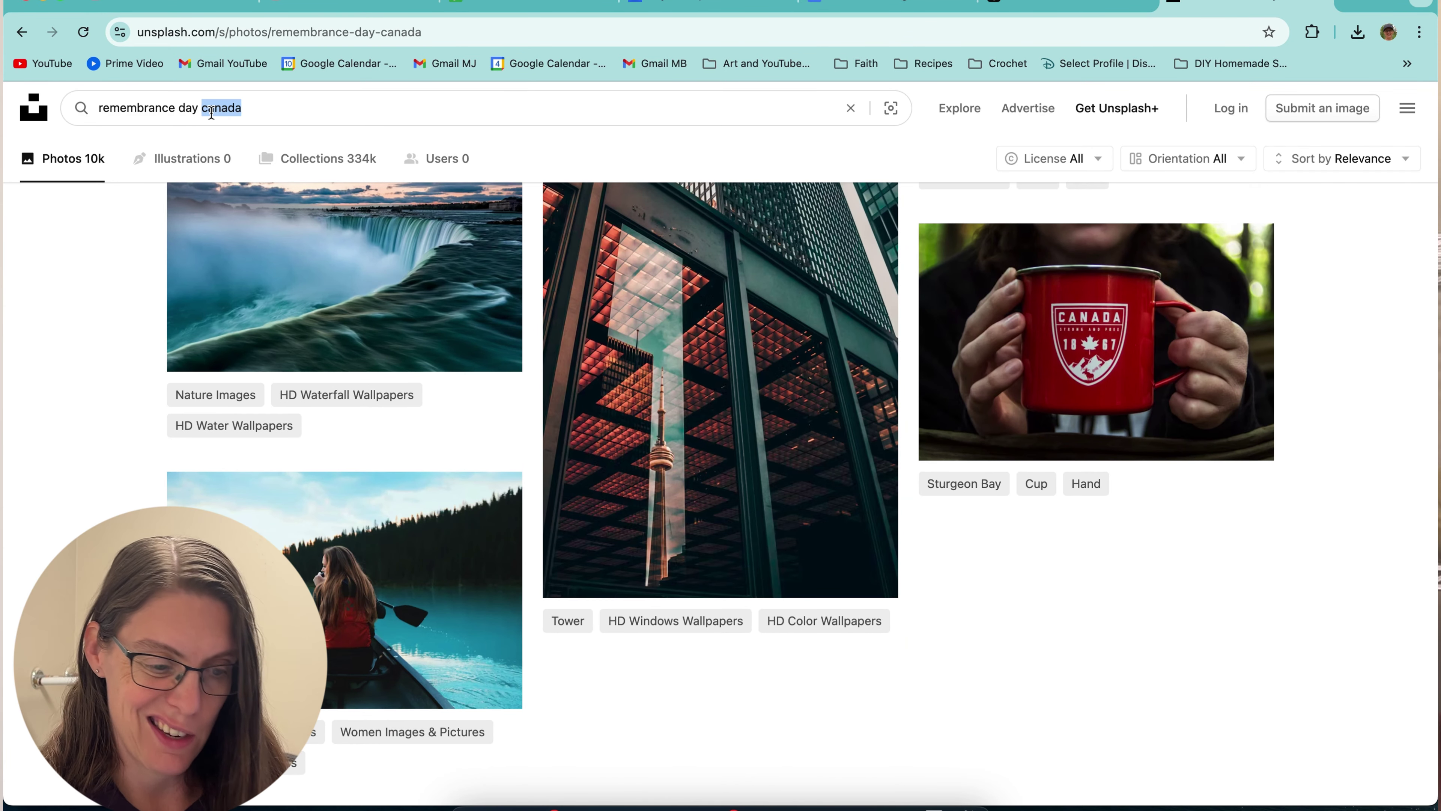
key(Return)
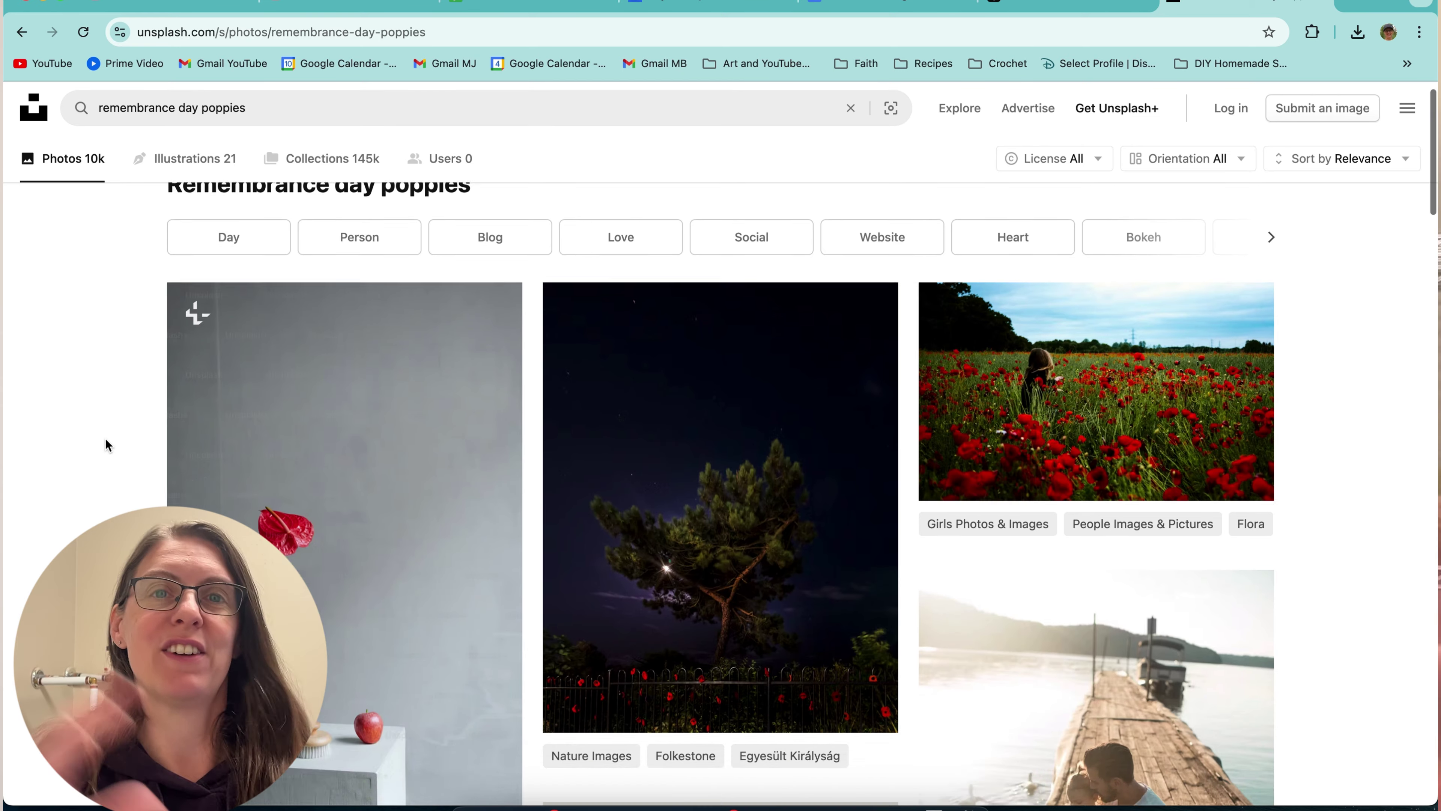
scroll(108, 445, down, 8)
scroll(105, 440, down, 15)
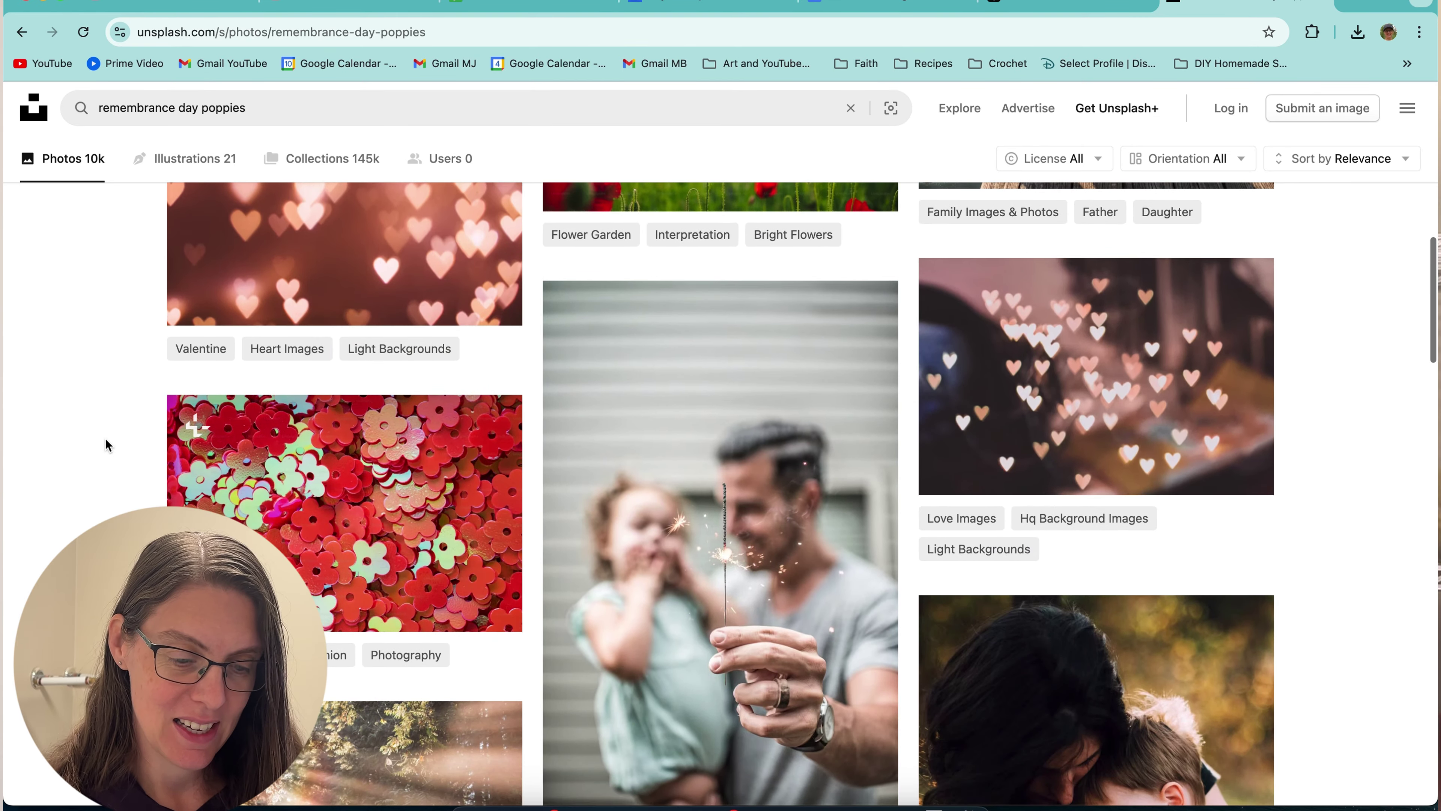
scroll(105, 438, down, 8)
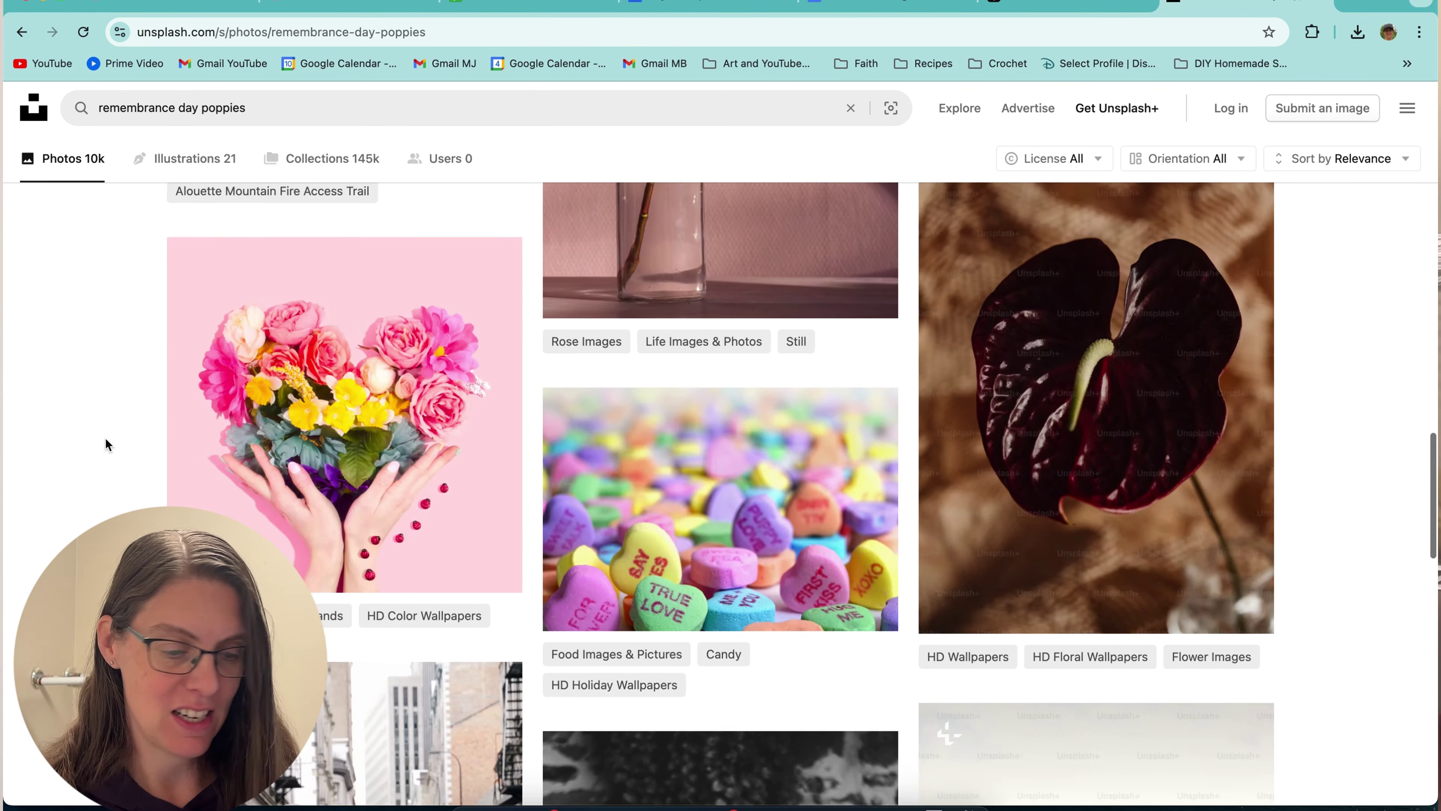
scroll(105, 438, up, 20)
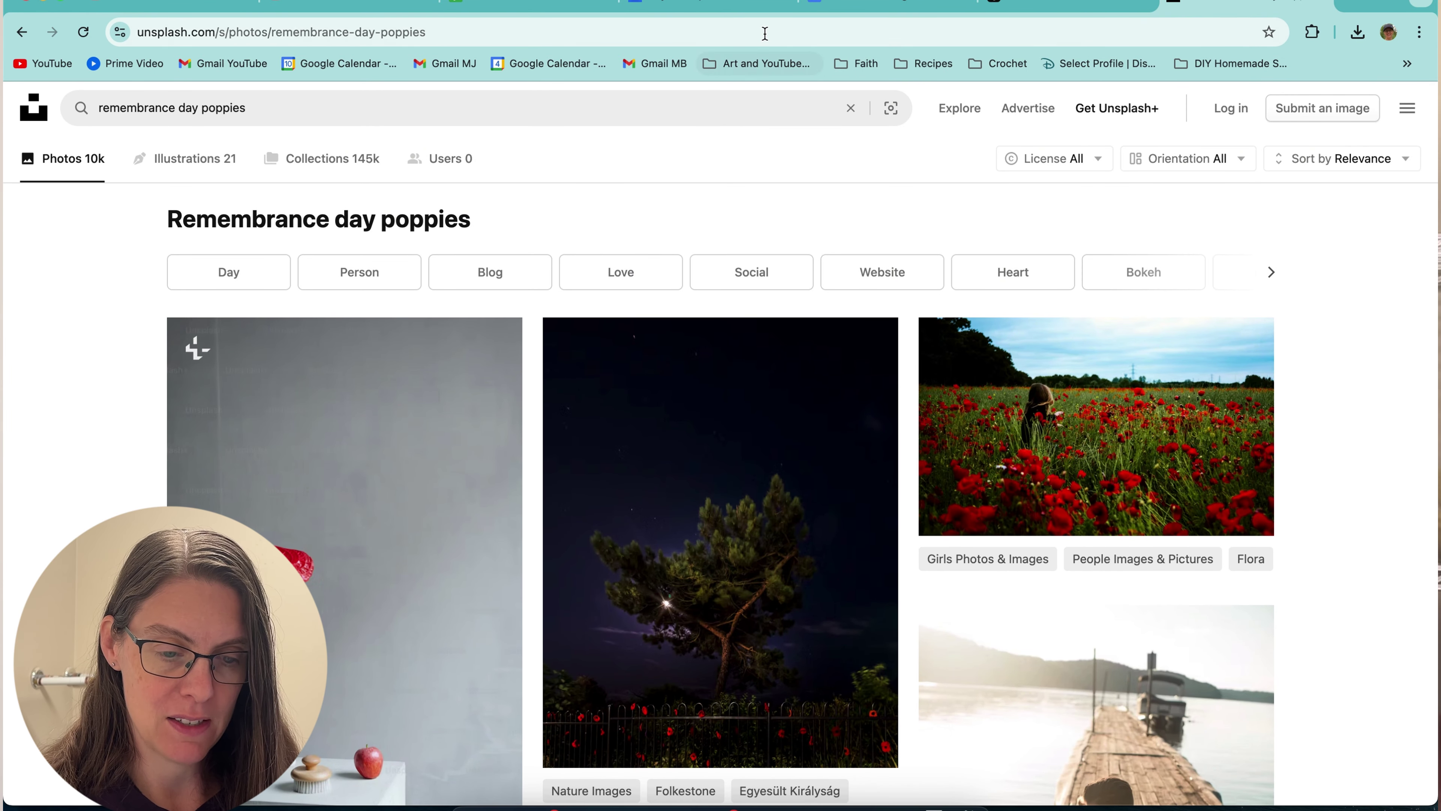
- Go to 'Home - Canva' from the 'Art and YouTube' bookmark folder
click(741, 63)
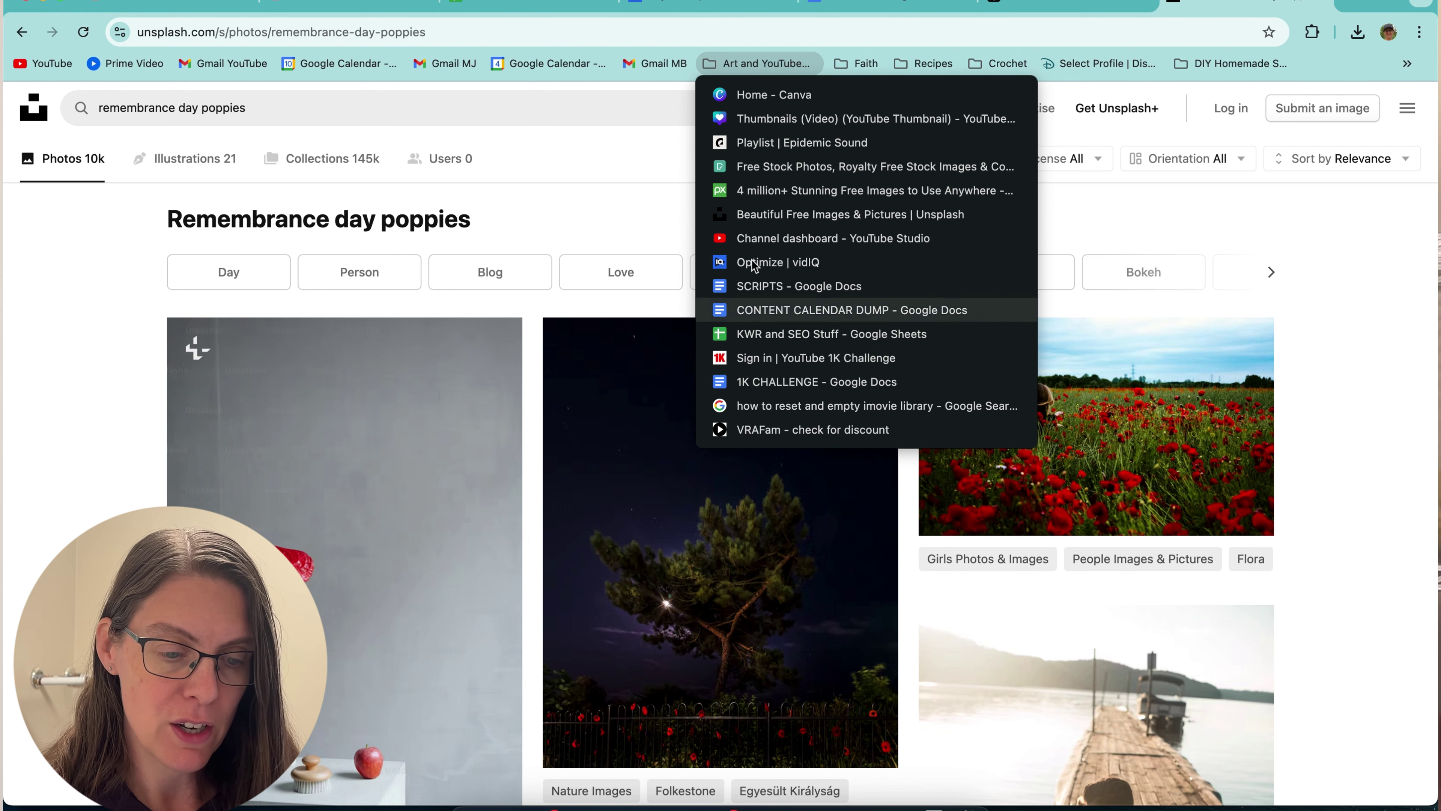
click(753, 101)
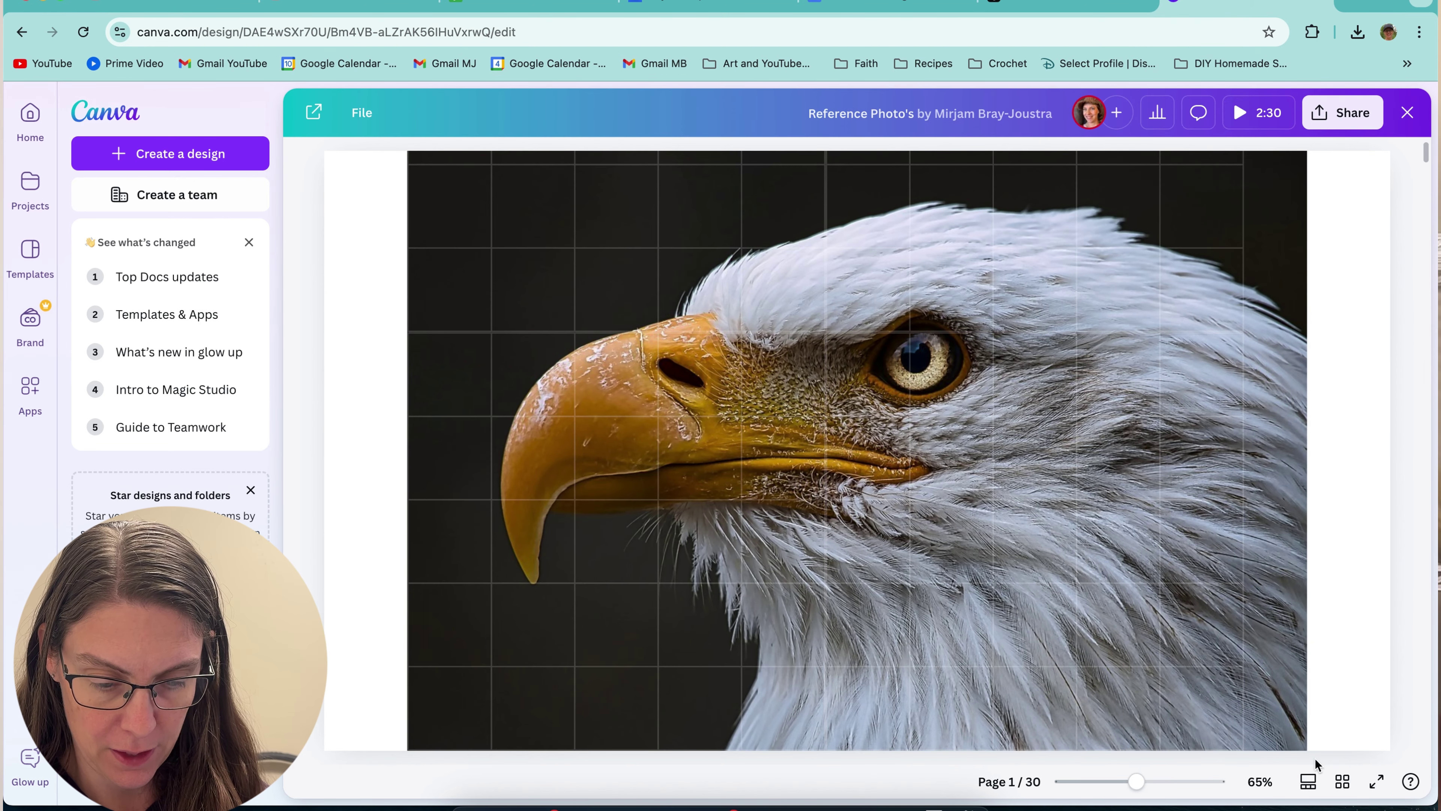
- Show all 30 pages of the Reference Photo's design as thumbnails and scroll through them
click(1343, 782)
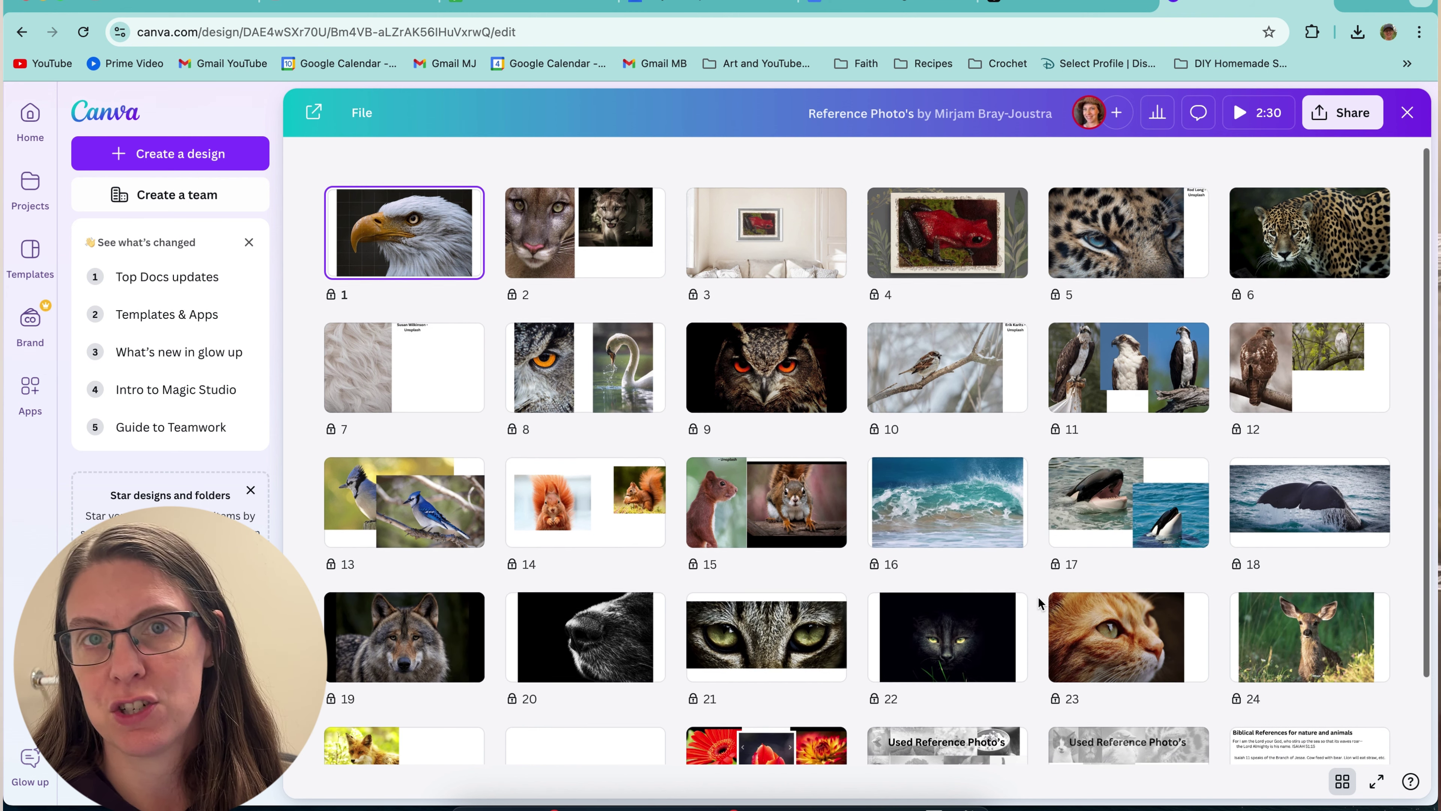
scroll(1038, 600, down, 3)
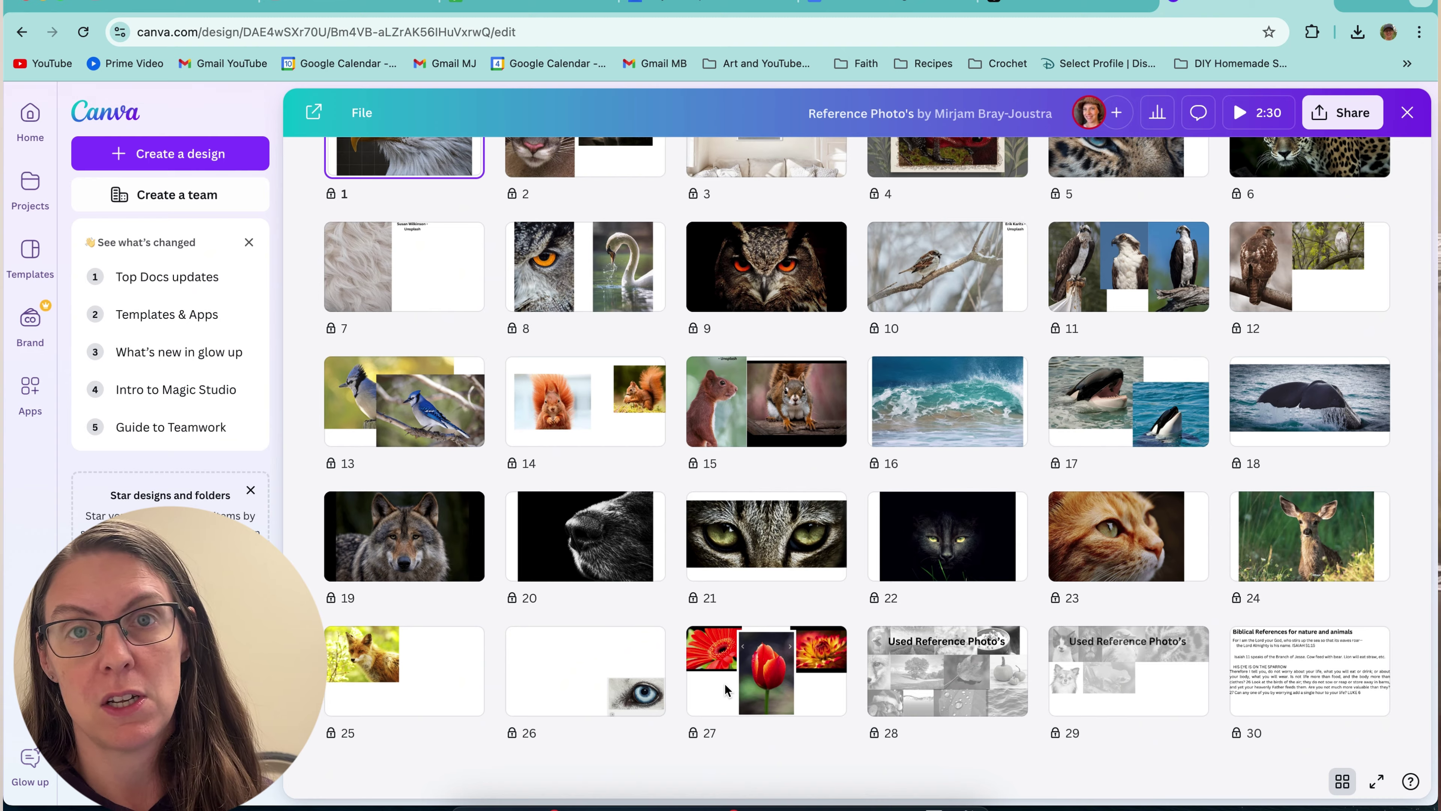
scroll(676, 660, up, 3)
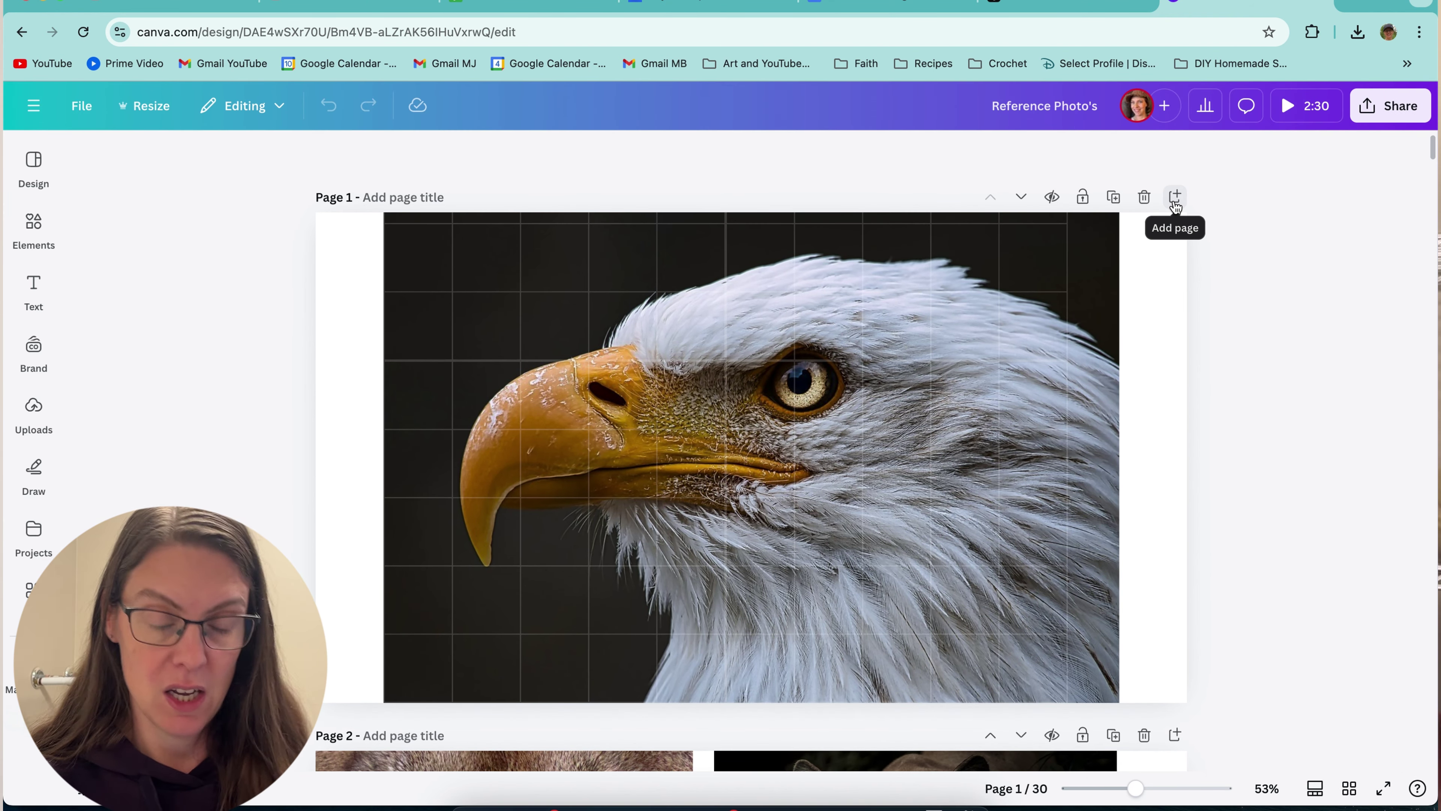
- Add a blank page 2 and upload the three poppy JPGs from Downloads
click(1174, 199)
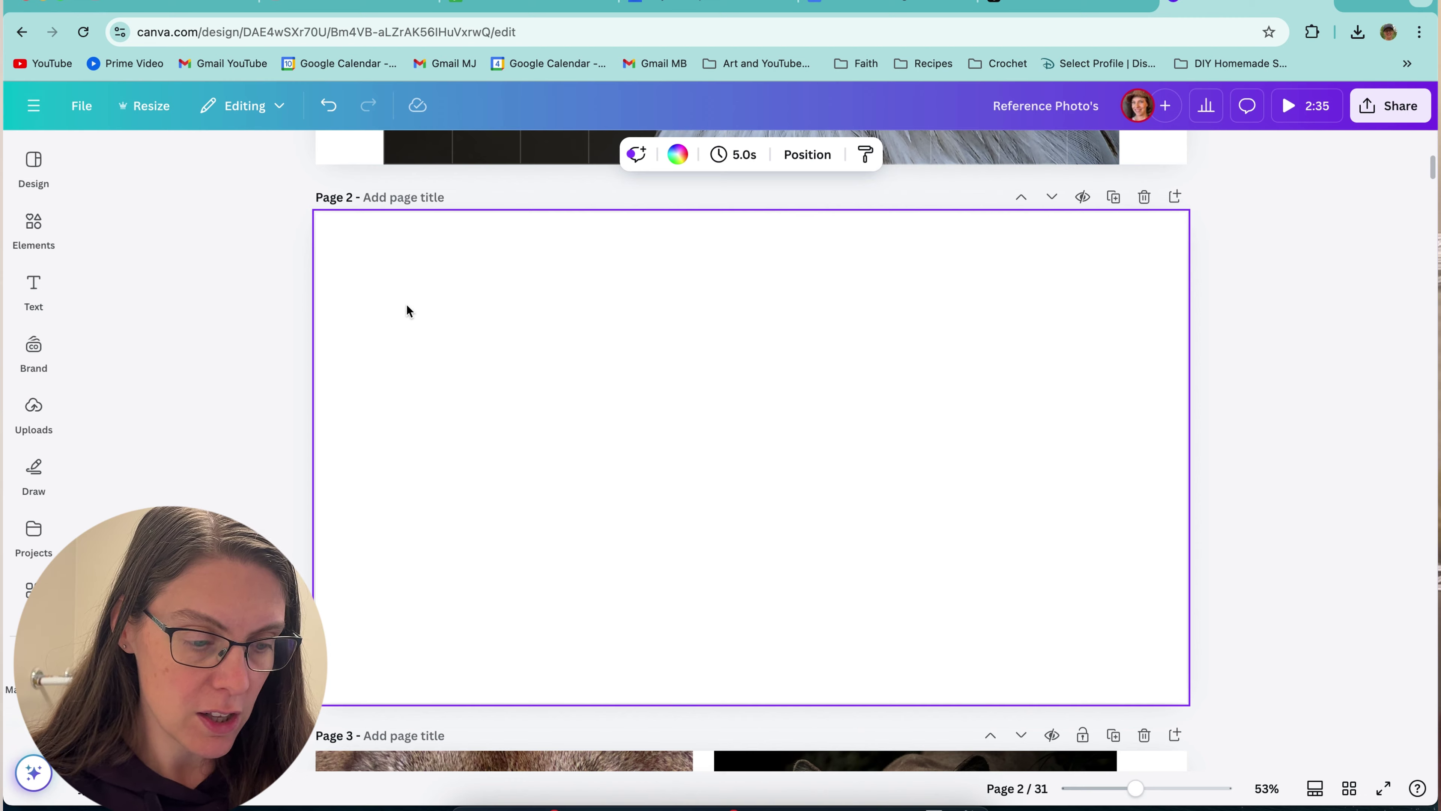
click(34, 411)
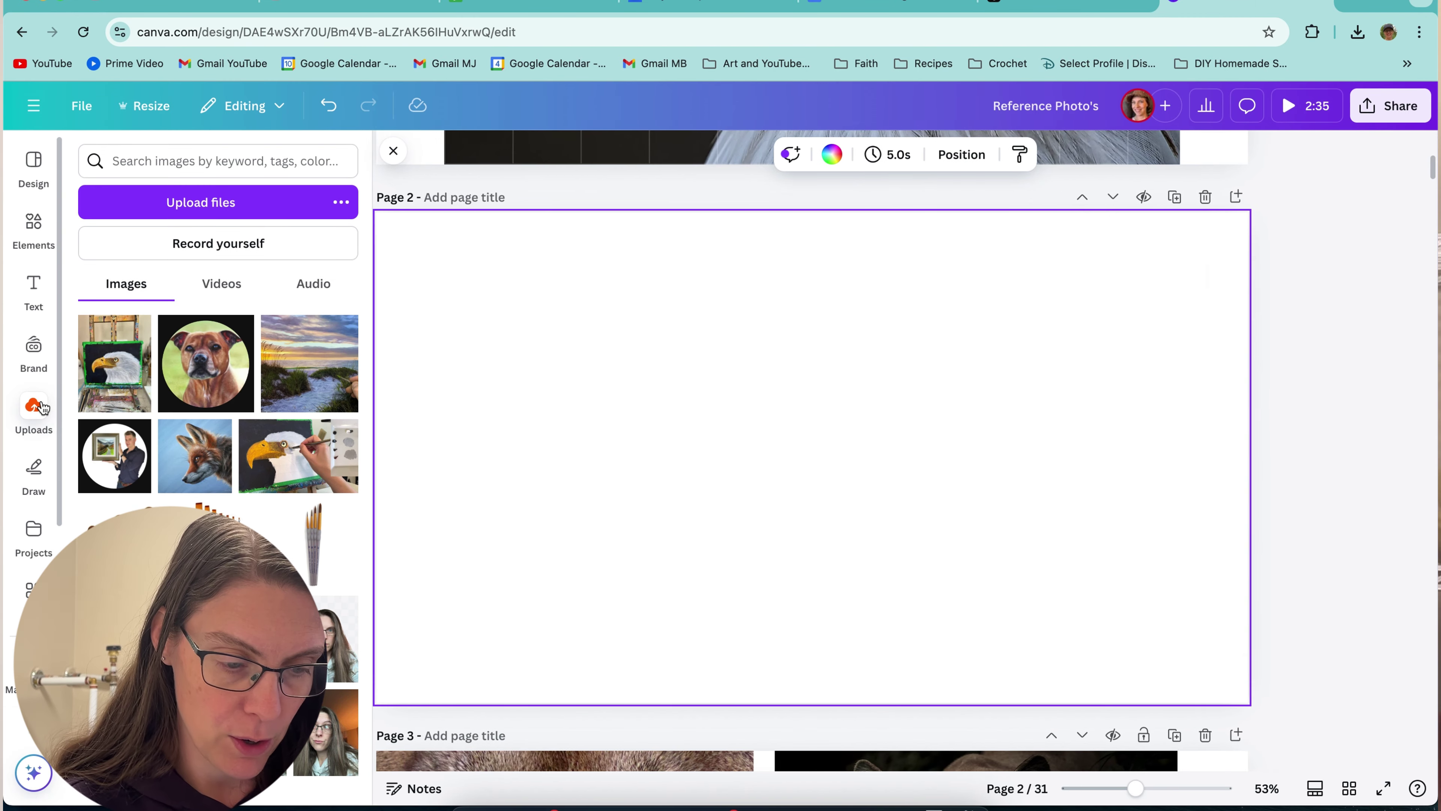
click(216, 204)
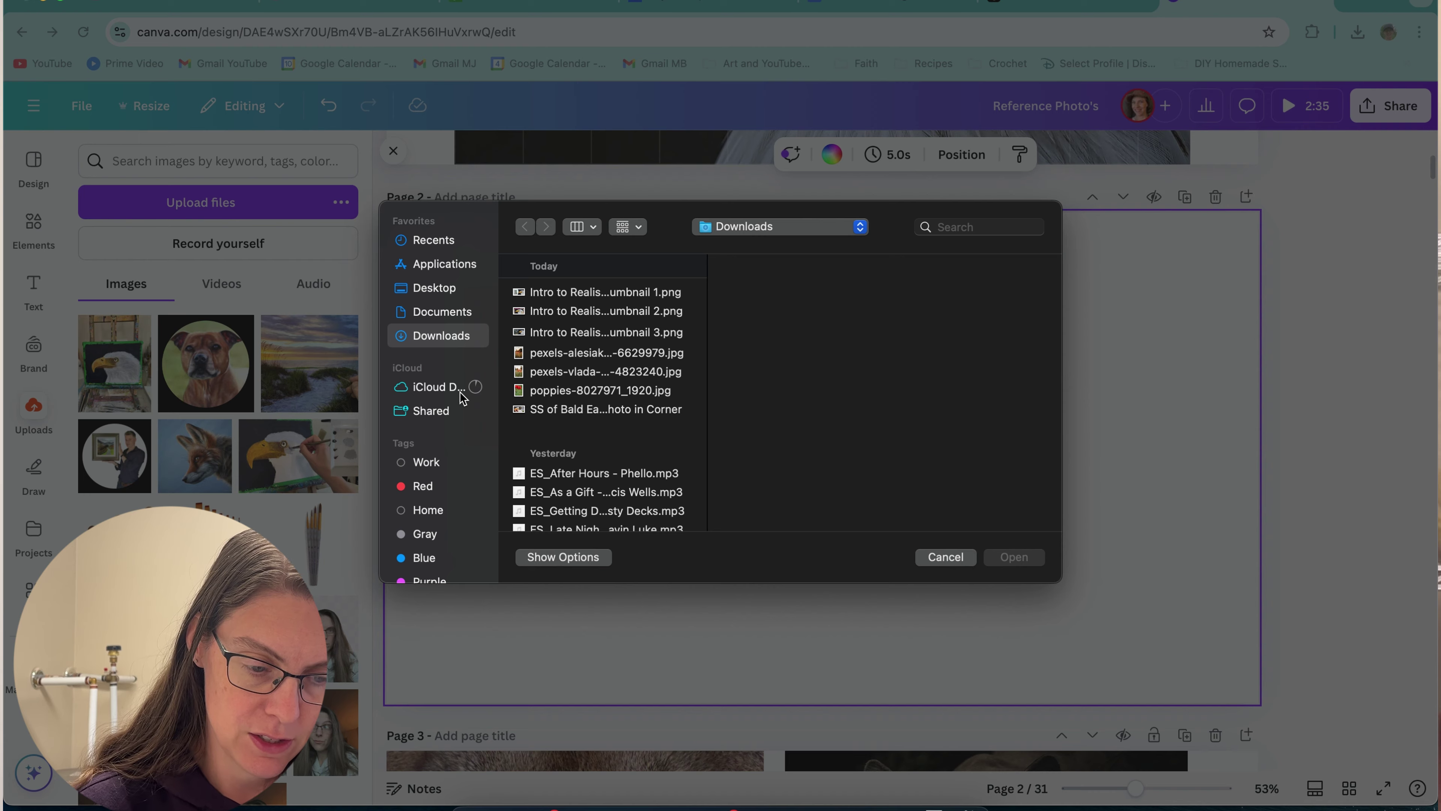
click(578, 355)
shift+click(580, 392)
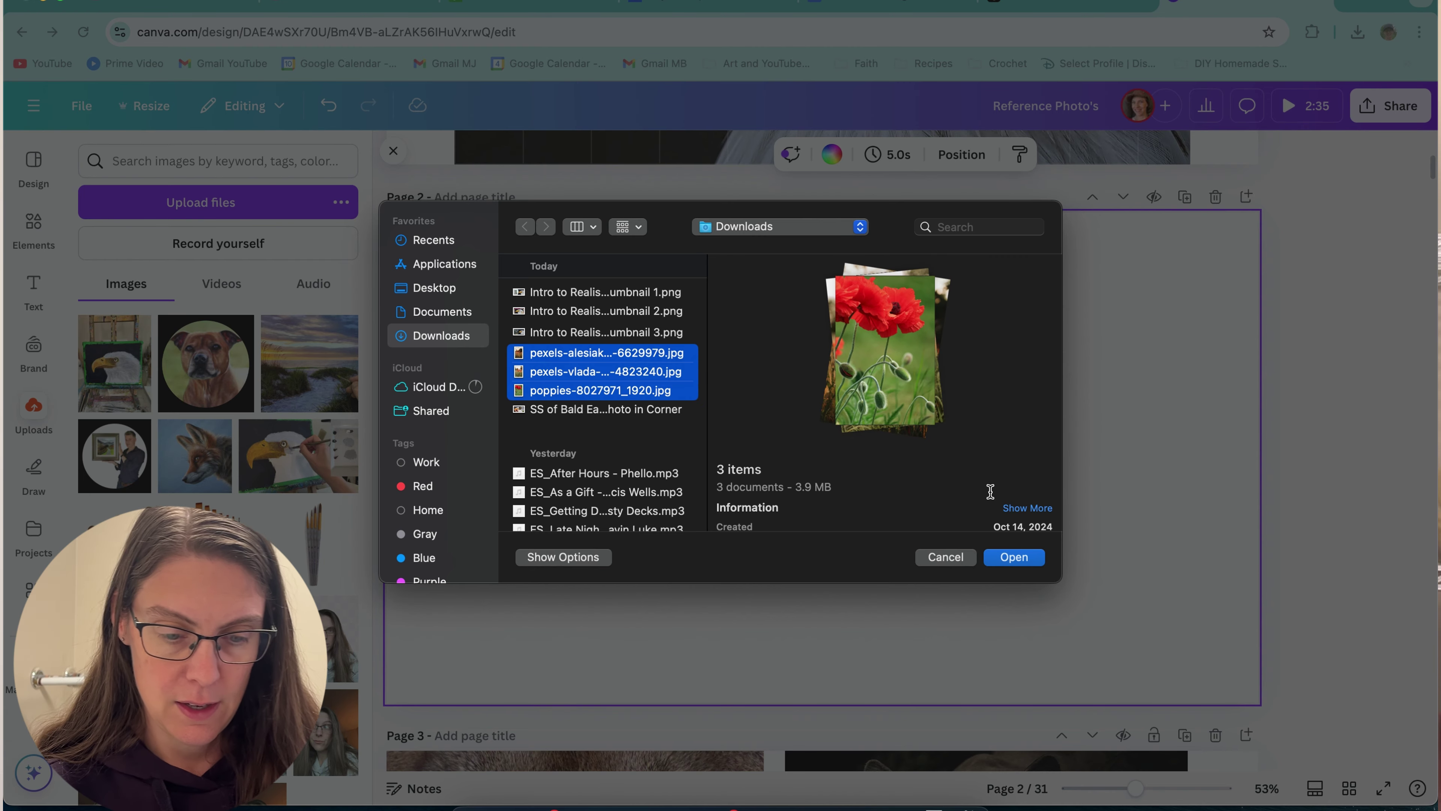
click(1029, 558)
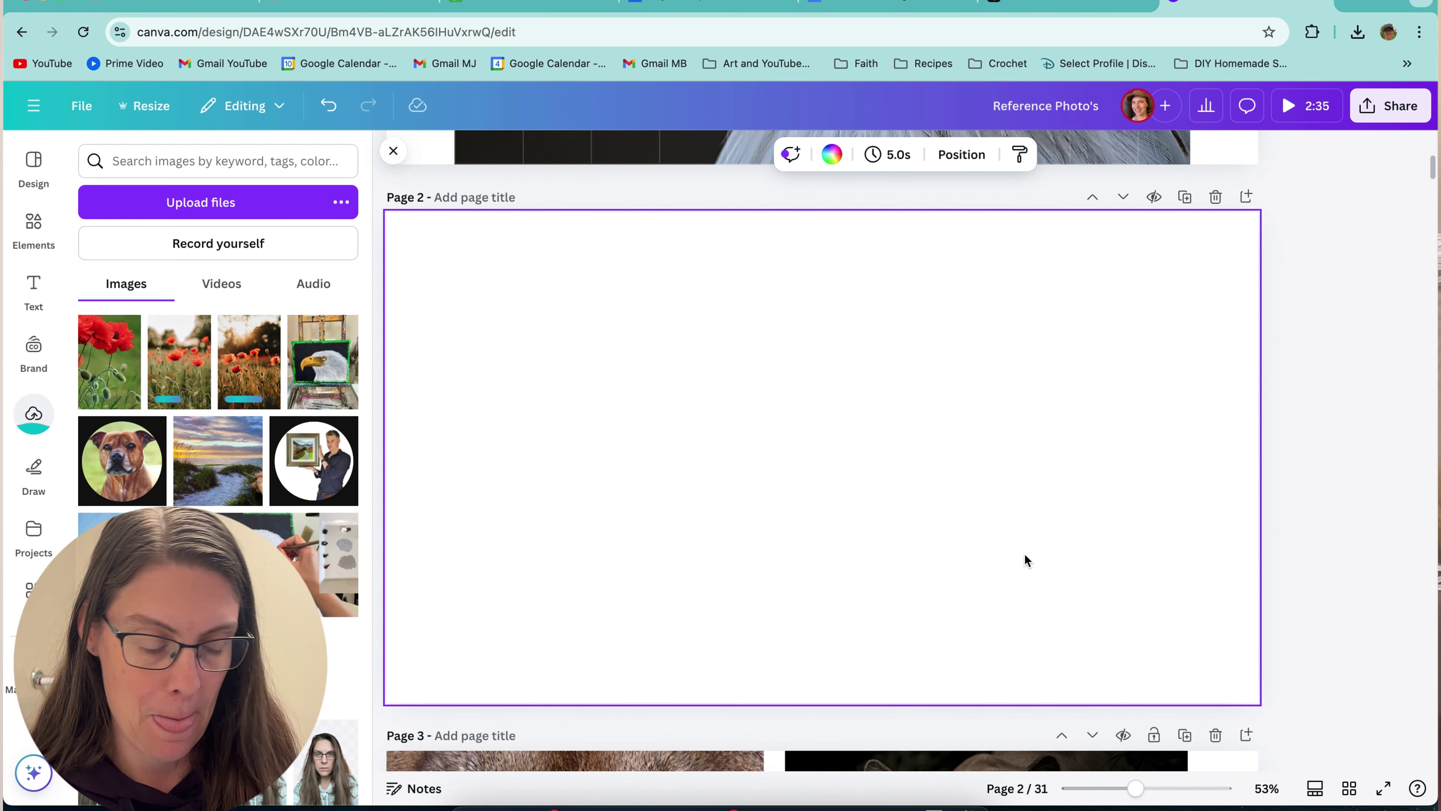
- Place the sunlit and second poppy field photos on page 2 at full page height
click(248, 385)
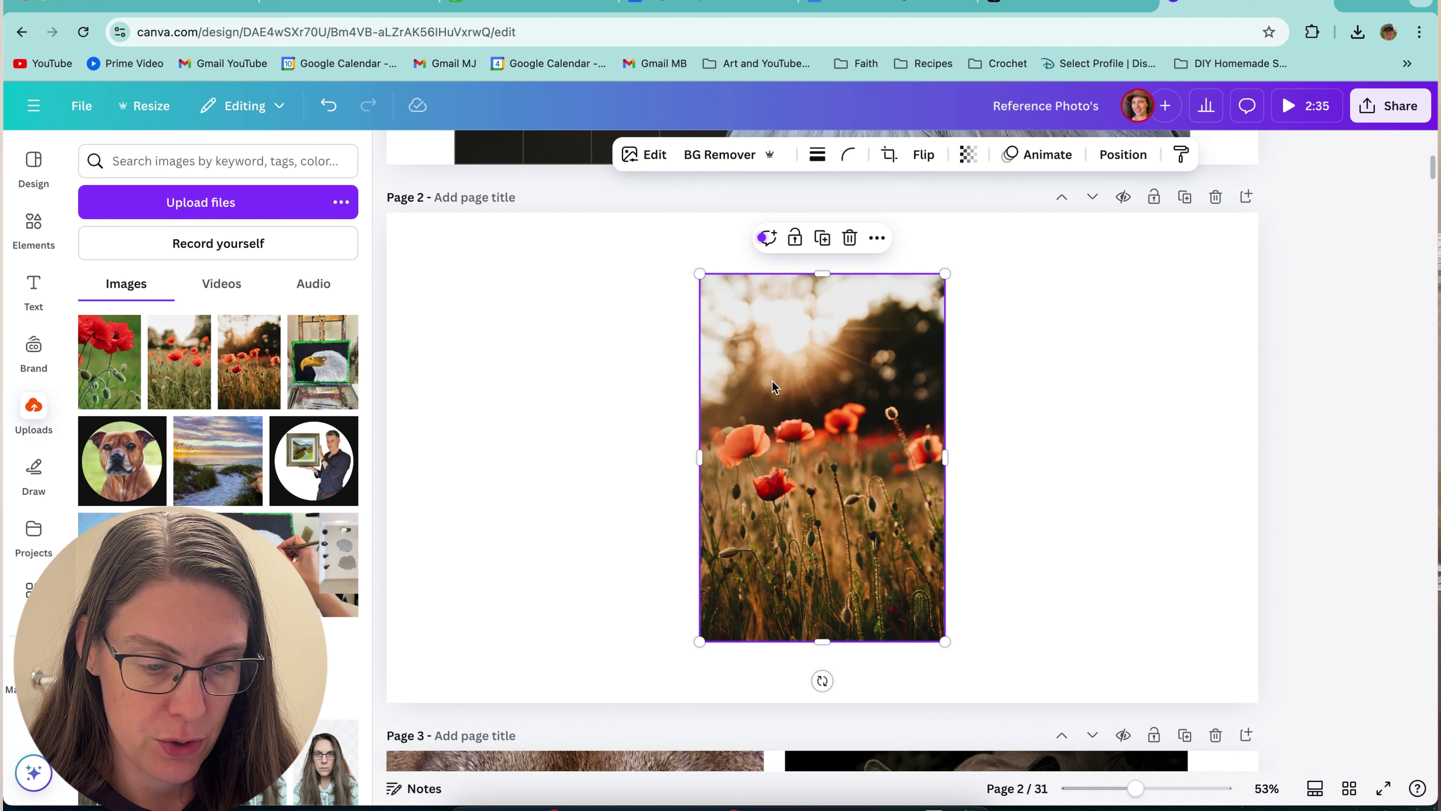
drag(773, 386, 464, 323)
drag(628, 580, 737, 692)
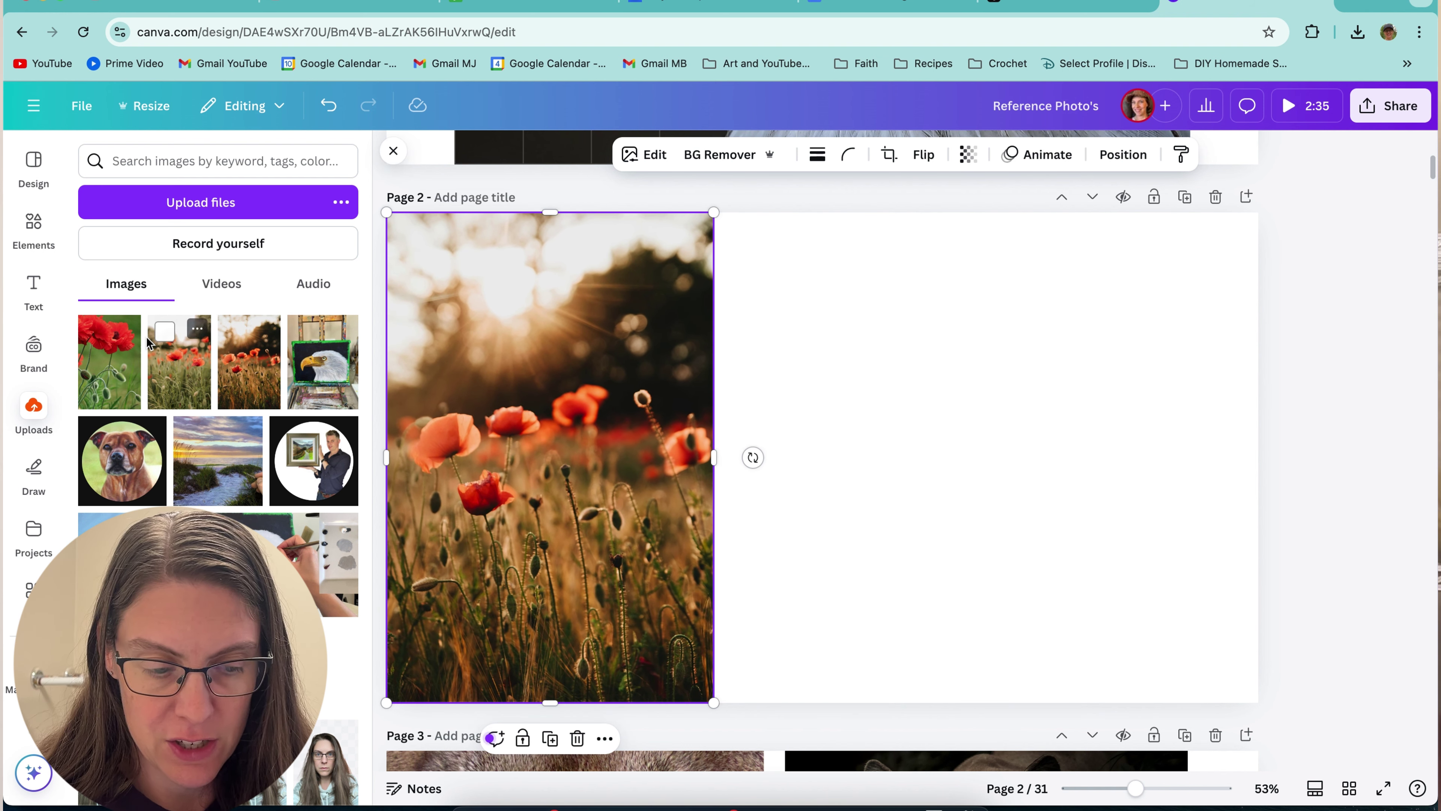
click(164, 332)
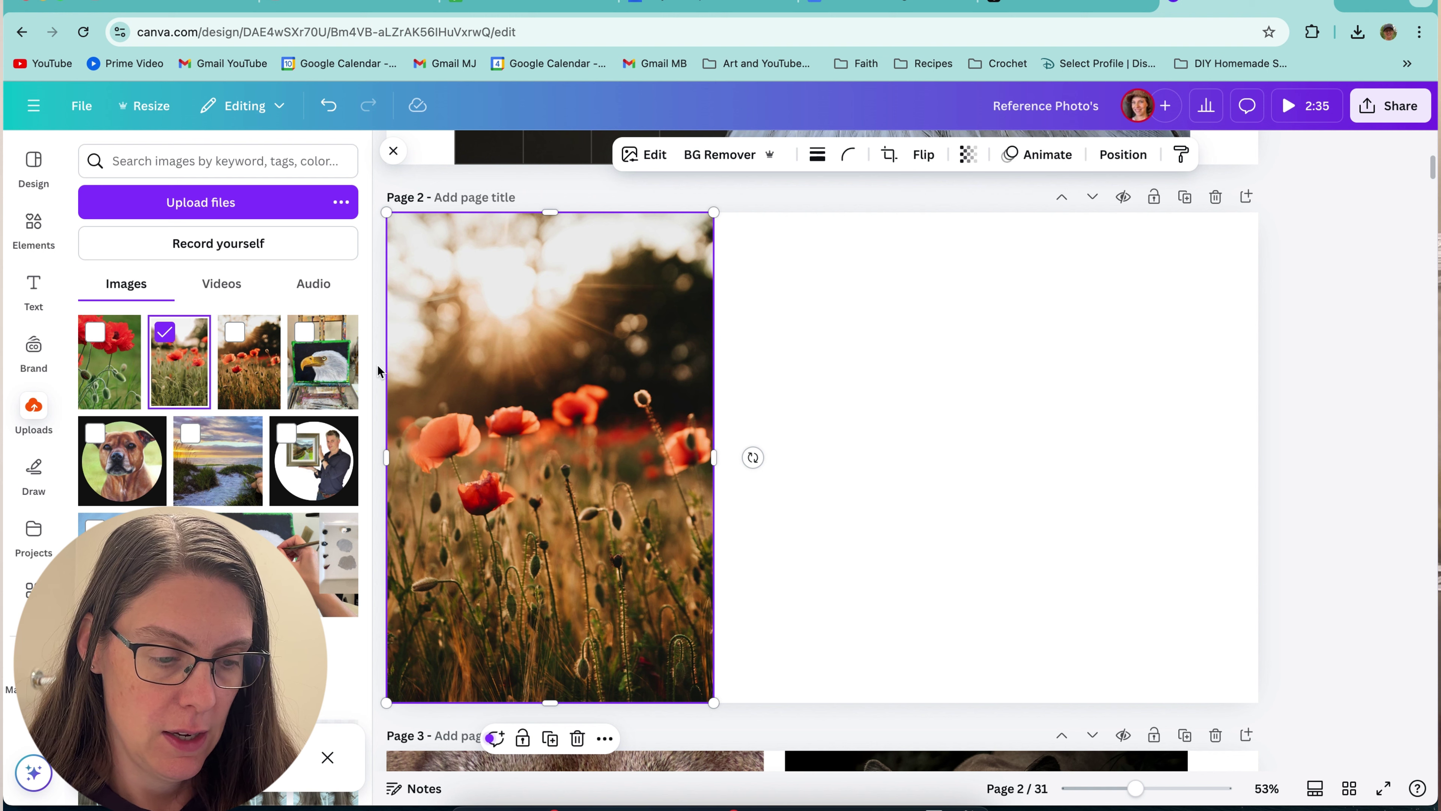
click(180, 343)
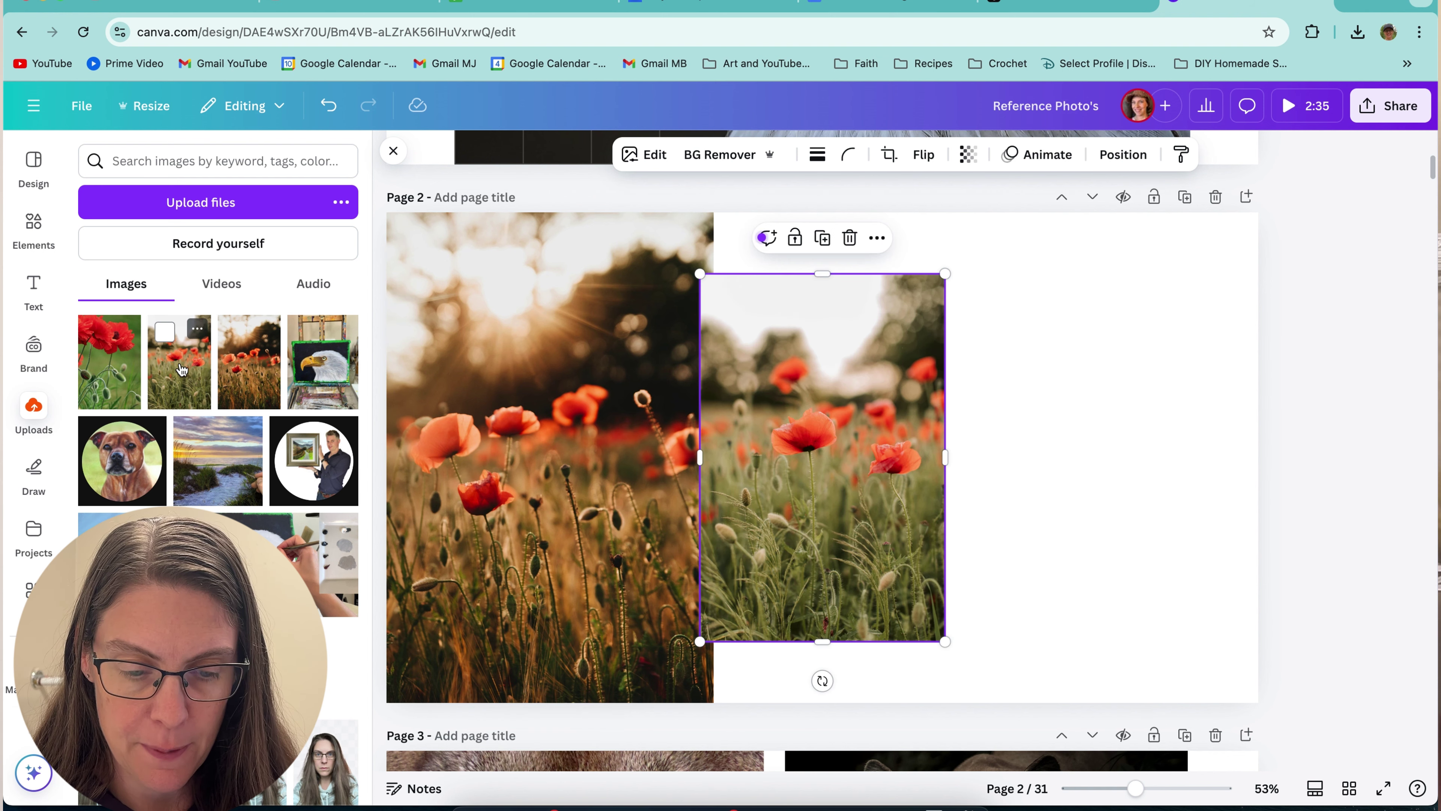
drag(891, 401, 951, 390)
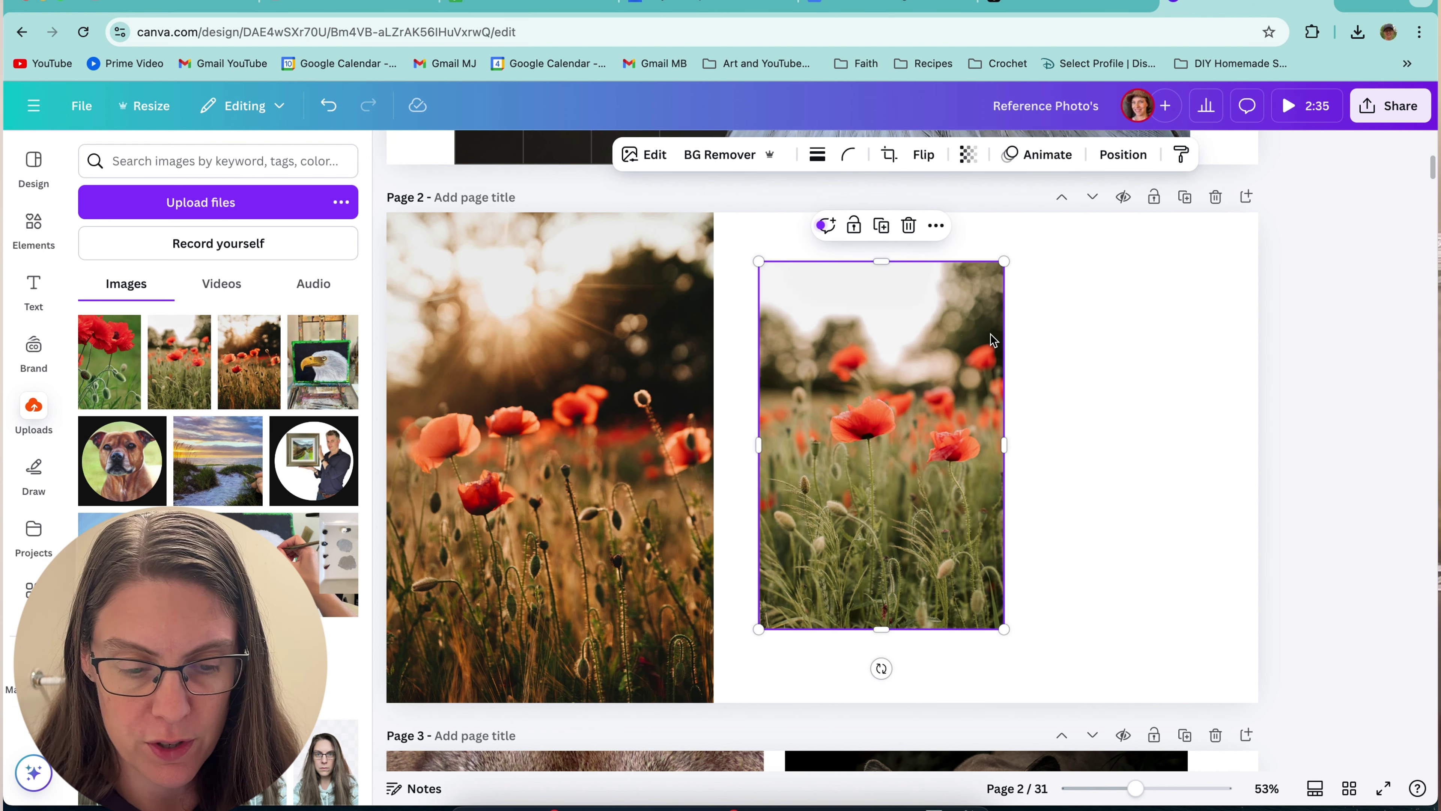
drag(1003, 262, 1064, 237)
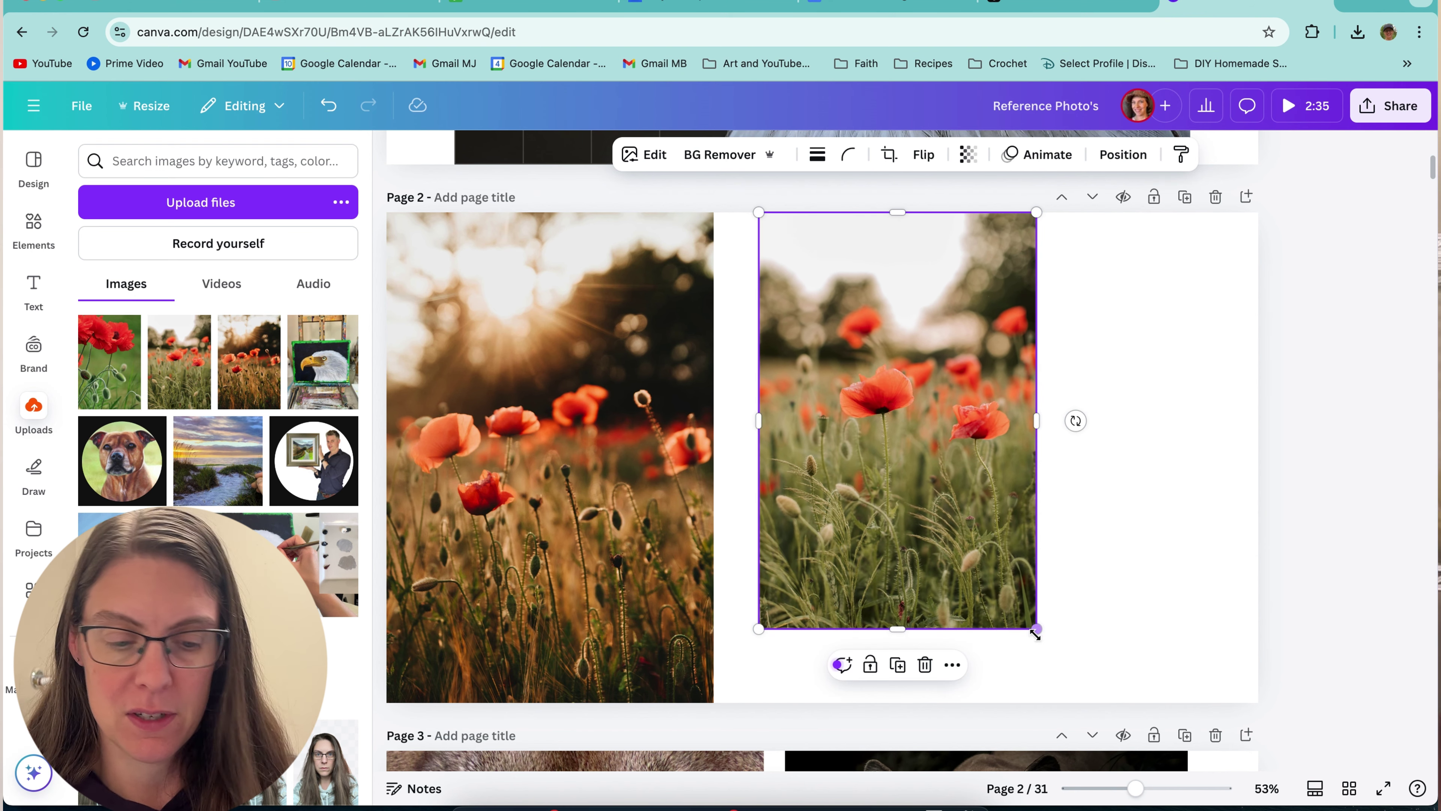
drag(1035, 631, 1097, 700)
click(1150, 558)
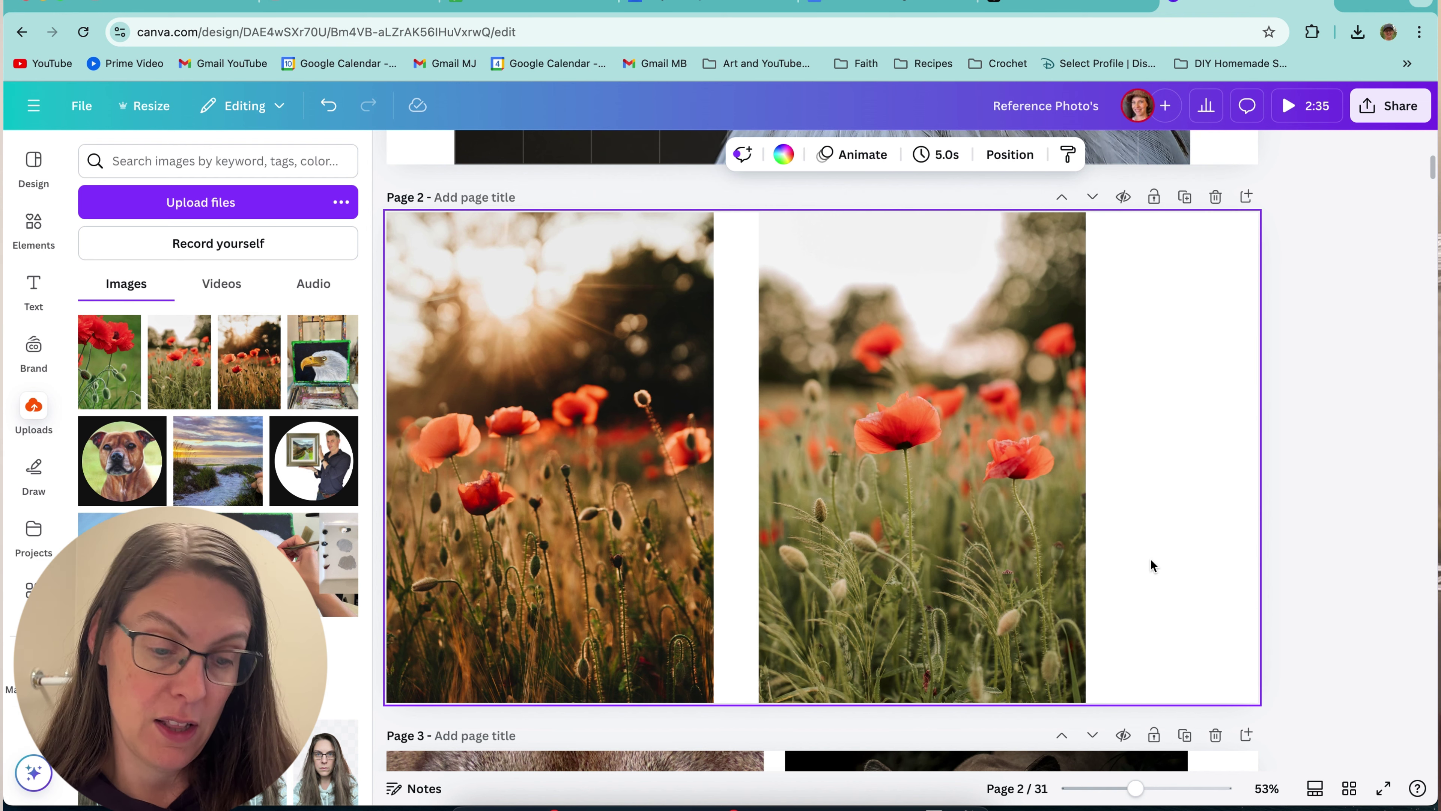
- Add the red close-up poppy photo, stretch it to page height, and delete extra page 3
click(1246, 197)
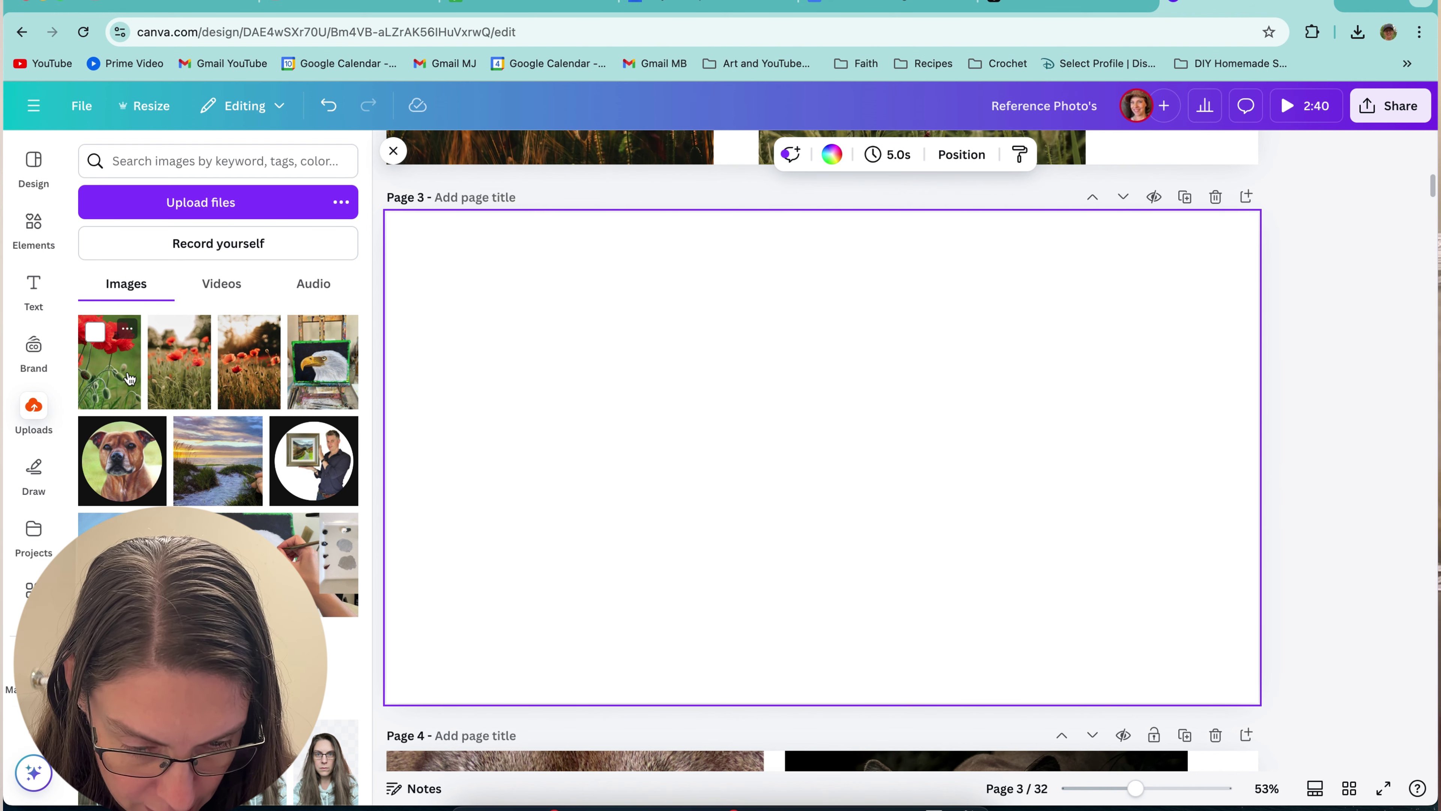
click(129, 379)
scroll(756, 407, up, 5)
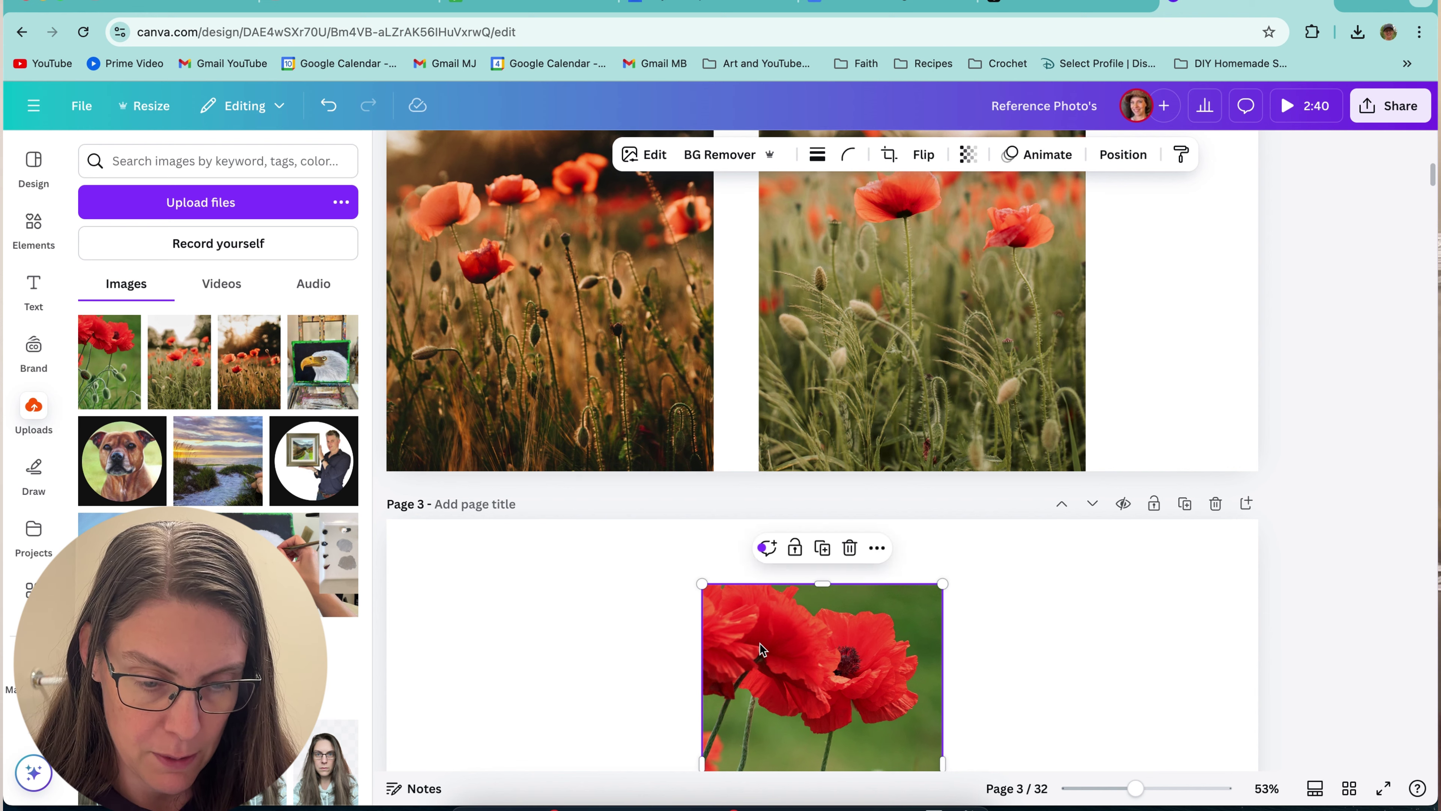
drag(760, 643, 1008, 189)
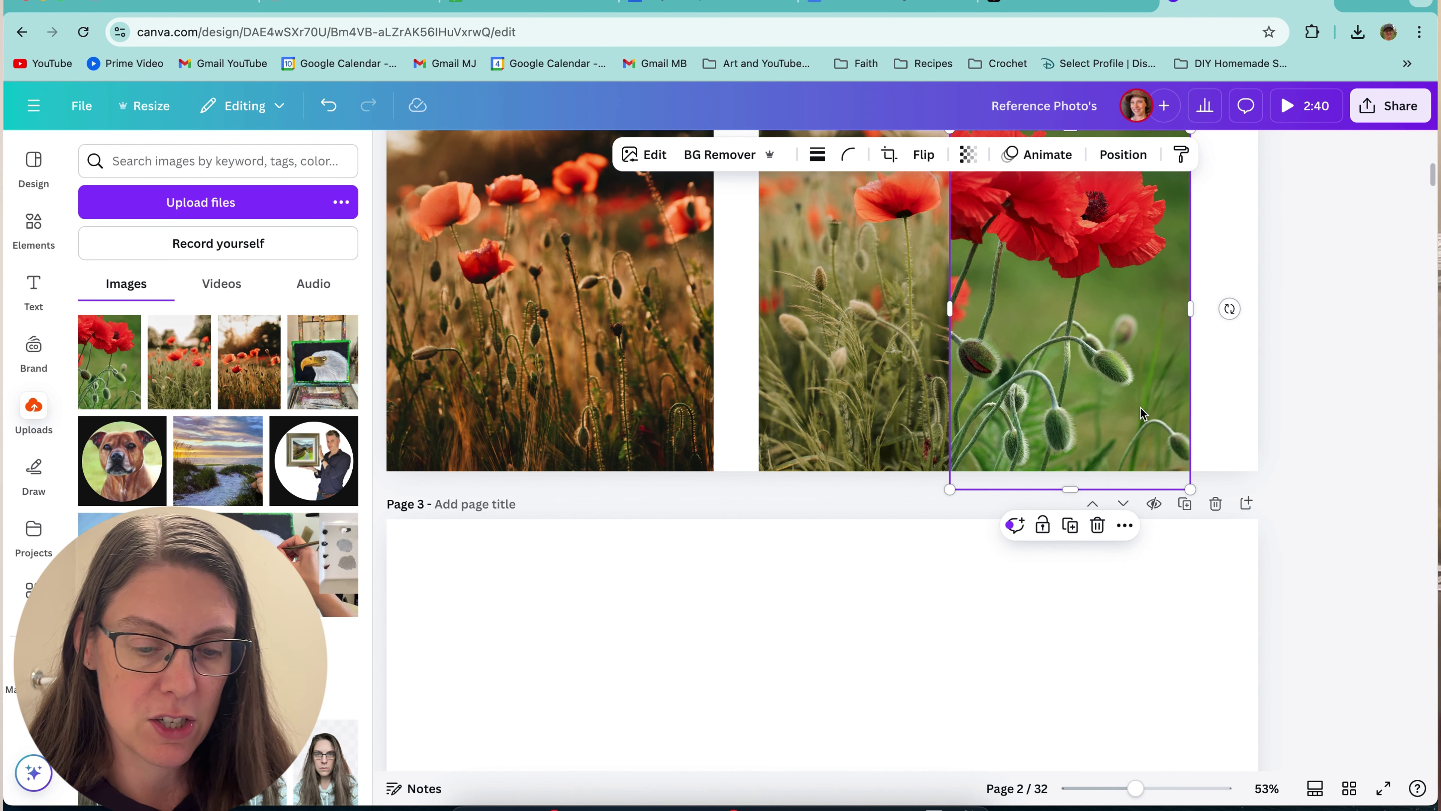
scroll(1222, 537, up, 3)
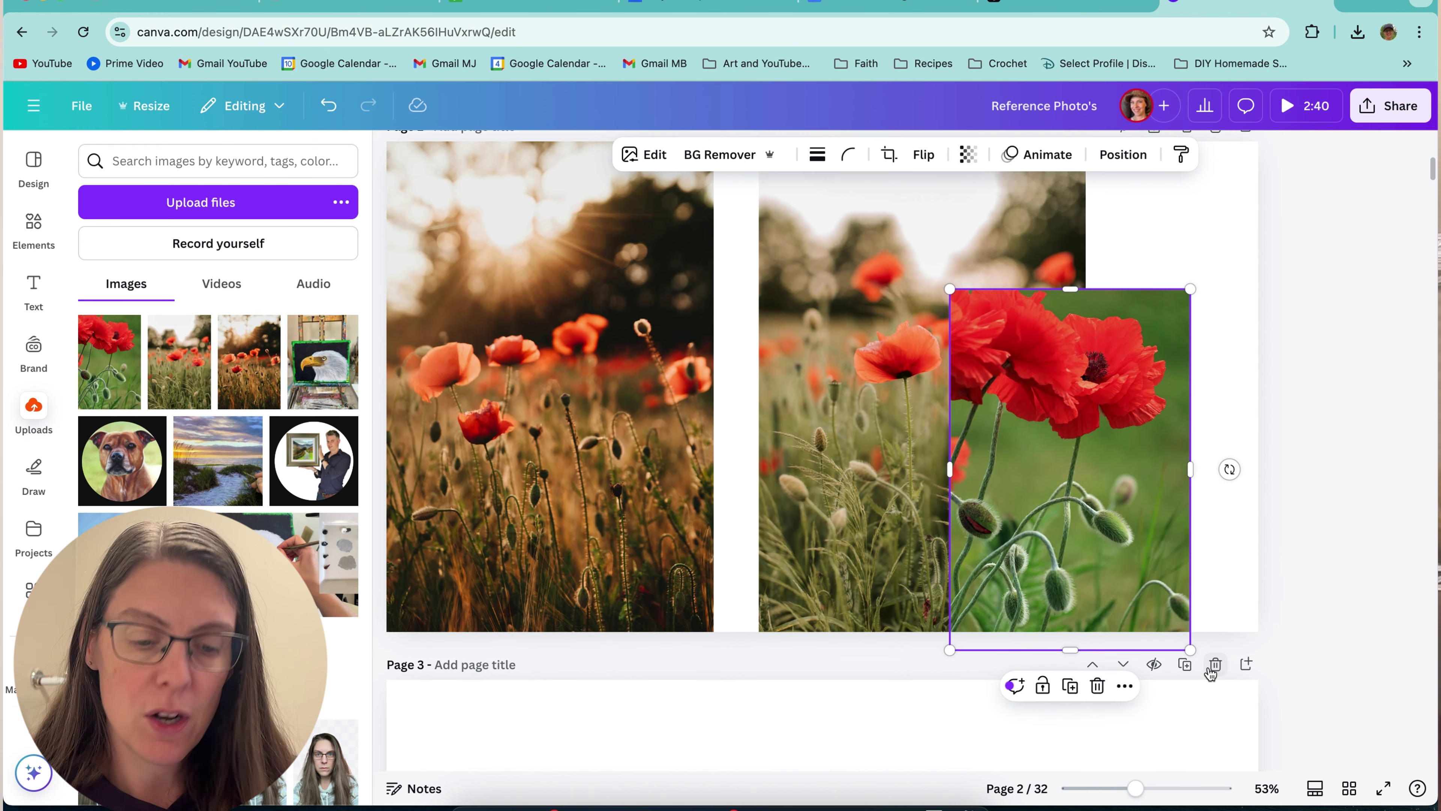
click(1208, 670)
scroll(1048, 458, up, 2)
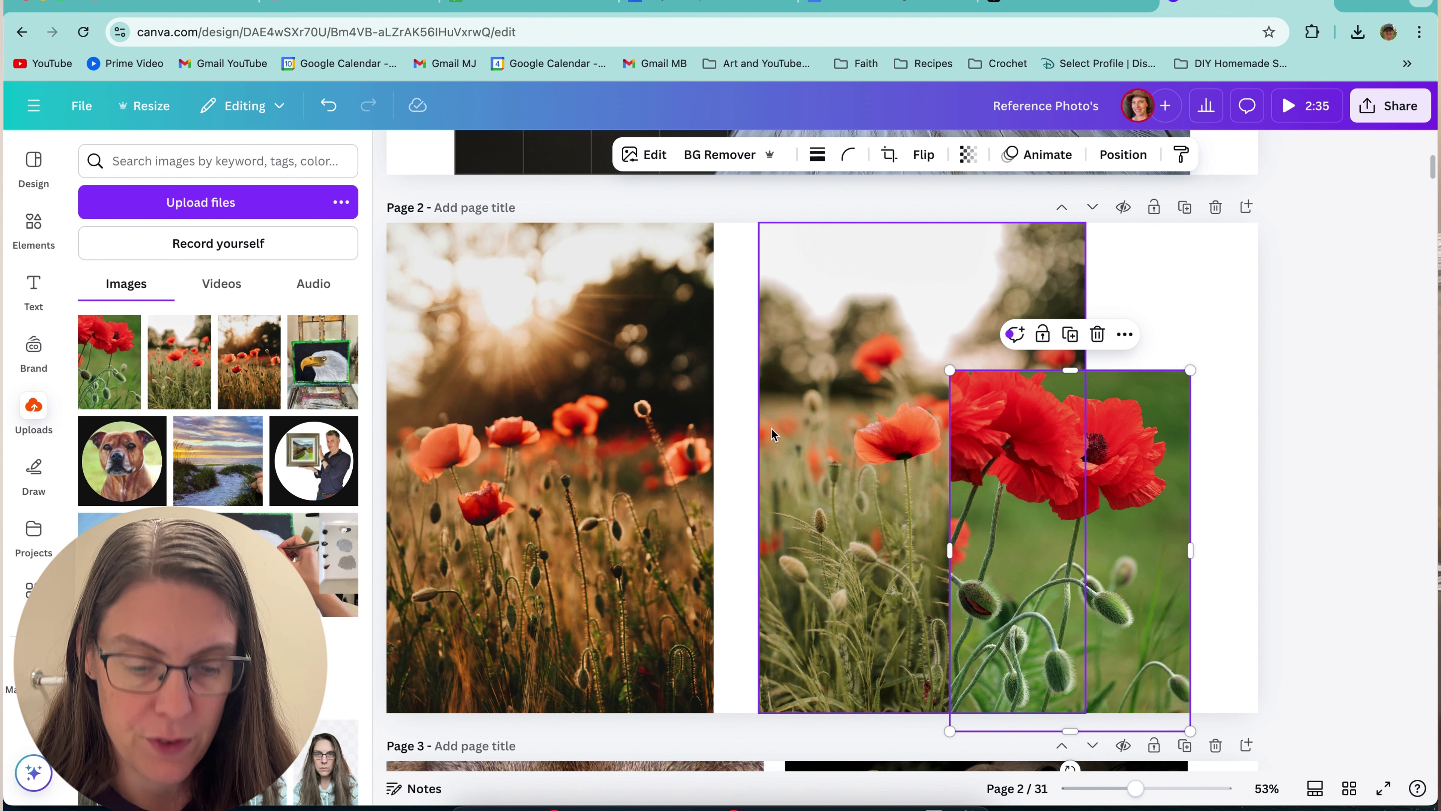
drag(771, 428, 945, 430)
drag(1023, 503, 779, 442)
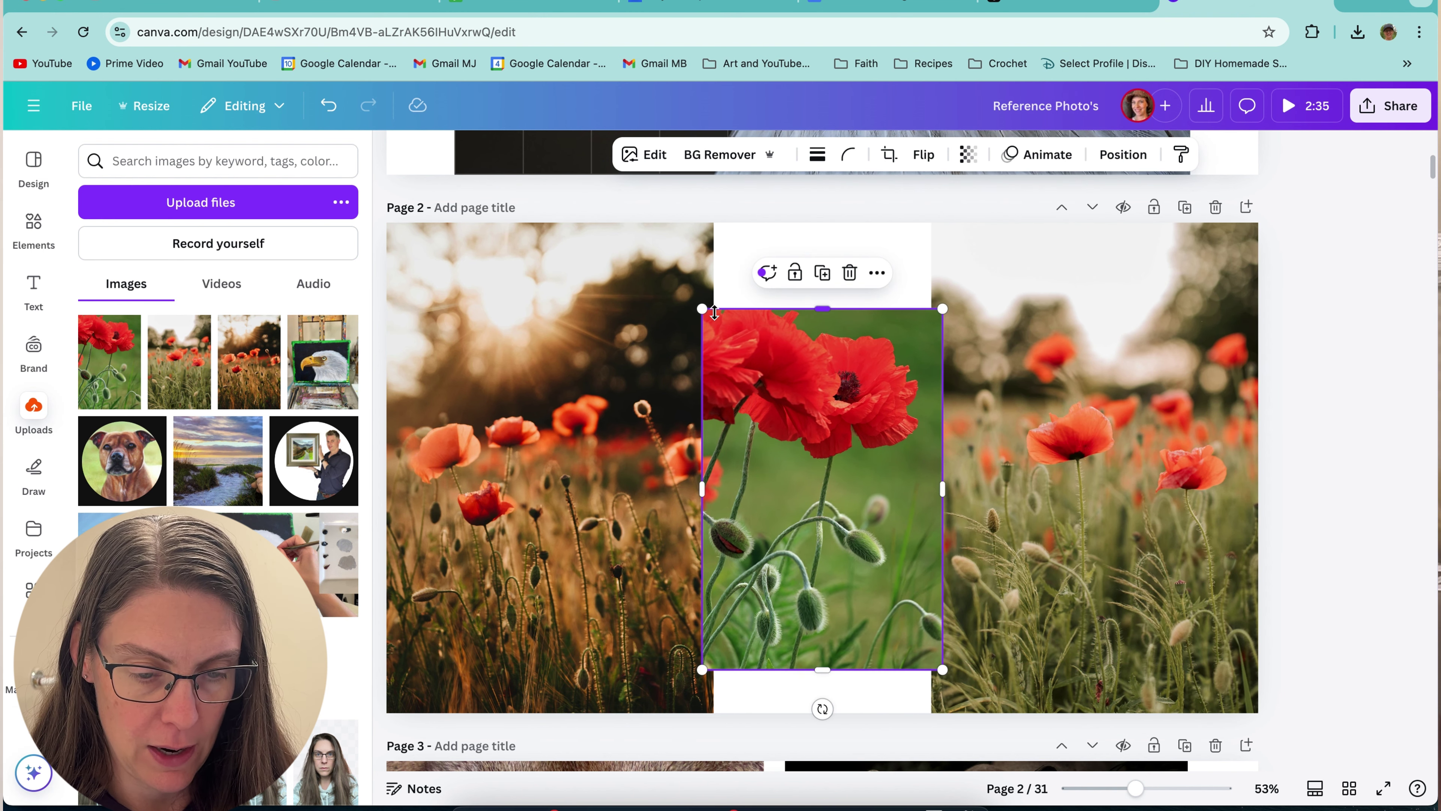
drag(942, 308, 1038, 249)
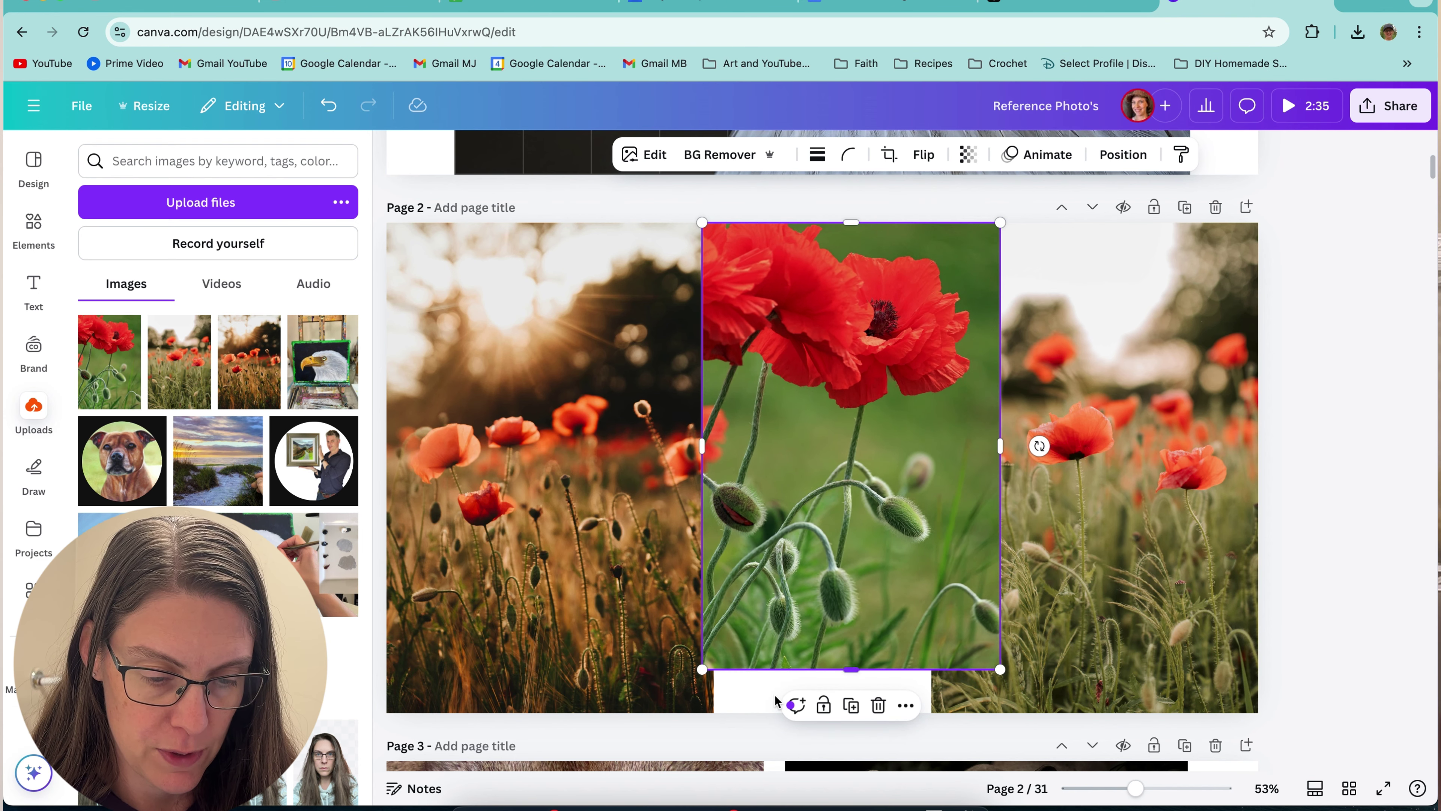
drag(690, 703, 679, 722)
click(756, 736)
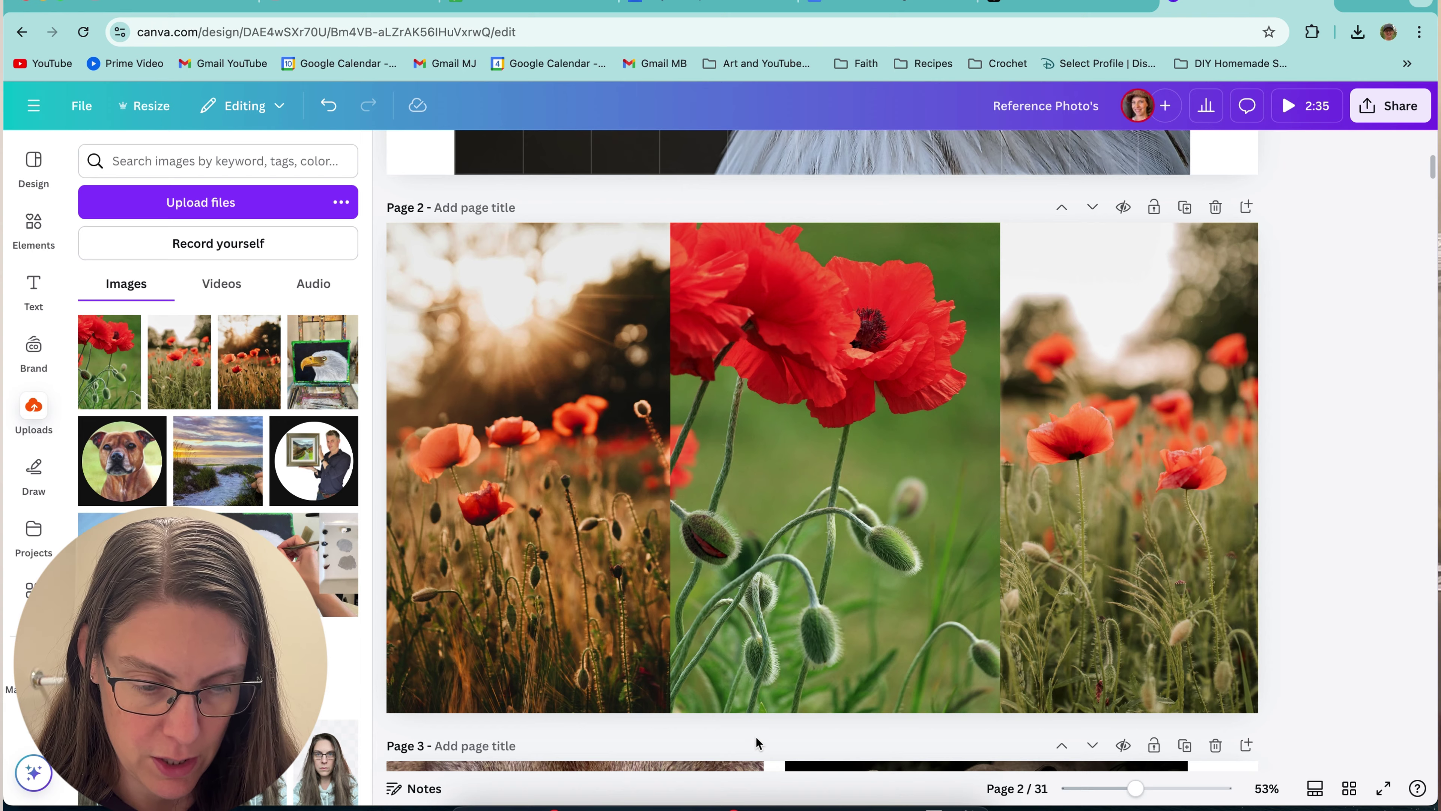
- Zoom in and move the red close-up poppy photo left over the sunlit photo
click(635, 431)
scroll(675, 432, up, 5)
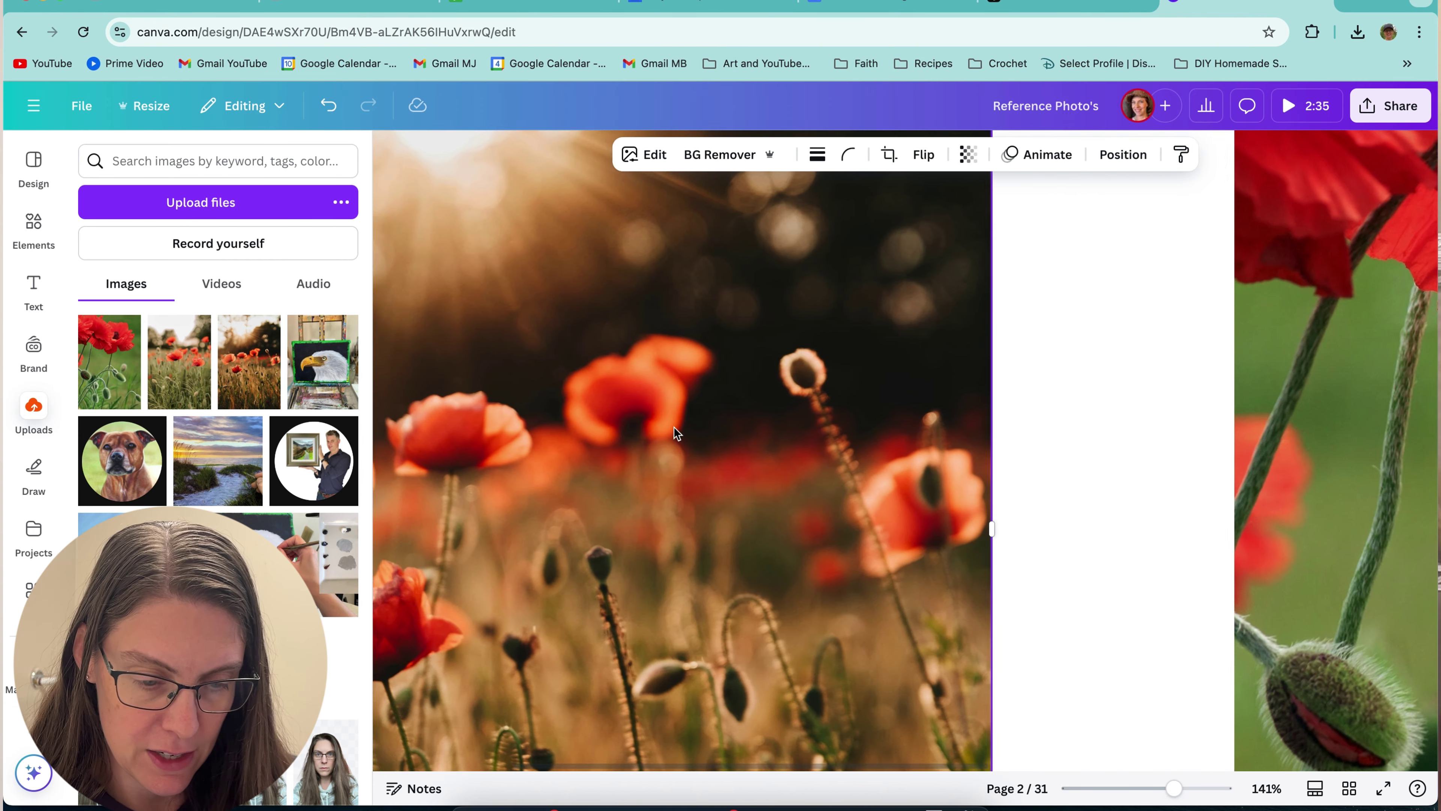
scroll(674, 432, left, 5)
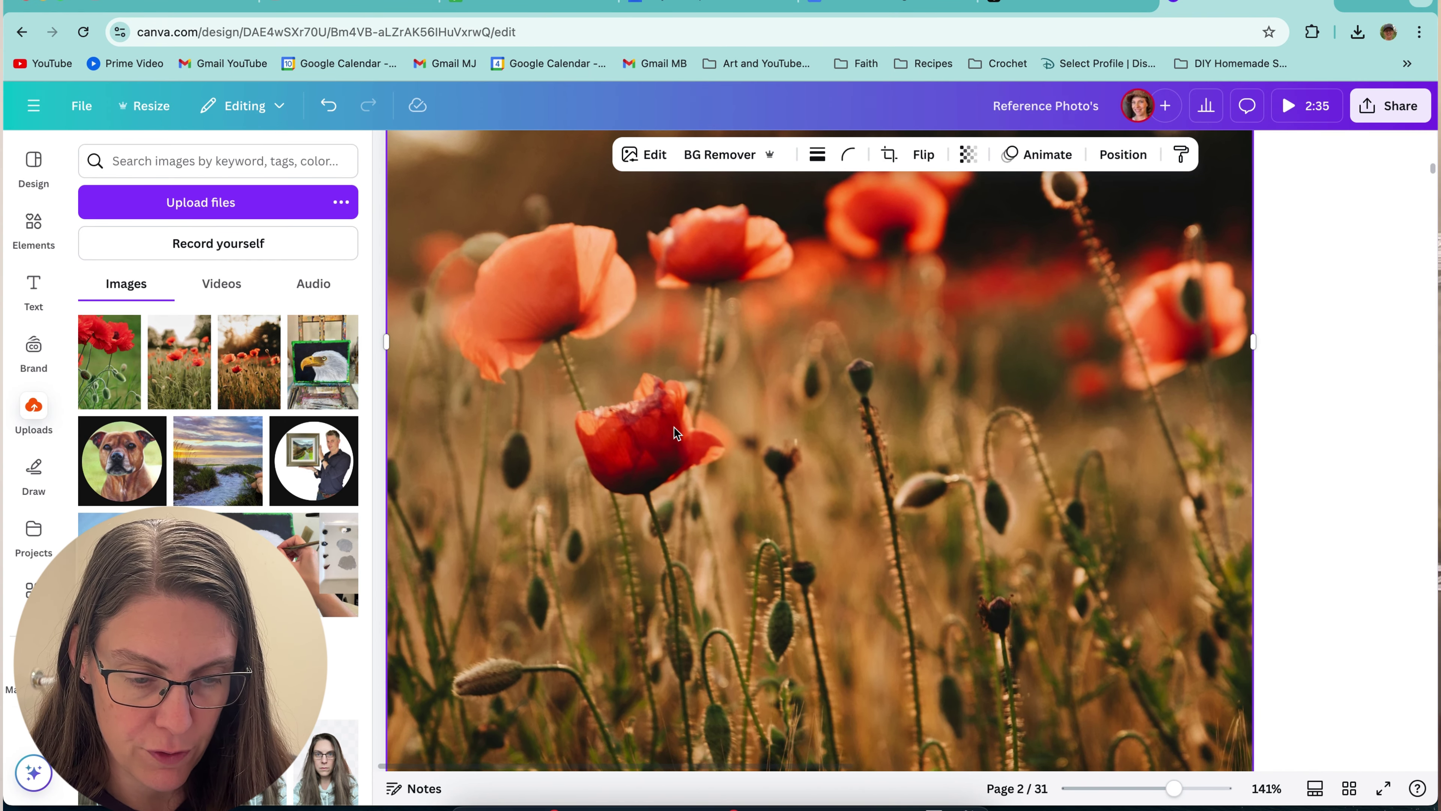
scroll(678, 433, up, 4)
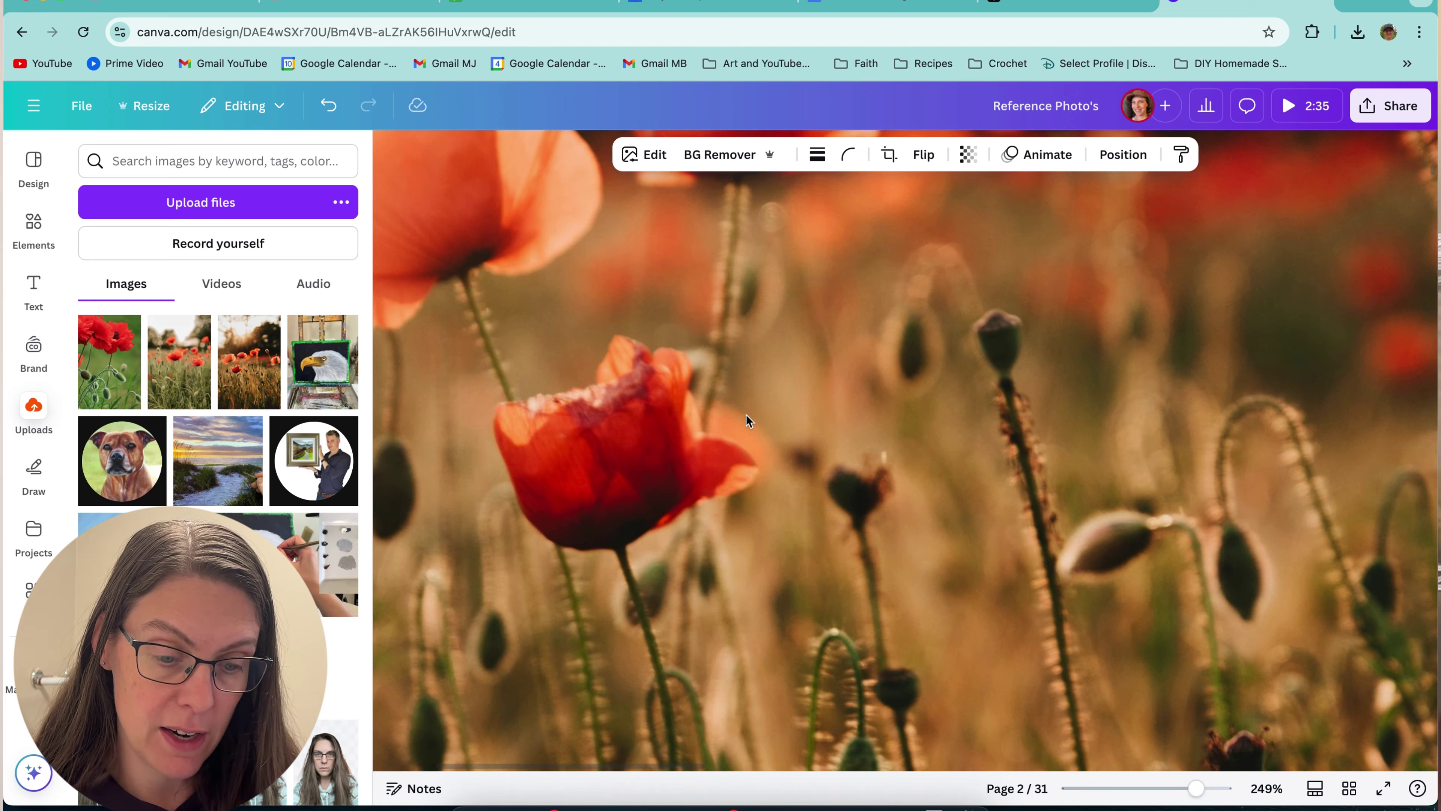
scroll(746, 421, down, 5)
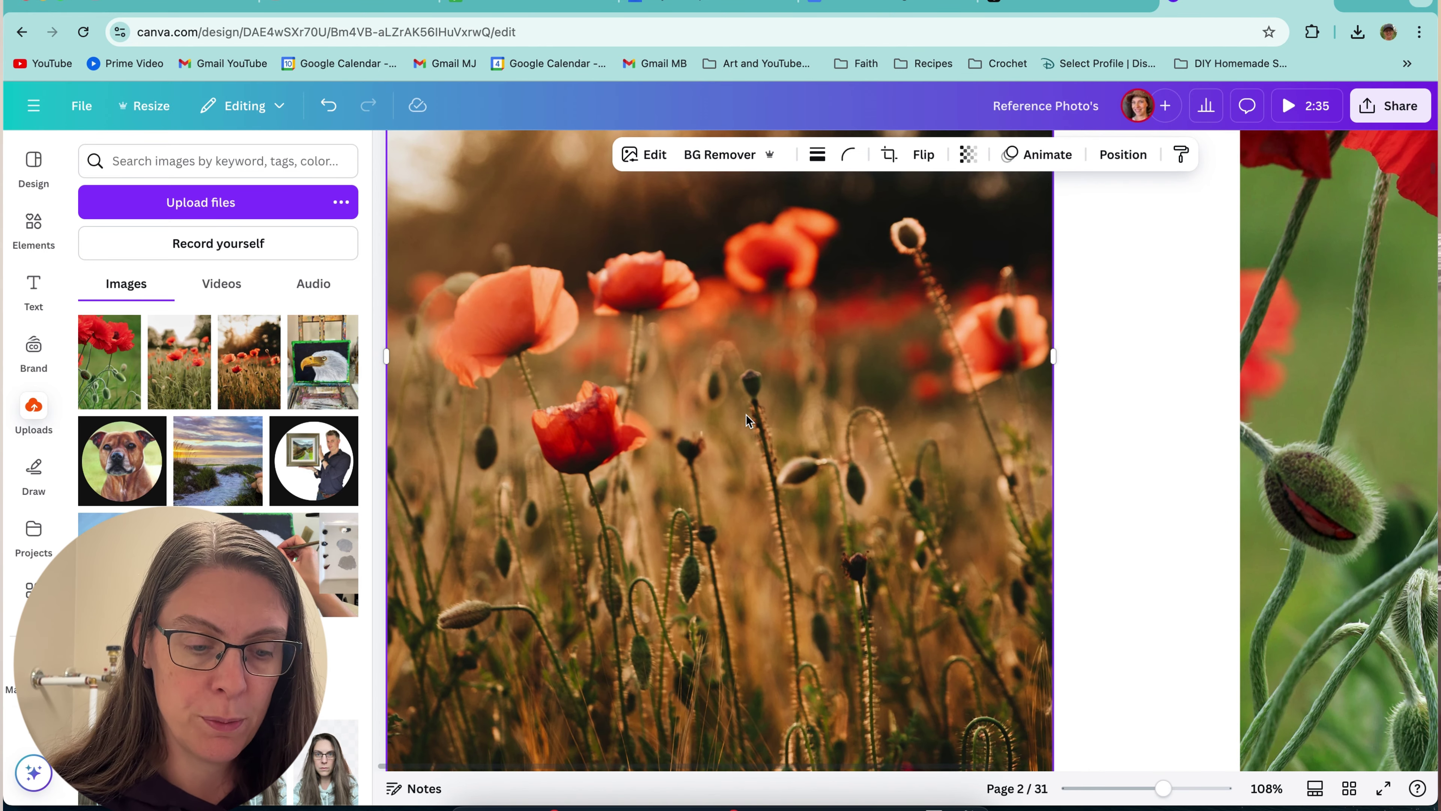
scroll(853, 442, down, 5)
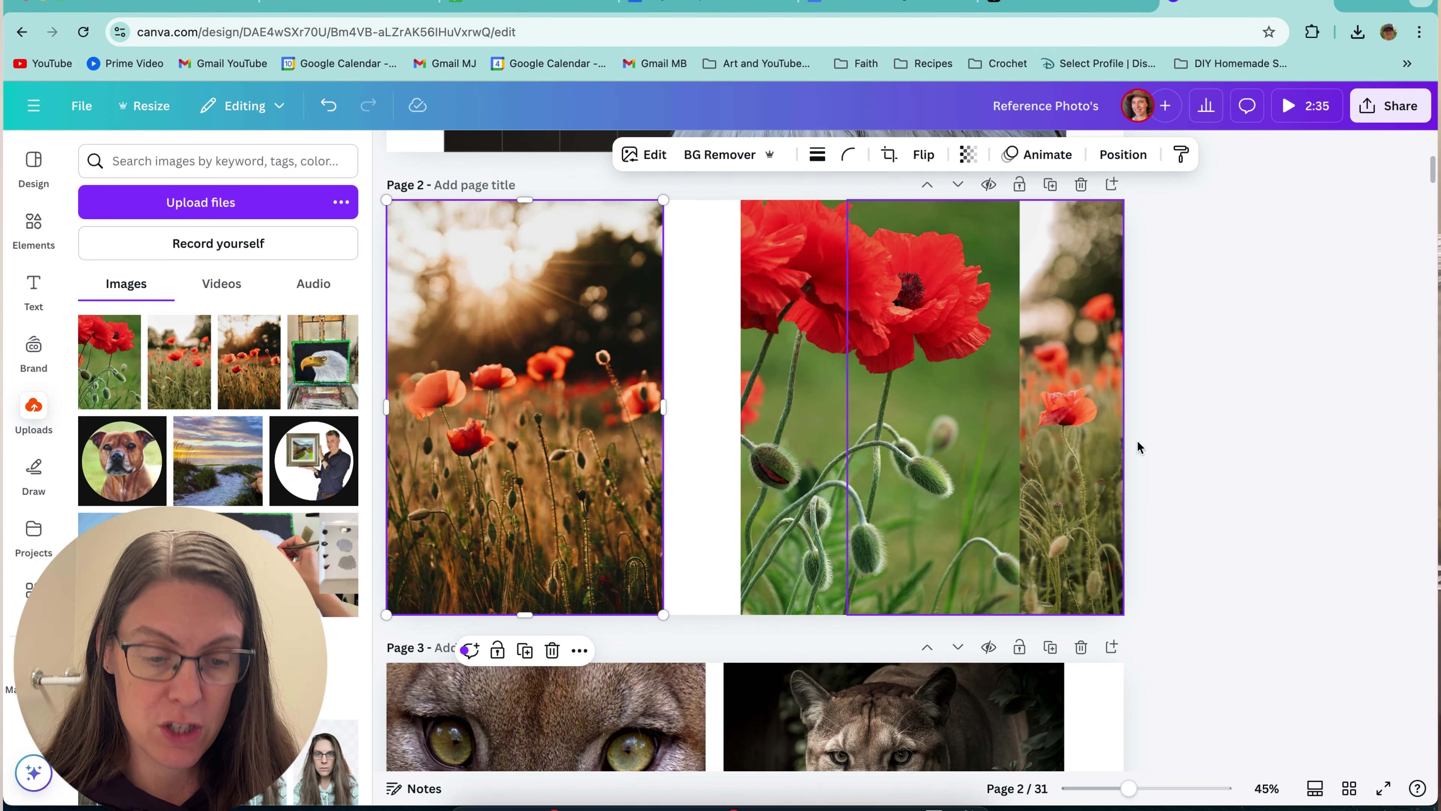
click(784, 470)
drag(785, 470, 454, 463)
- Select the right poppy field photo and zoom back out to review page 2
click(939, 457)
scroll(937, 451, up, 8)
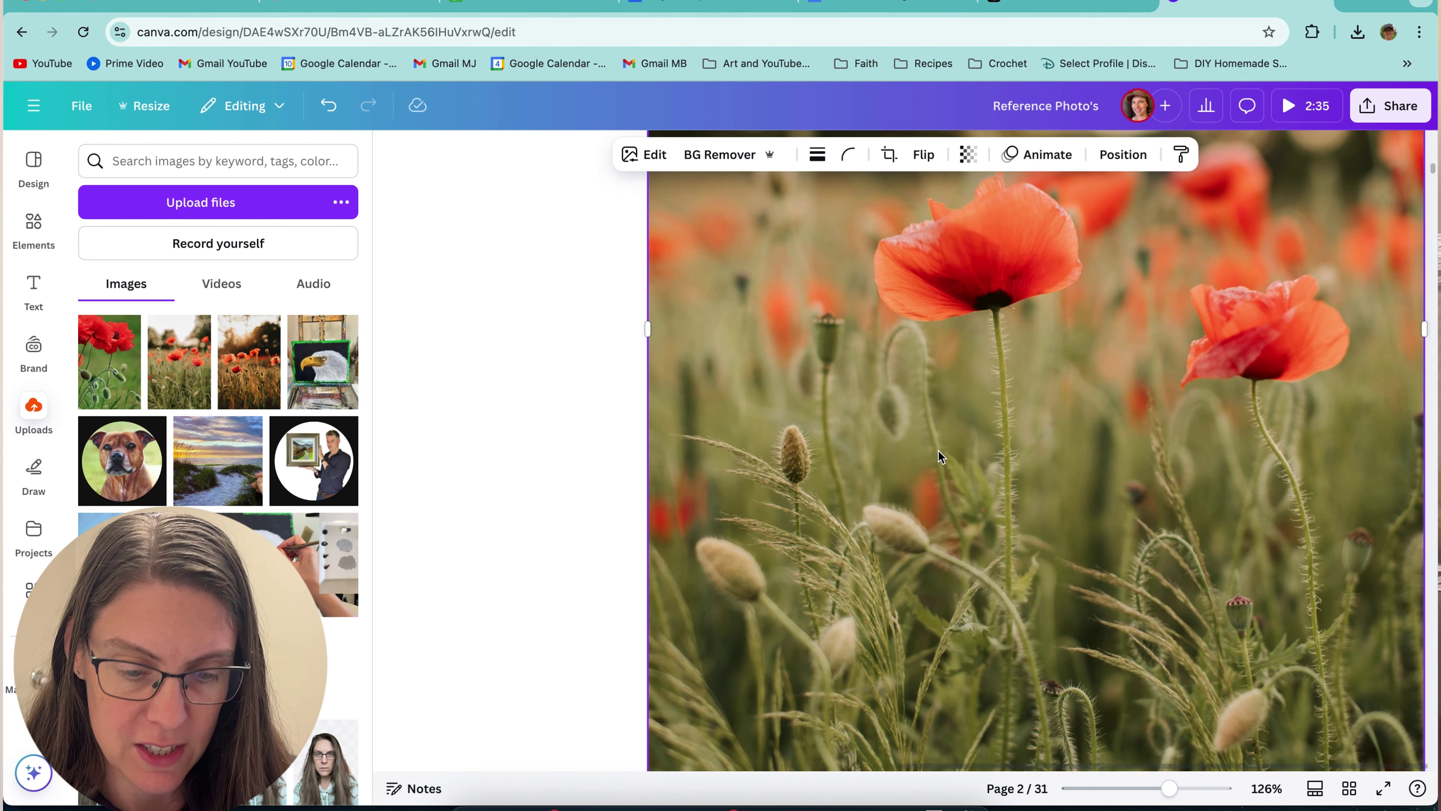
scroll(1111, 429, up, 5)
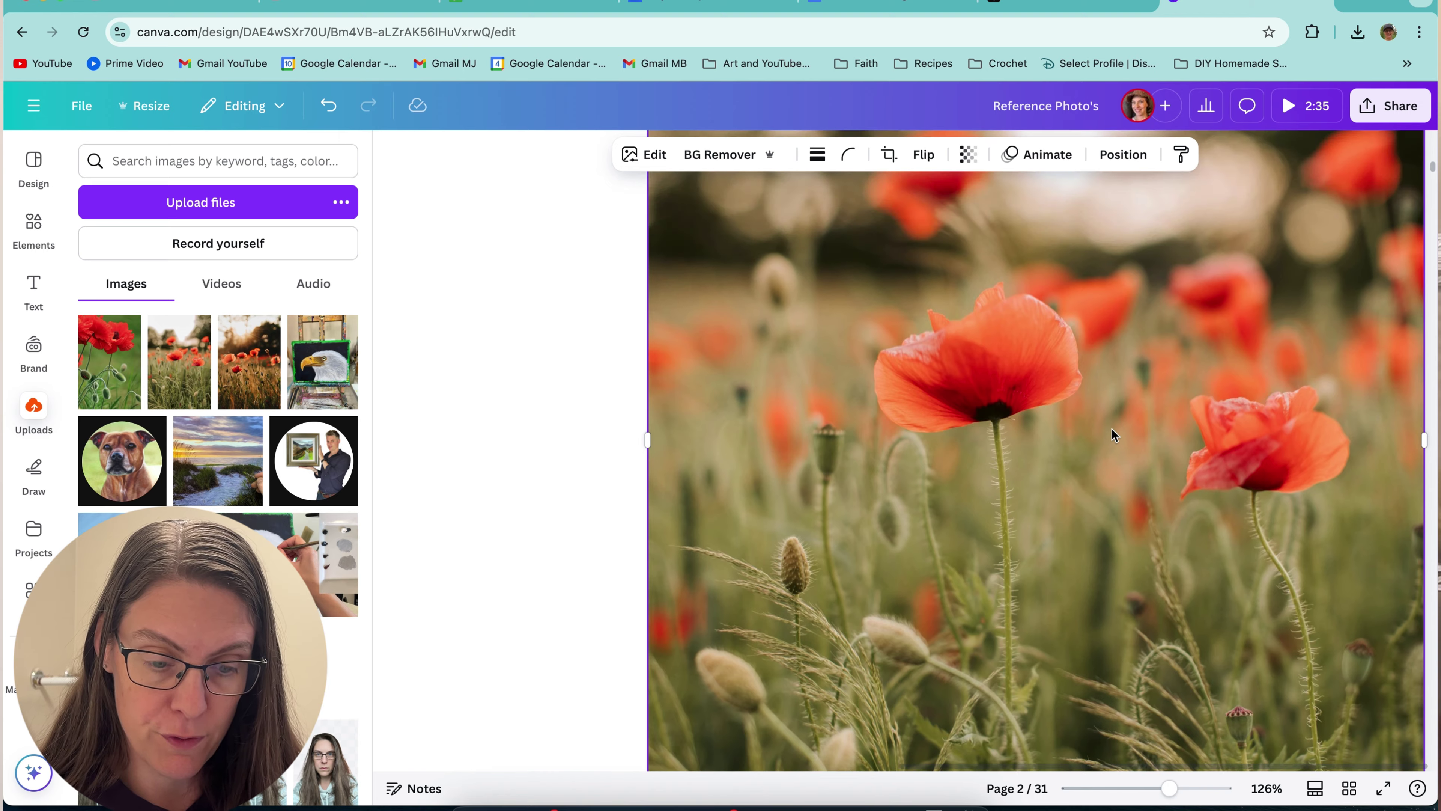
scroll(1112, 432, up, 3)
scroll(1111, 431, down, 6)
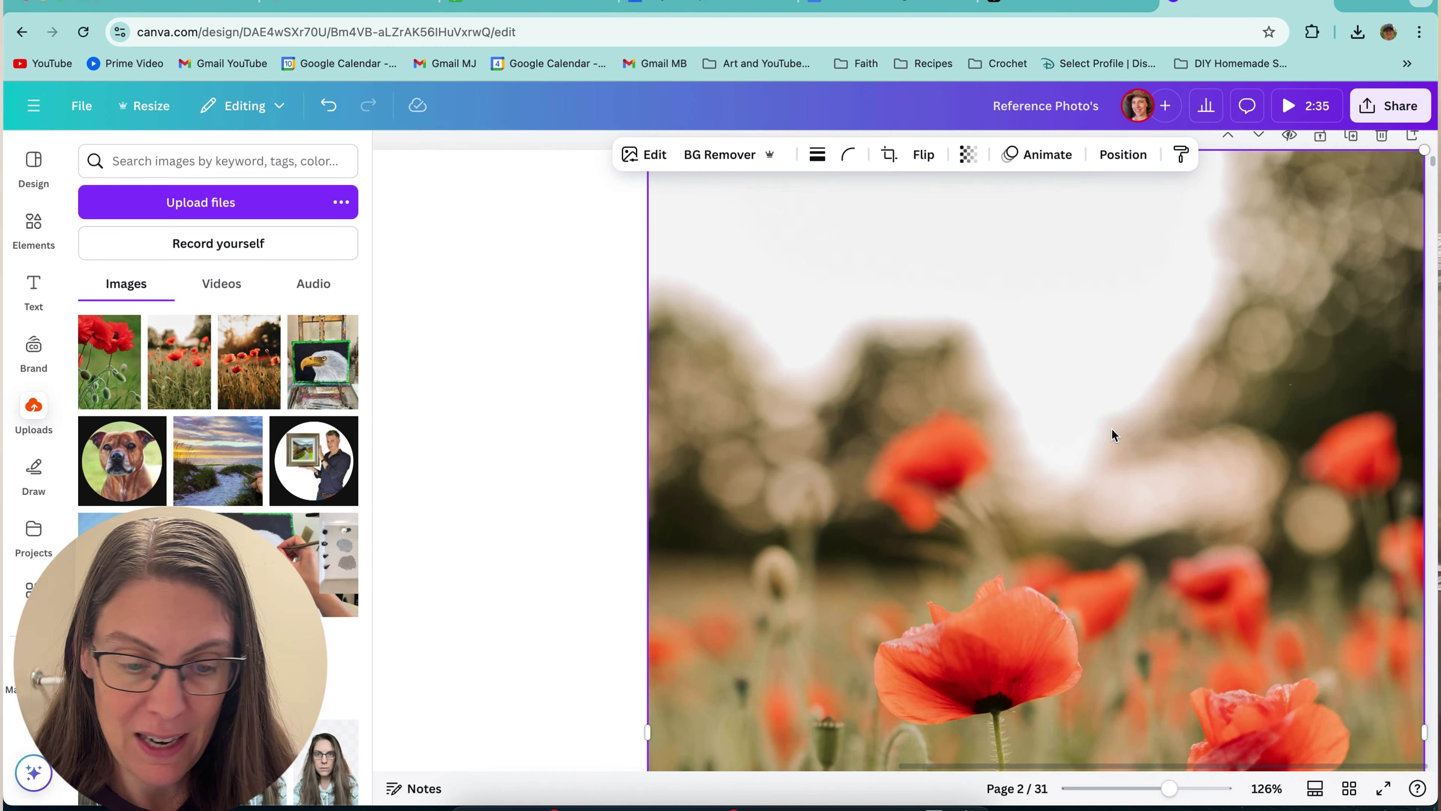
scroll(1111, 428, down, 8)
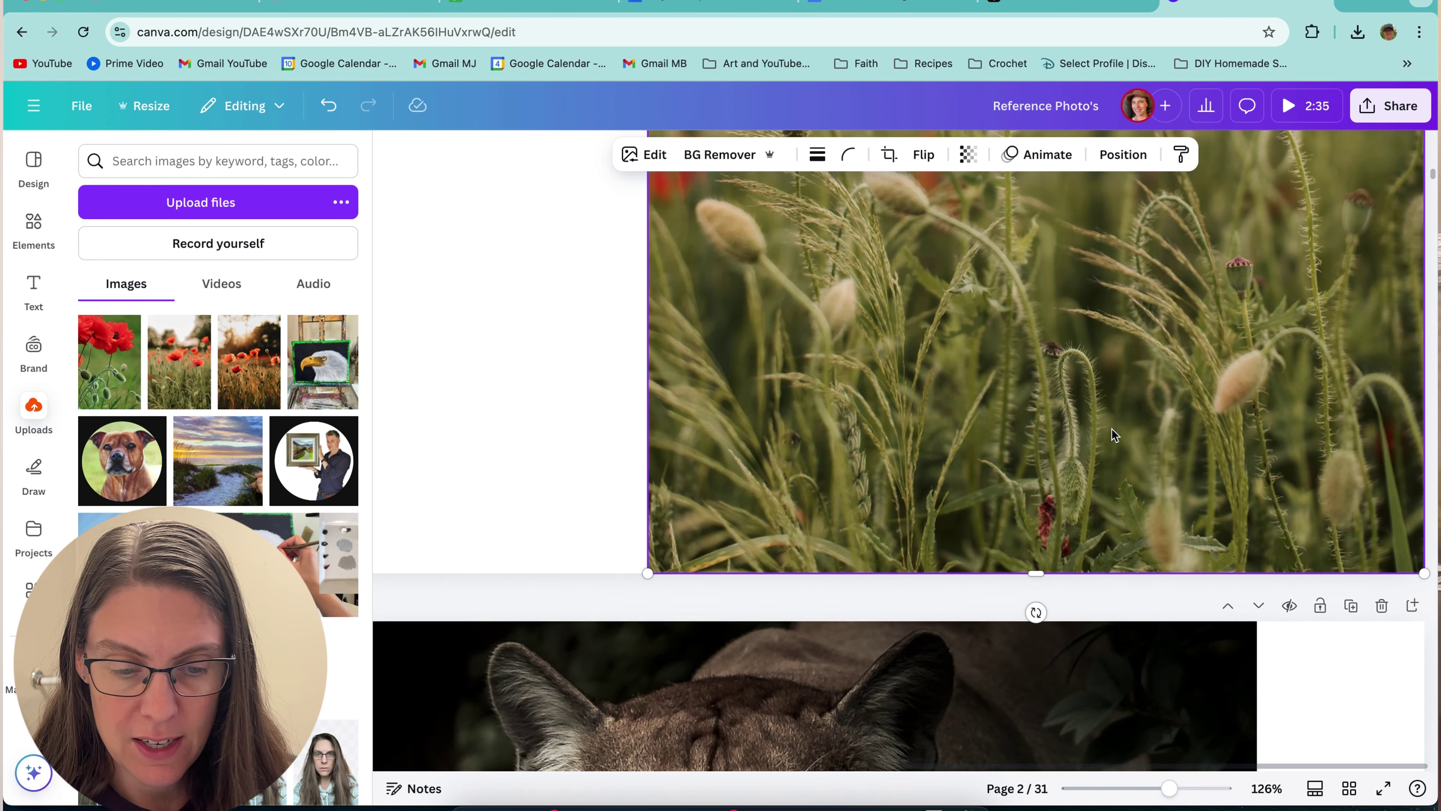
scroll(1111, 428, up, 4)
scroll(1111, 434, up, 1)
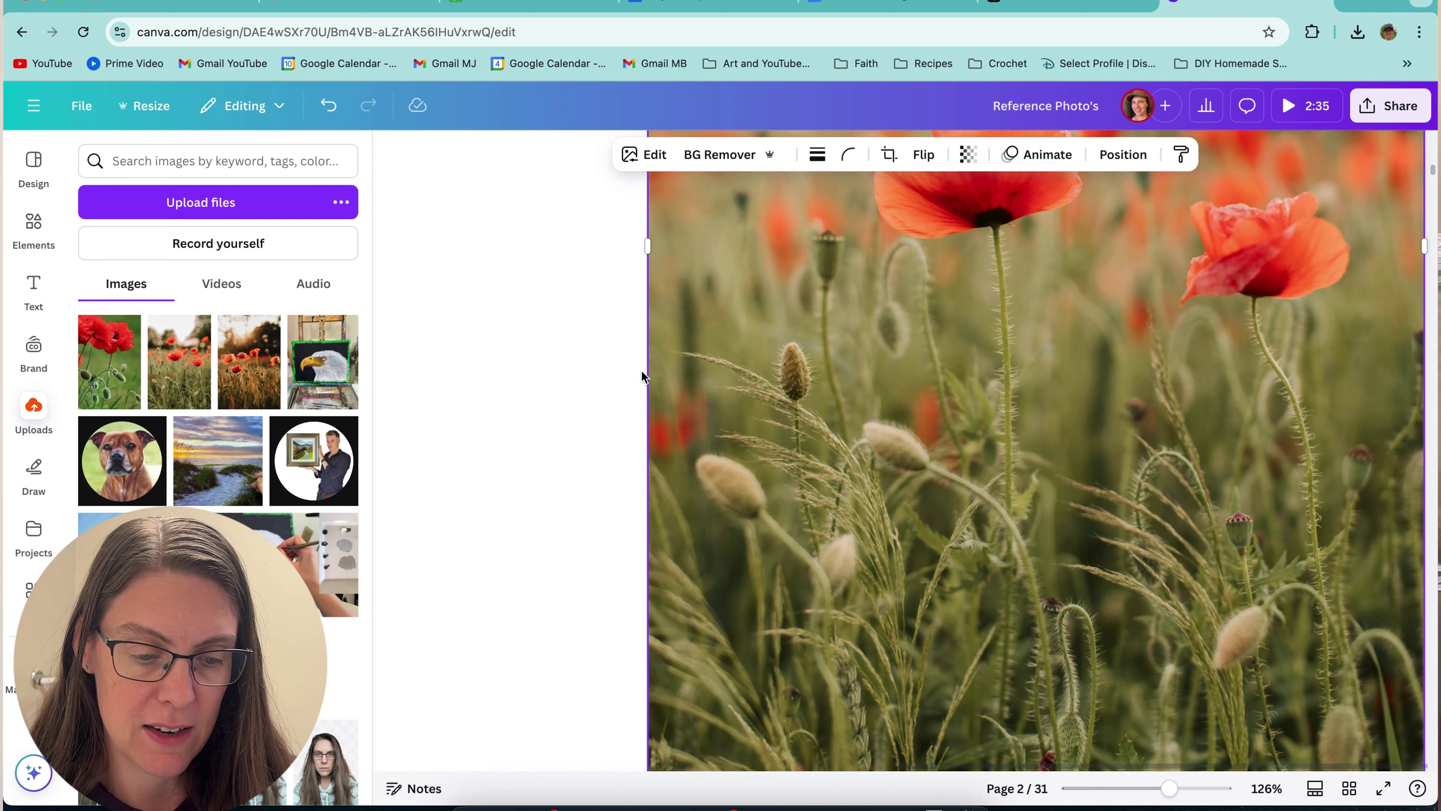
ctrl+scroll(585, 346, down, 6)
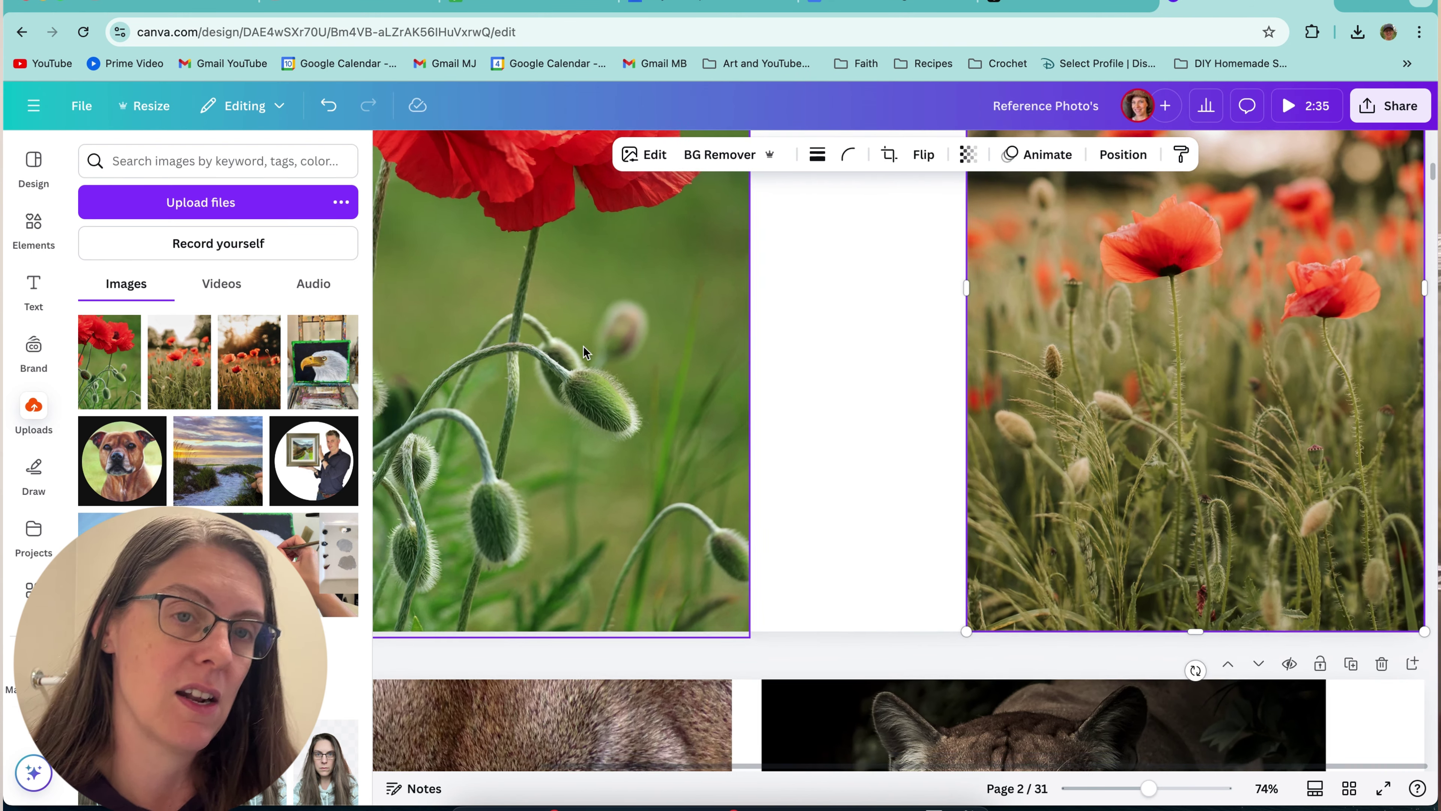
ctrl+scroll(583, 346, down, 3)
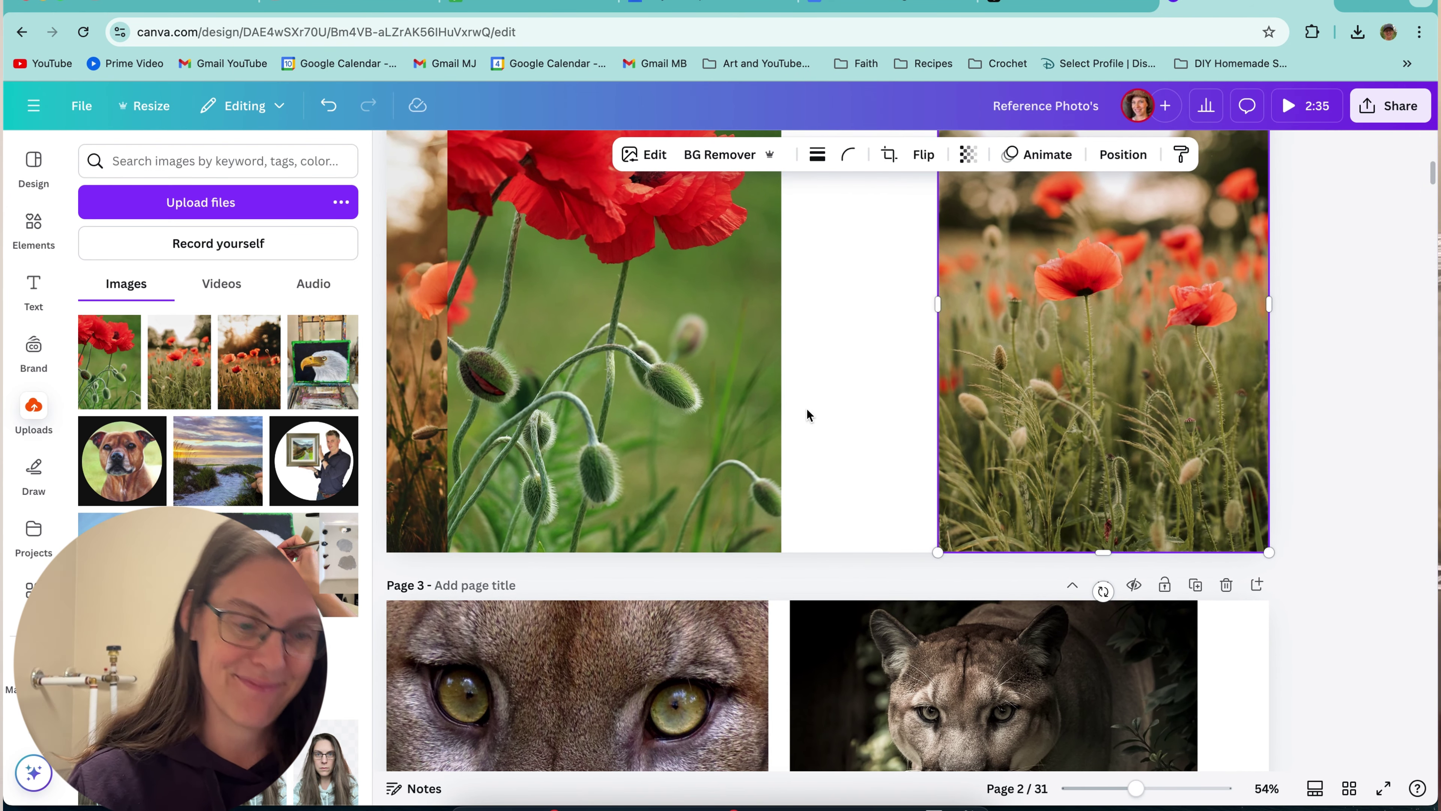
click(814, 404)
- Shift the poppy-bud photo right and trim the right field photo's top and bottom
drag(544, 401, 723, 401)
scroll(723, 401, up, 3)
drag(835, 421, 628, 768)
click(1107, 749)
drag(1103, 770, 1051, 647)
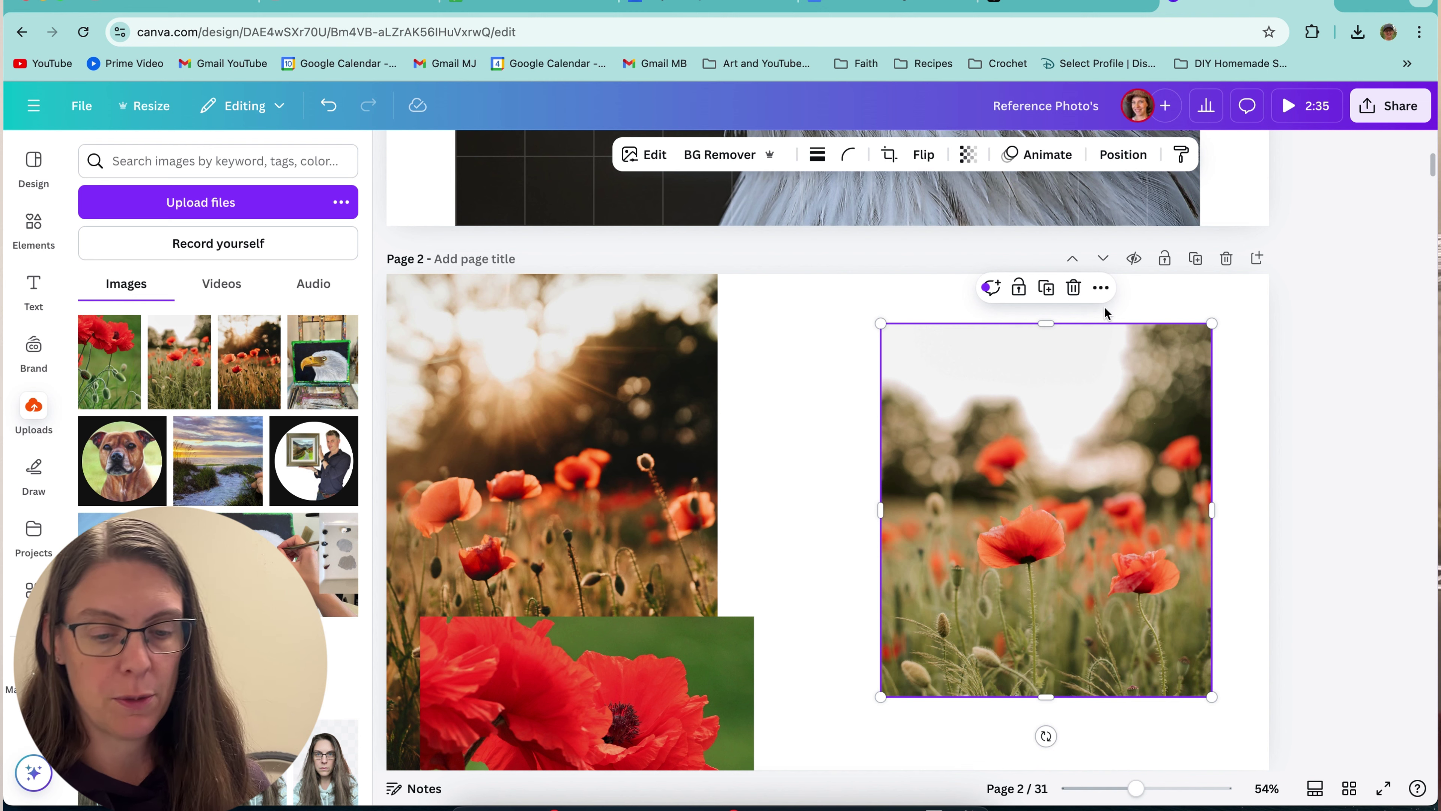
mouse_move(1046, 327)
mouse_down()
mouse_move(1046, 299)
mouse_move(1046, 339)
mouse_move(1045, 325)
mouse_up()
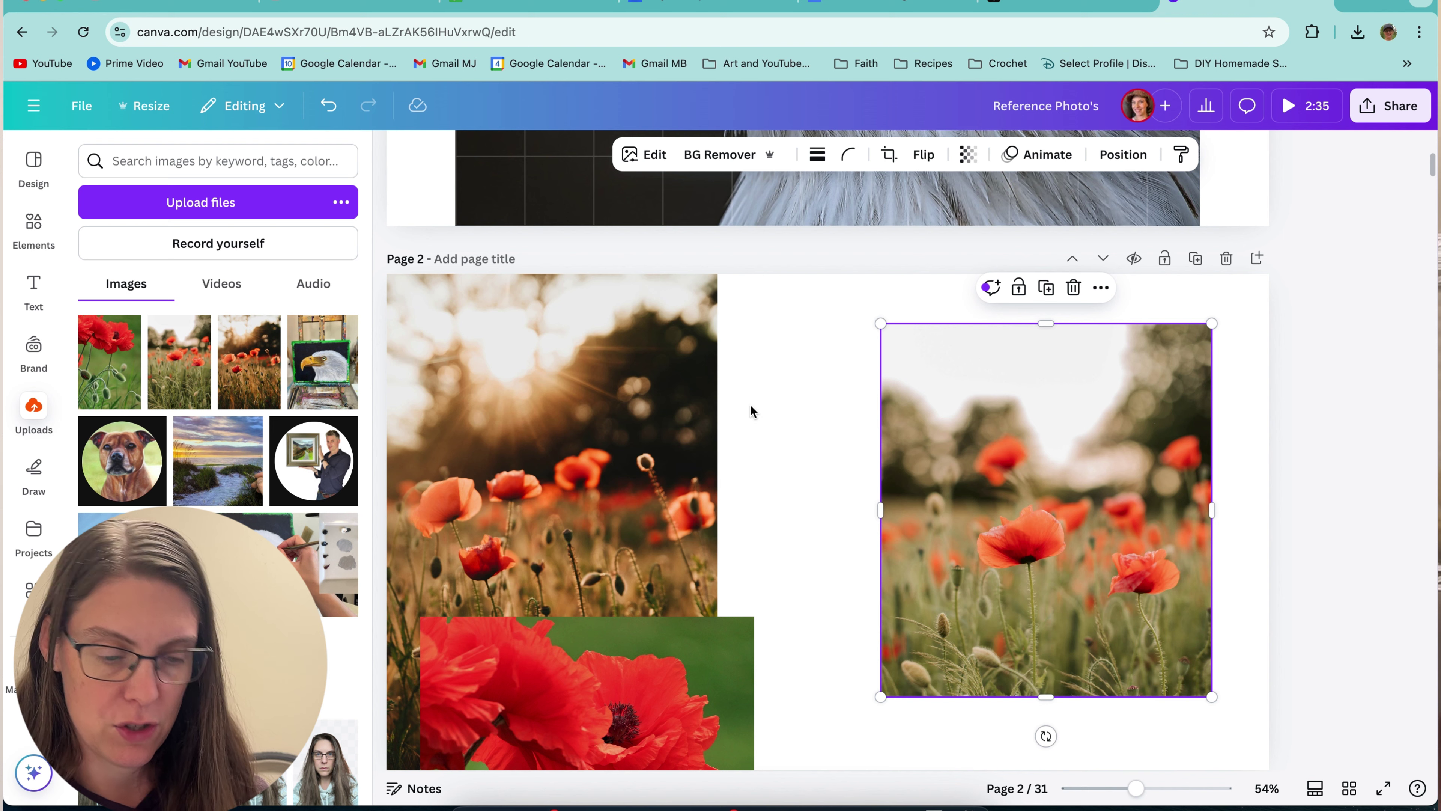
- Move the sunlit poppy photo behind the right-hand field photo
click(730, 418)
click(627, 441)
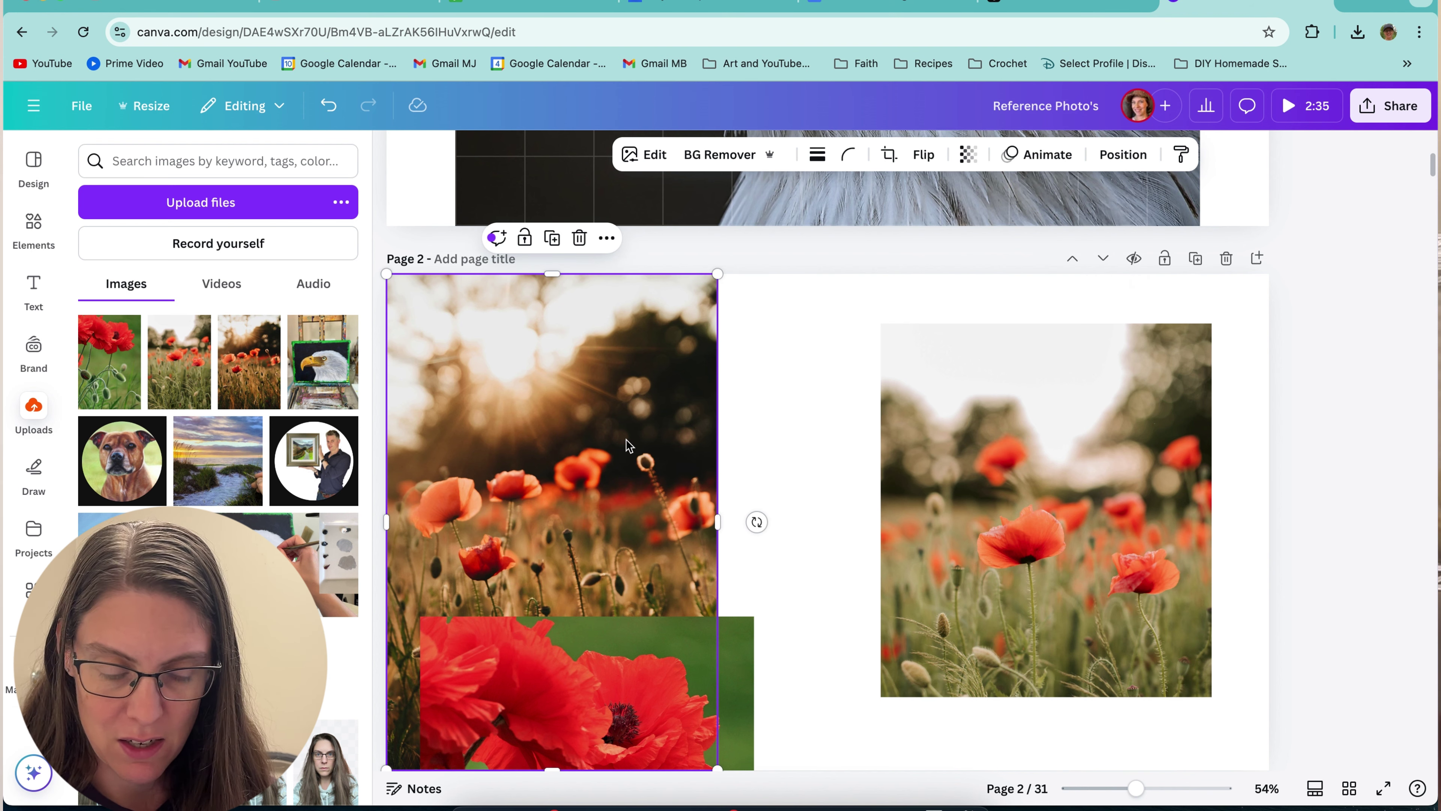
drag(627, 441, 1148, 740)
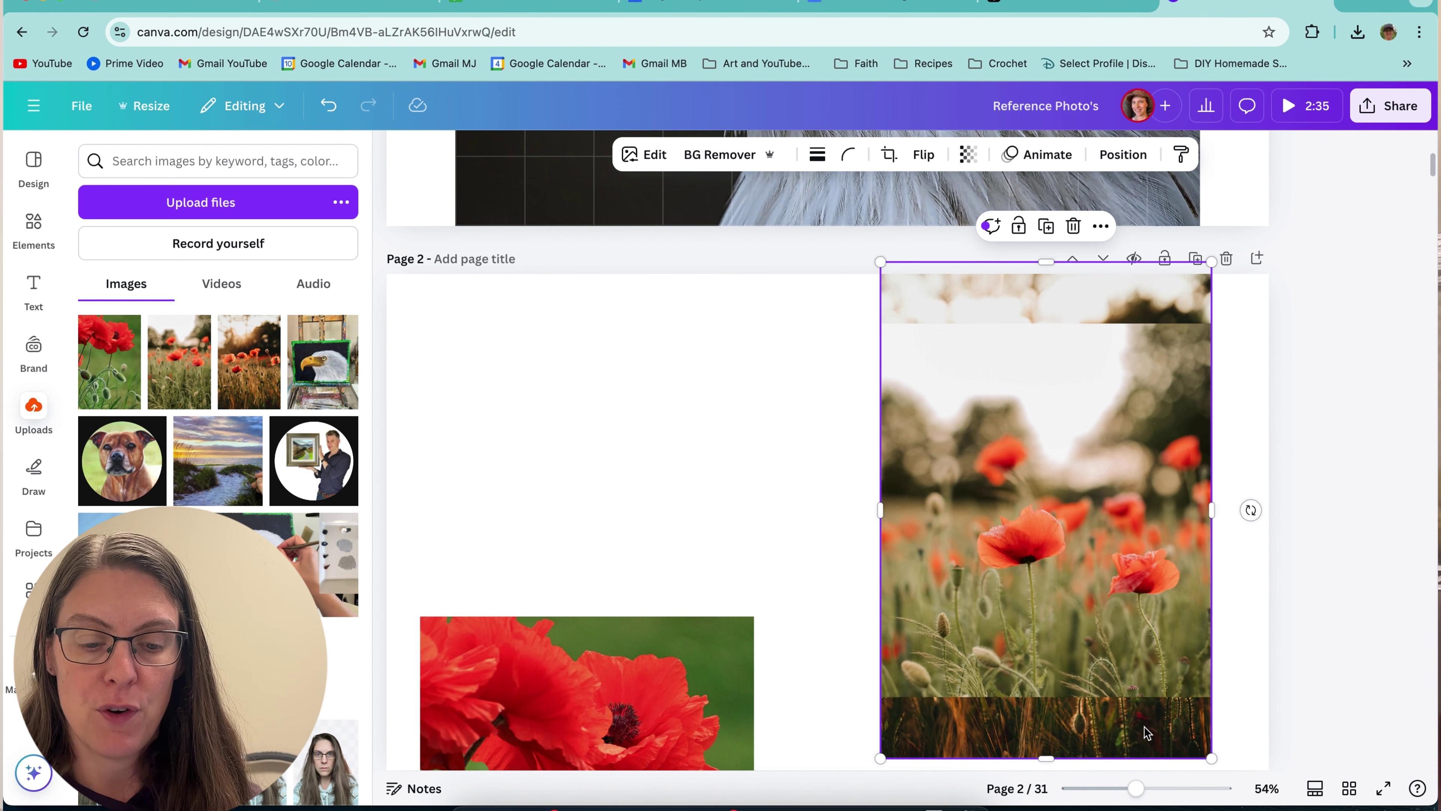
- Set the right poppy photo's transparency to 29 and move the sunlit and red photos left
click(1068, 359)
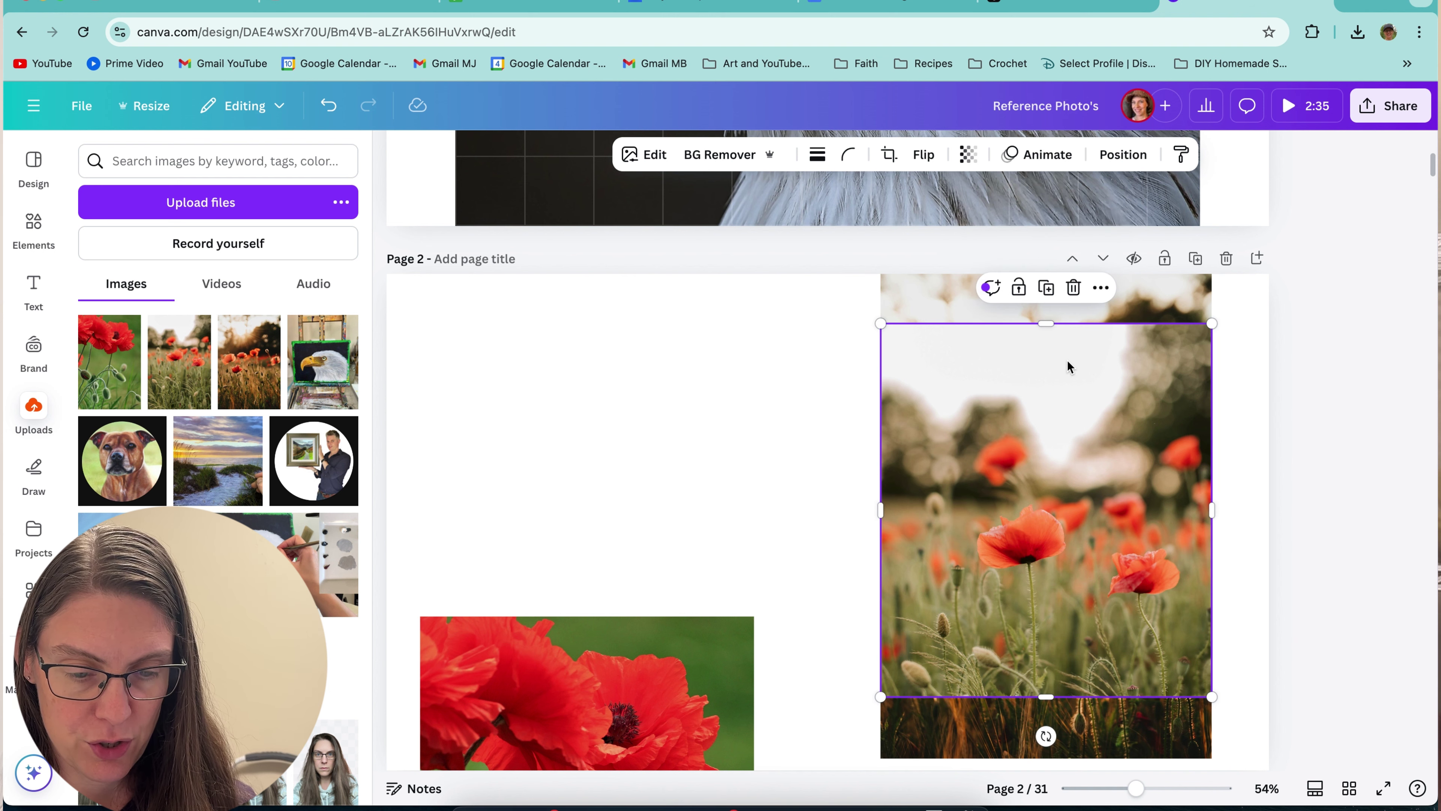
click(966, 155)
mouse_move(1008, 228)
mouse_down()
mouse_move(913, 229)
mouse_move(1023, 235)
mouse_up()
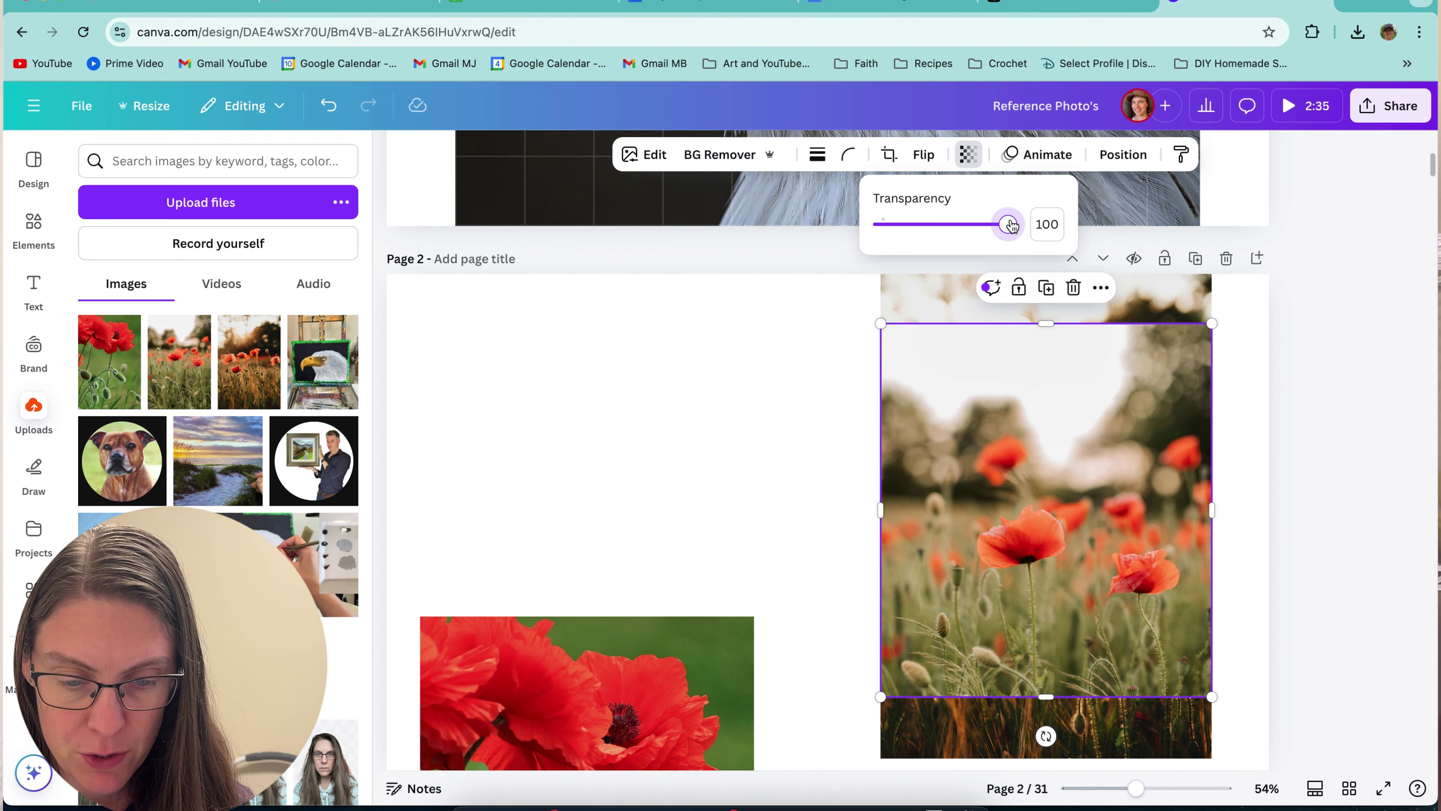
drag(1010, 226, 965, 248)
drag(967, 317, 678, 324)
drag(524, 677, 397, 397)
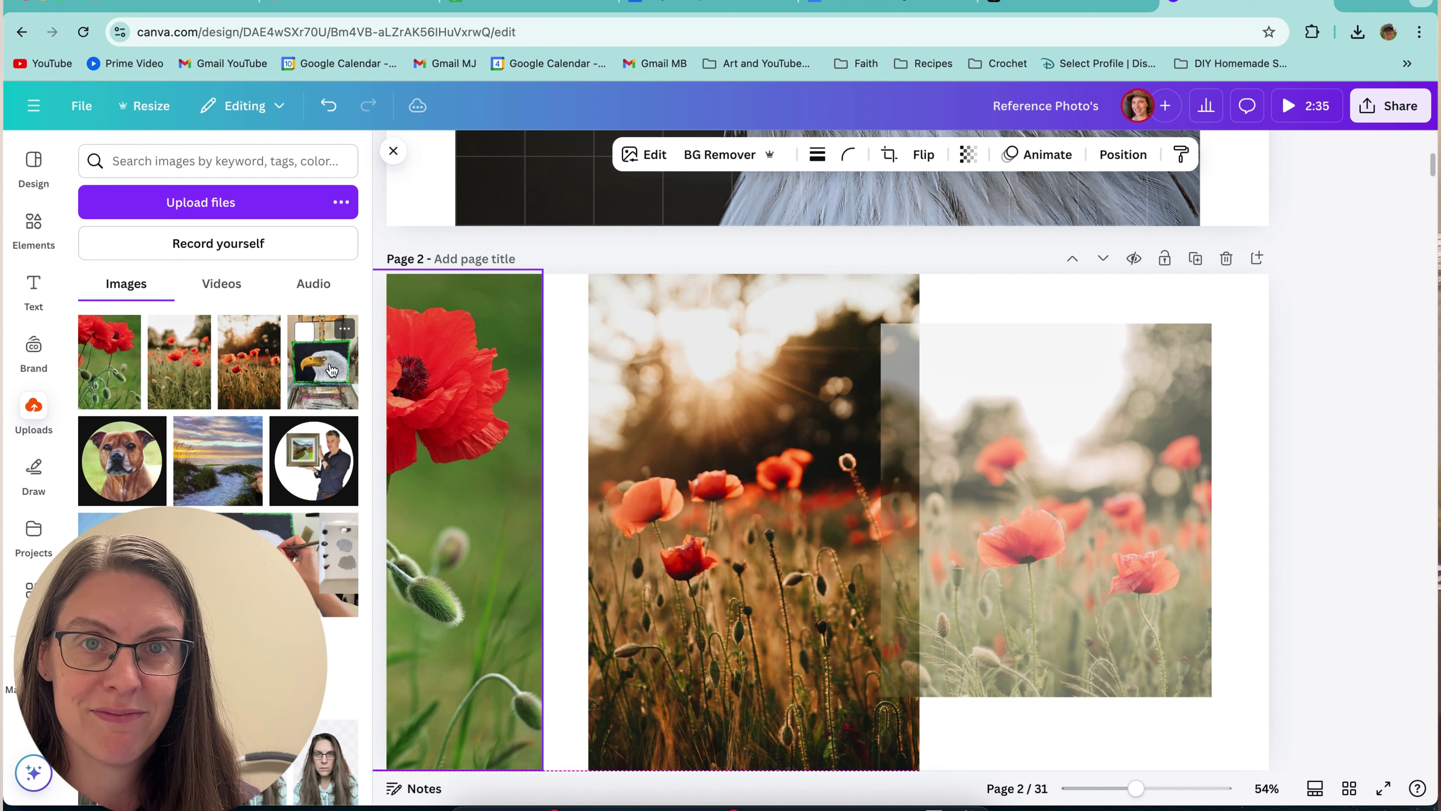
- Stretch the faded photo across page 2's right column and centre the sunlit poppy photo
click(973, 410)
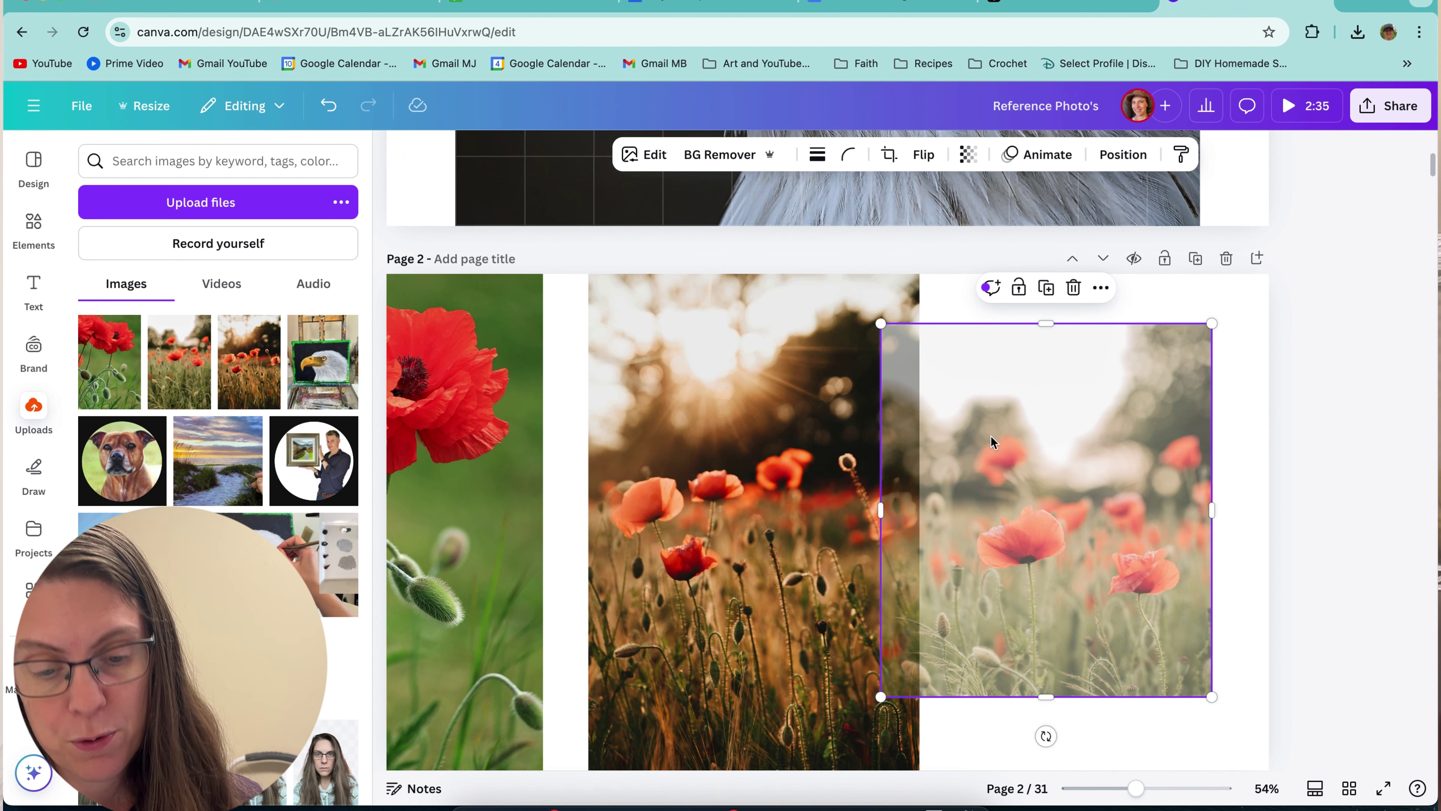
drag(991, 436, 1036, 440)
drag(1257, 510, 1296, 531)
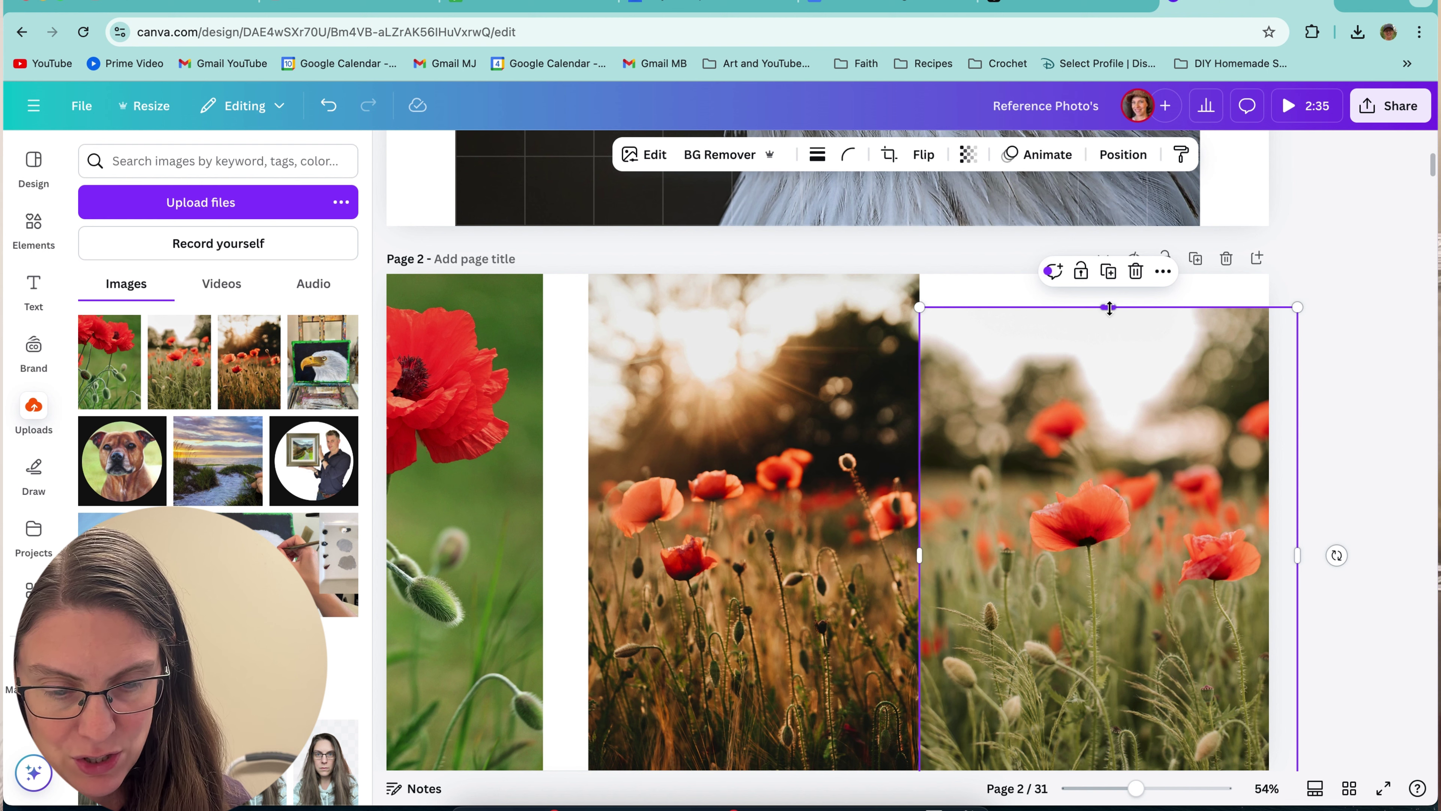
drag(1110, 306, 1109, 277)
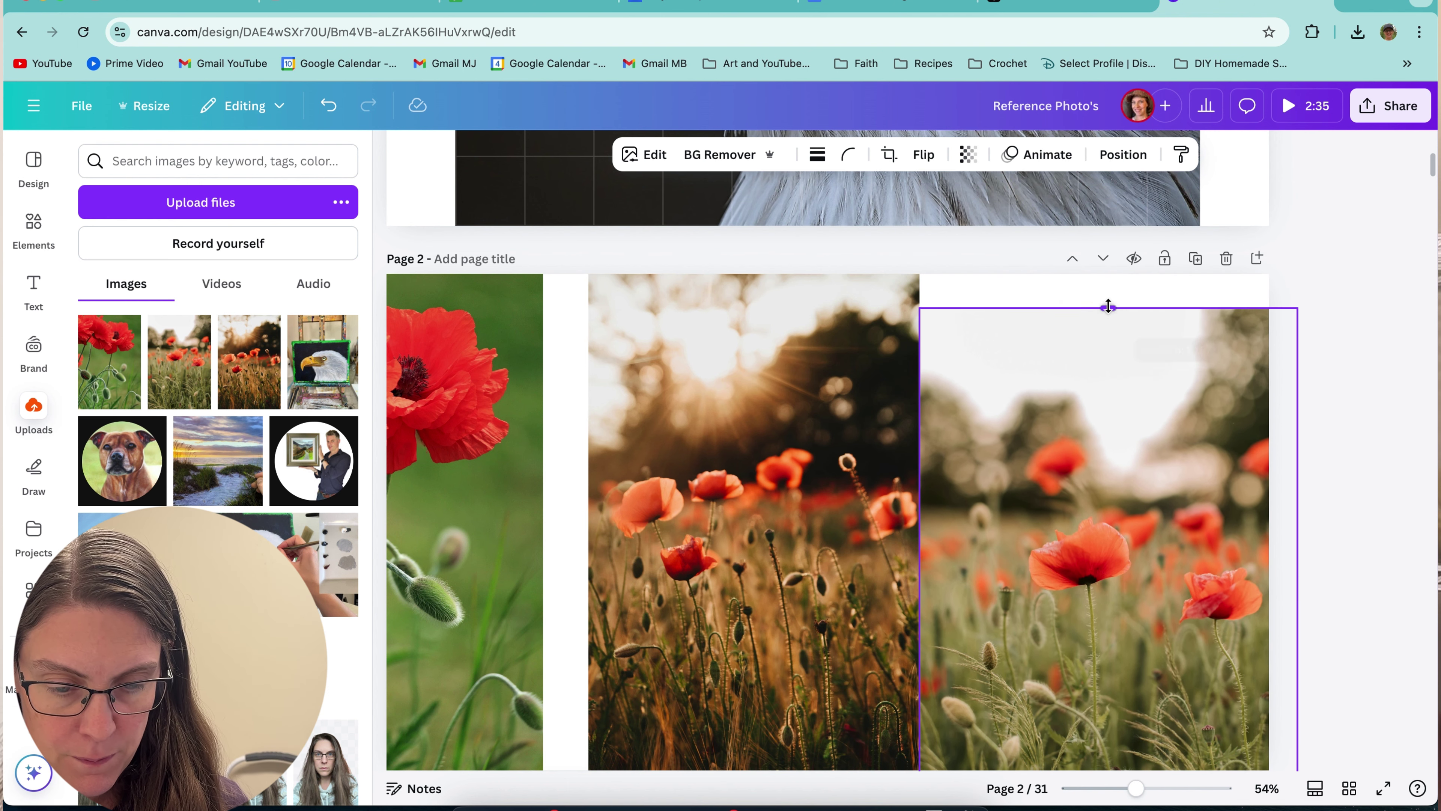
drag(1108, 306, 1109, 317)
key(super+z)
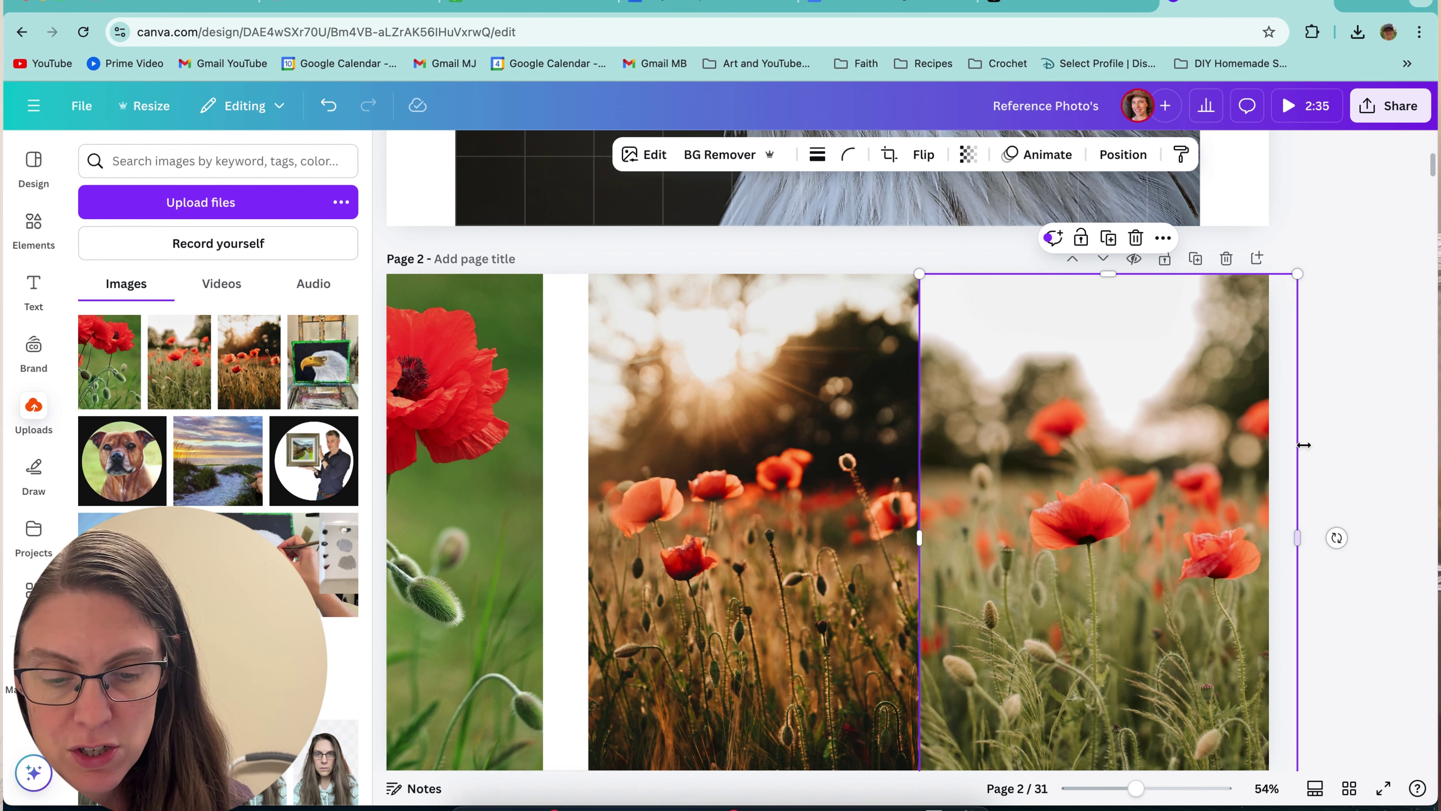
click(1331, 436)
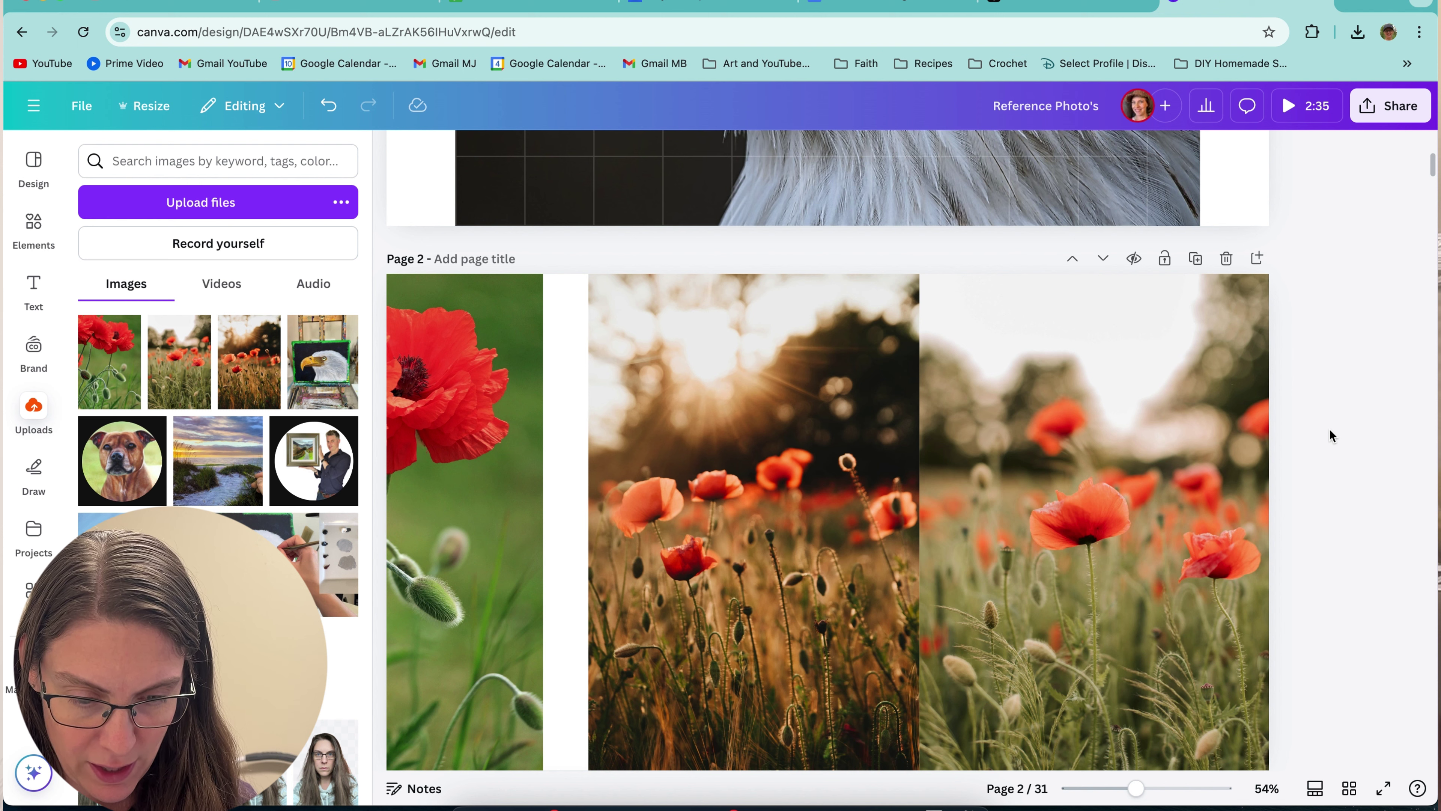
drag(668, 447, 746, 454)
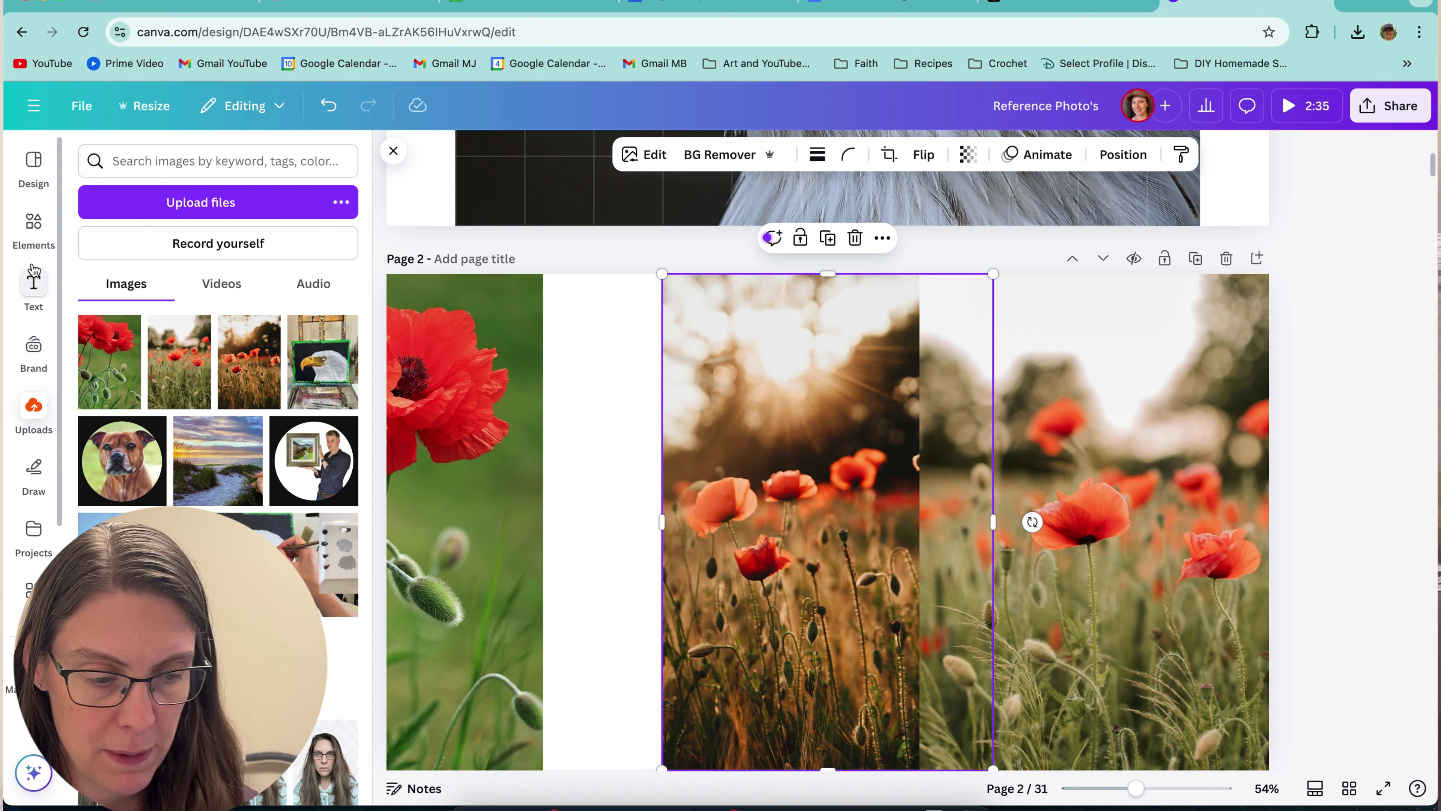
- Search Elements for 'faded grave cross' and show all graphic results
click(40, 243)
click(142, 162)
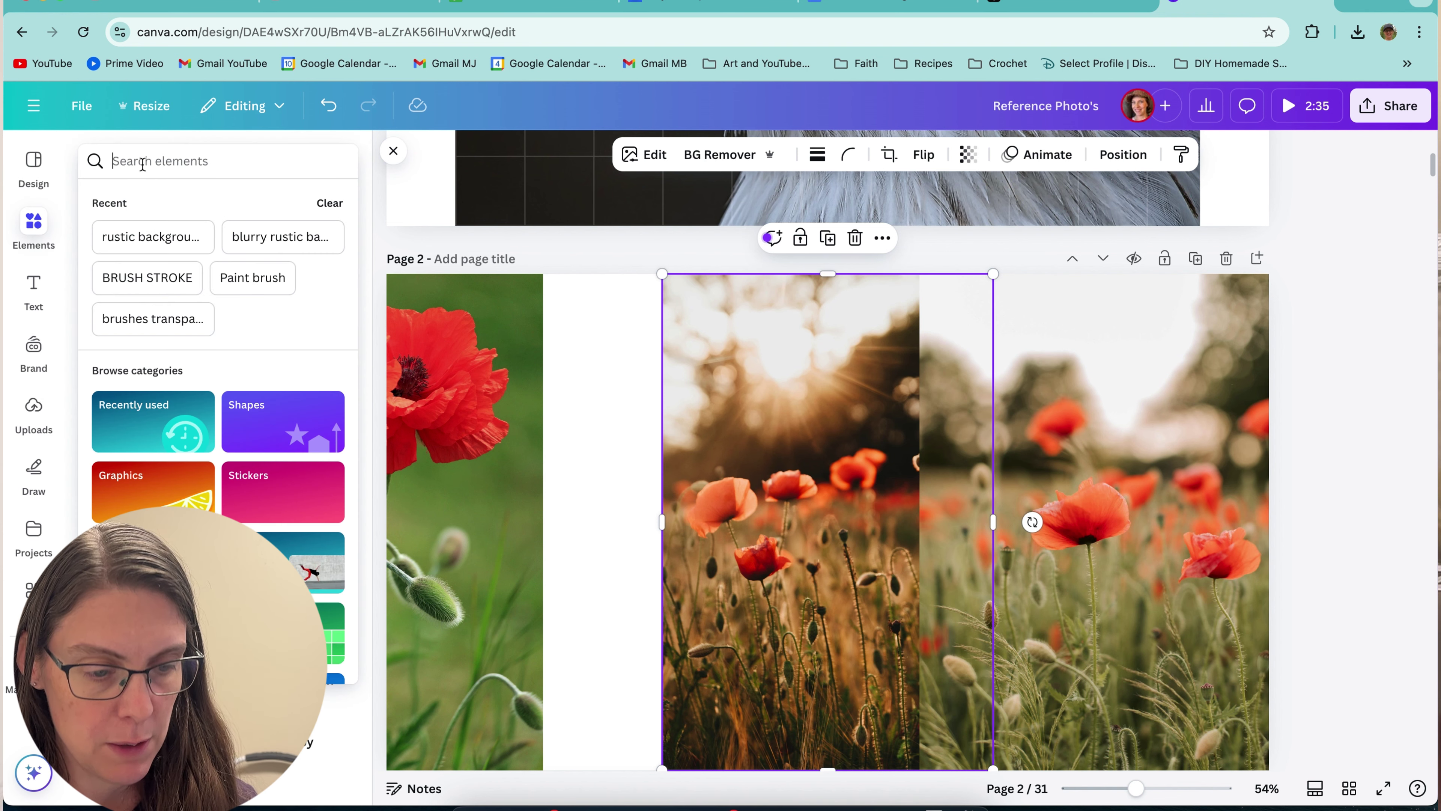
text(faded cross)
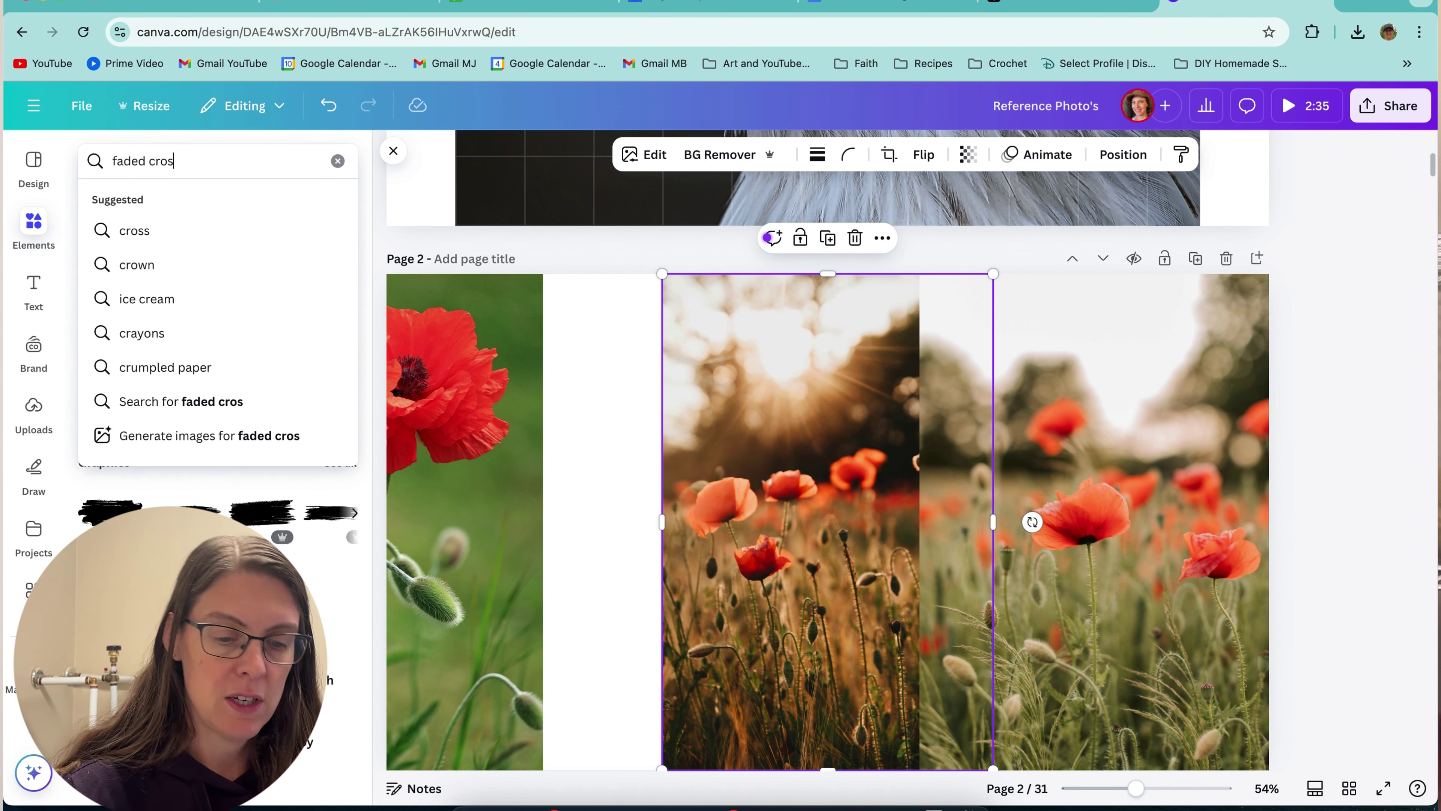
key(Return)
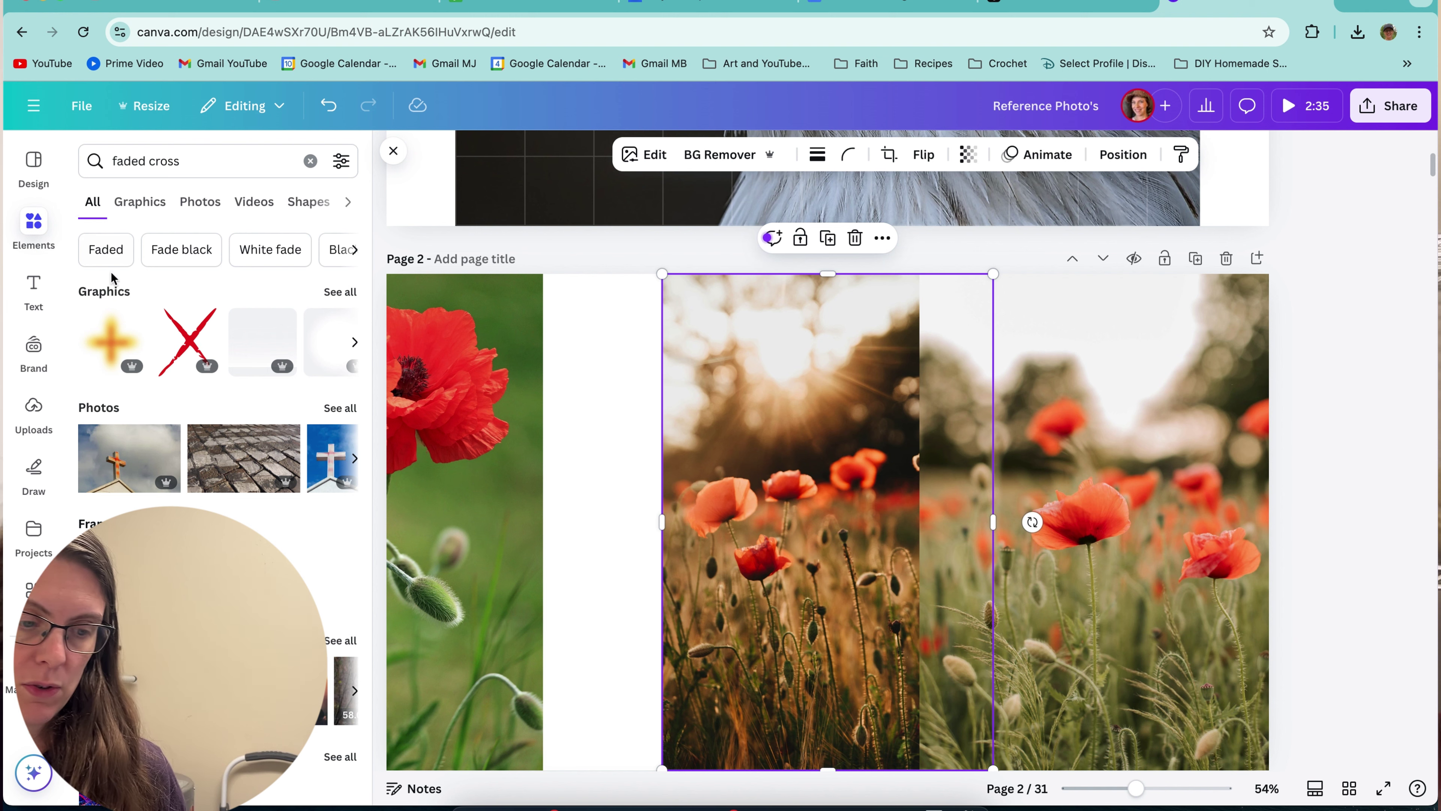
click(148, 160)
text(grave)
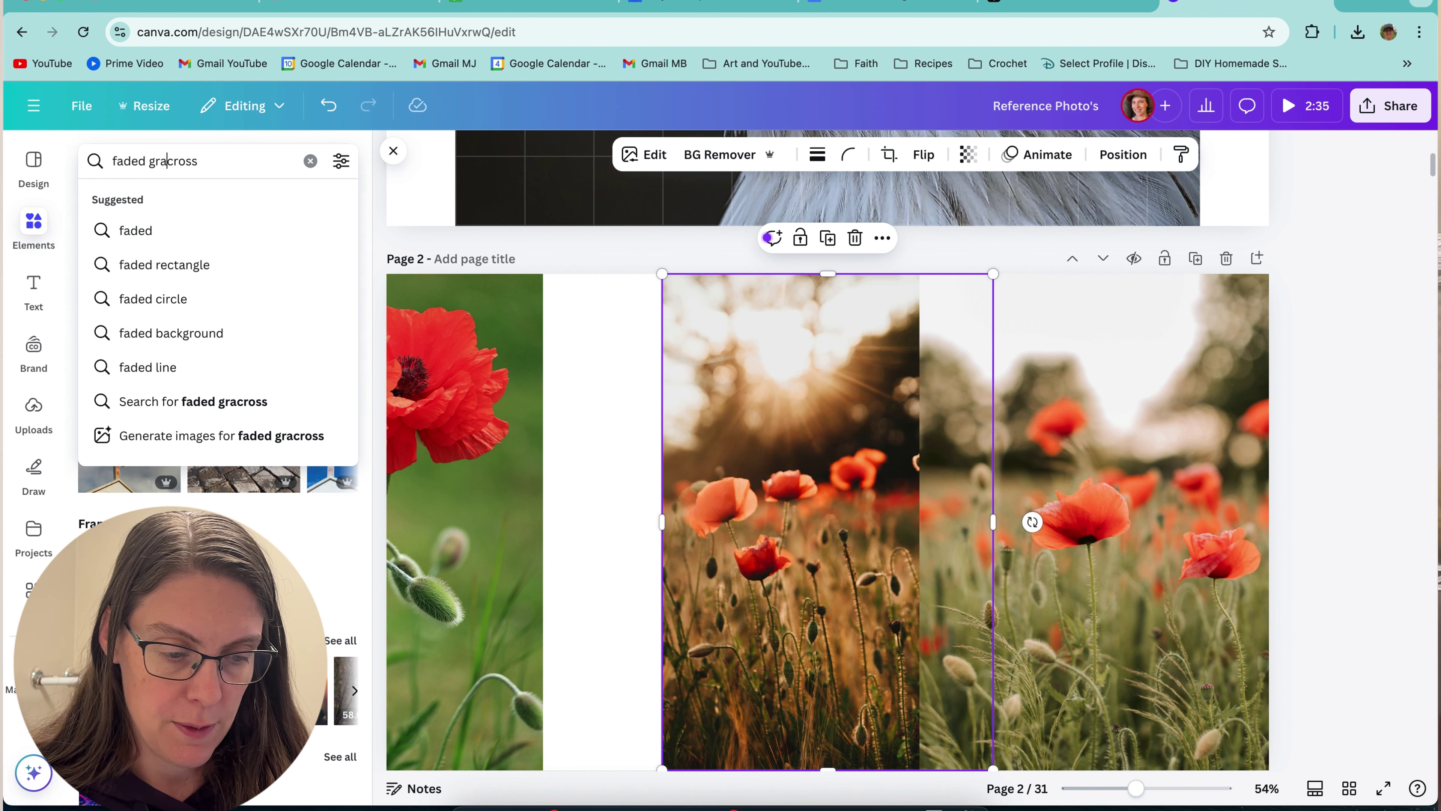
key(Return)
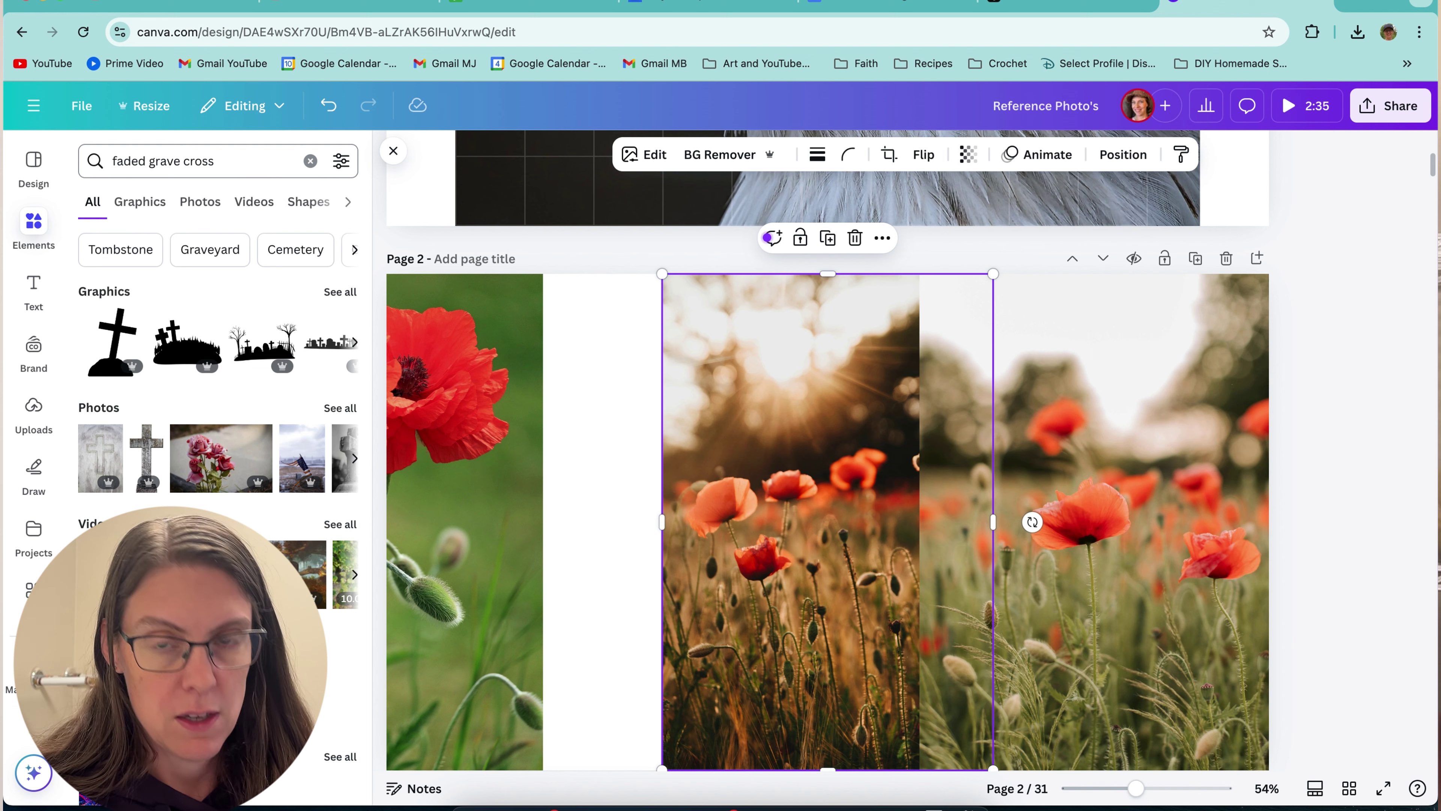
click(340, 292)
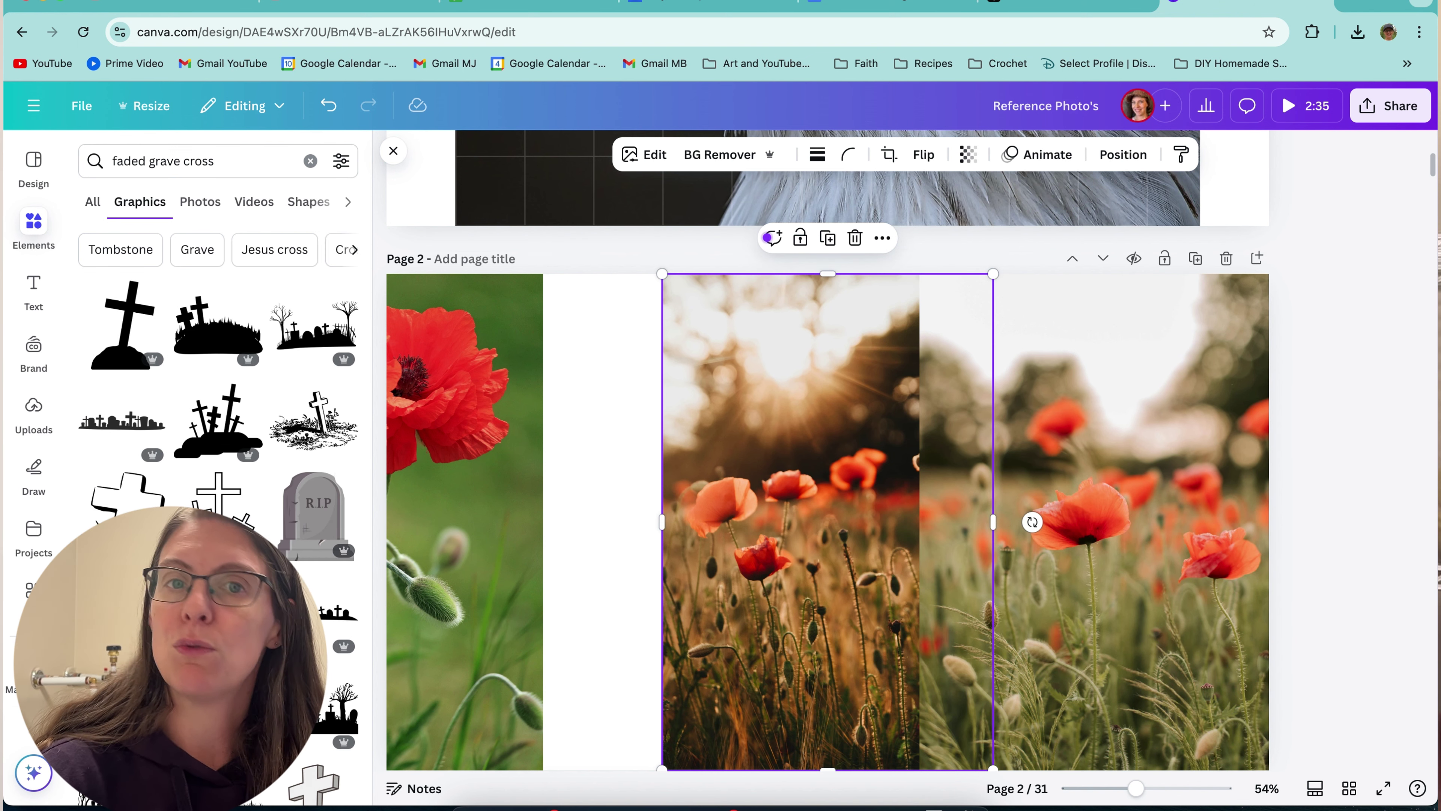
- Browse the grave-cross graphics, then search Elements for 'white cross'
scroll(218, 397, down, 10)
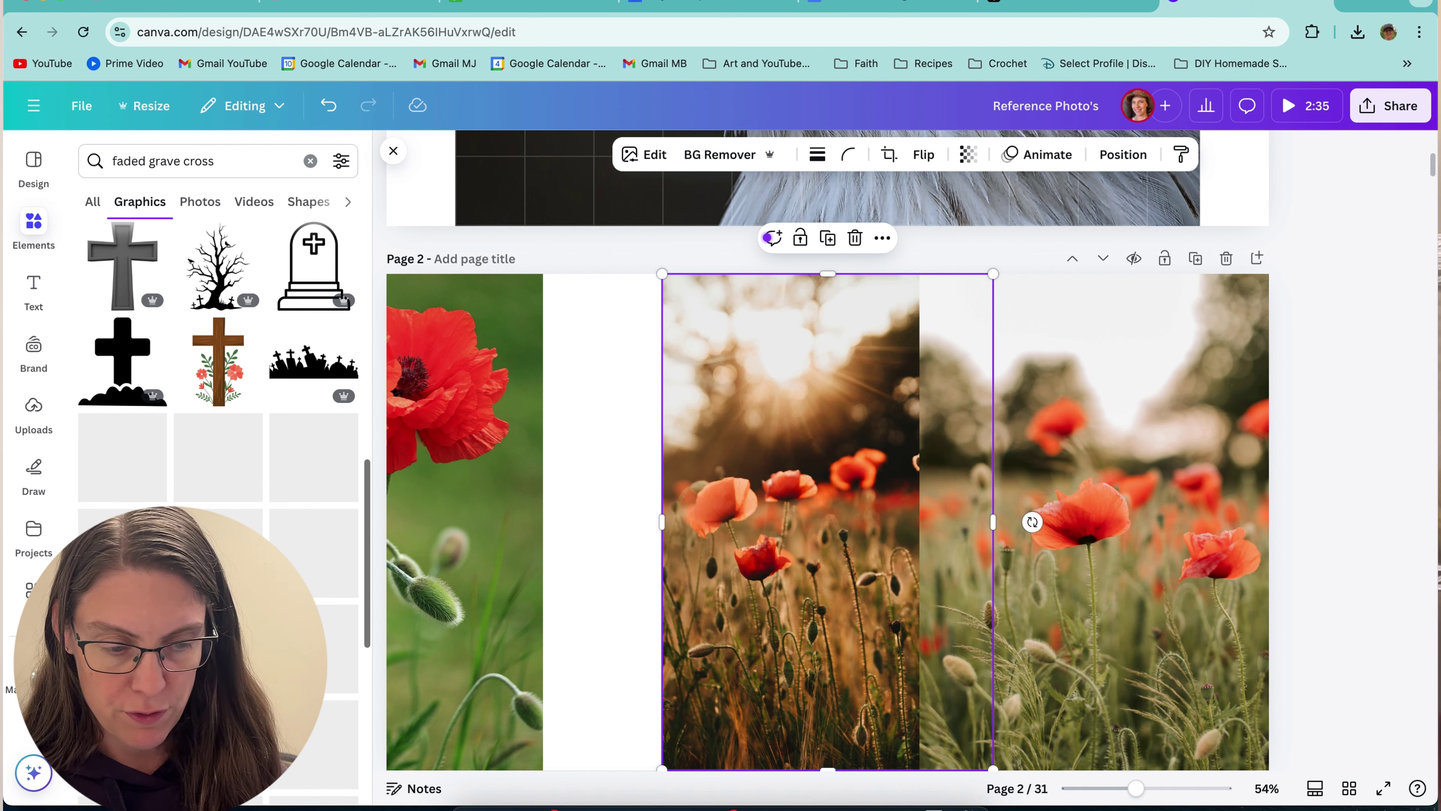
scroll(218, 511, down, 1)
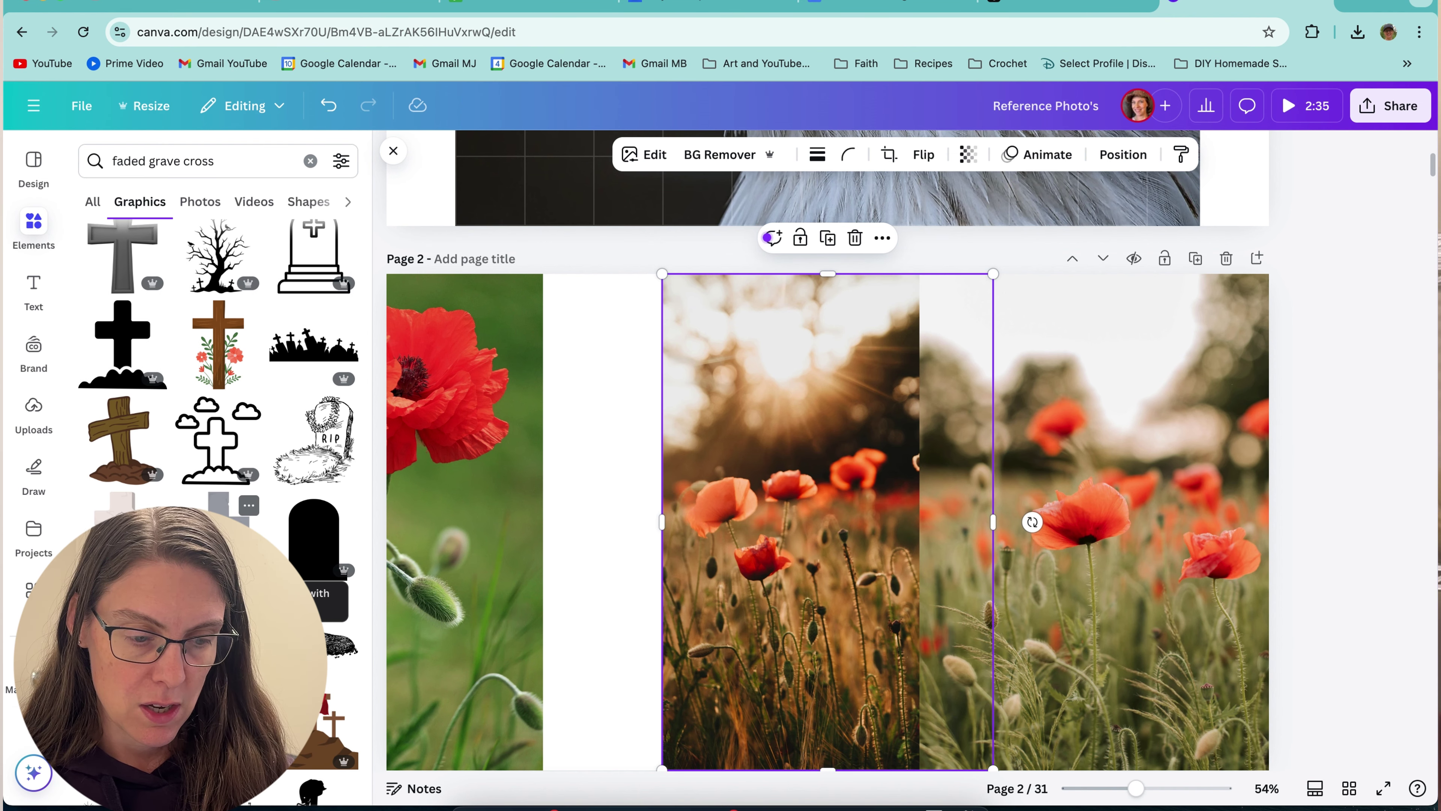
scroll(219, 397, down, 5)
text(white)
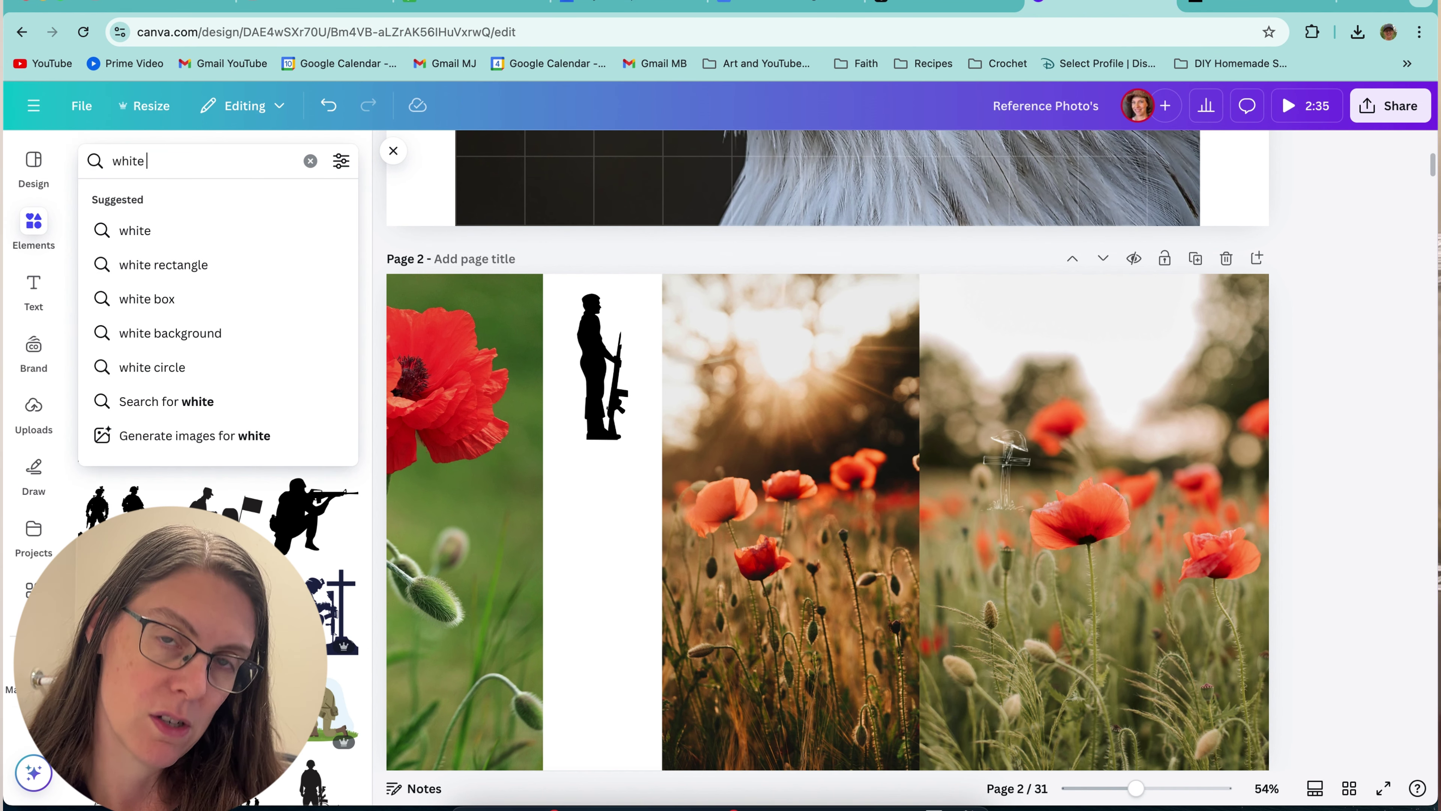
text( cross)
key(Return)
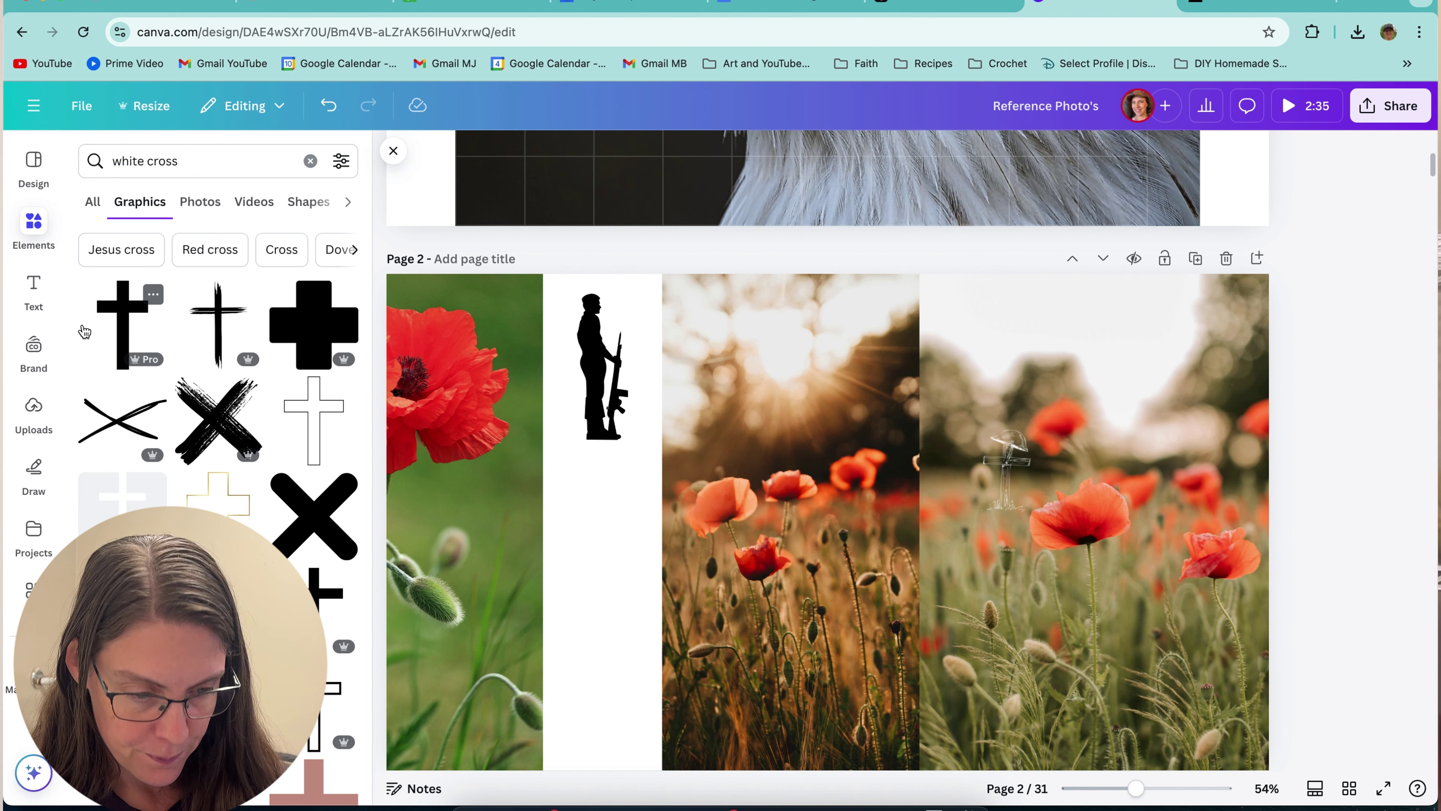
- Add the plain cross graphic, recolour it white and blur it at intensity 100
click(122, 324)
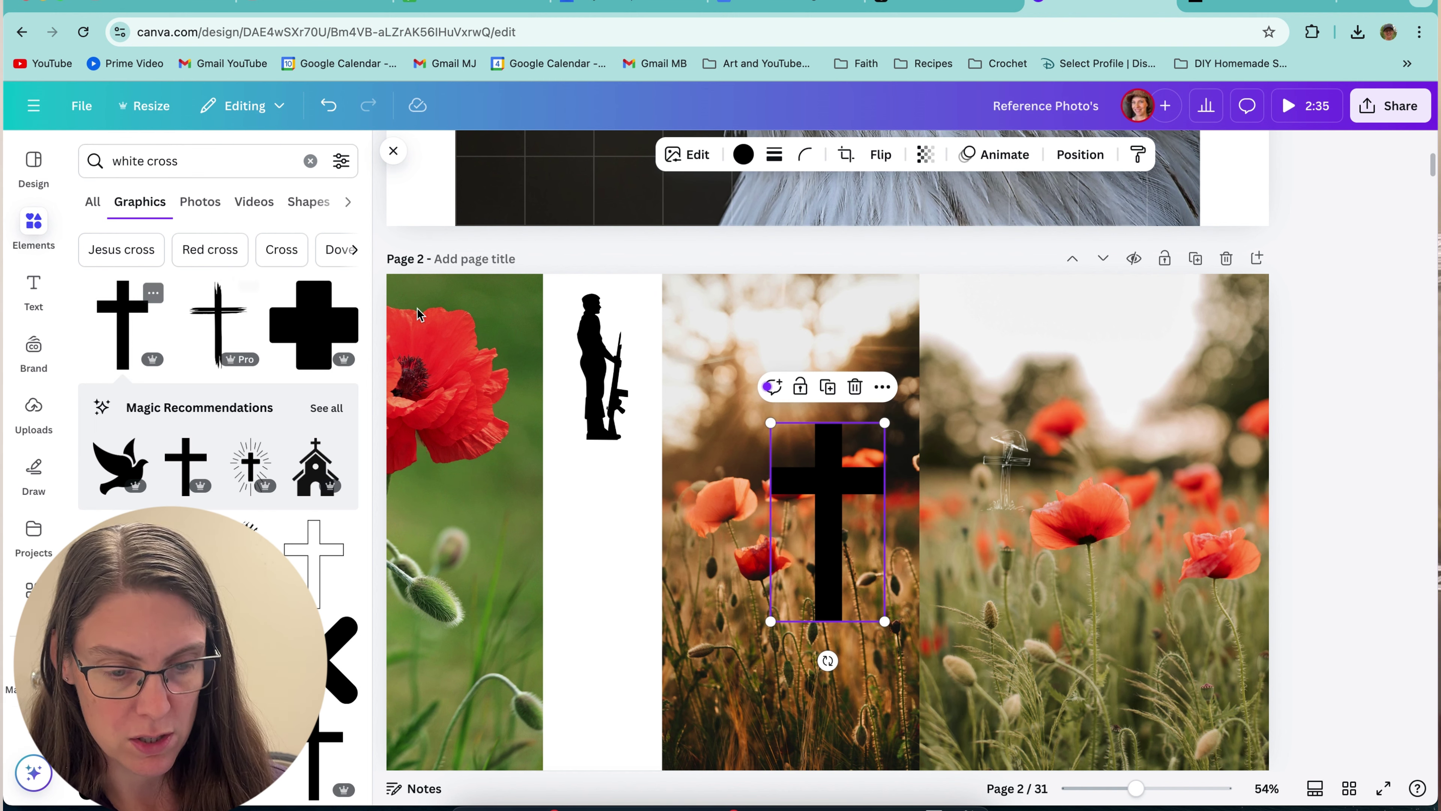
click(743, 154)
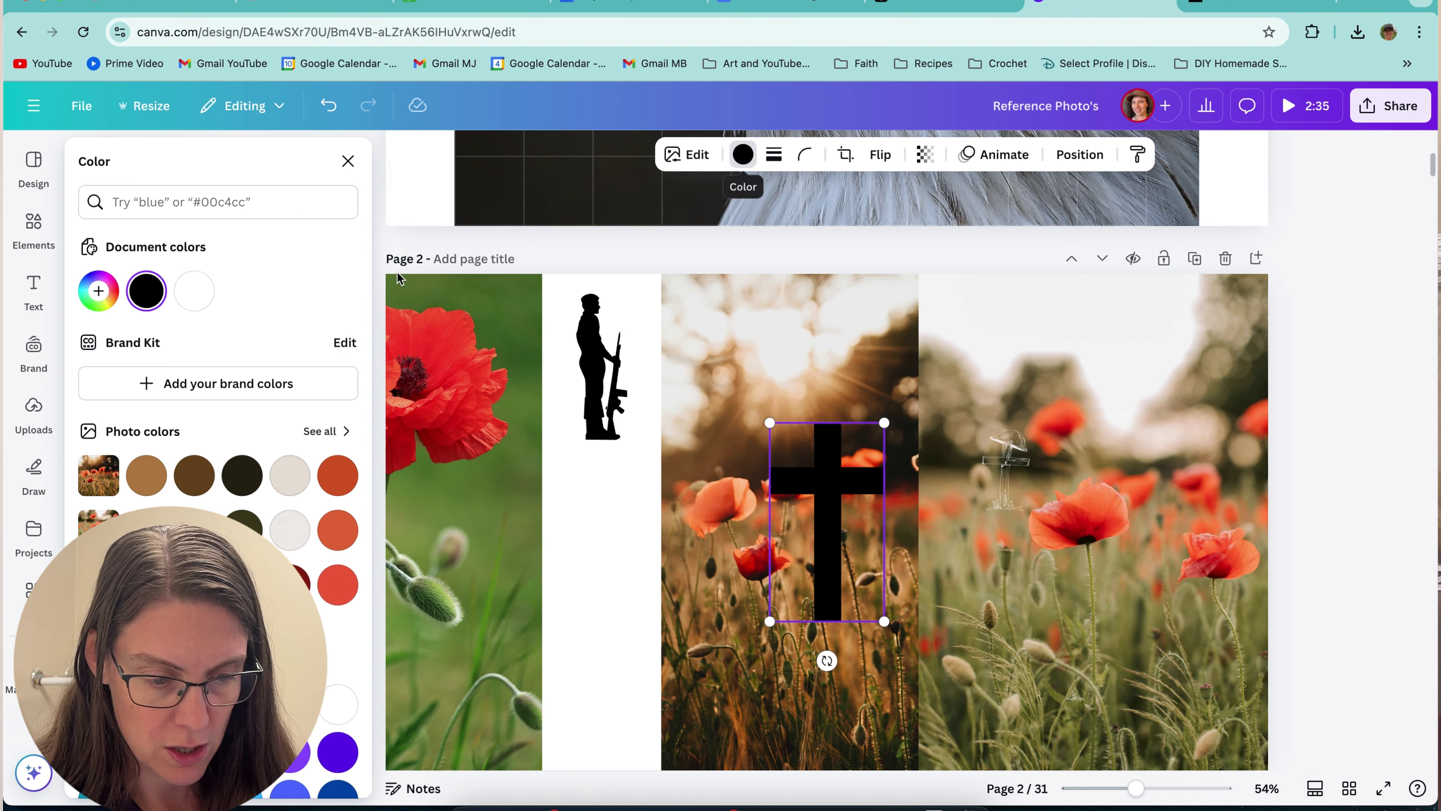
click(200, 300)
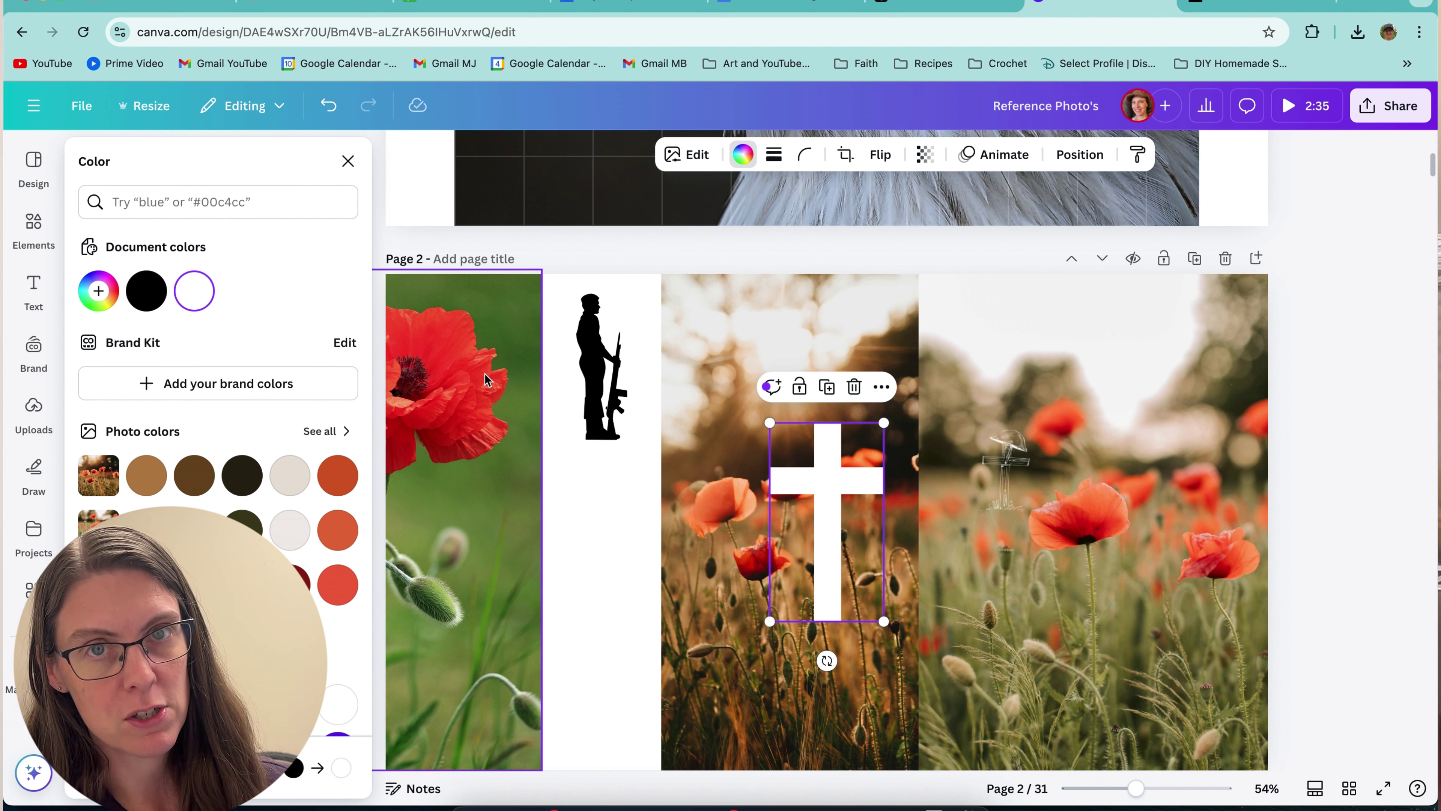
click(691, 156)
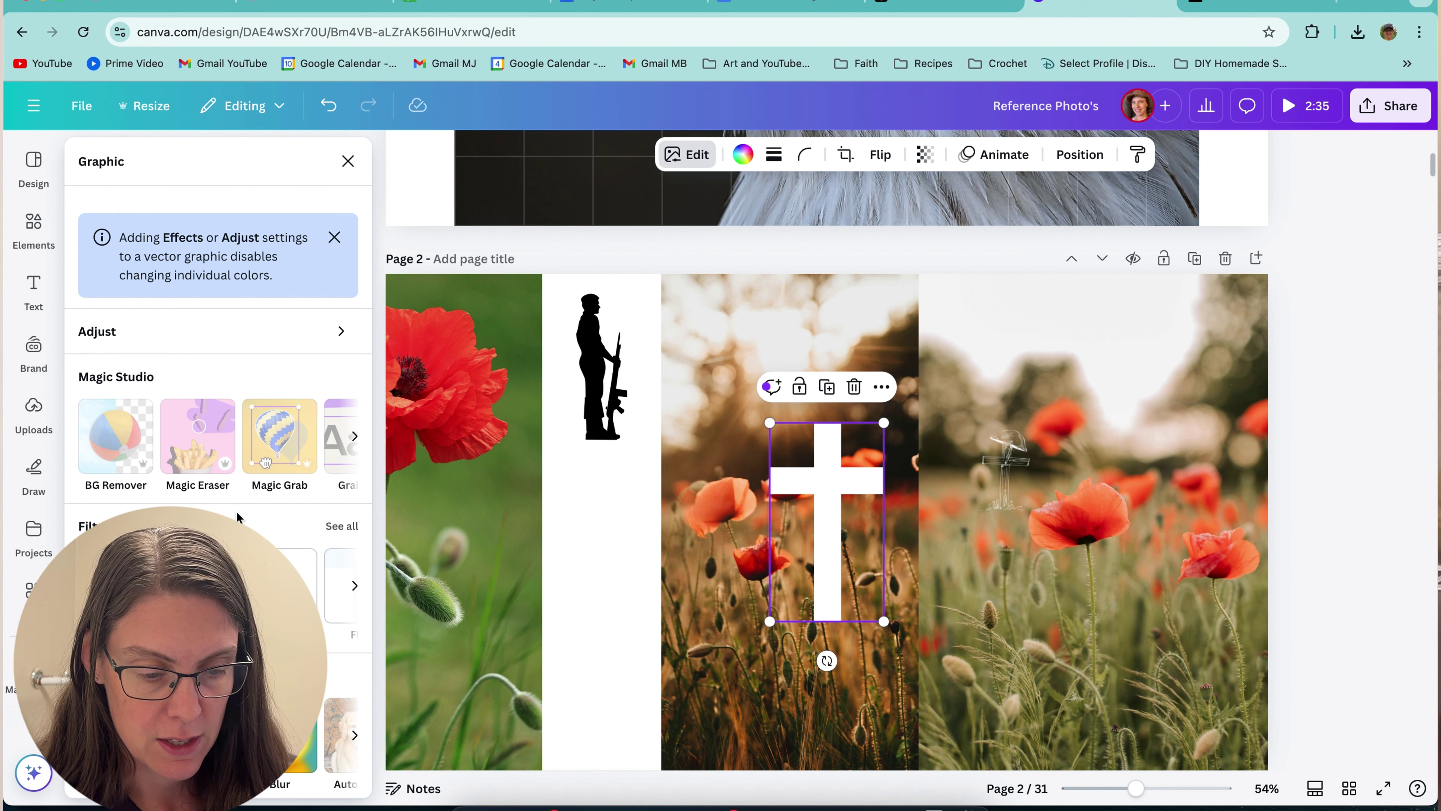
click(284, 738)
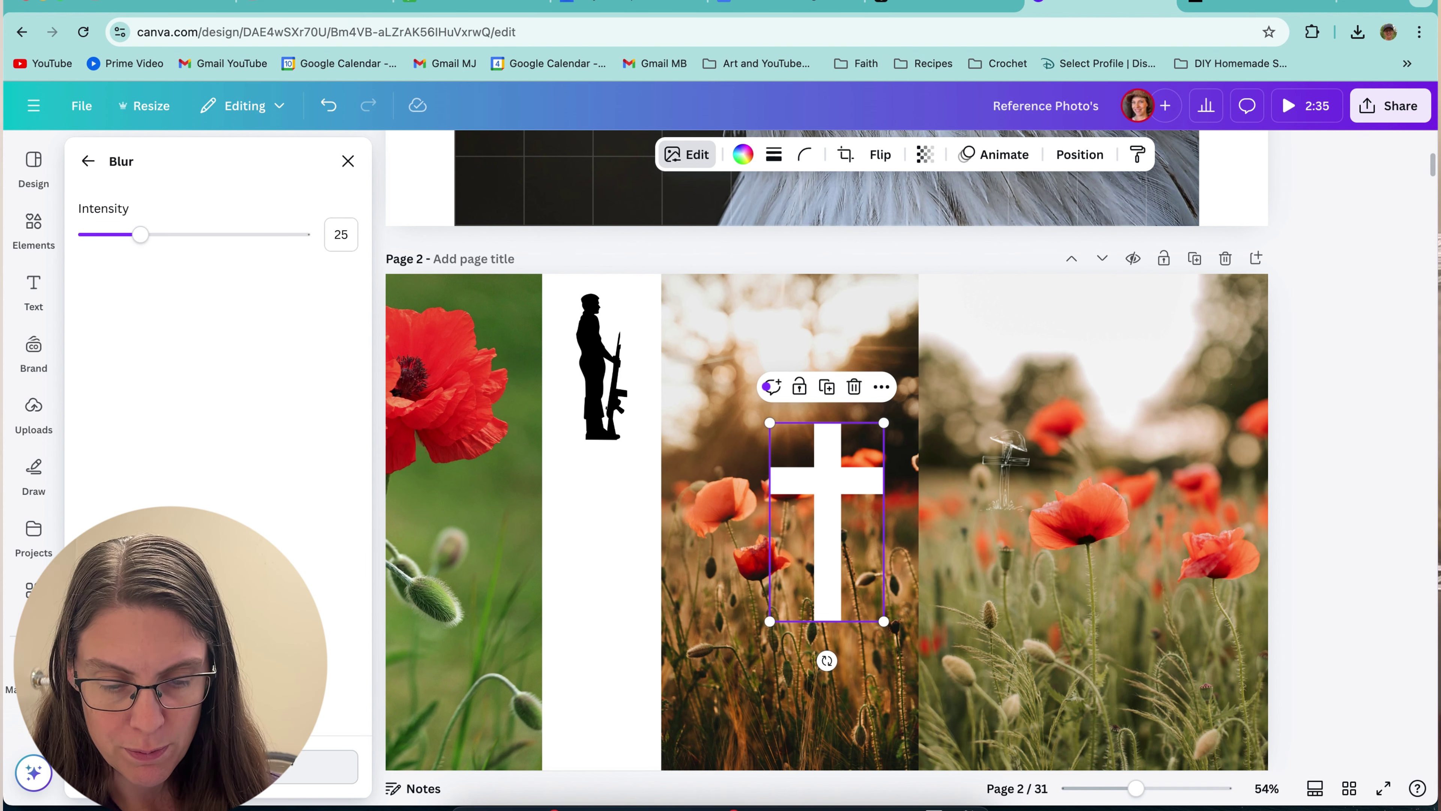
drag(140, 243, 328, 240)
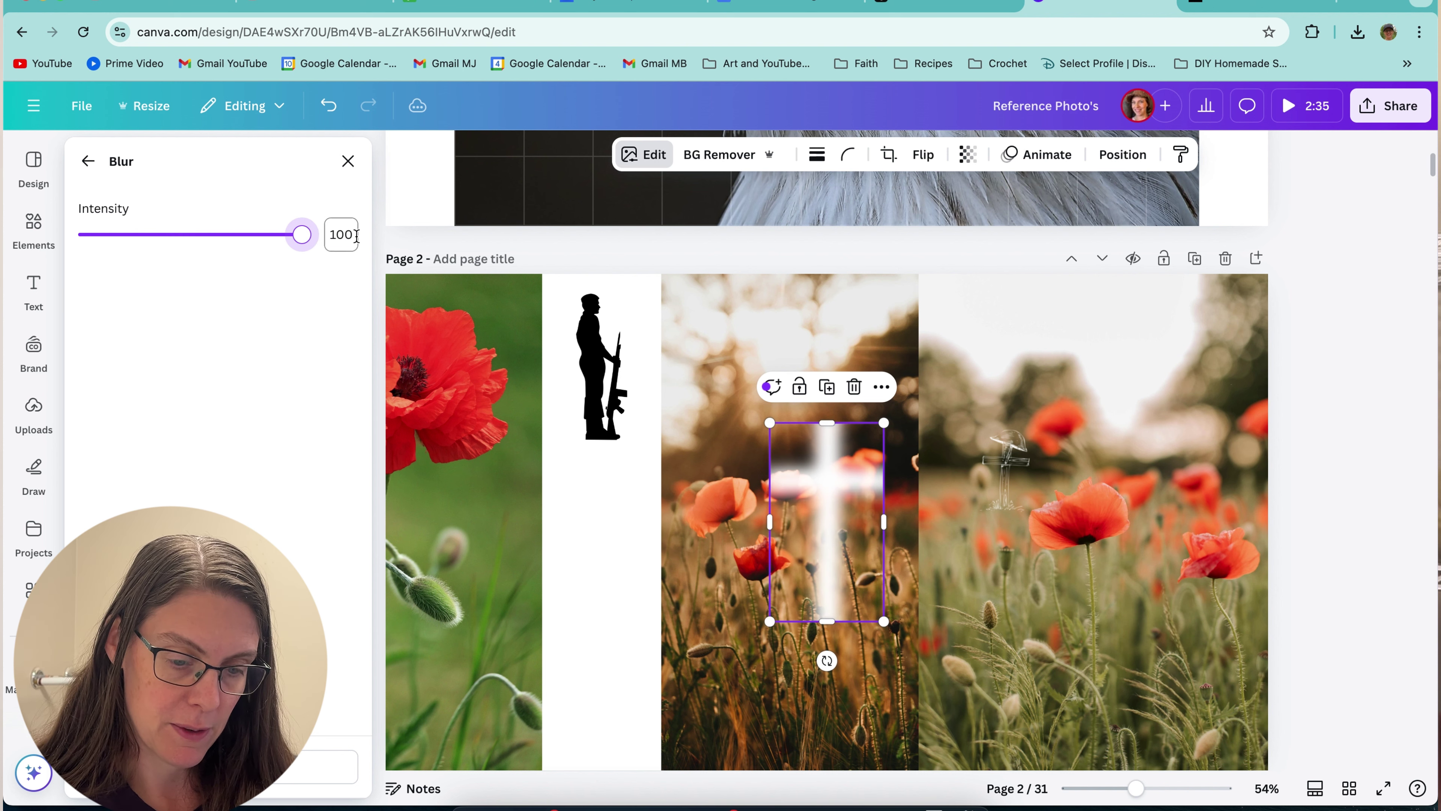
- Shrink the white cross onto the right poppy photo and set its transparency to 61
drag(824, 500, 1027, 495)
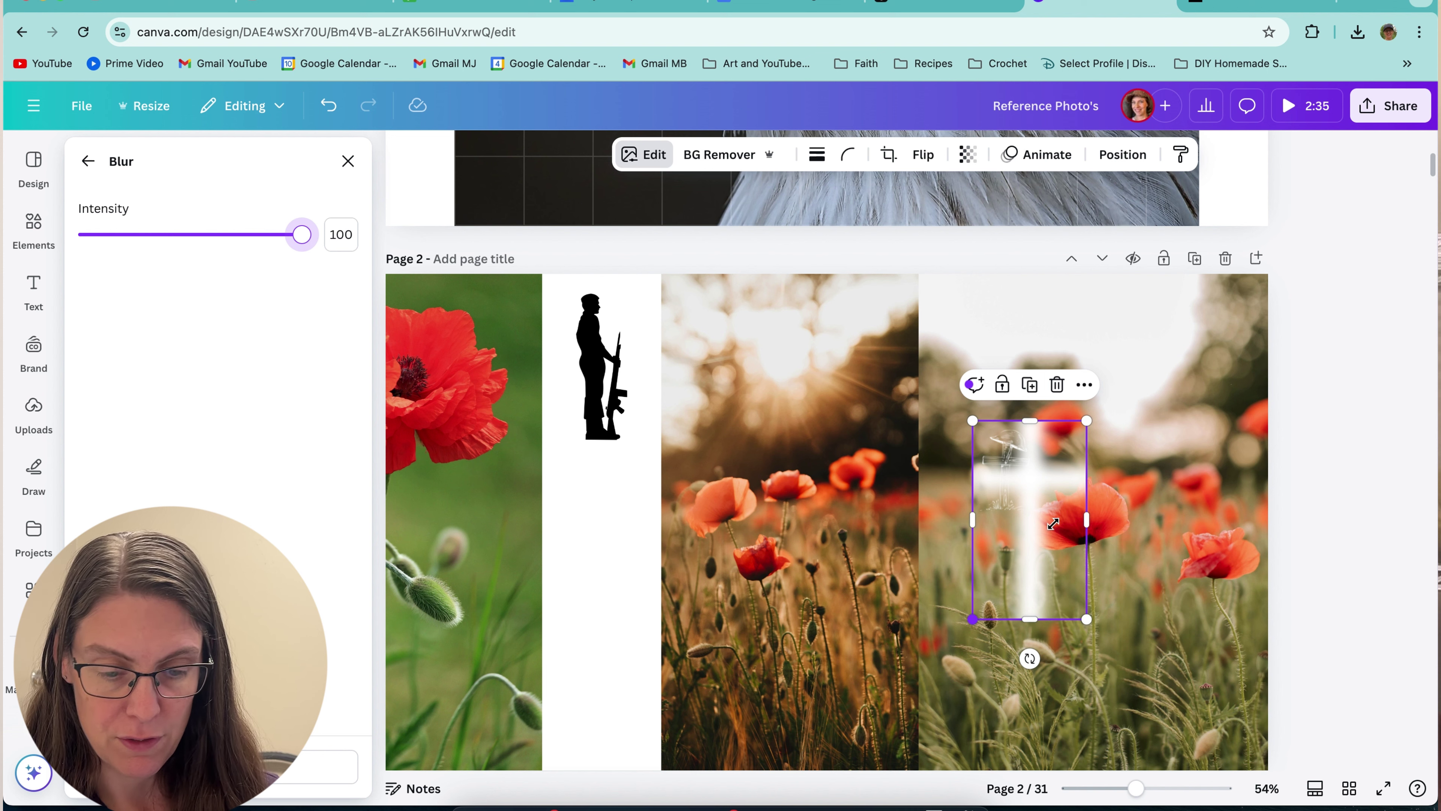
drag(972, 619, 1028, 521)
key(Tab)
drag(1055, 471, 955, 491)
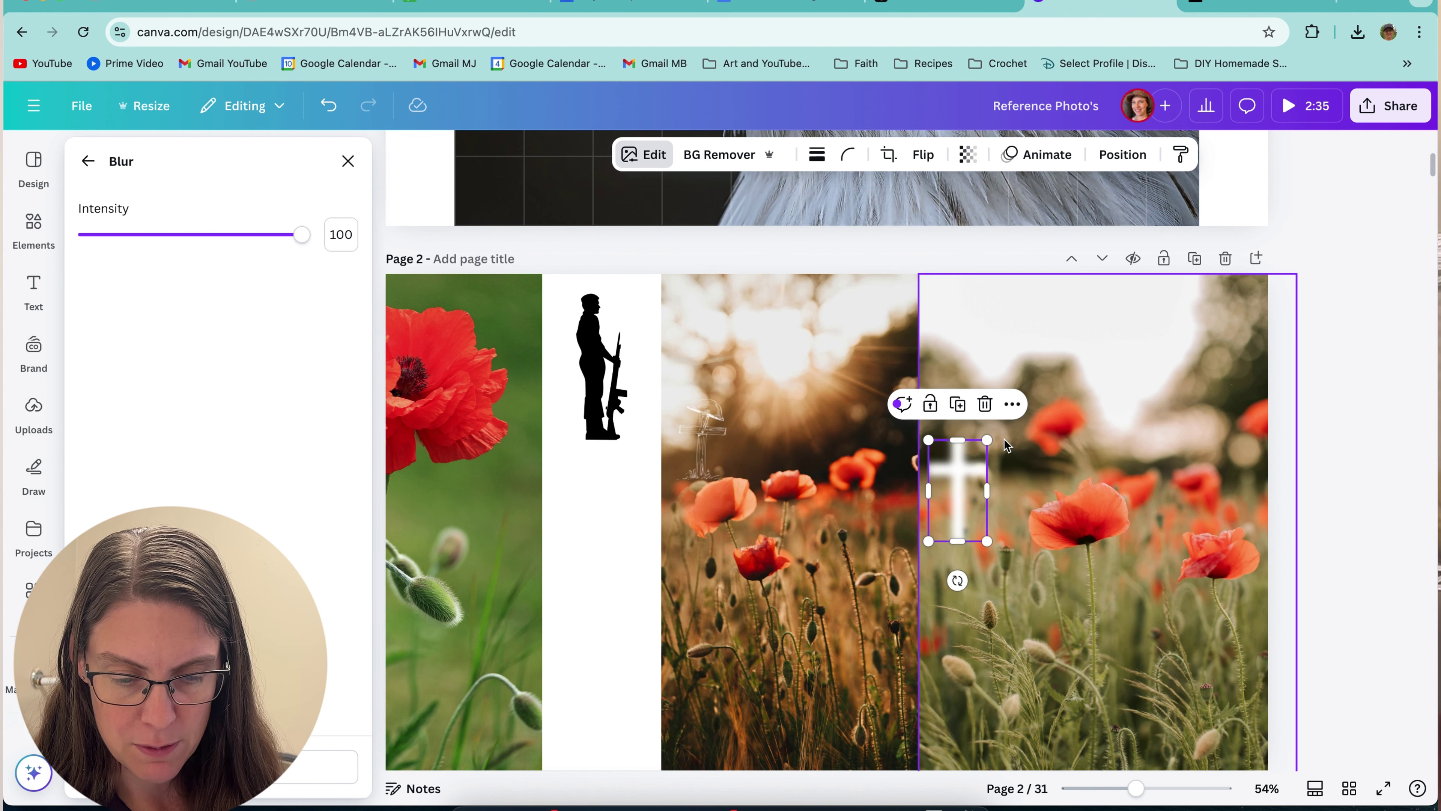
drag(987, 440, 975, 471)
click(1095, 511)
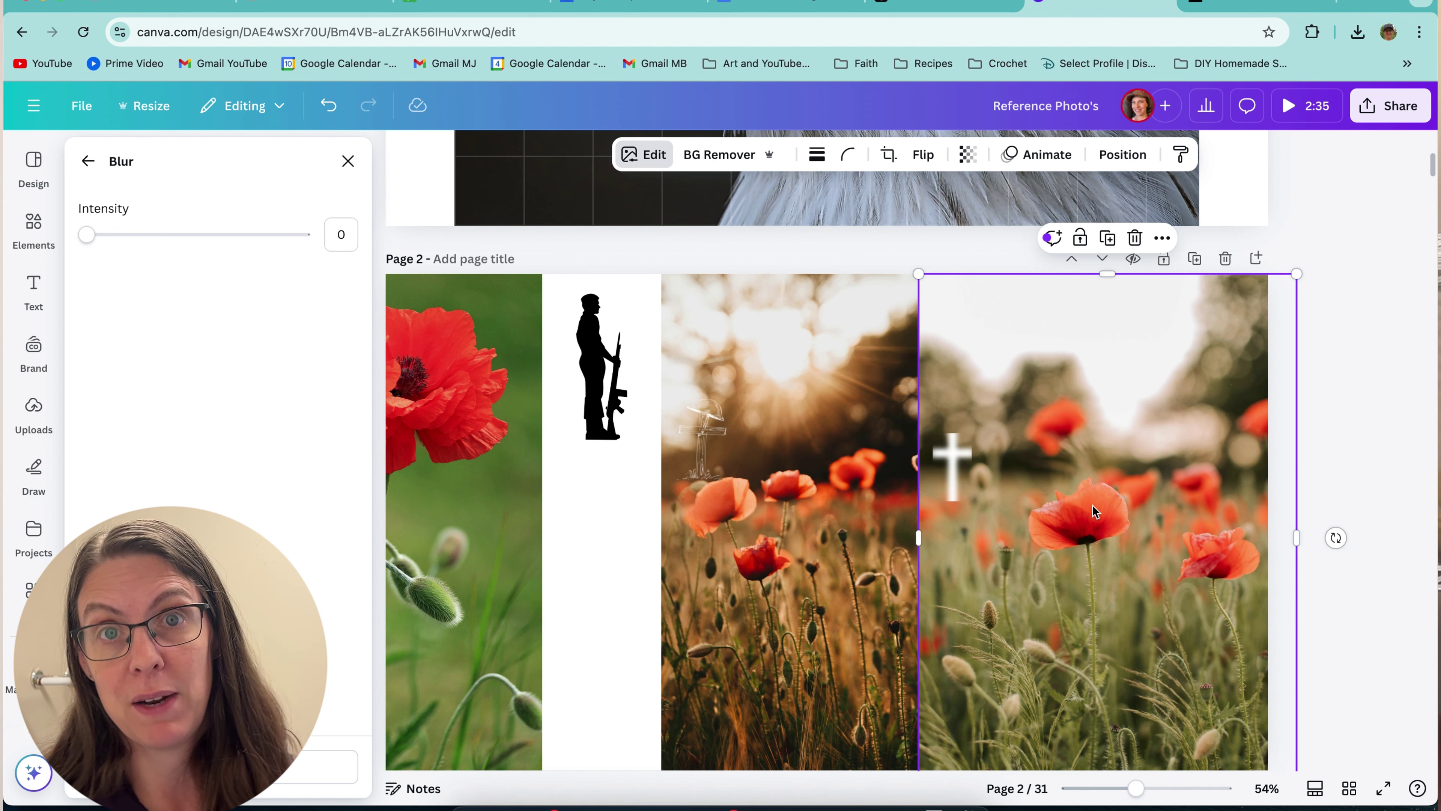
click(950, 474)
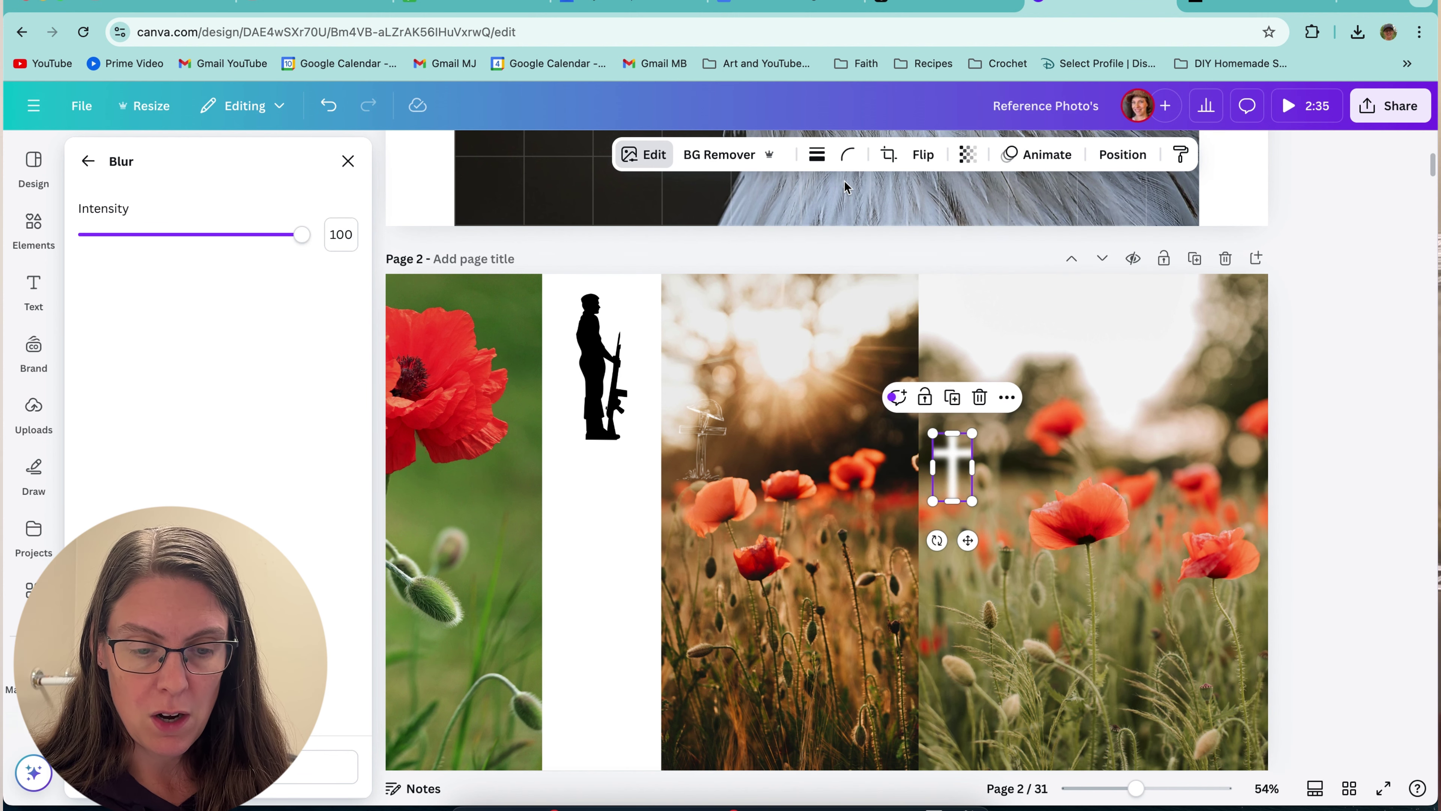
click(967, 155)
drag(1007, 224, 960, 235)
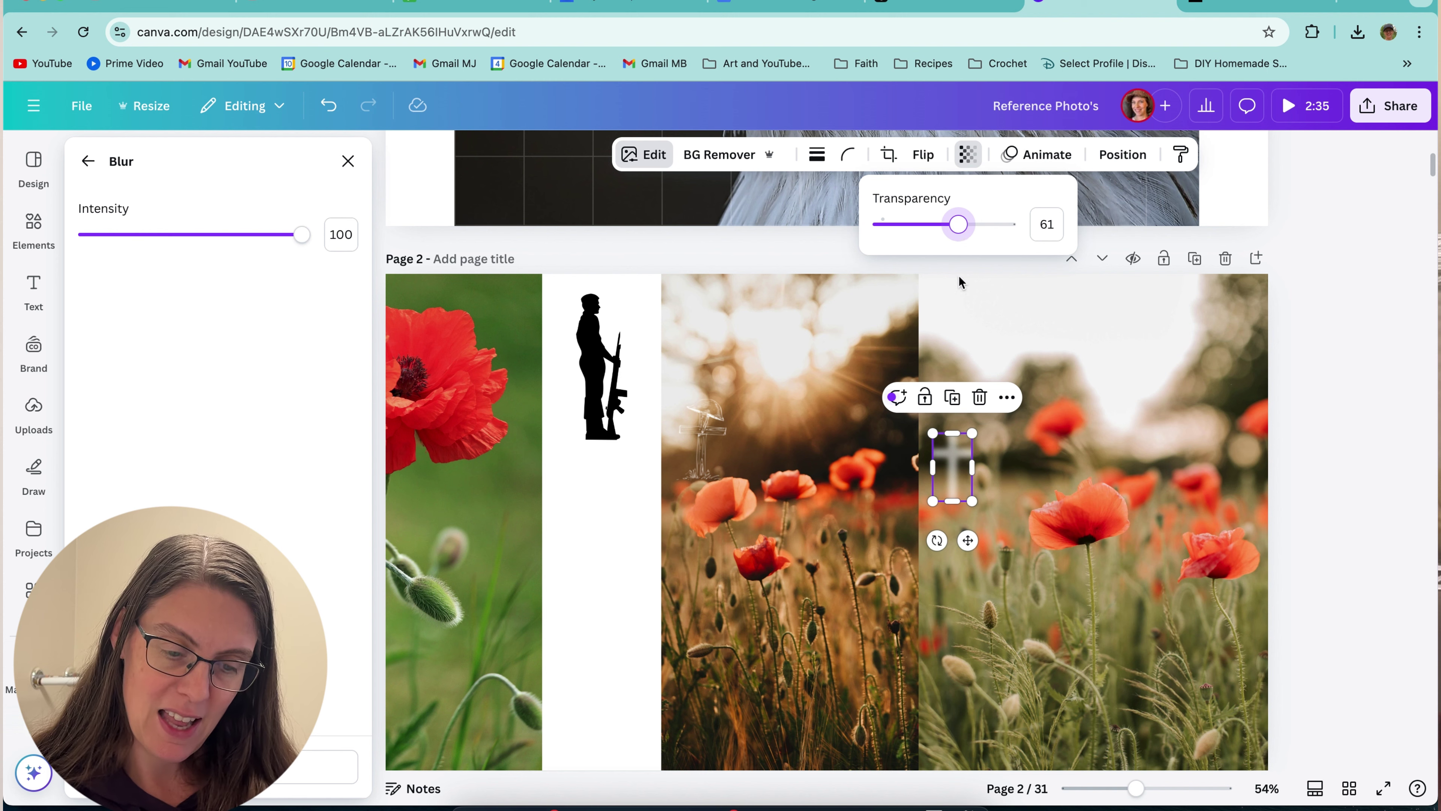
- Duplicate the faded white cross and stagger the copies in two rows across the right photo
click(1324, 204)
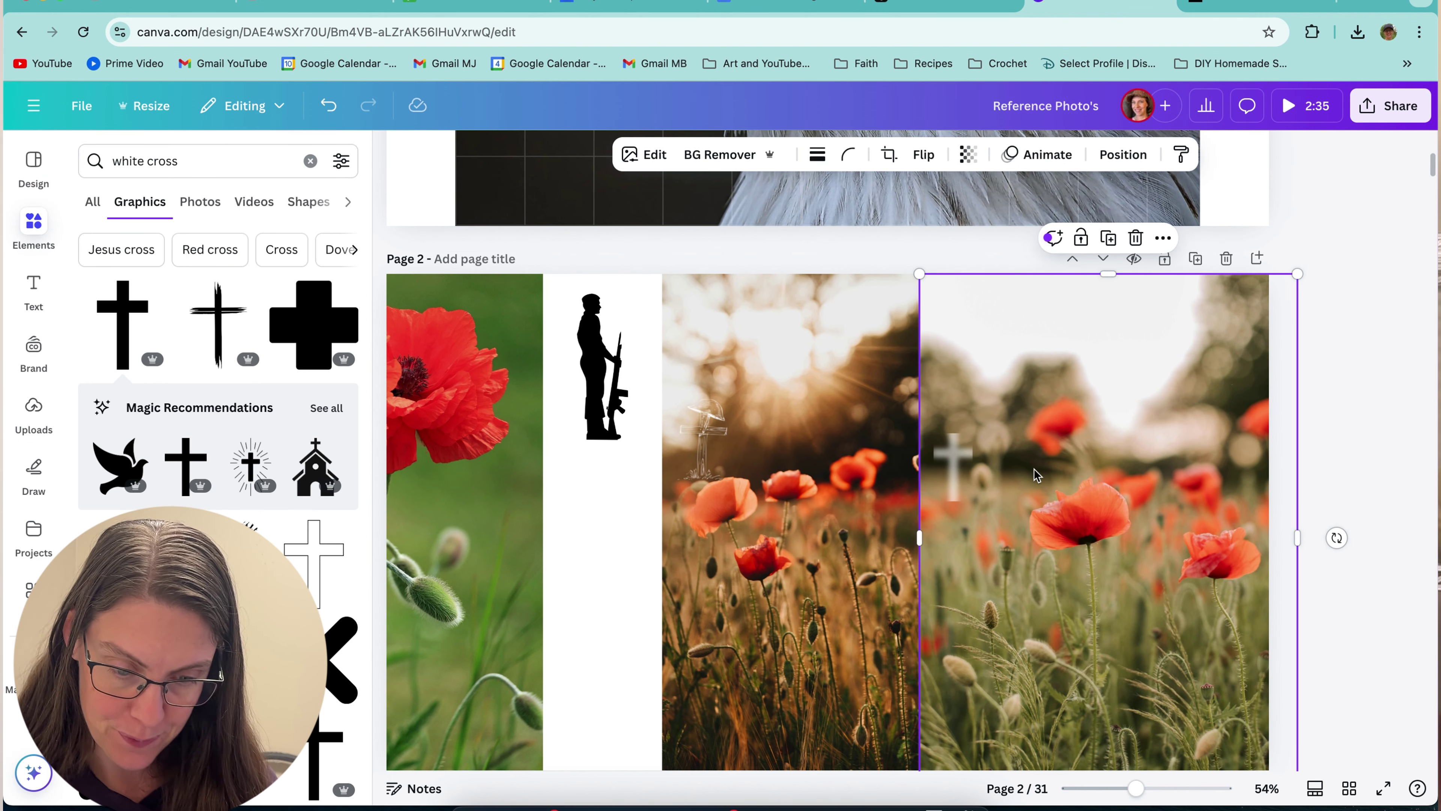
click(952, 476)
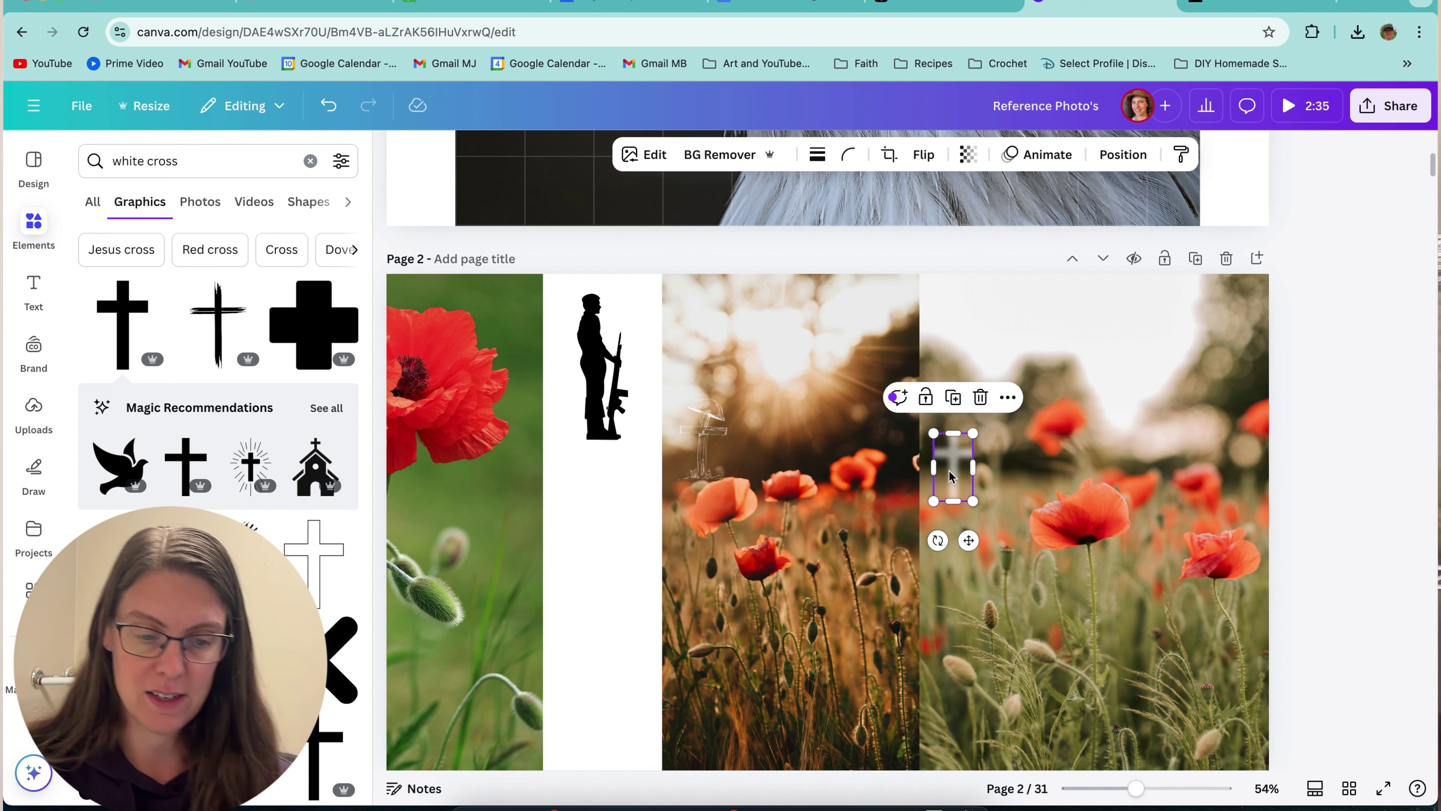
drag(951, 476, 1087, 477)
key(super+d)
key(super+d)
drag(965, 477, 985, 518)
key(super+d)
click(1086, 542)
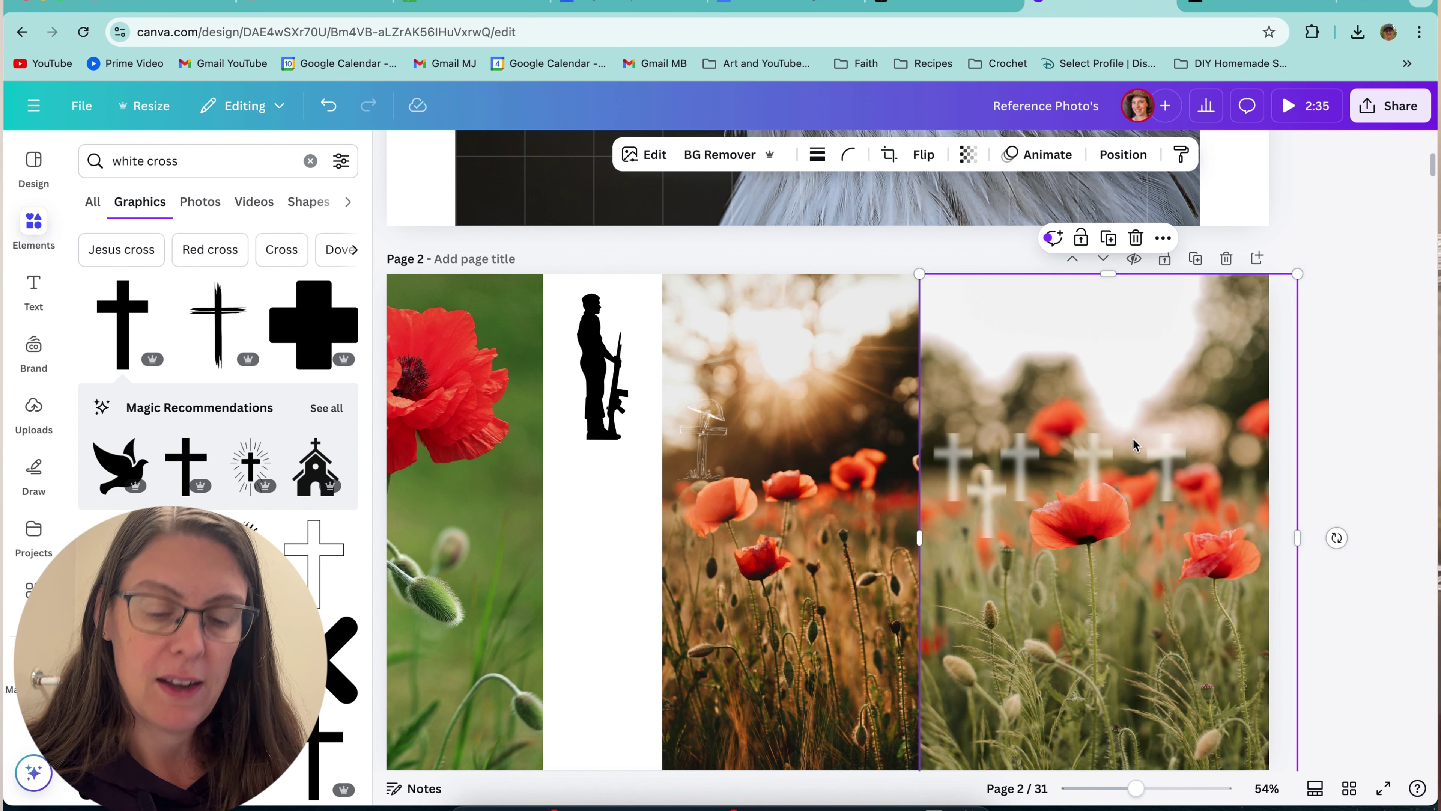
click(1159, 469)
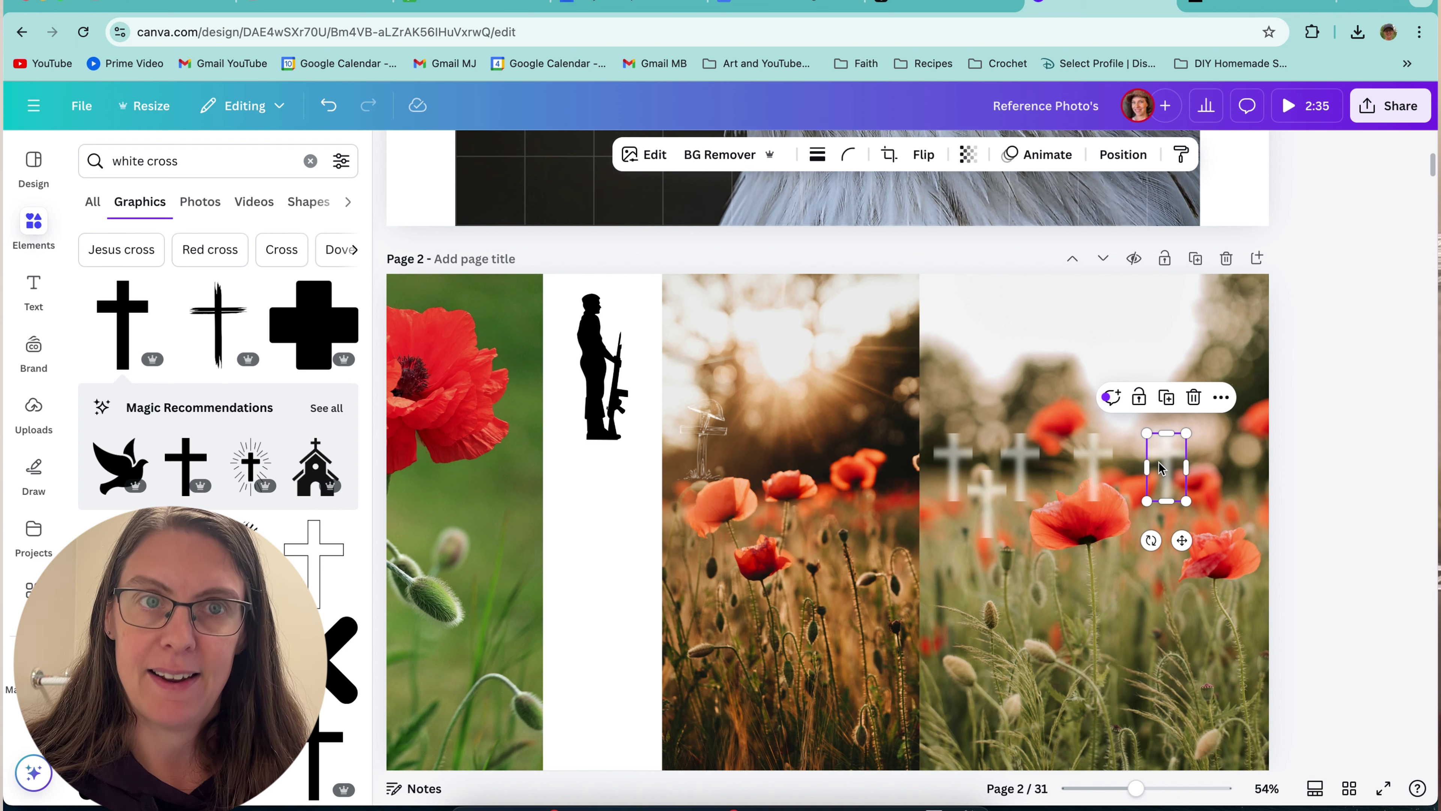
drag(1159, 468, 1059, 503)
click(1148, 394)
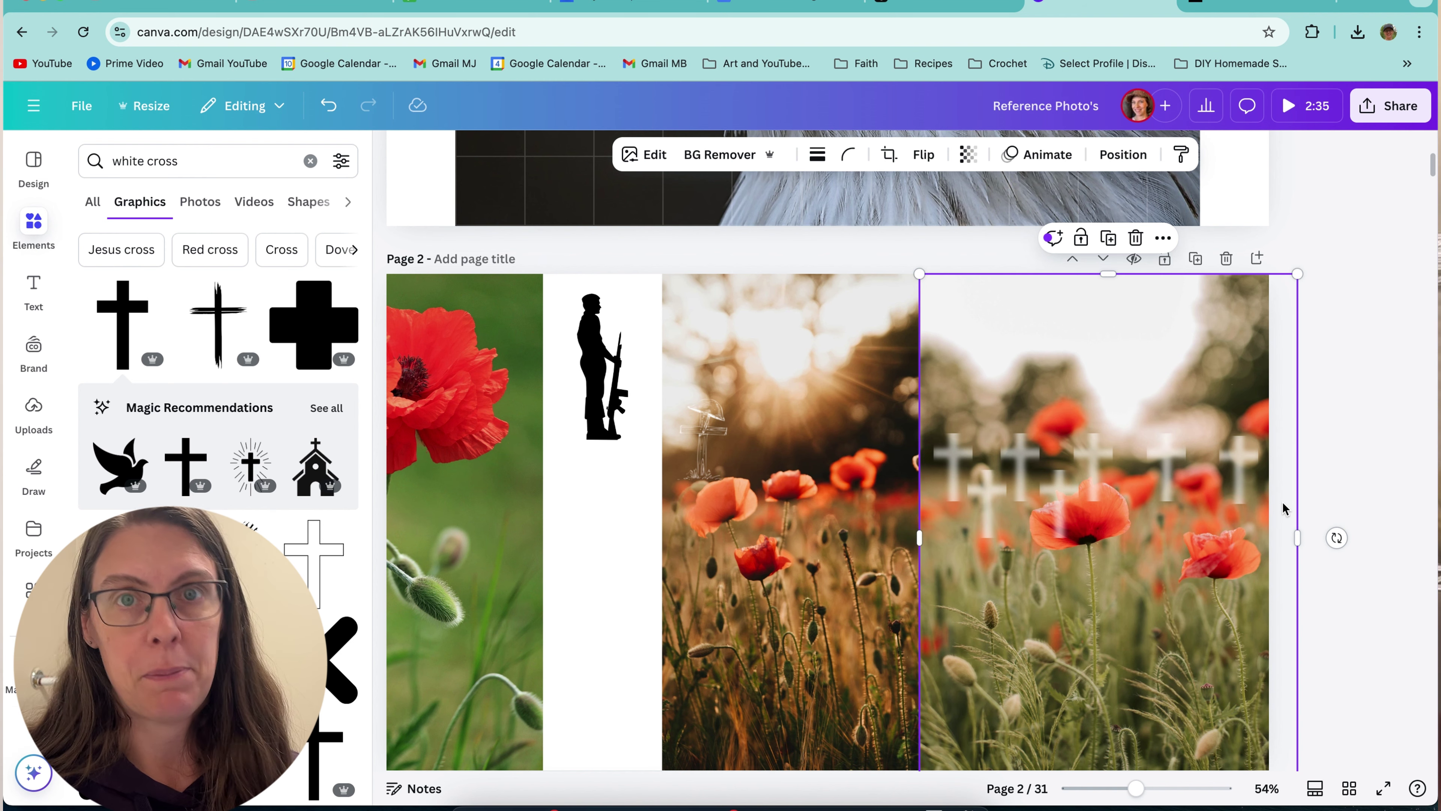
click(645, 154)
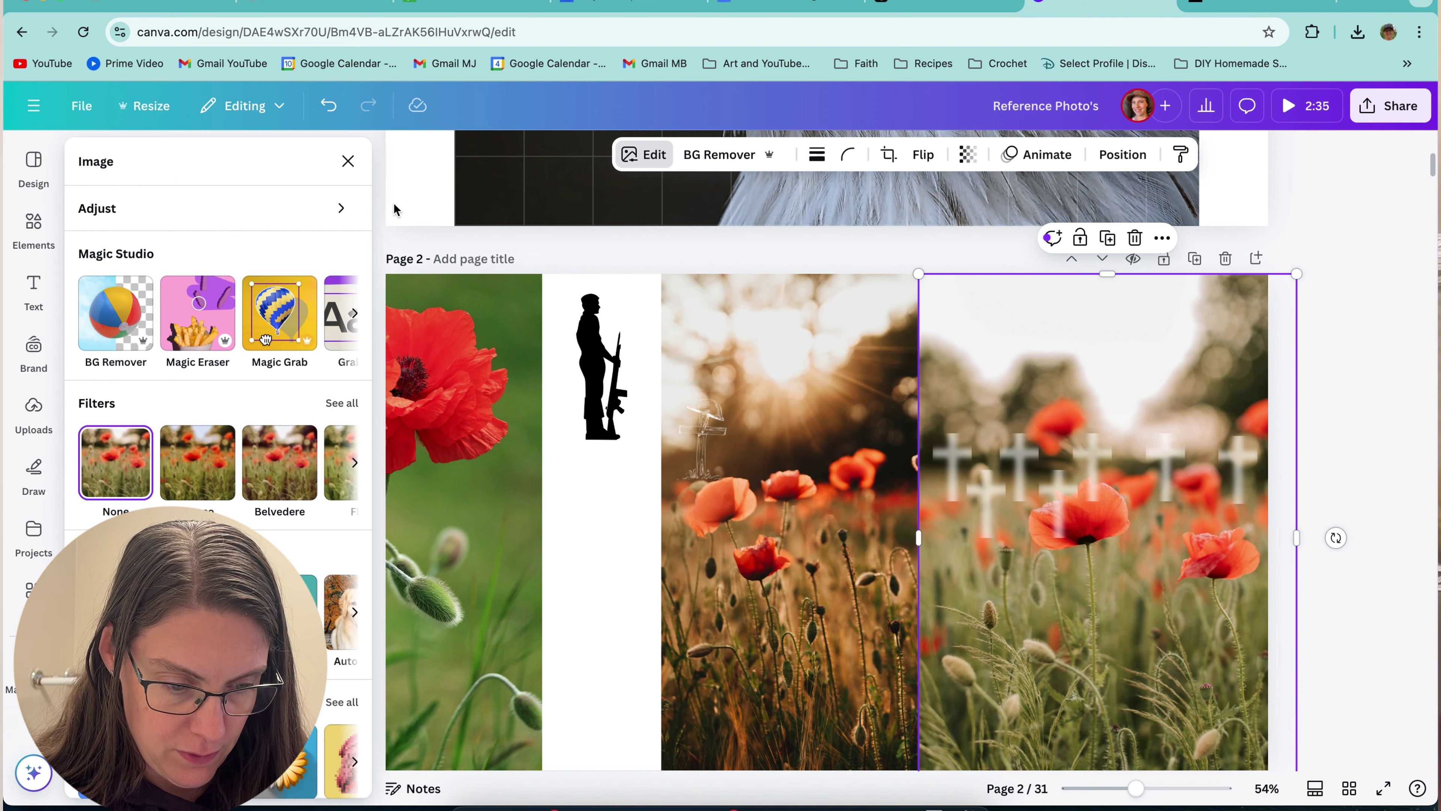
click(340, 404)
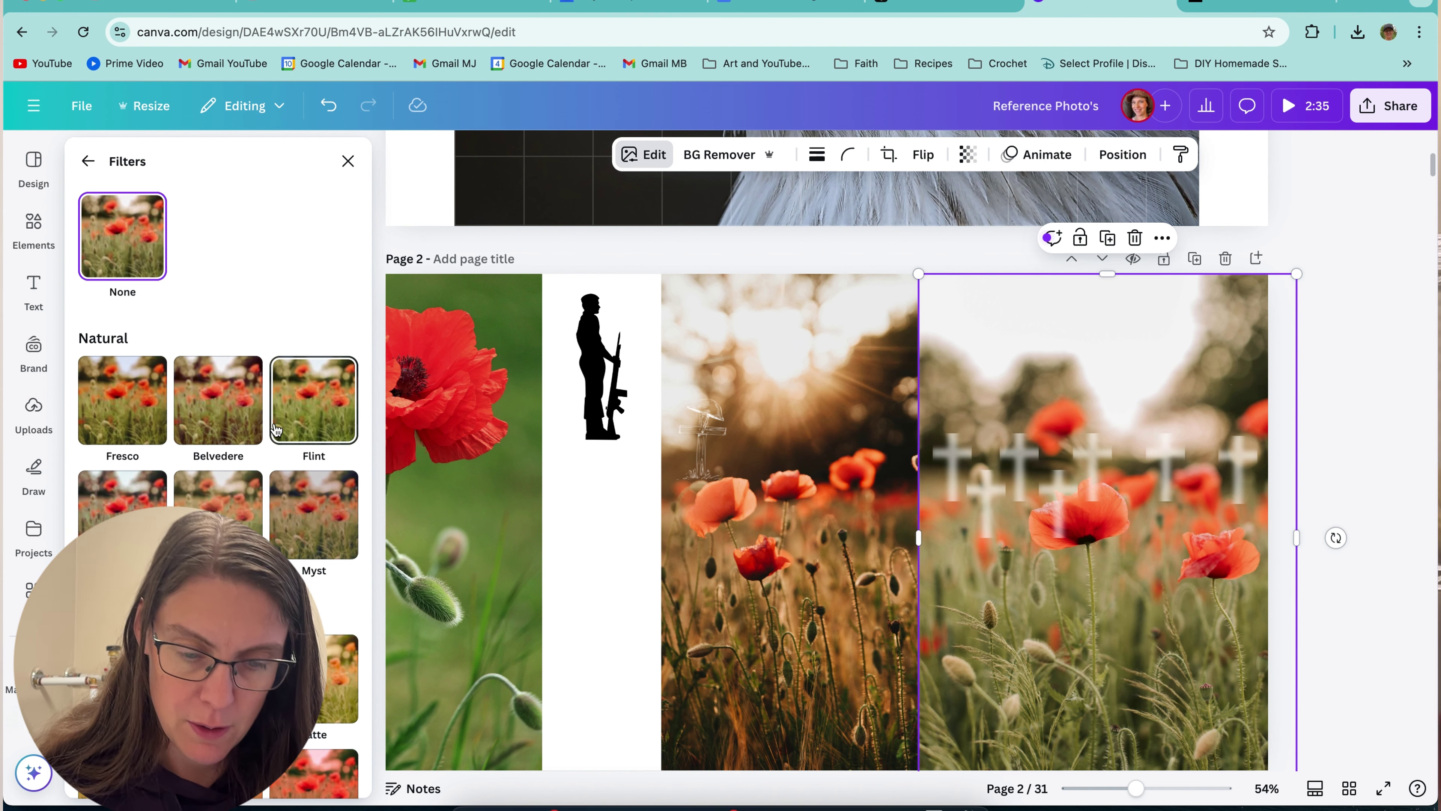
scroll(218, 352, down, 6)
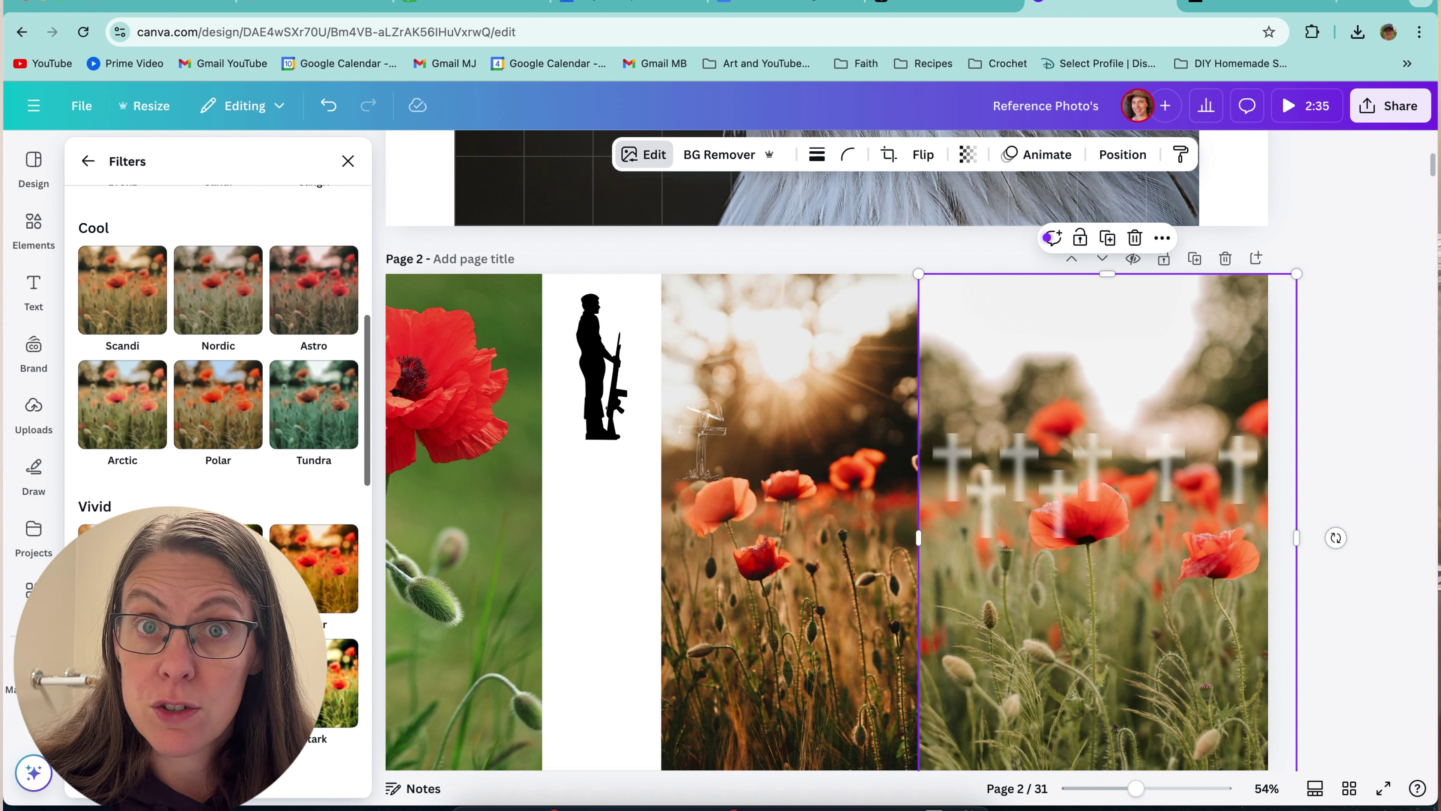
click(319, 601)
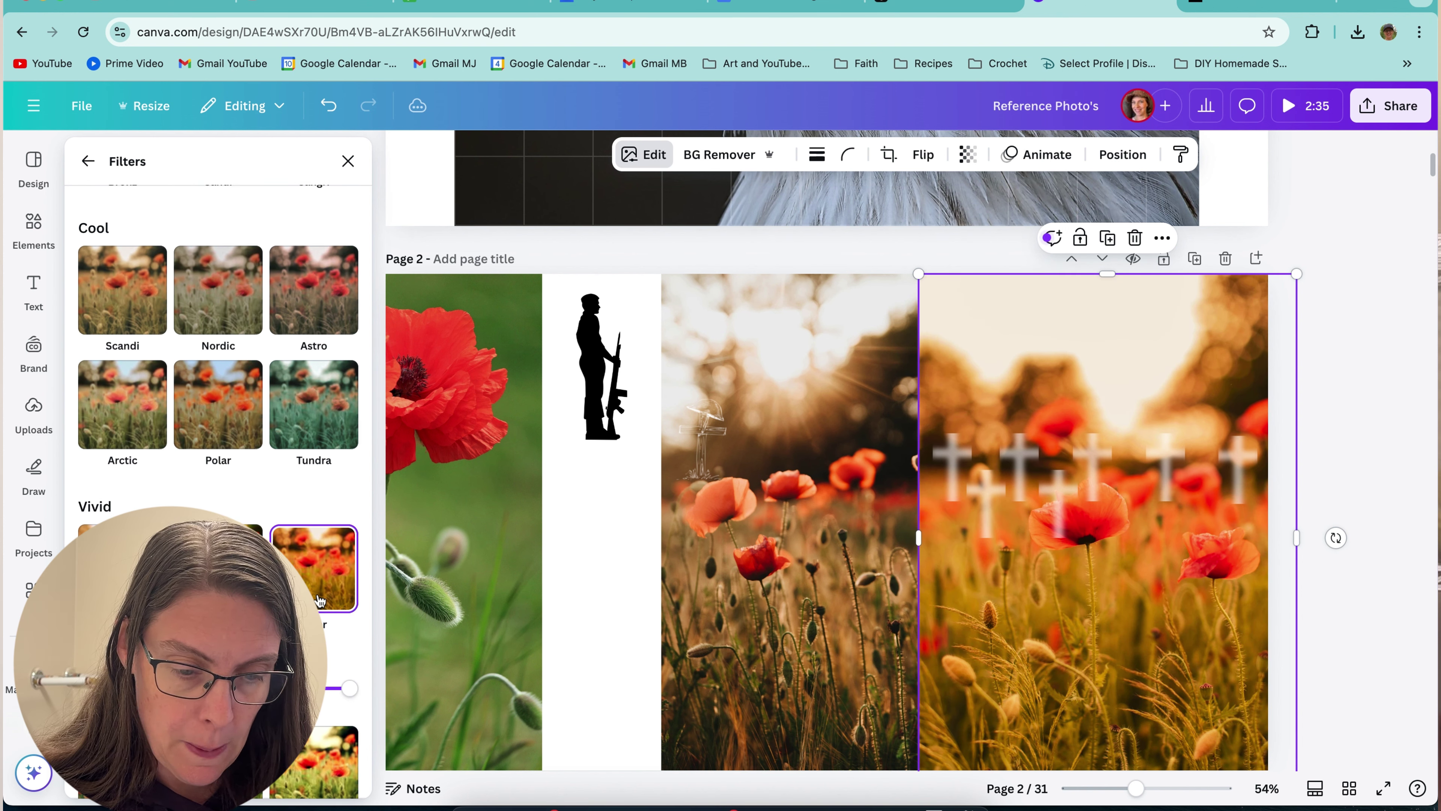
scroll(218, 397, up, 6)
scroll(215, 385, up, 2)
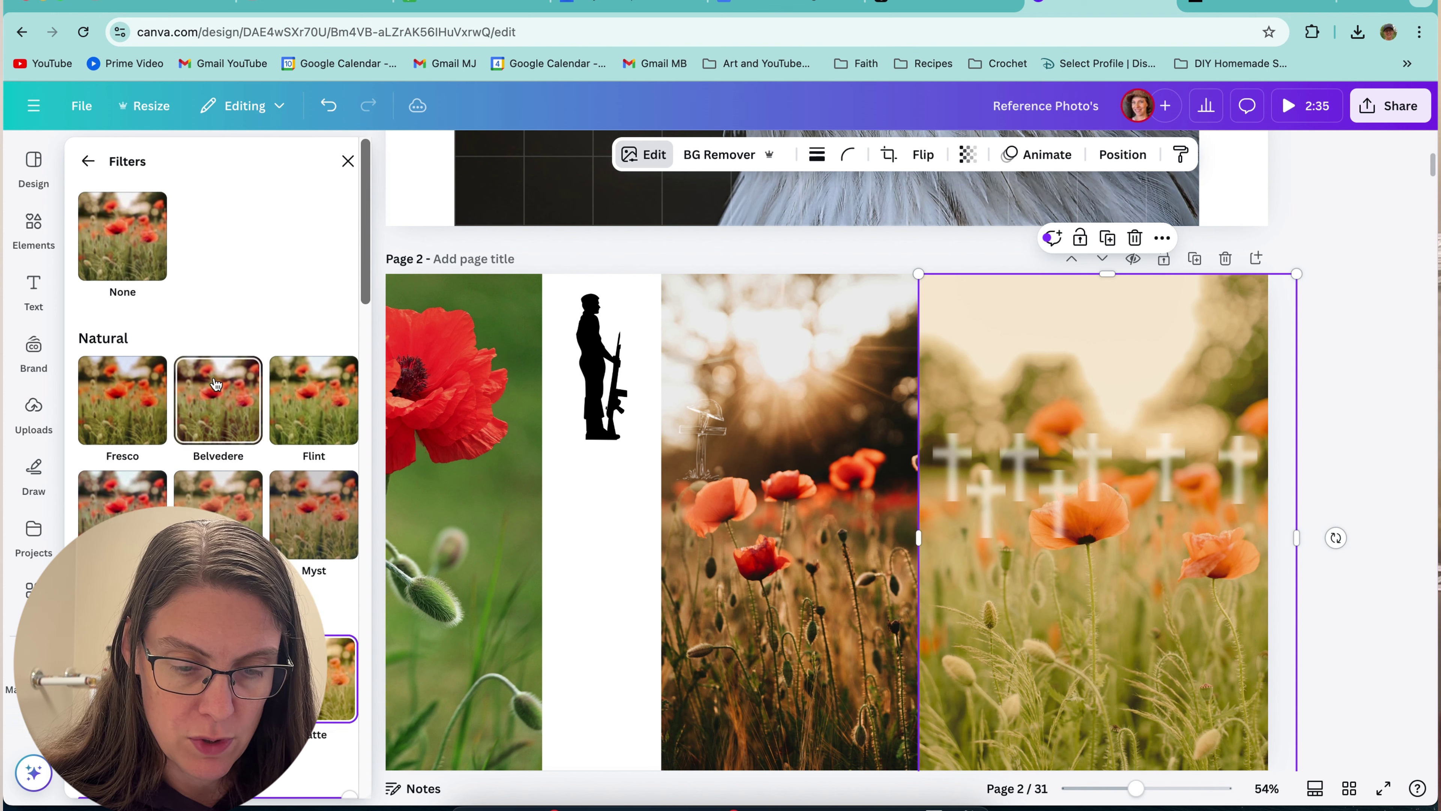
click(130, 258)
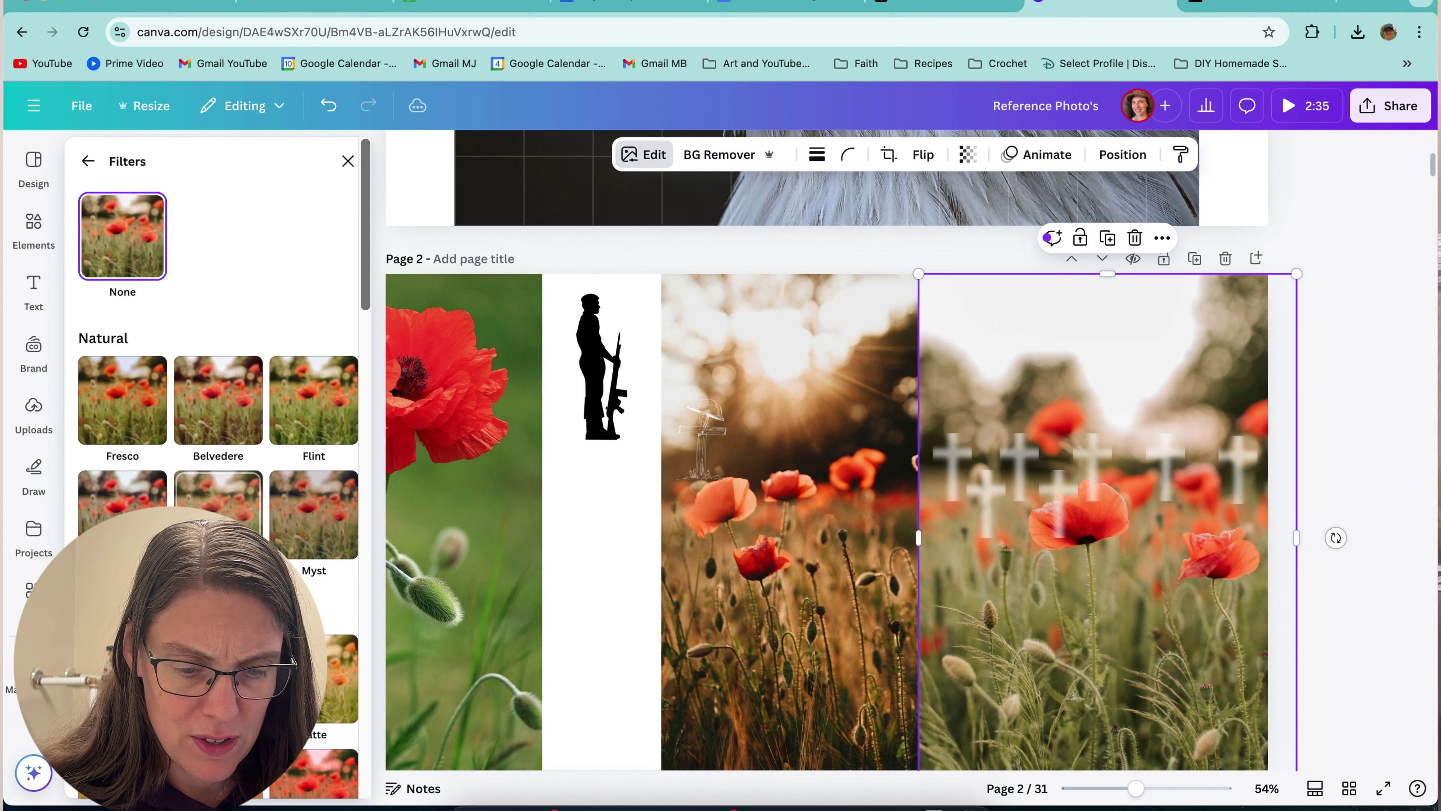
scroll(294, 547, down, 5)
click(294, 546)
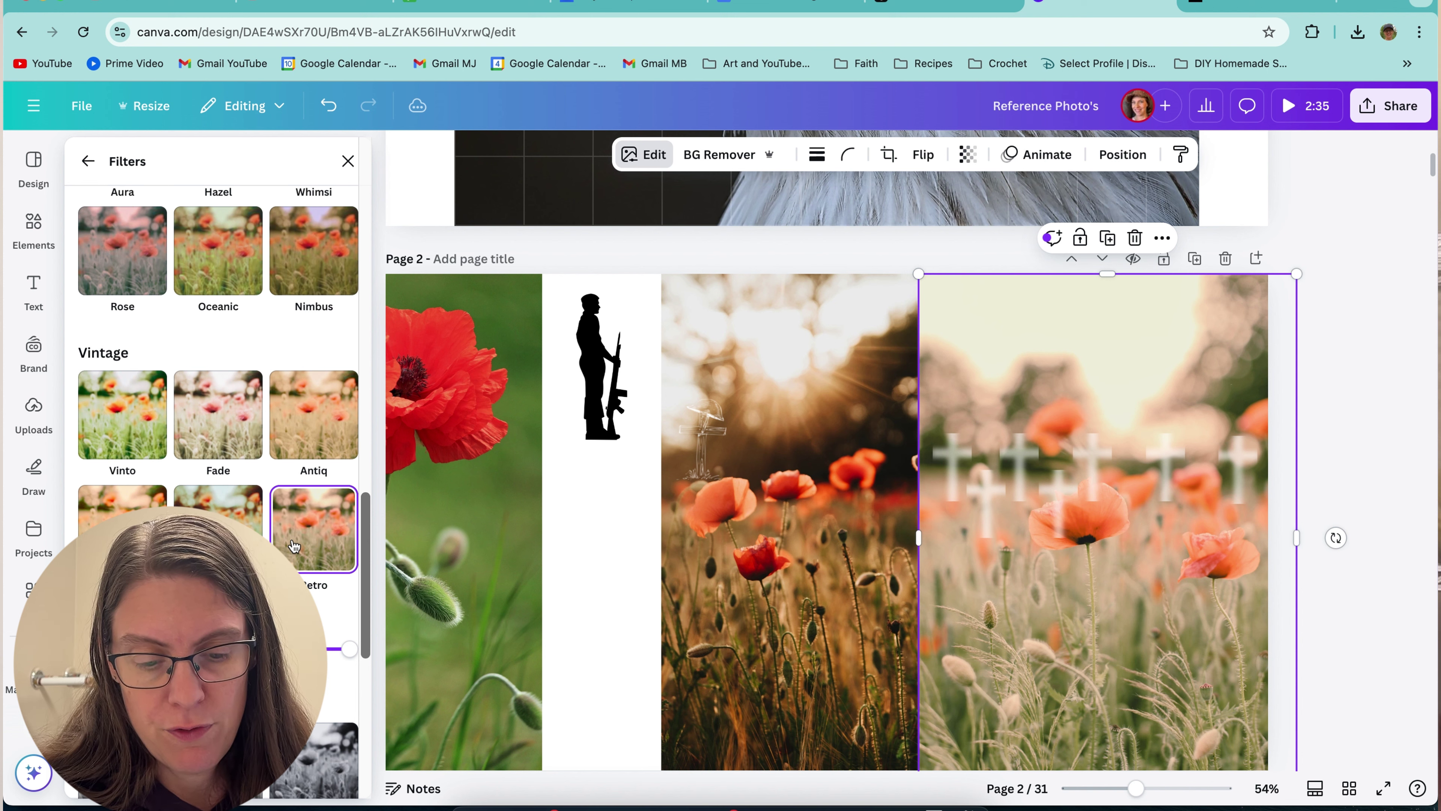
scroll(294, 546, up, 2)
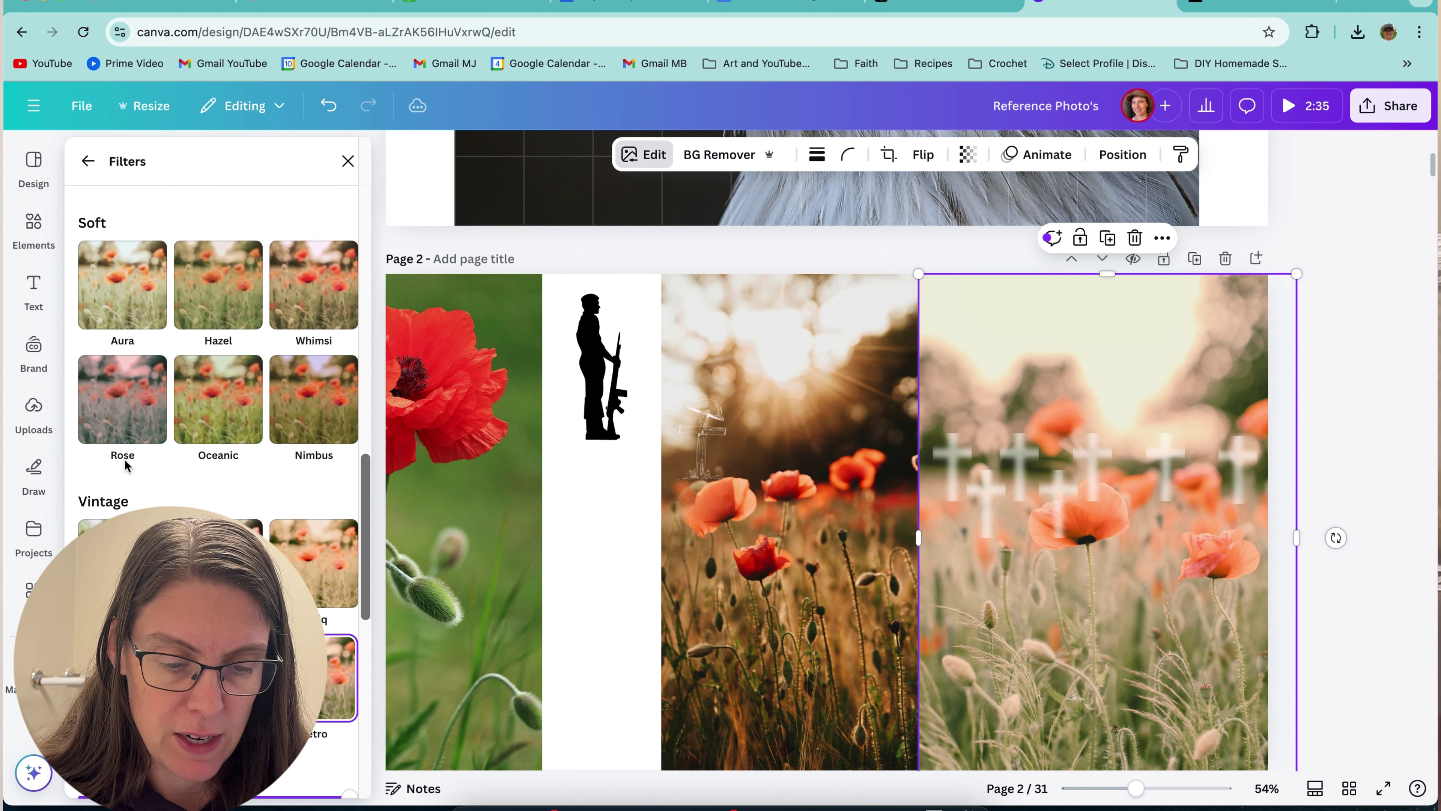
scroll(126, 454, up, 5)
click(132, 377)
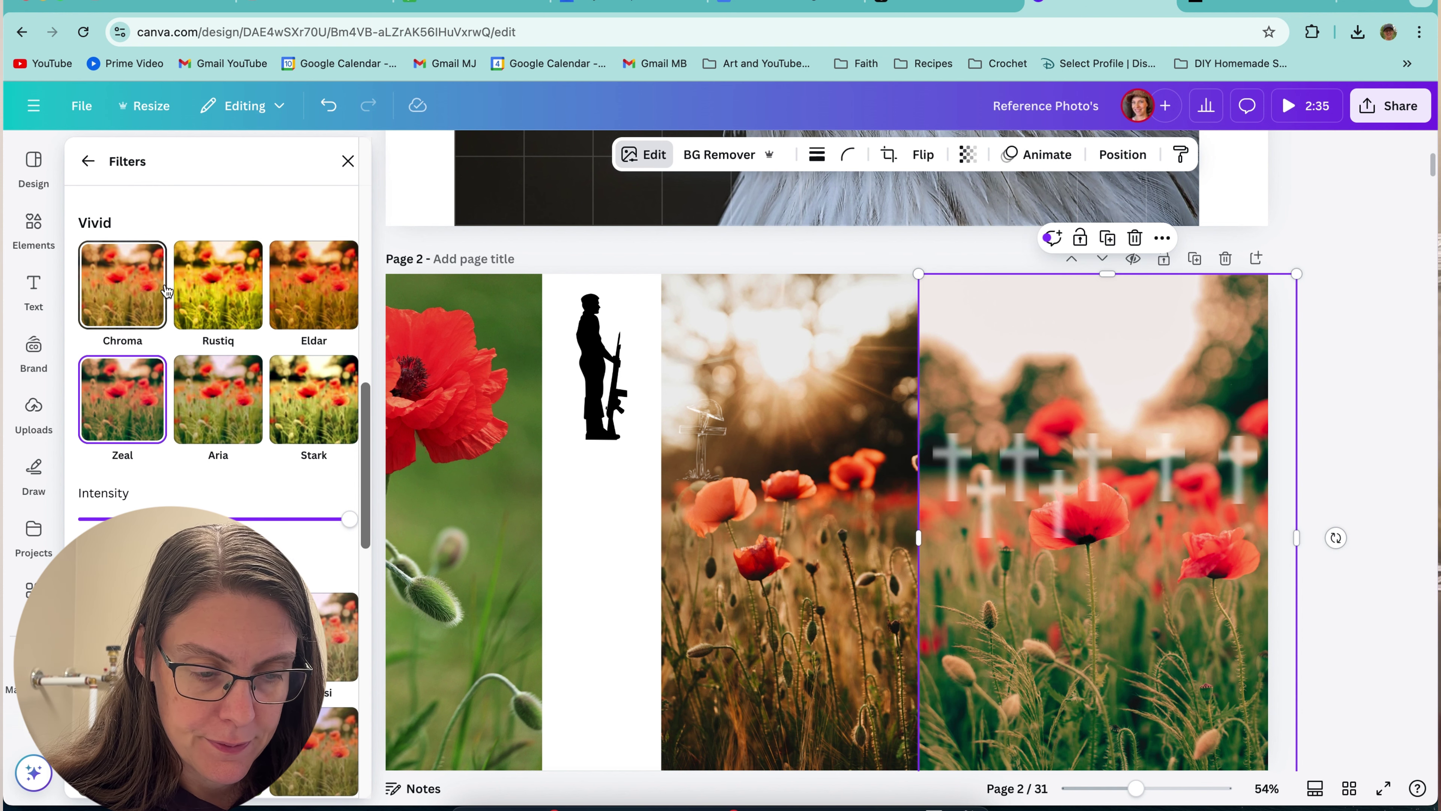
scroll(166, 291, up, 5)
scroll(166, 291, up, 5)
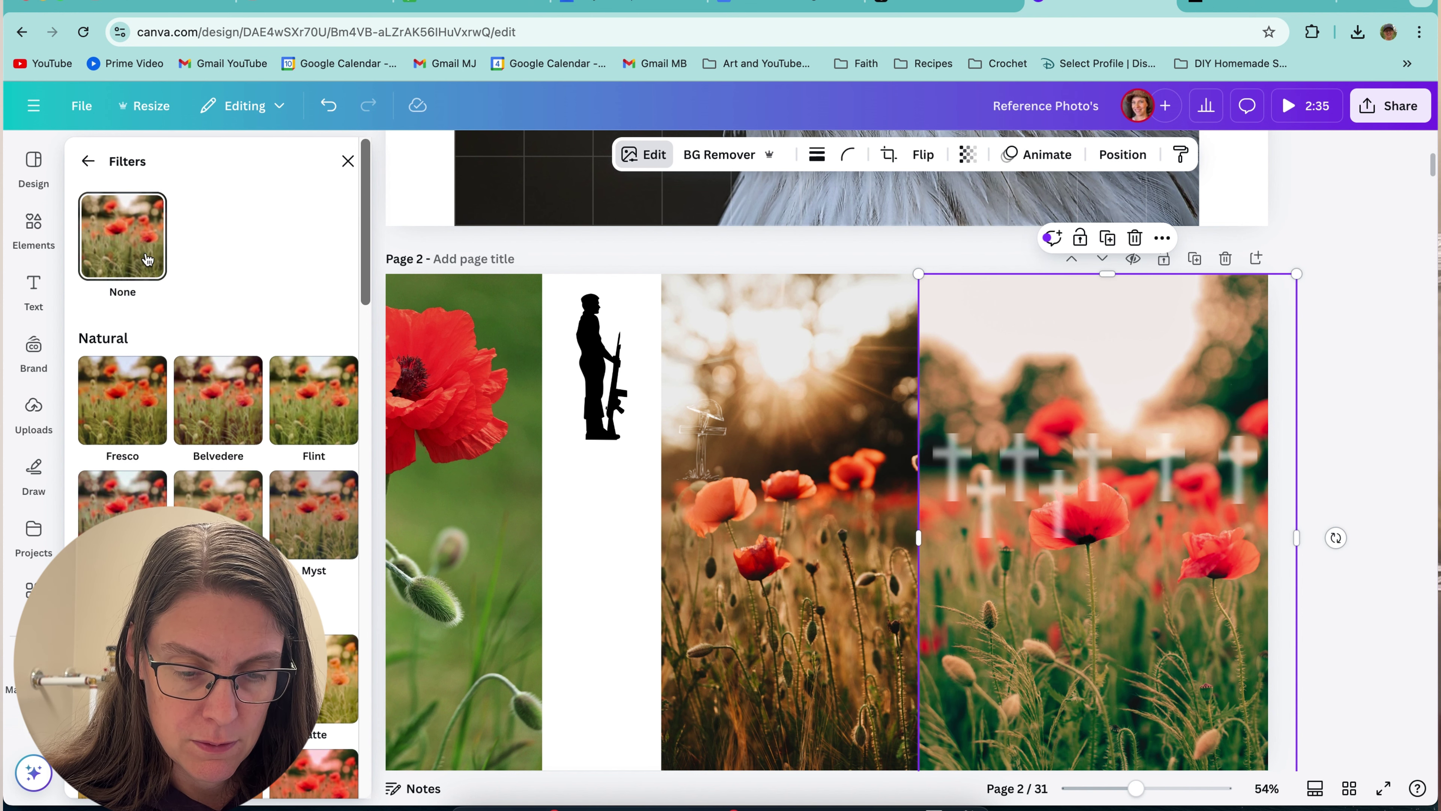
click(147, 259)
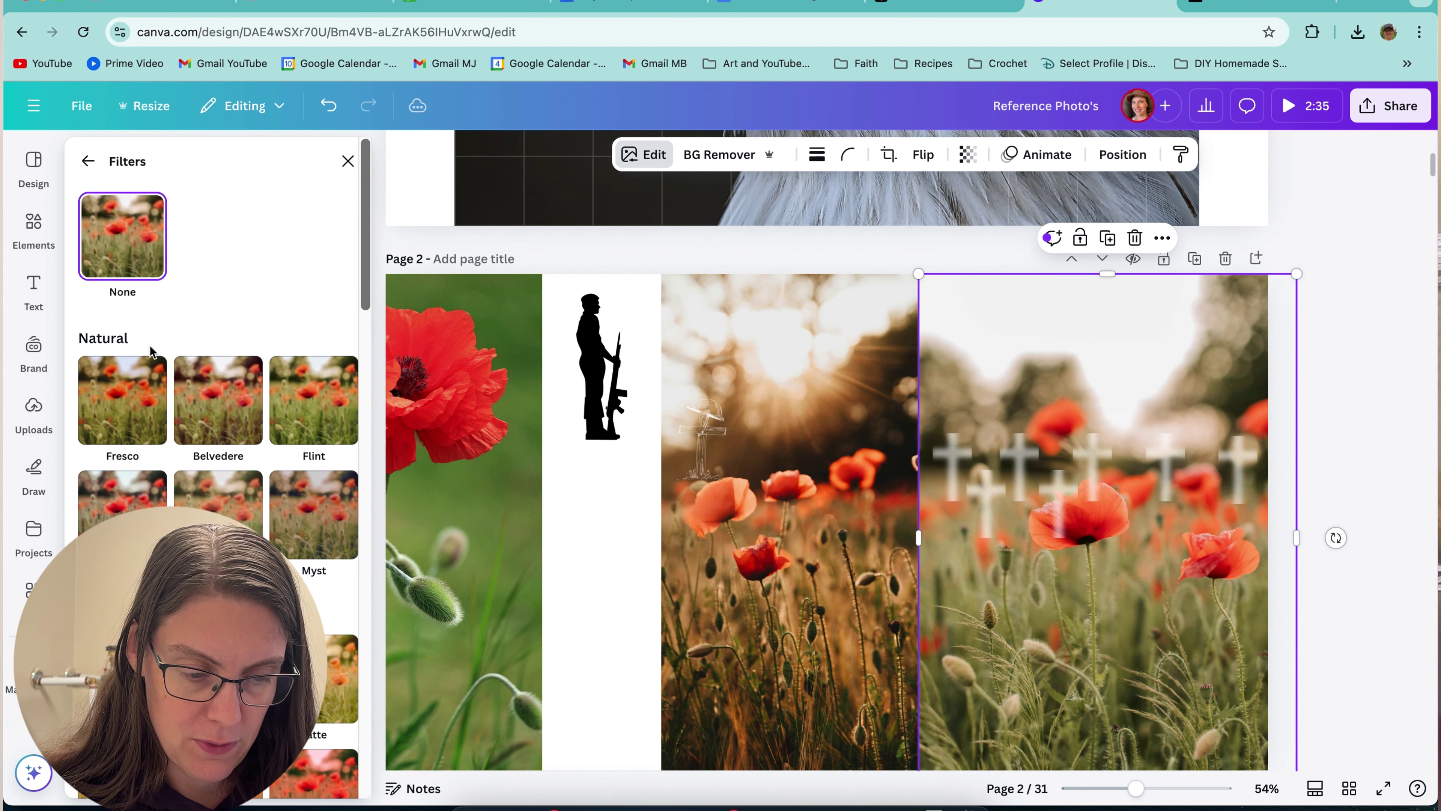
scroll(155, 353, down, 10)
scroll(219, 352, down, 5)
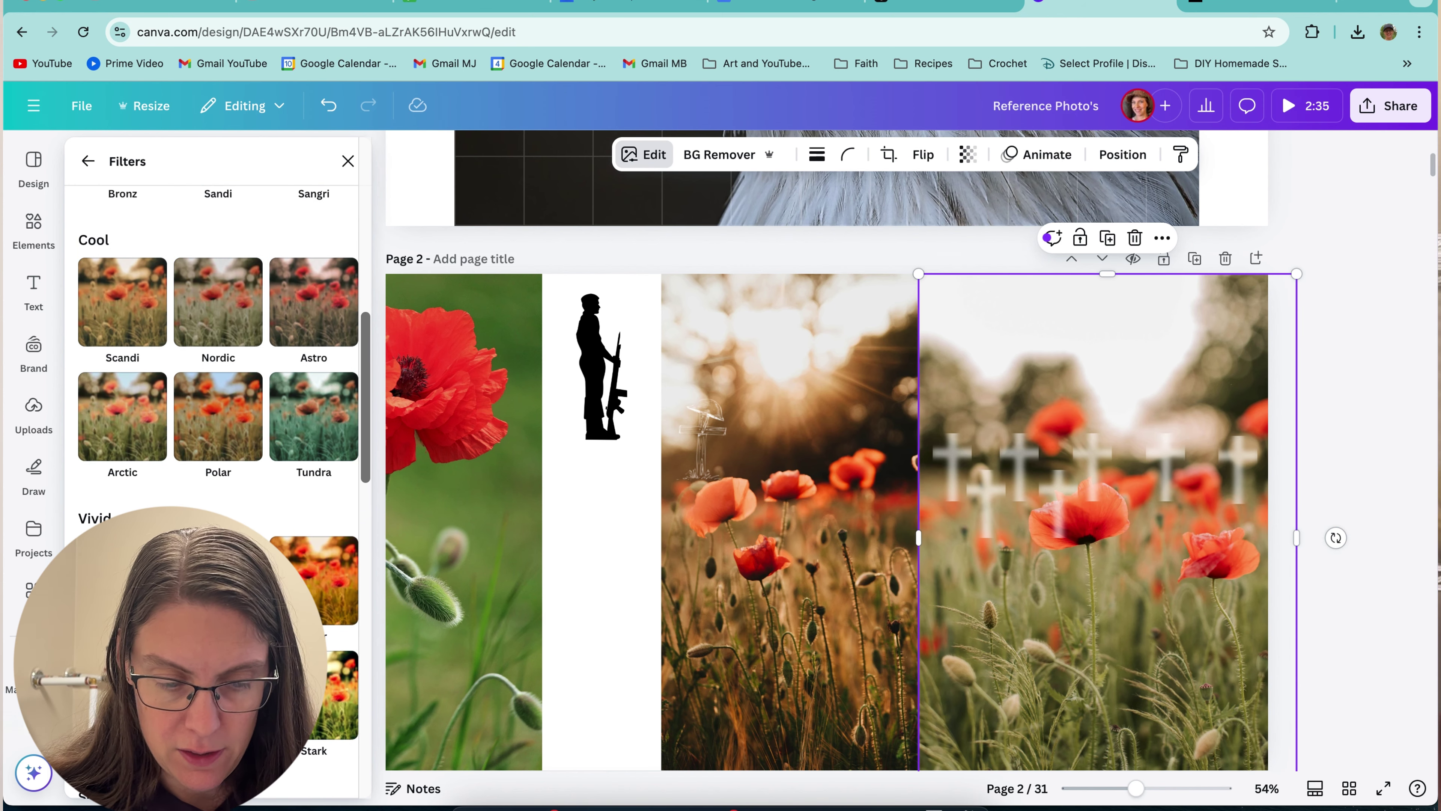
scroll(312, 745, down, 3)
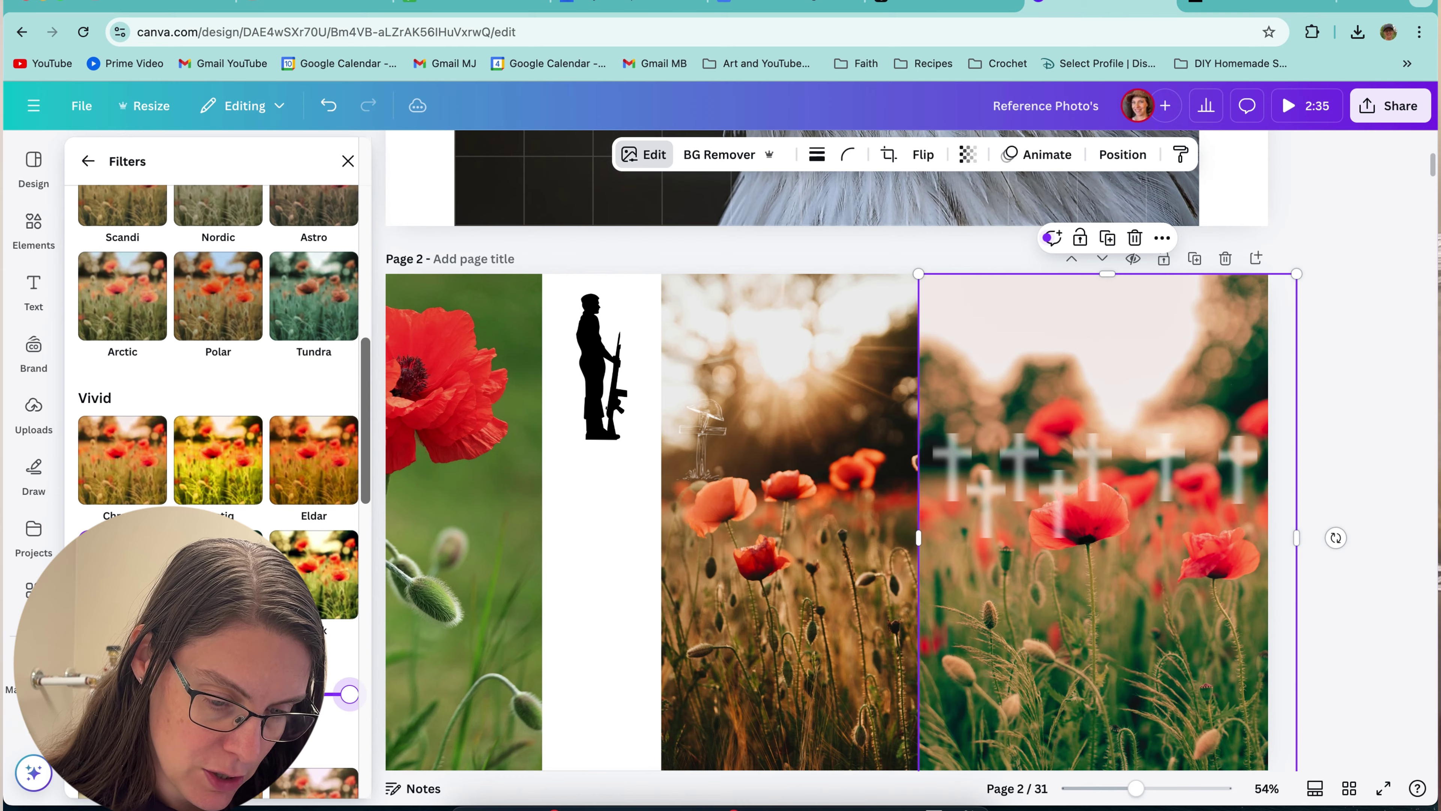
key(Escape)
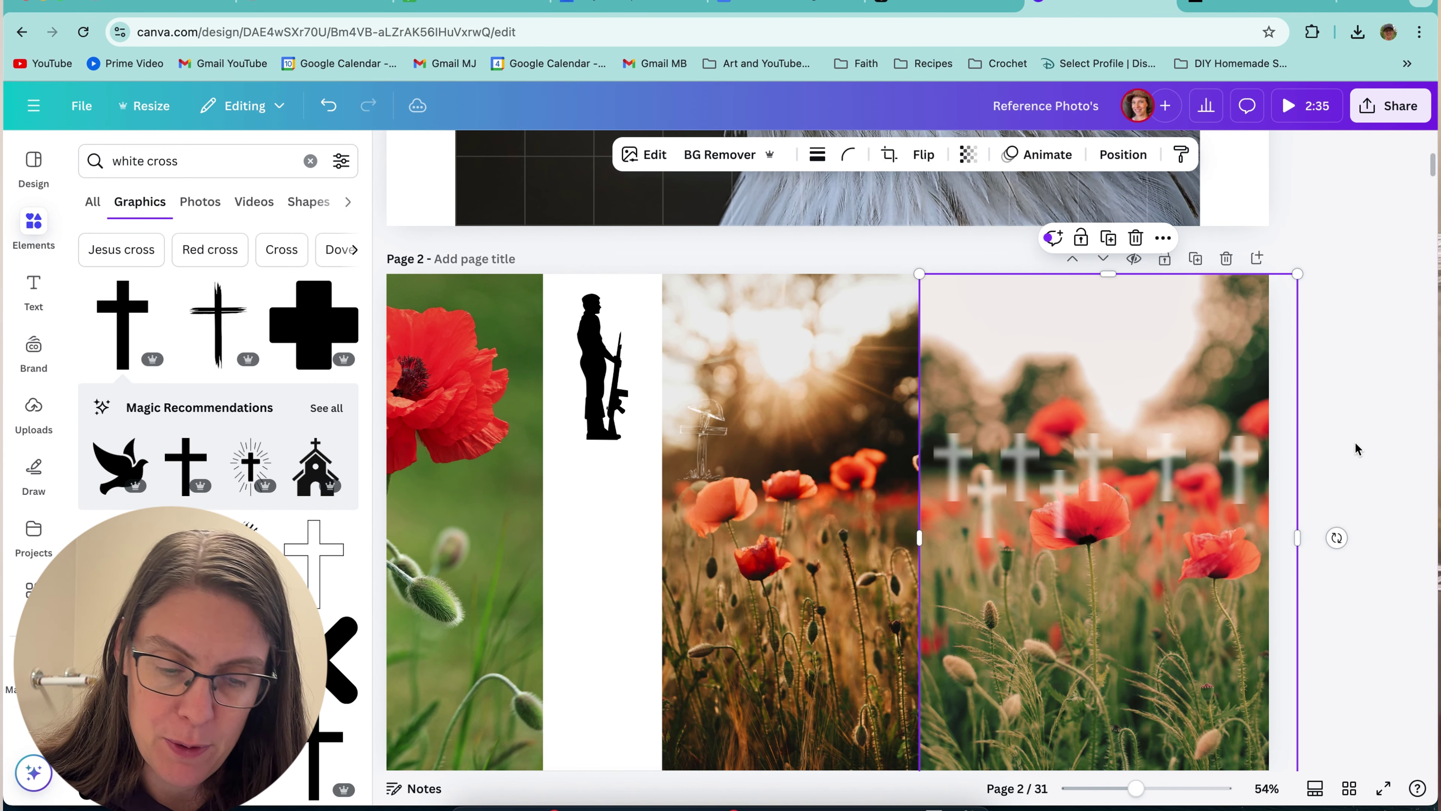
- From the page thumbnail view, bring up Resize and browse the 12x9 size suggestions
key(ctrl+z)
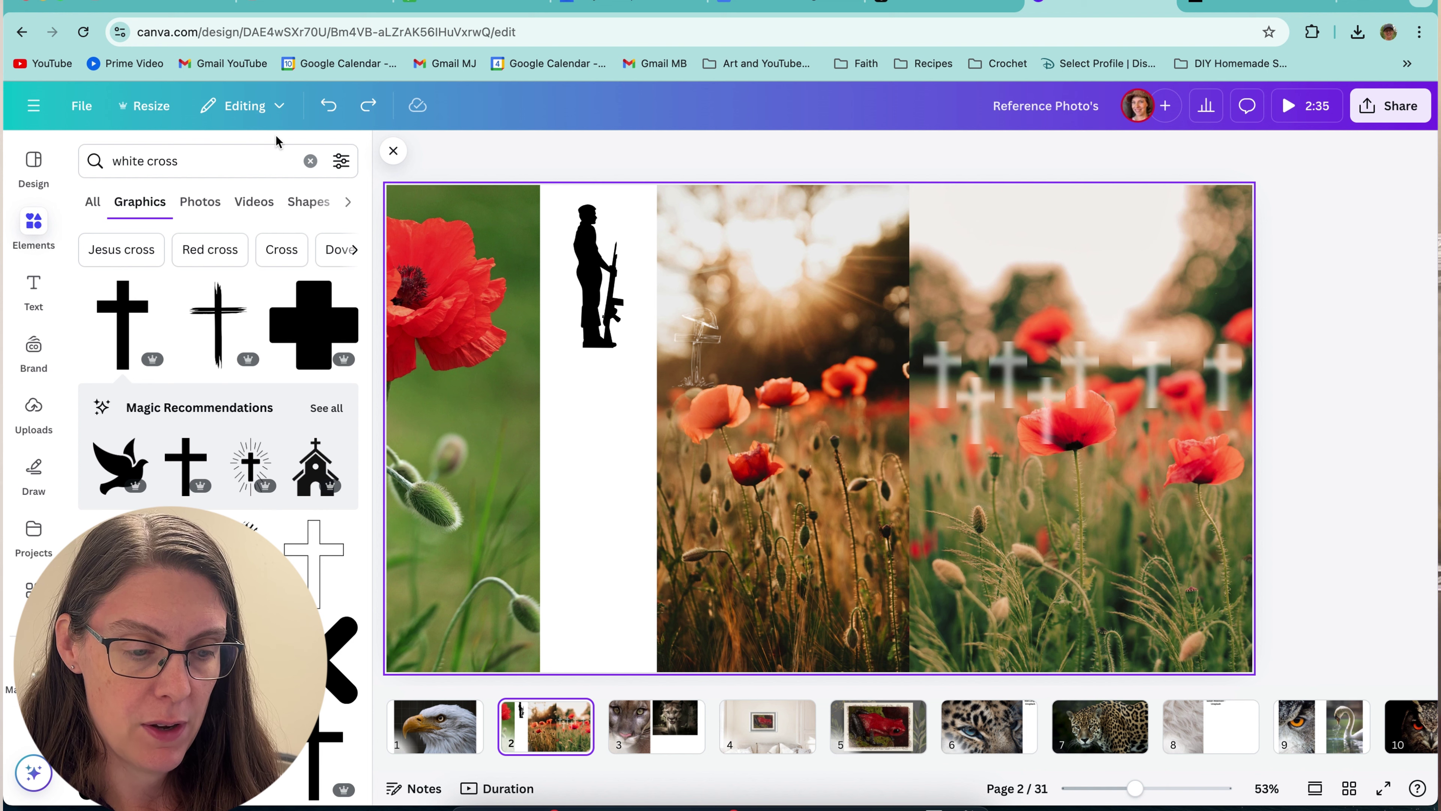
click(280, 107)
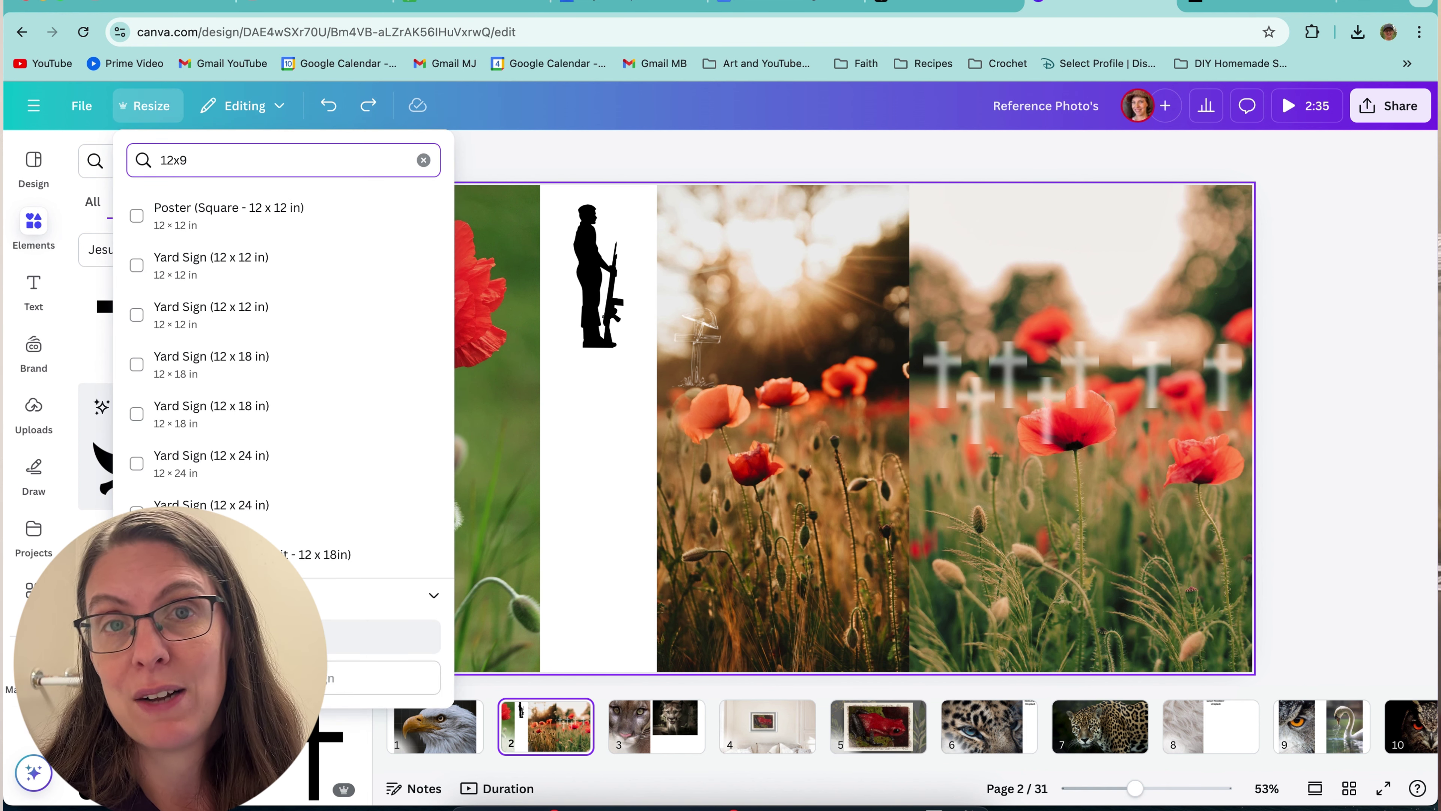
scroll(315, 260, down, 5)
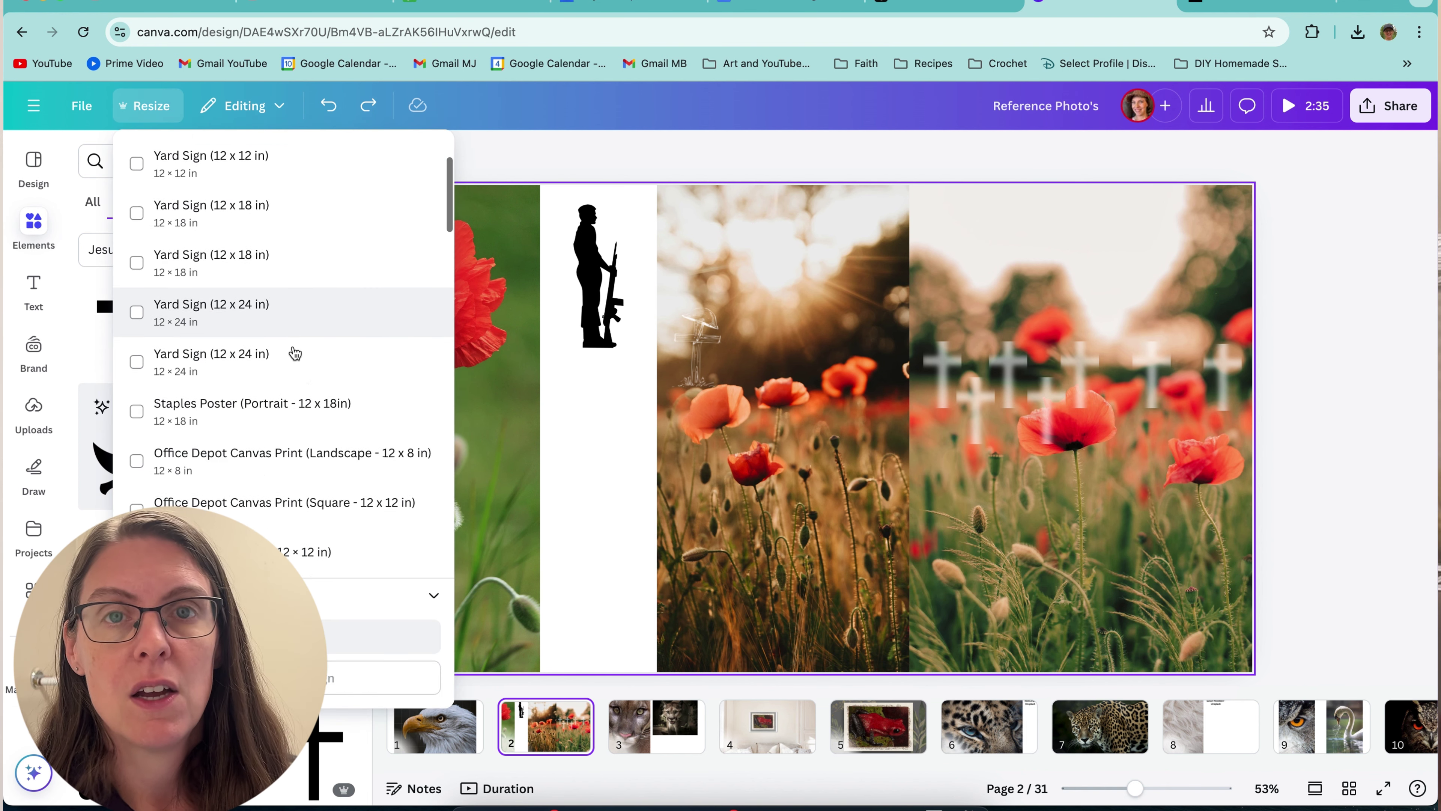
scroll(294, 353, down, 5)
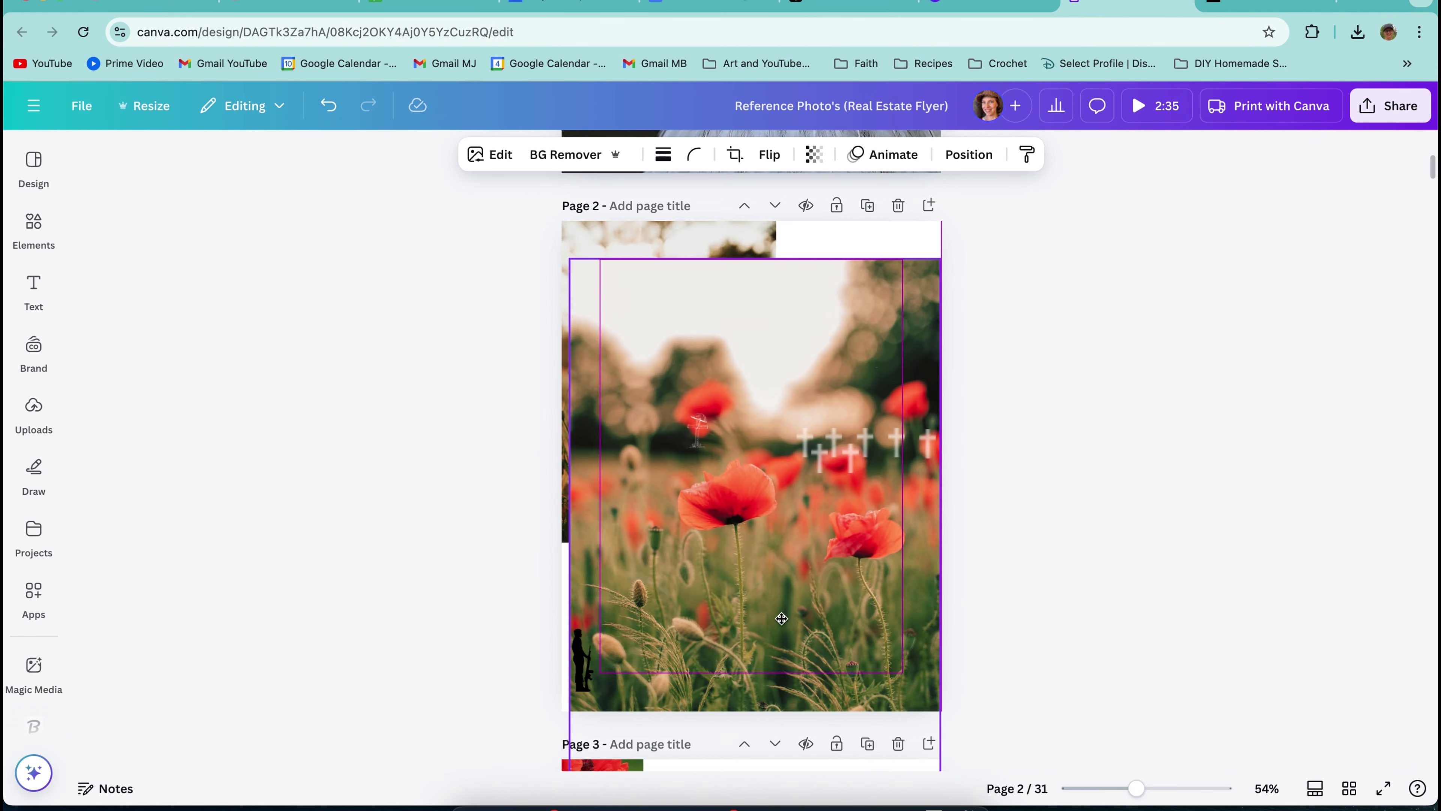
- Line the crosses up in a row and duplicate them to extend it
scroll(826, 462, up, 3)
drag(863, 482, 666, 466)
drag(521, 448, 524, 432)
click(791, 454)
key(super+d)
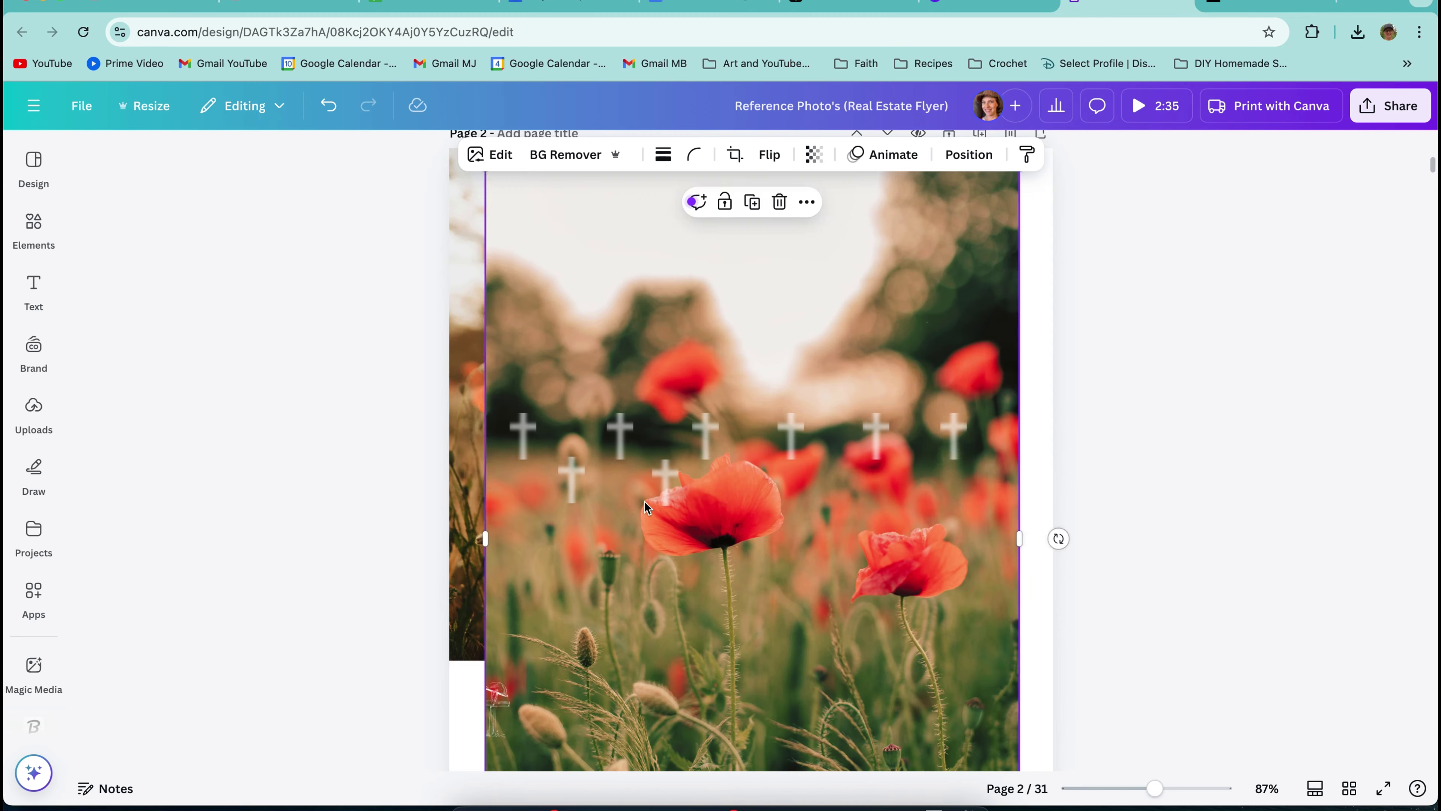
key(super+d)
click(561, 293)
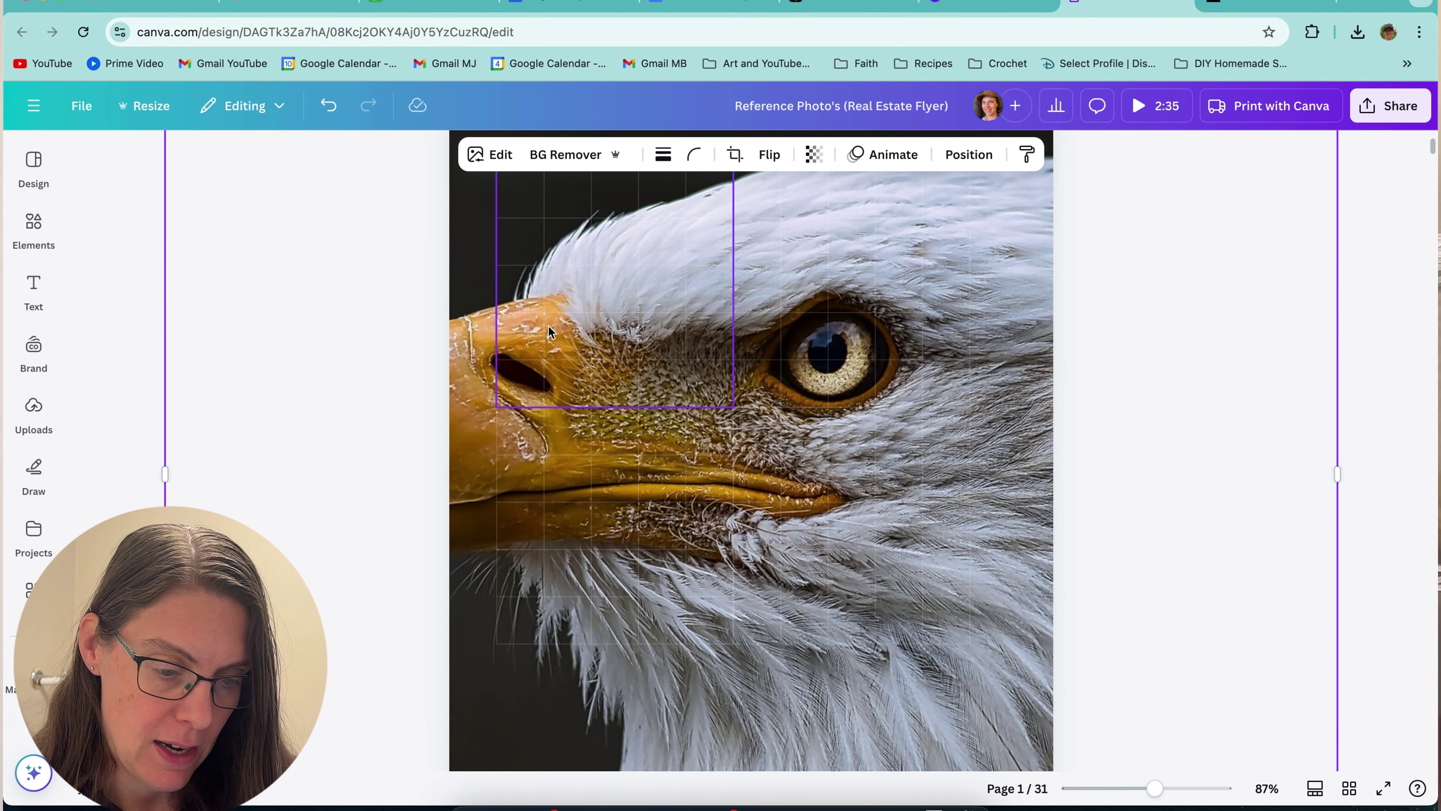
- Drag the square grid element down onto the poppy photo's lower-left corner
click(548, 330)
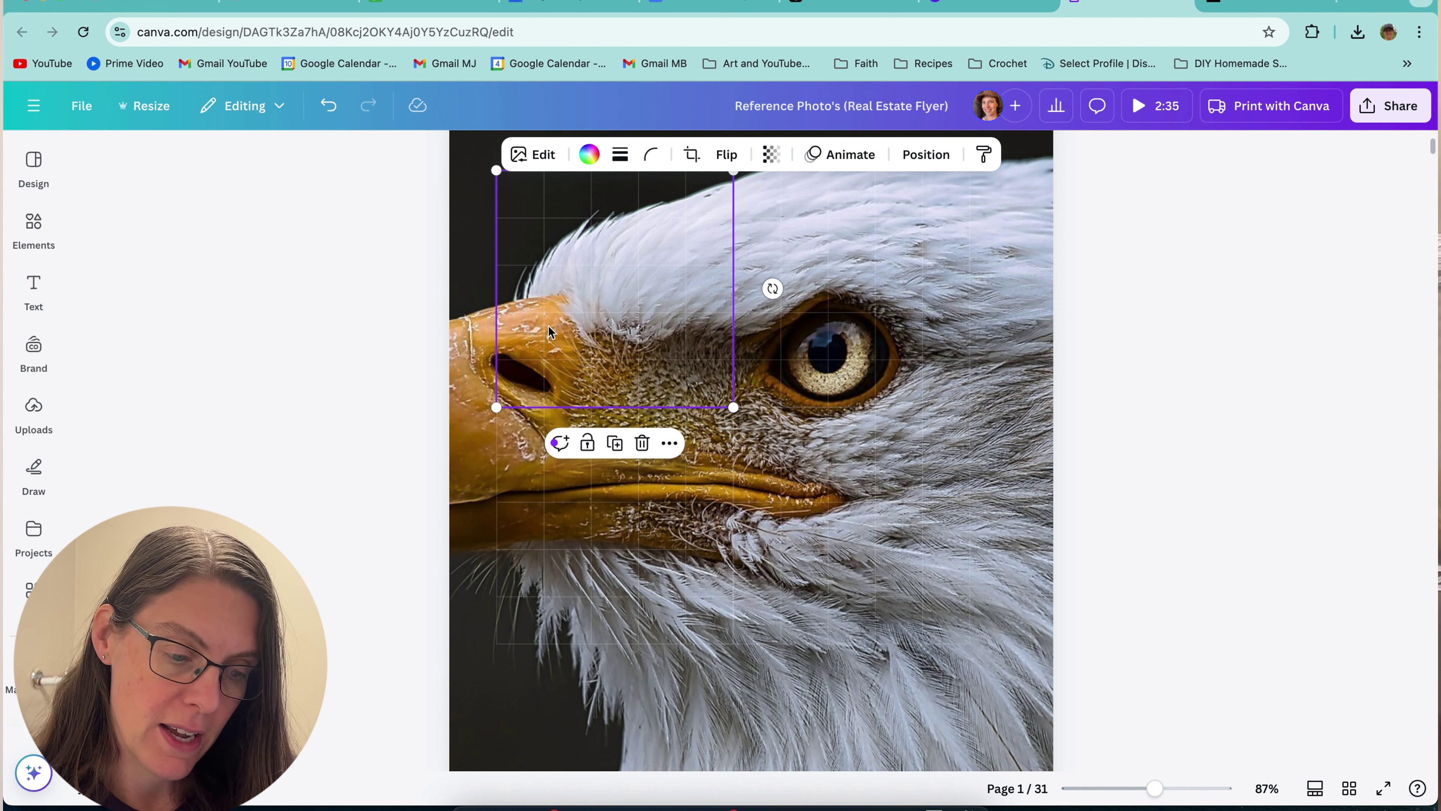
scroll(548, 327, down, 10)
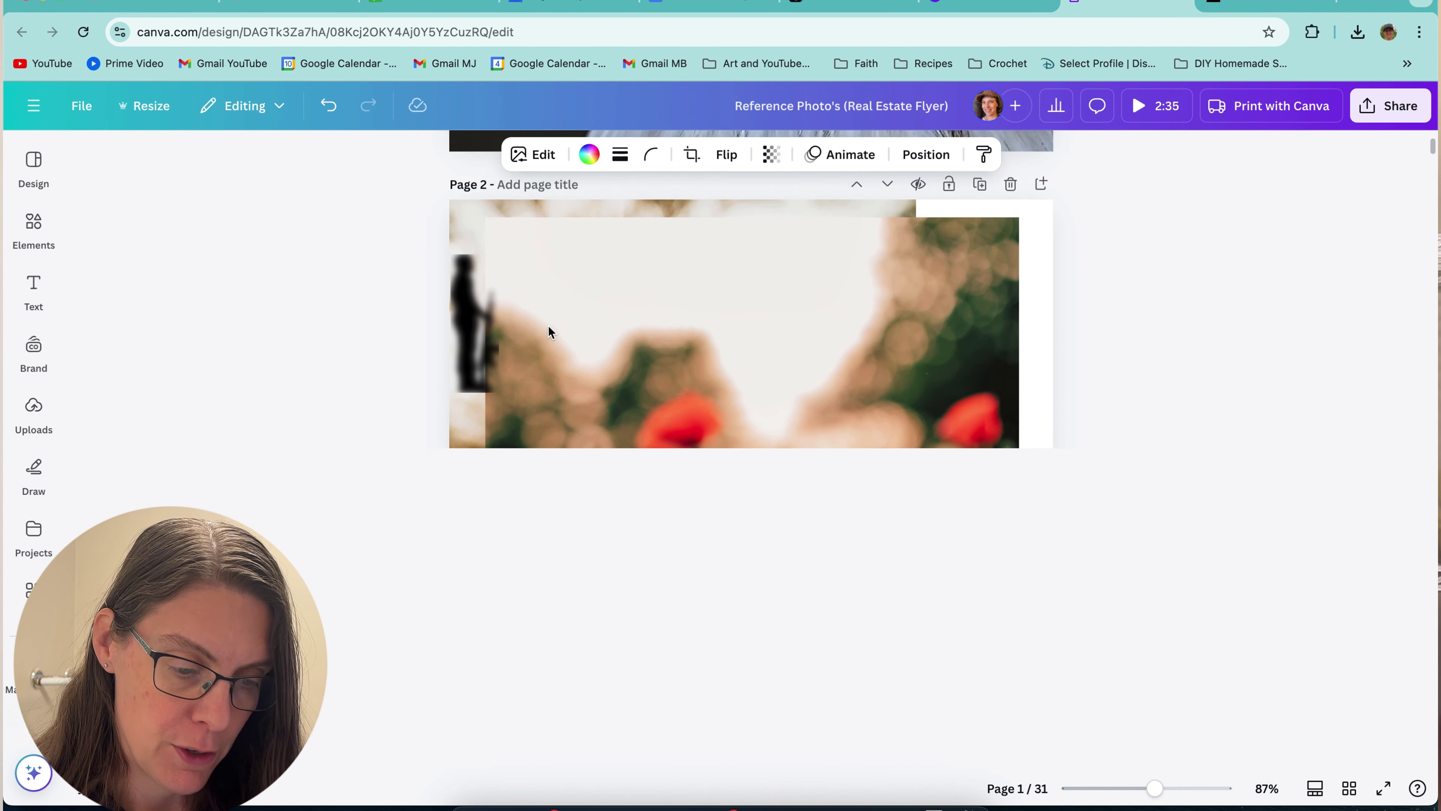
scroll(548, 332, down, 2)
click(550, 593)
click(616, 443)
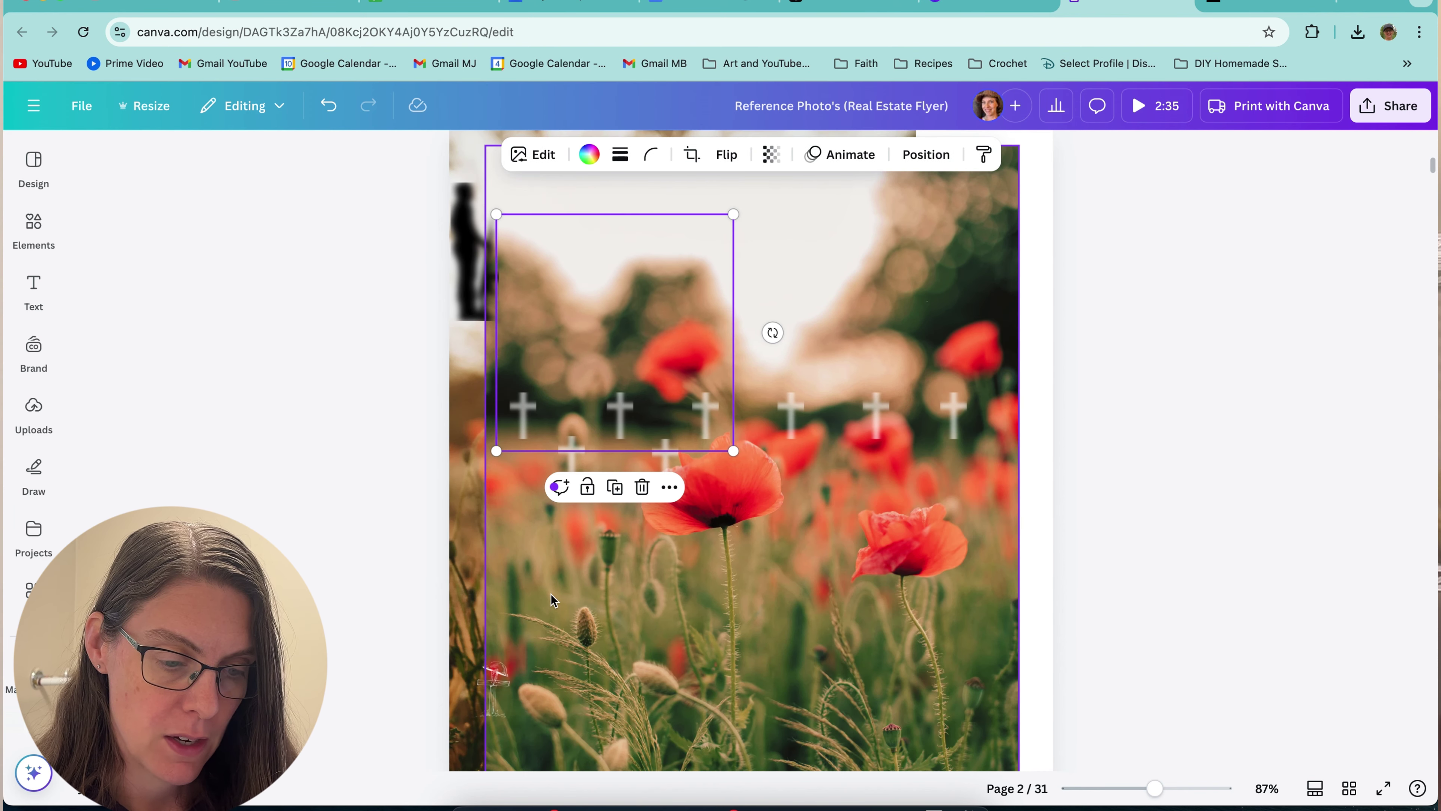
scroll(654, 354, down, 2)
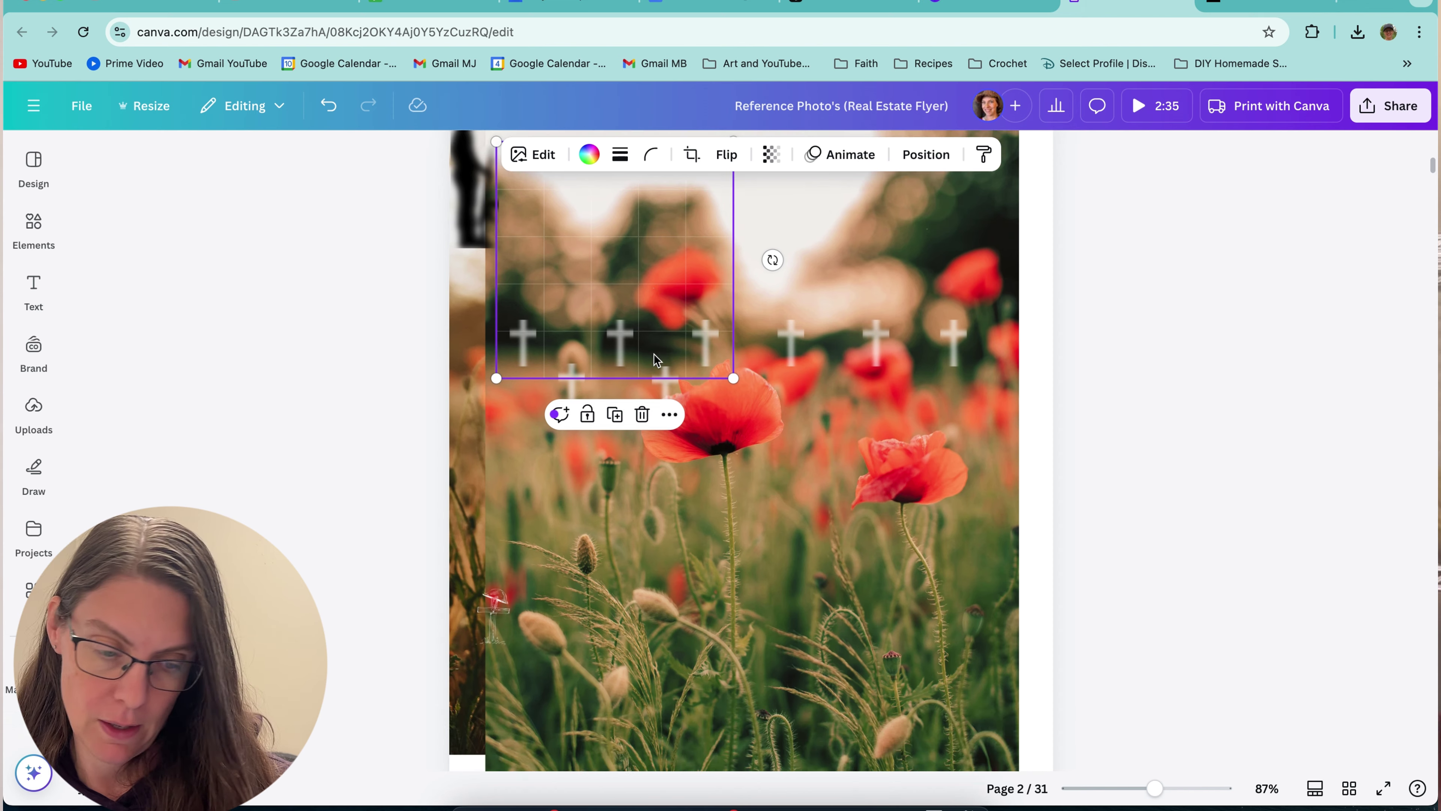
drag(636, 324, 628, 696)
scroll(627, 697, down, 3)
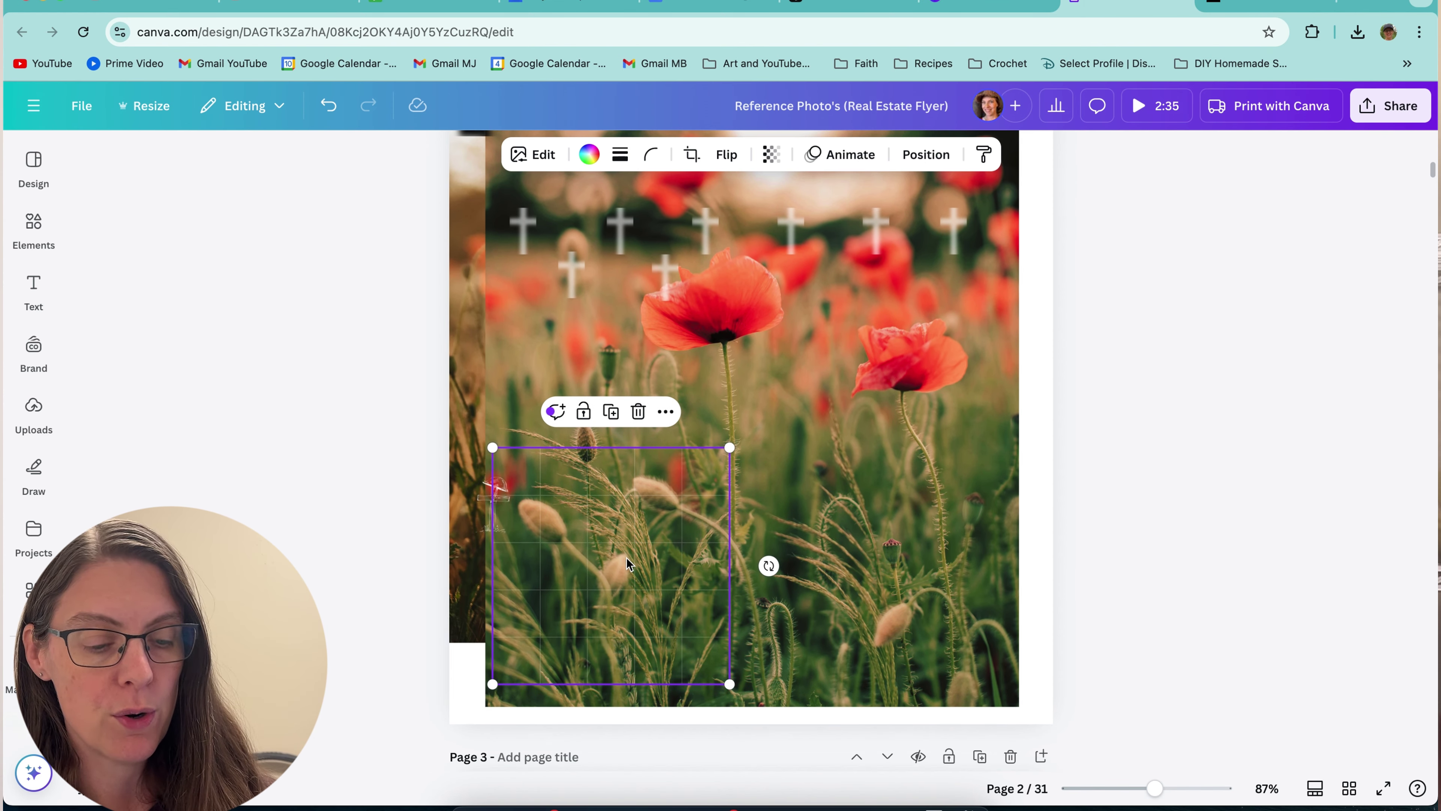
drag(624, 559, 620, 584)
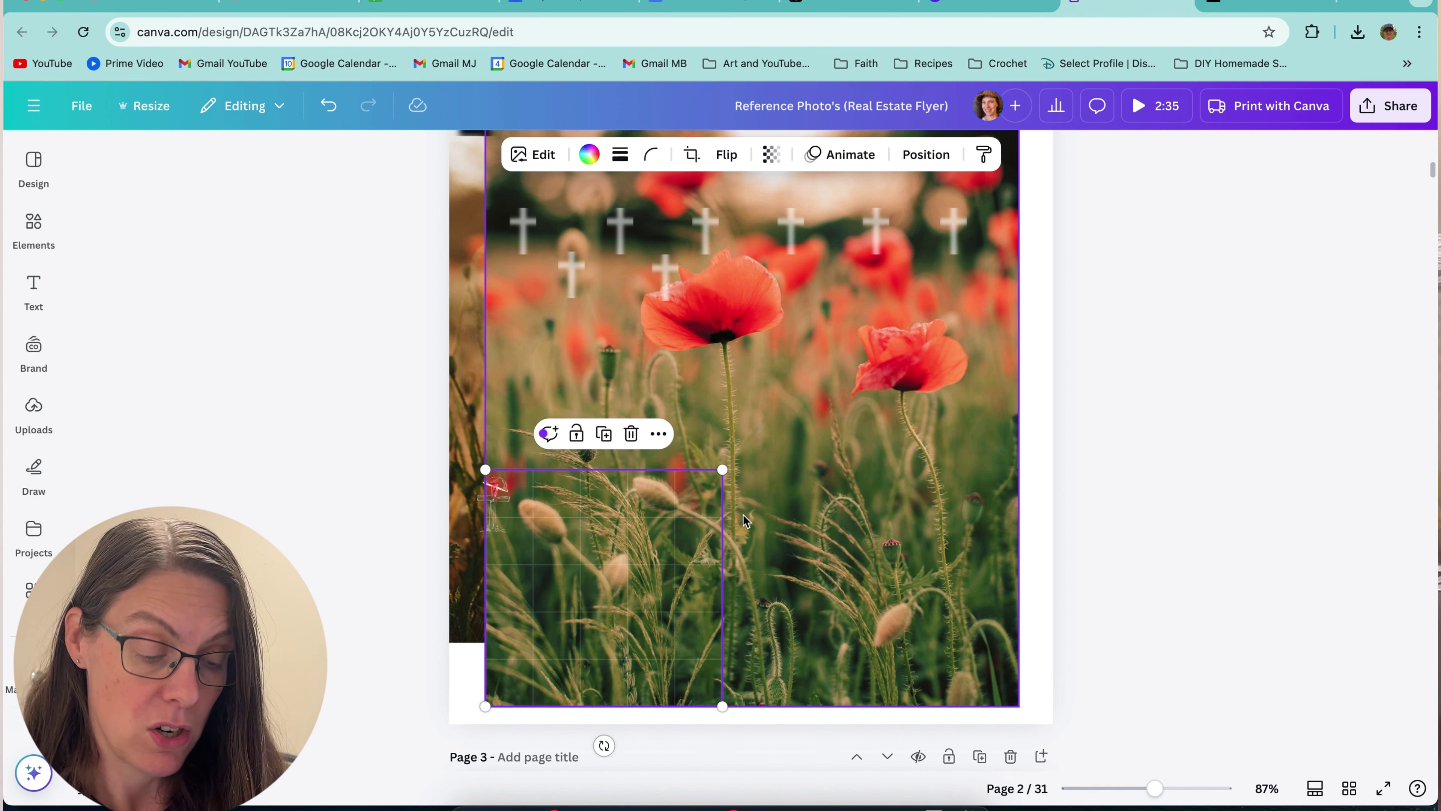
- Set the lower-left grid block's transparency to 50
click(757, 512)
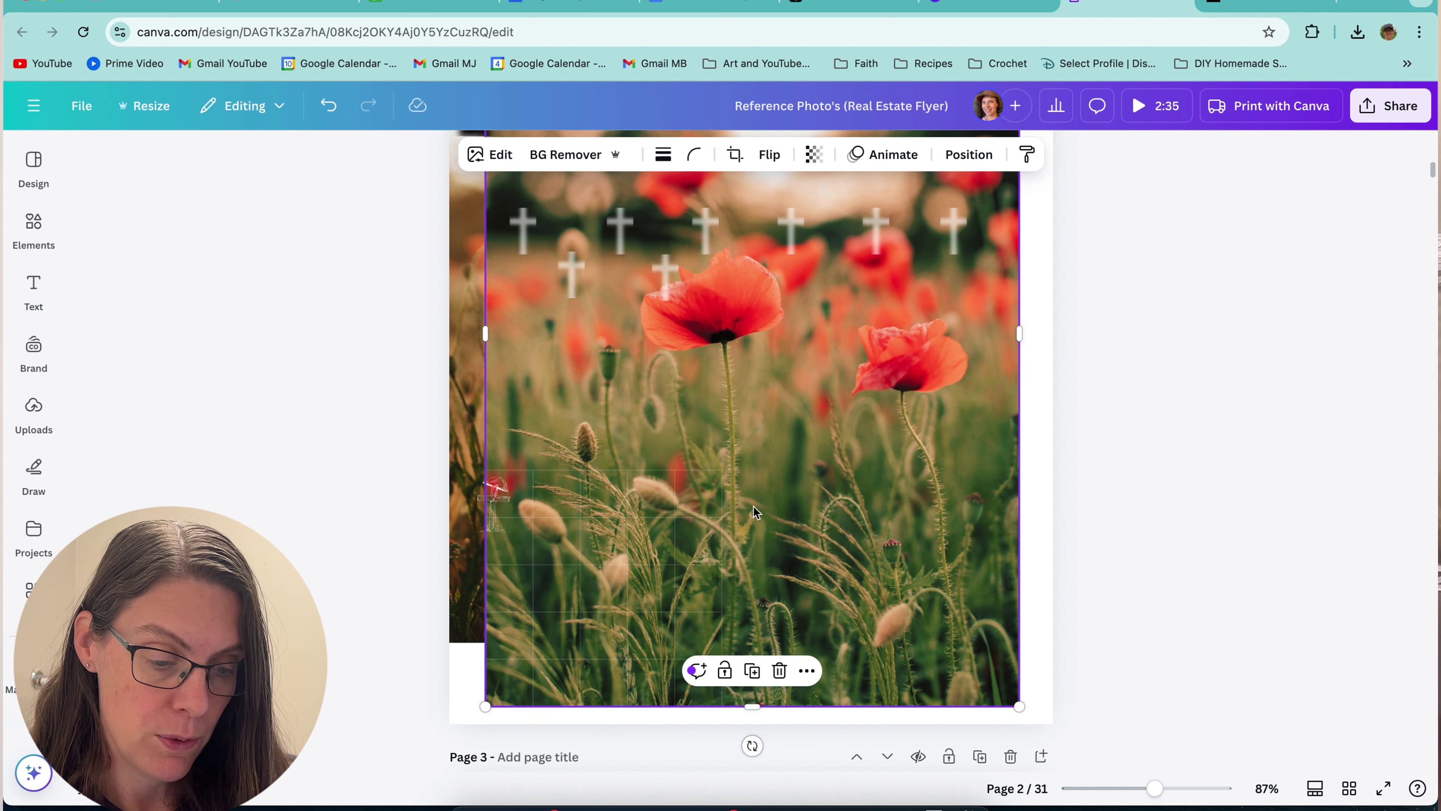
click(653, 539)
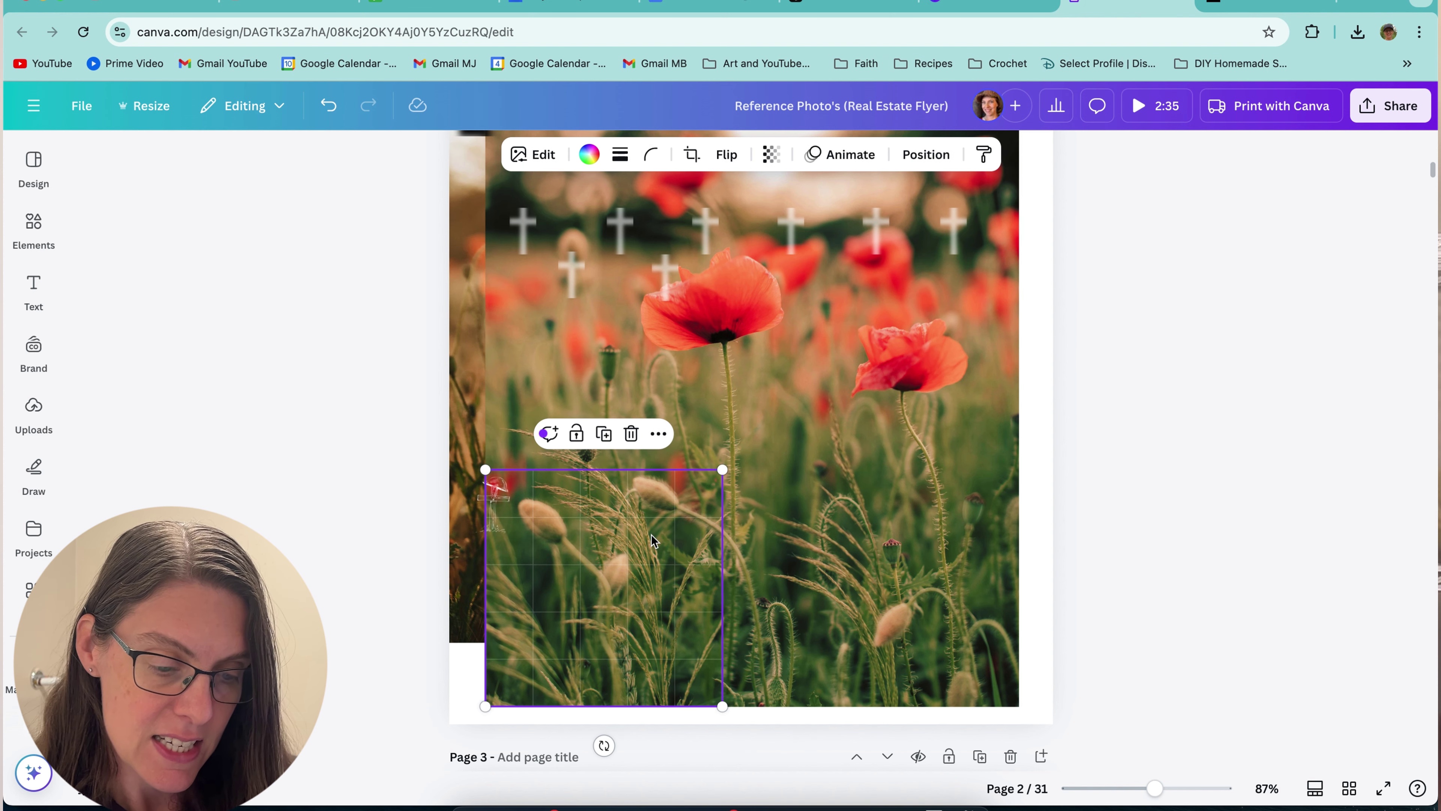
click(786, 157)
click(772, 224)
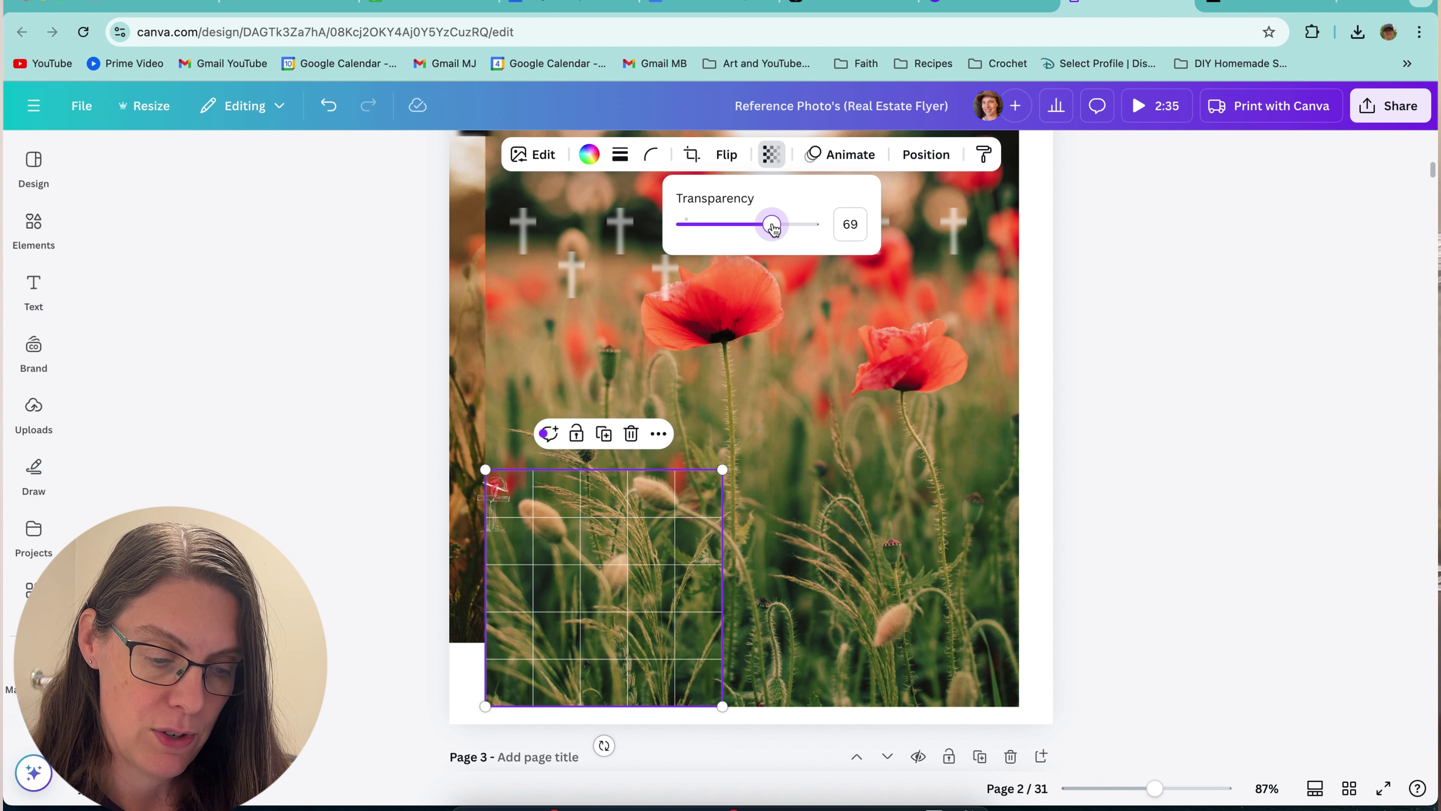
drag(772, 226, 749, 233)
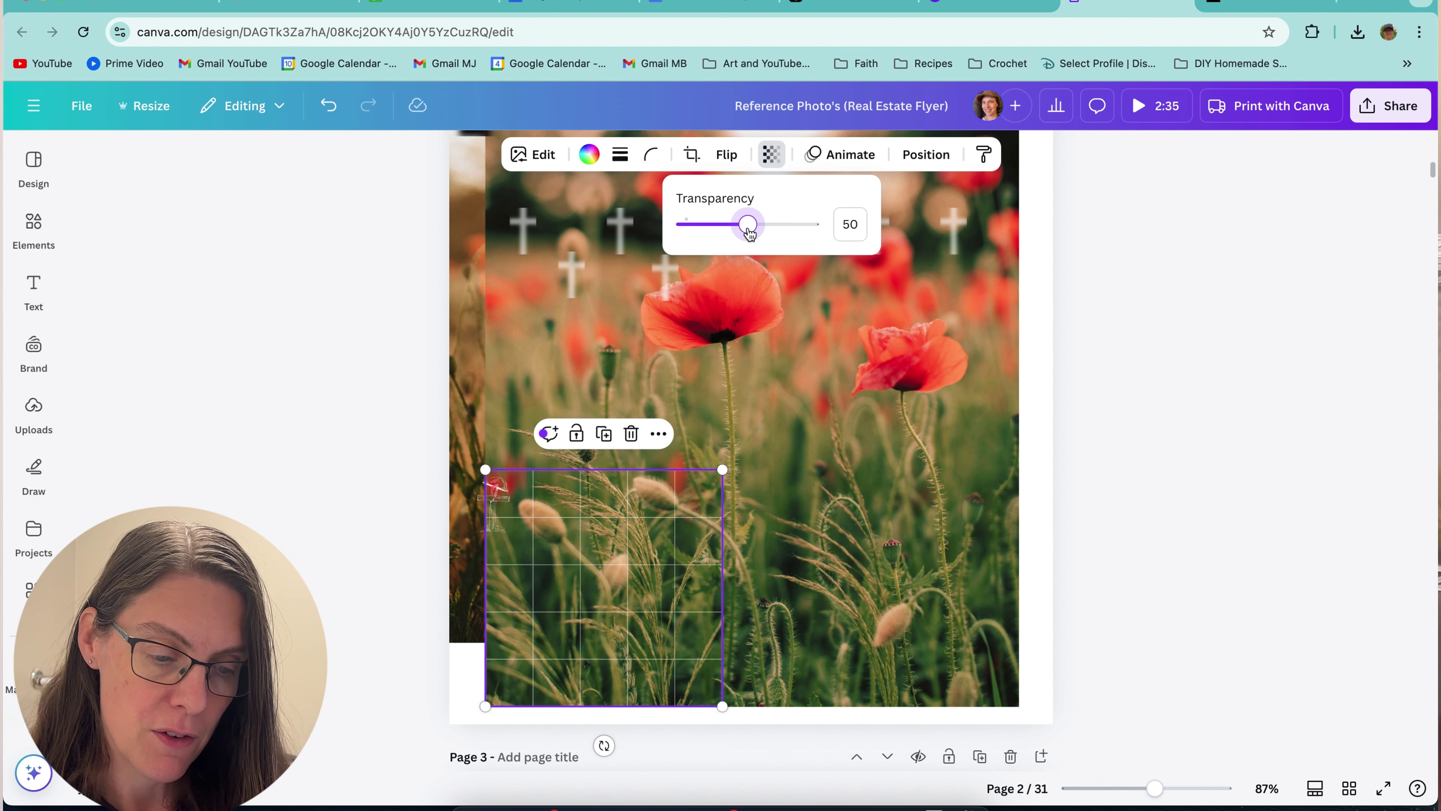
click(832, 574)
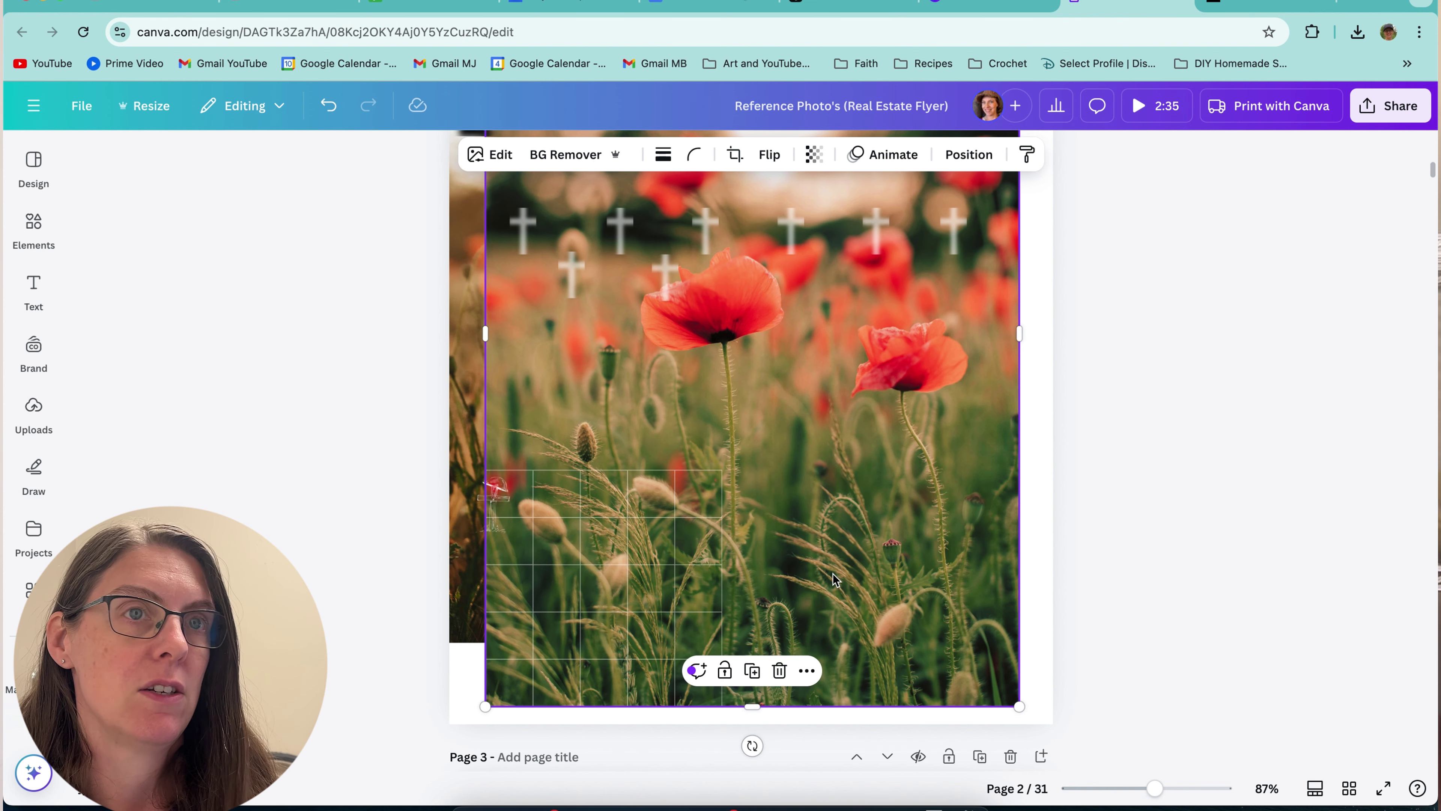
- Move a grid block across the photo's right half, extending past the page edge
click(684, 555)
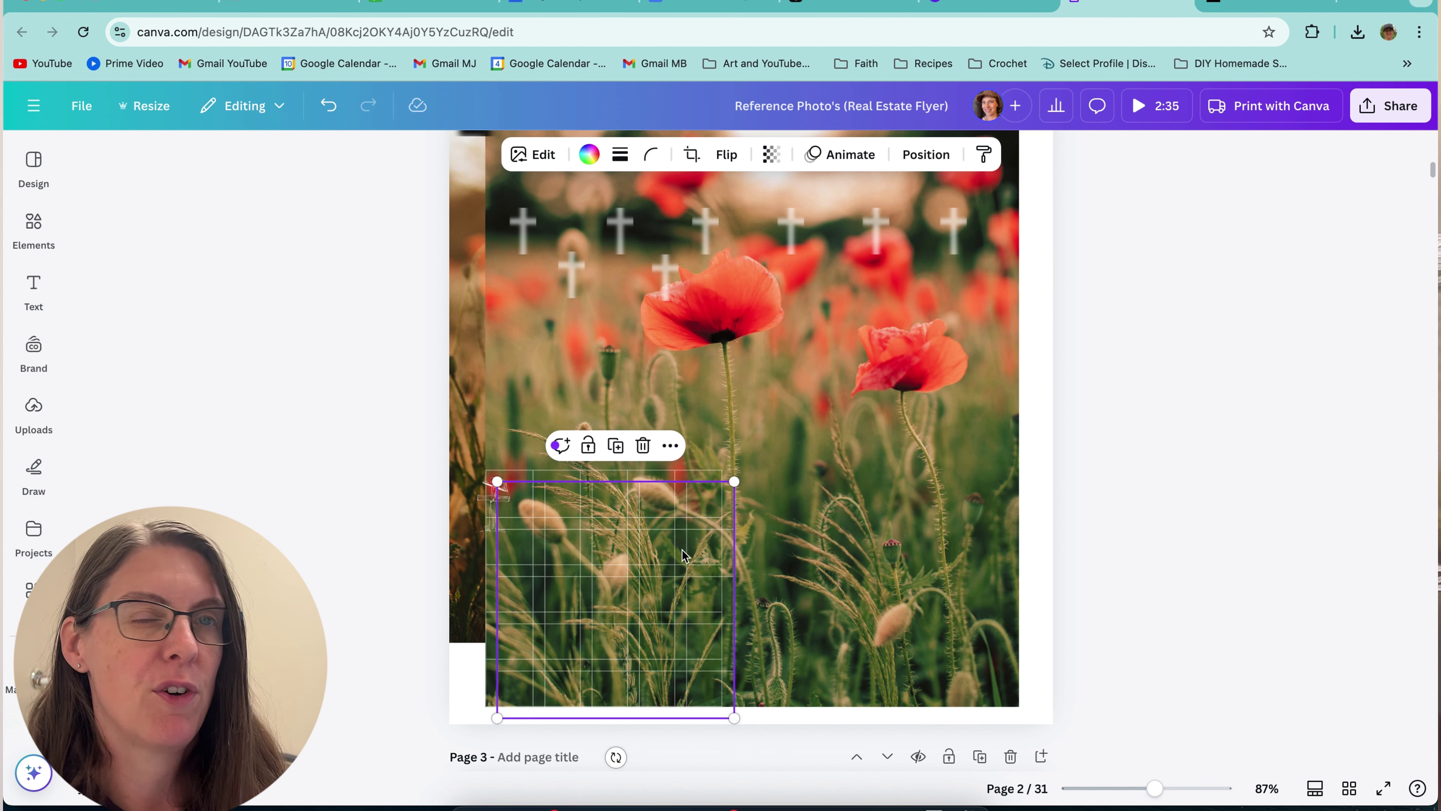
drag(652, 542, 874, 531)
click(1087, 485)
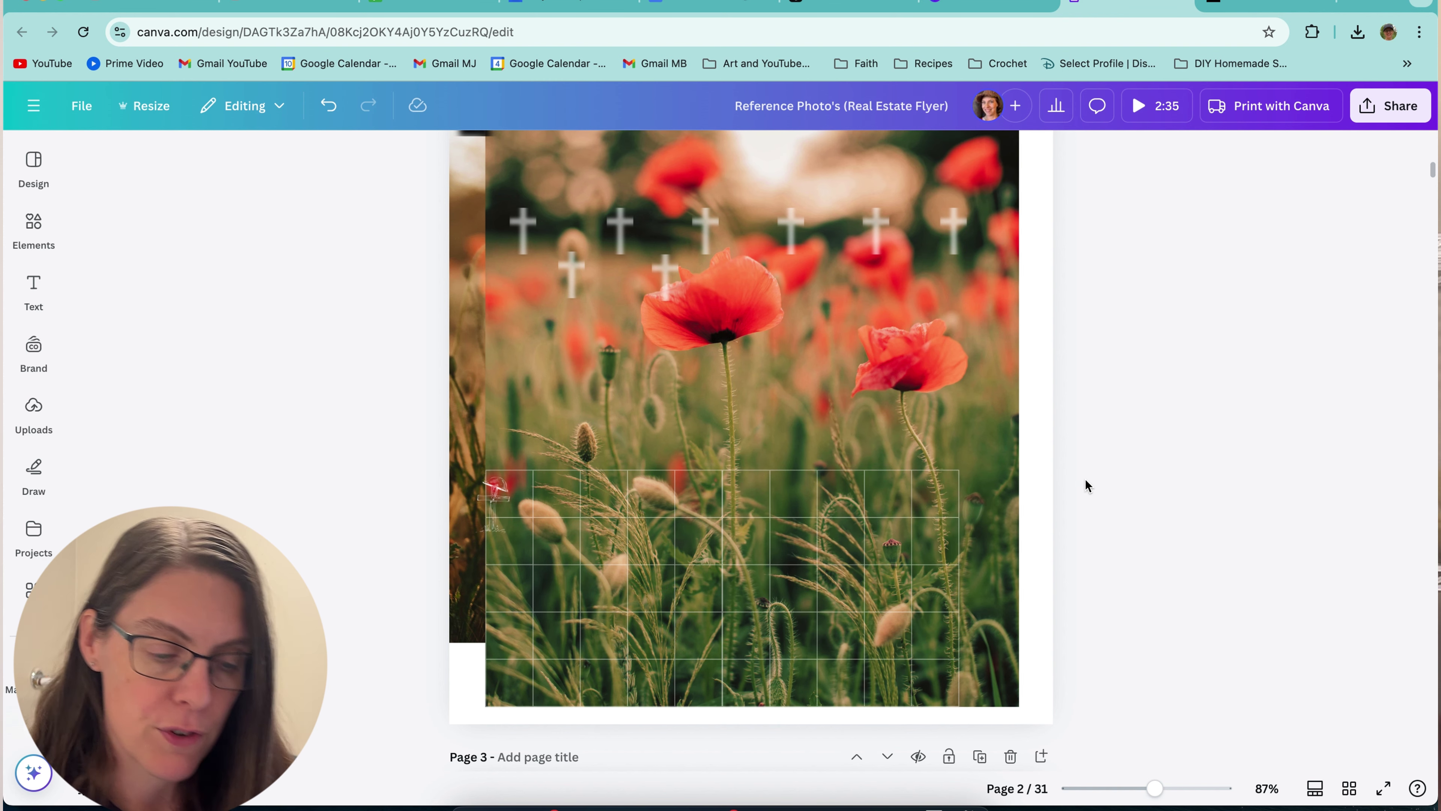
click(930, 536)
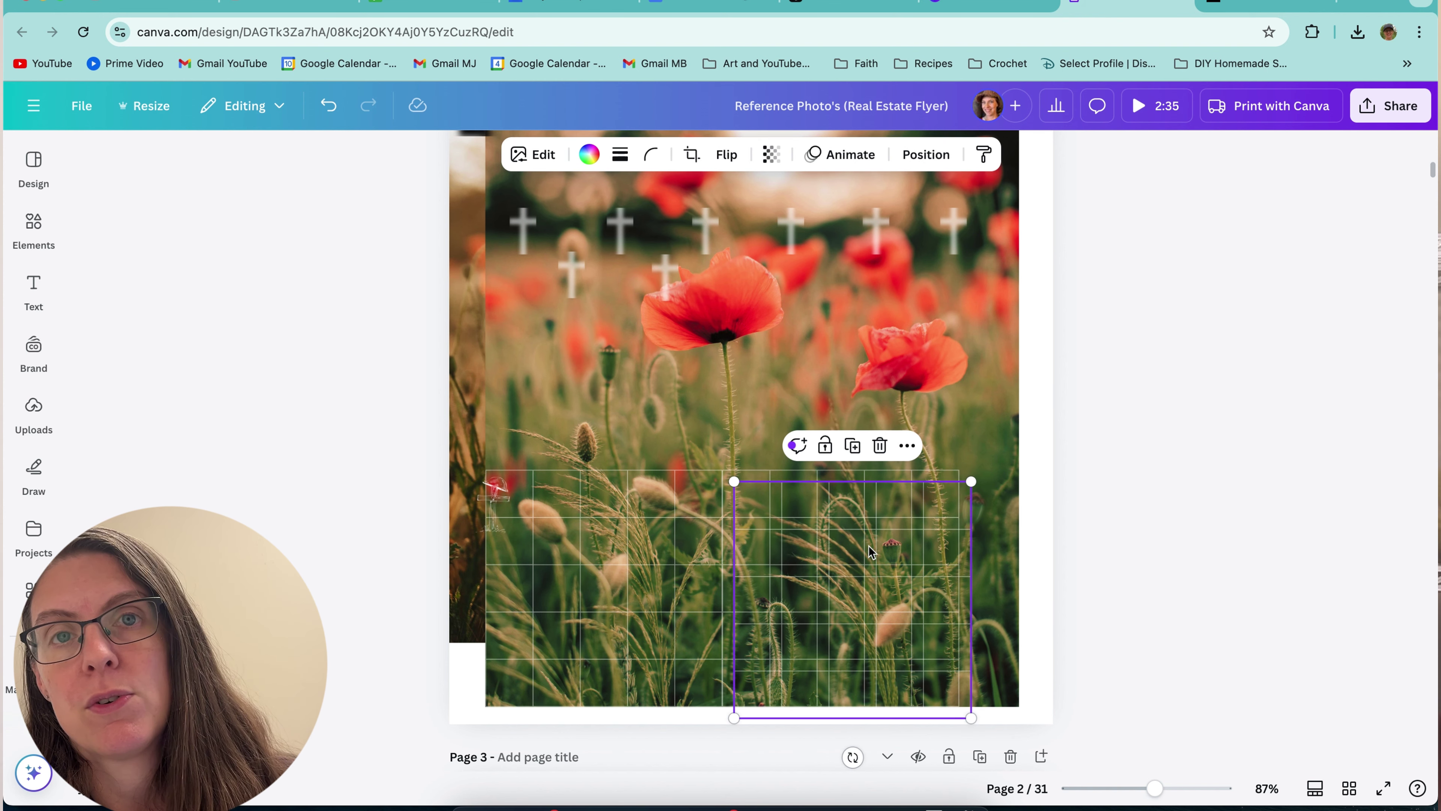
drag(868, 546, 1095, 535)
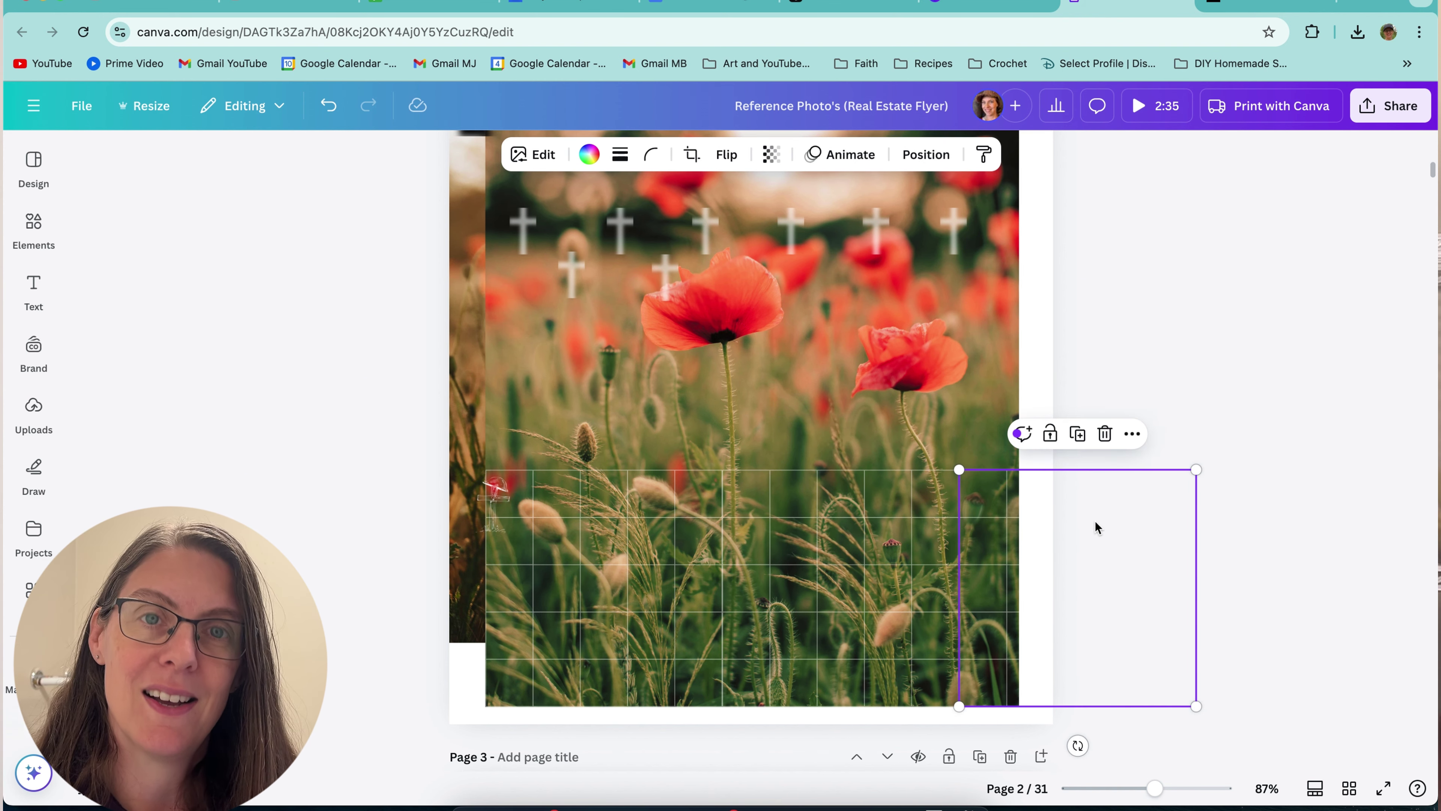
click(1121, 366)
- Shift the lower grid blocks up over the poppies, undoing an accidental photo move
scroll(814, 529, up, 2)
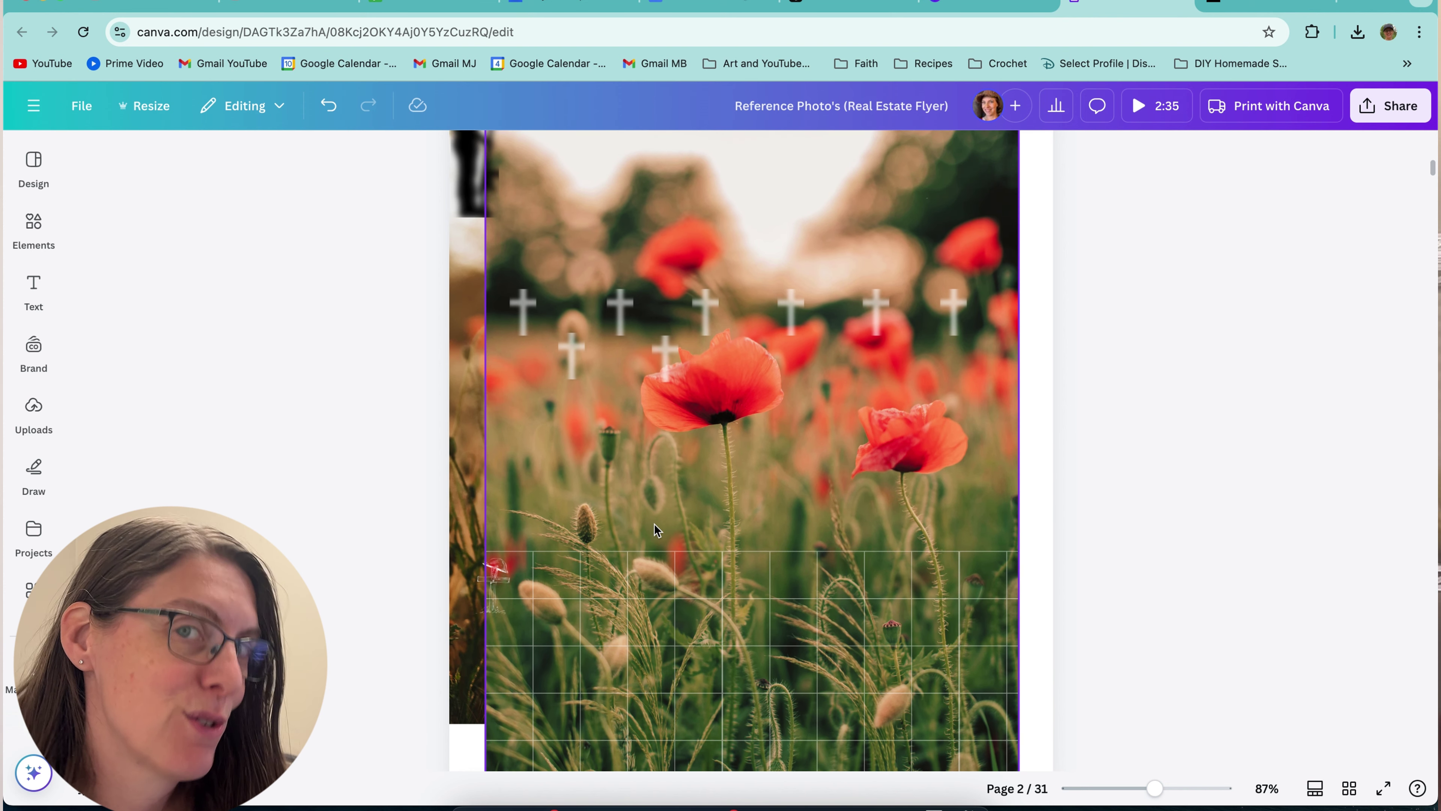
click(607, 490)
key(Tab)
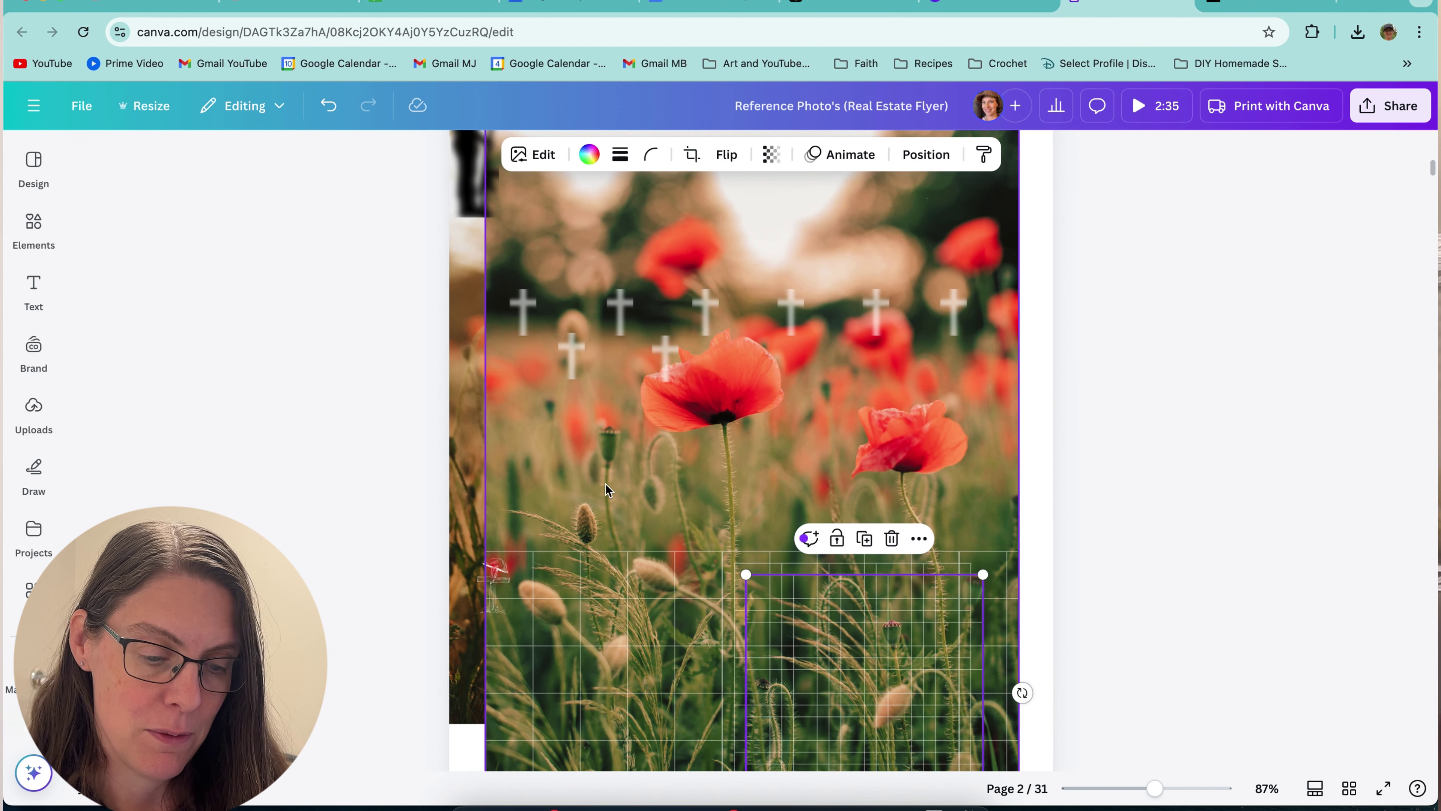
drag(855, 643, 593, 381)
drag(894, 617, 889, 469)
key(ctrl+z)
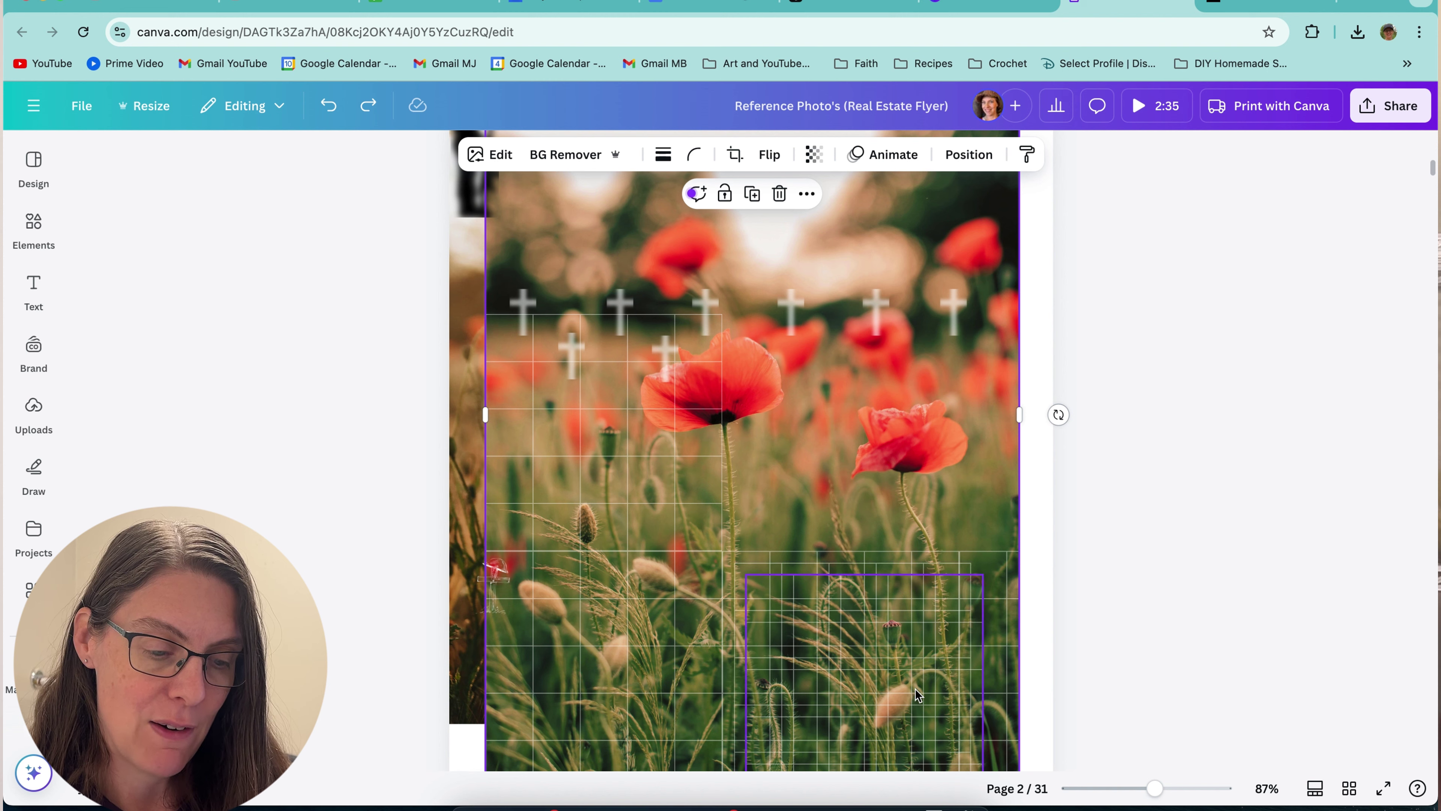
click(891, 663)
drag(891, 663, 867, 403)
click(924, 633)
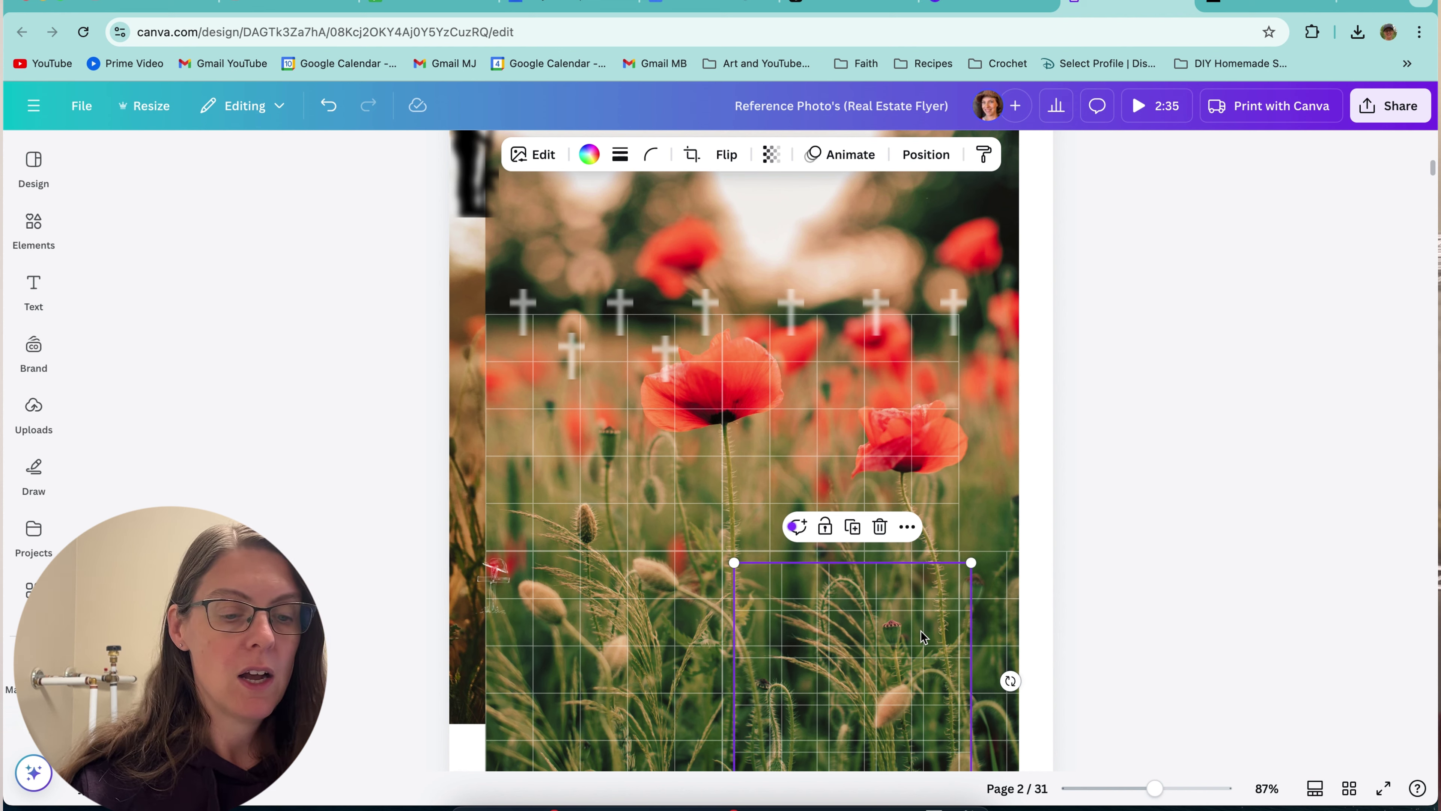
drag(924, 633, 1143, 383)
click(1288, 394)
- Drag the grid block near the crosses up to cover the photo's top
scroll(1185, 414, up, 3)
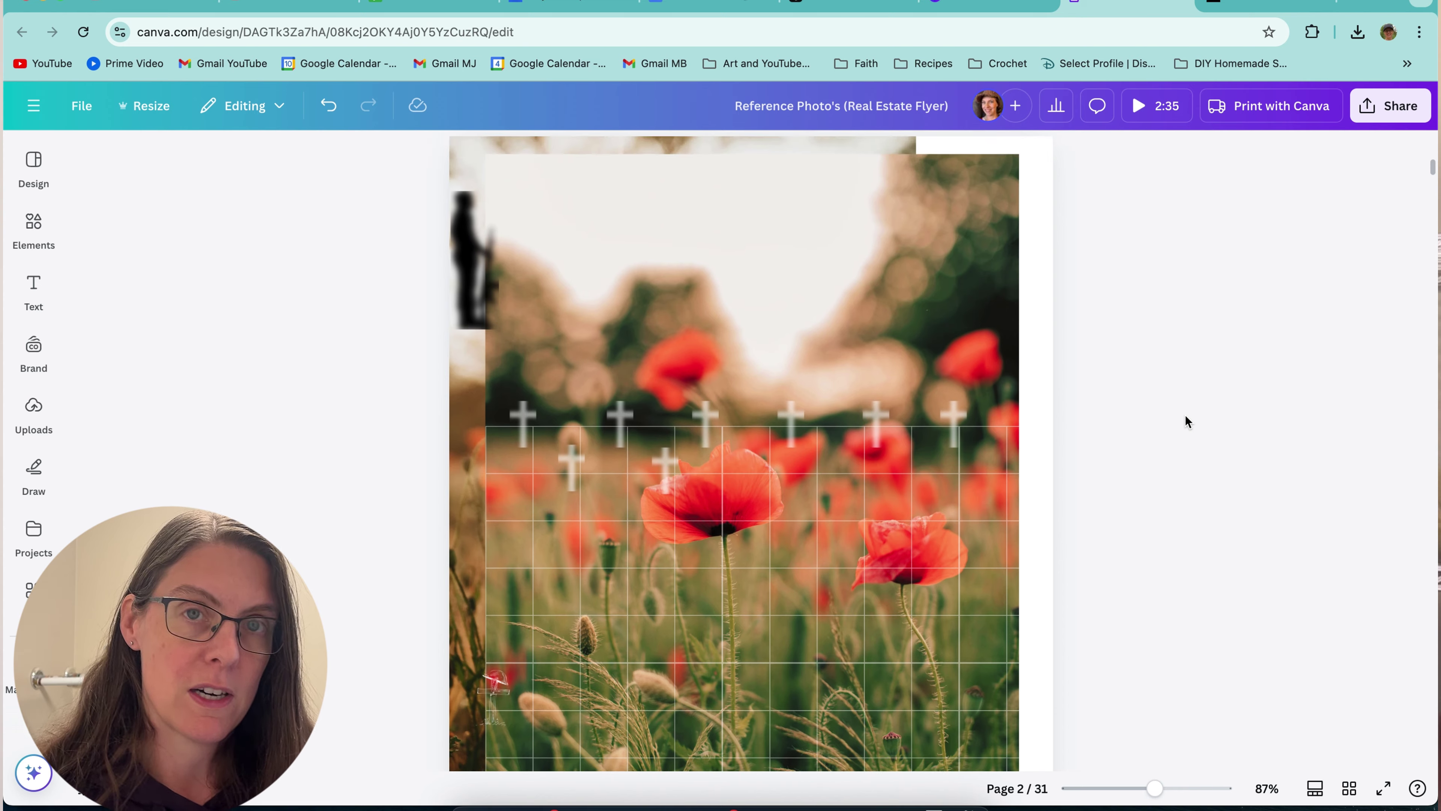
click(605, 626)
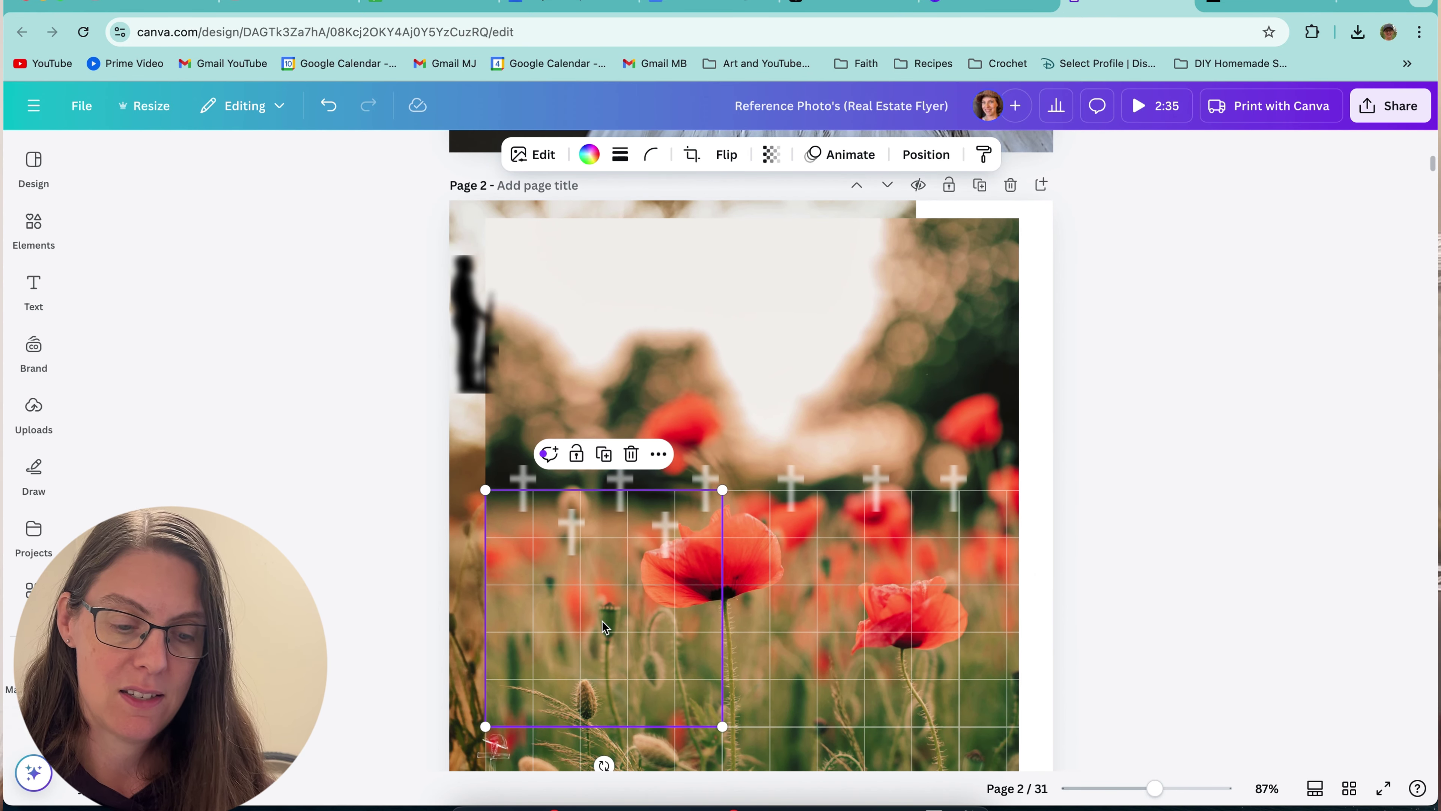
drag(605, 626, 589, 280)
scroll(815, 689, down, 2)
scroll(589, 280, up, 2)
drag(595, 364, 568, 308)
click(1095, 450)
scroll(1095, 450, down, 1)
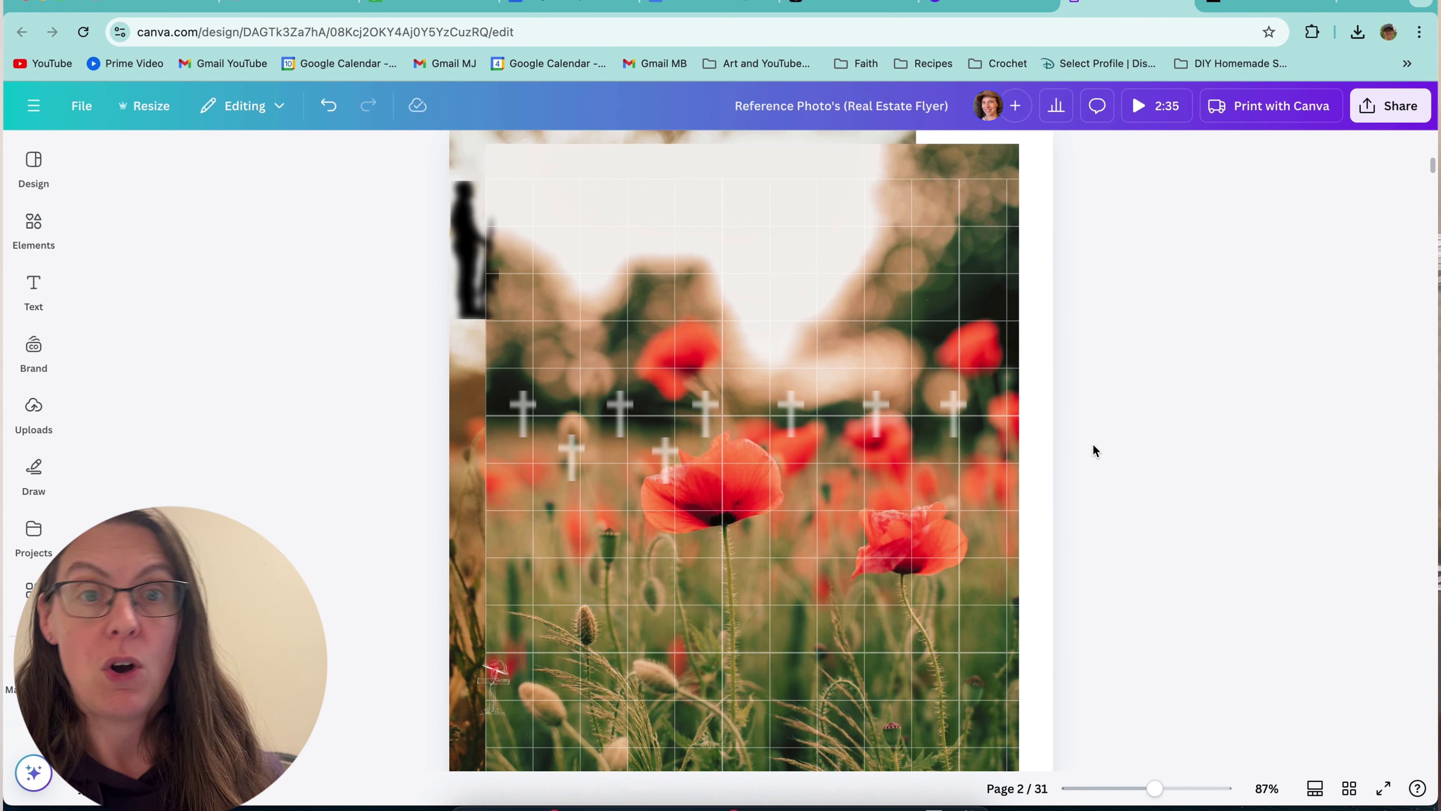
scroll(1093, 445, up, 2)
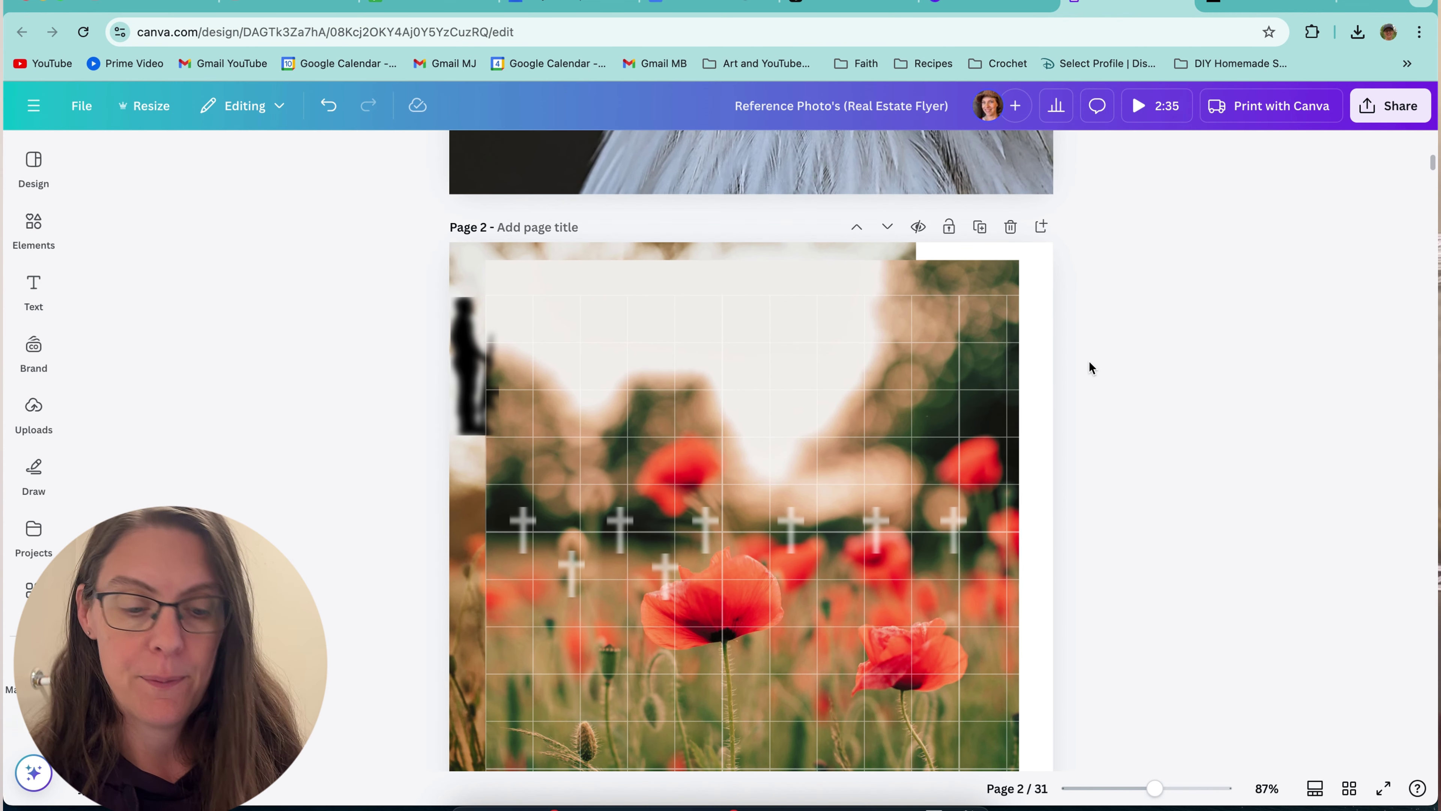
scroll(1089, 362, down, 2)
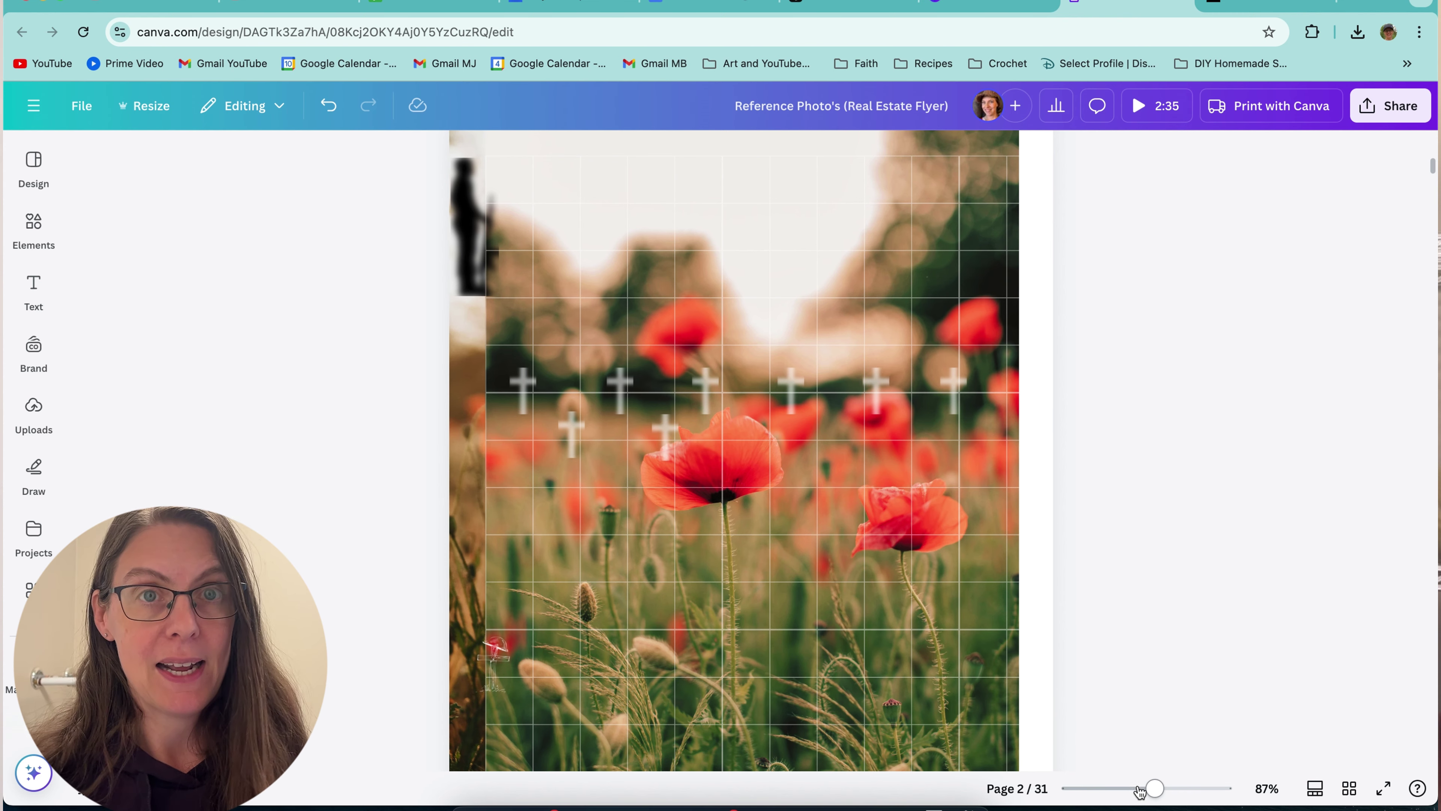
drag(1152, 789, 1138, 787)
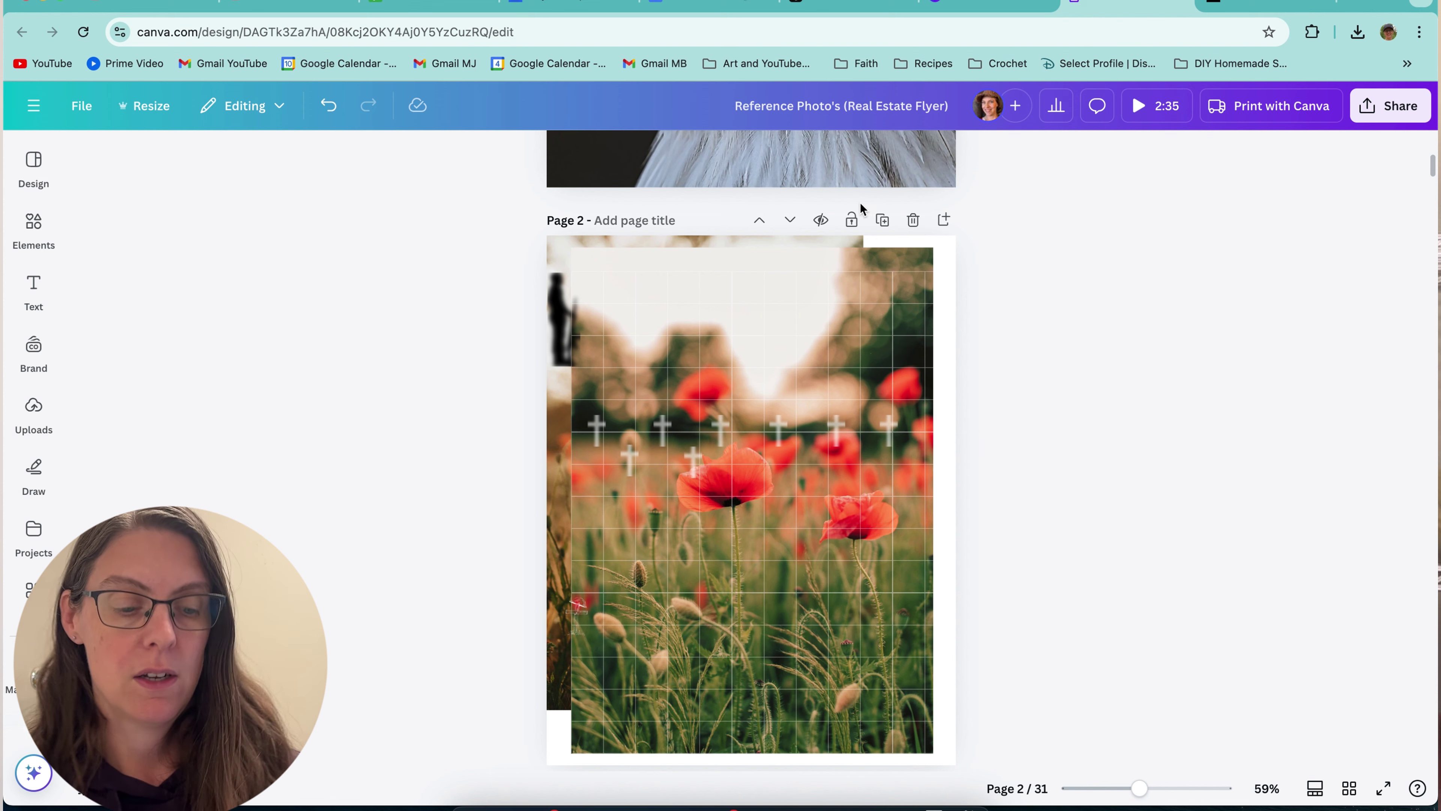
- Replace '(Real Estate Flyer)' in the design title with 'Portrait Mode'
click(869, 106)
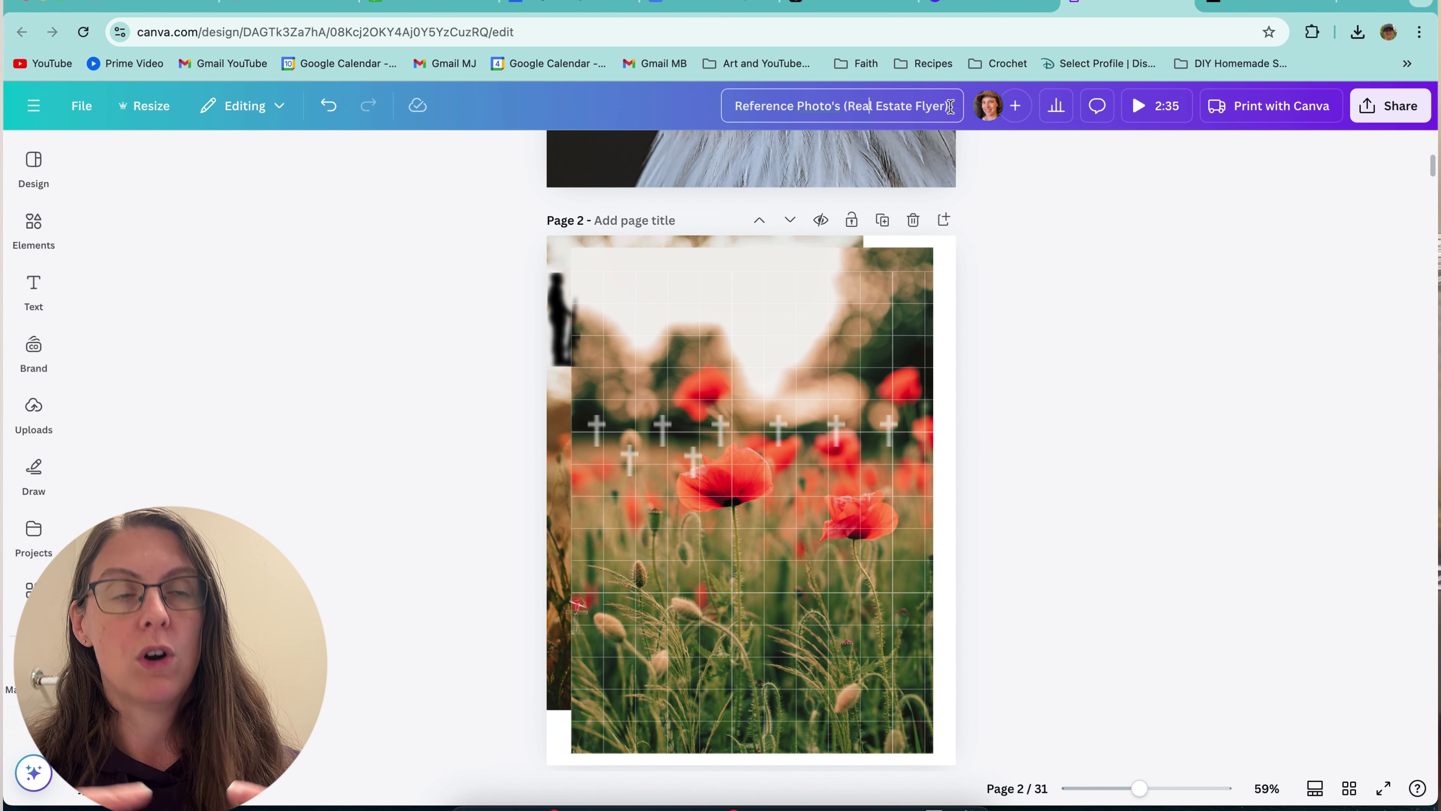
drag(952, 106, 848, 98)
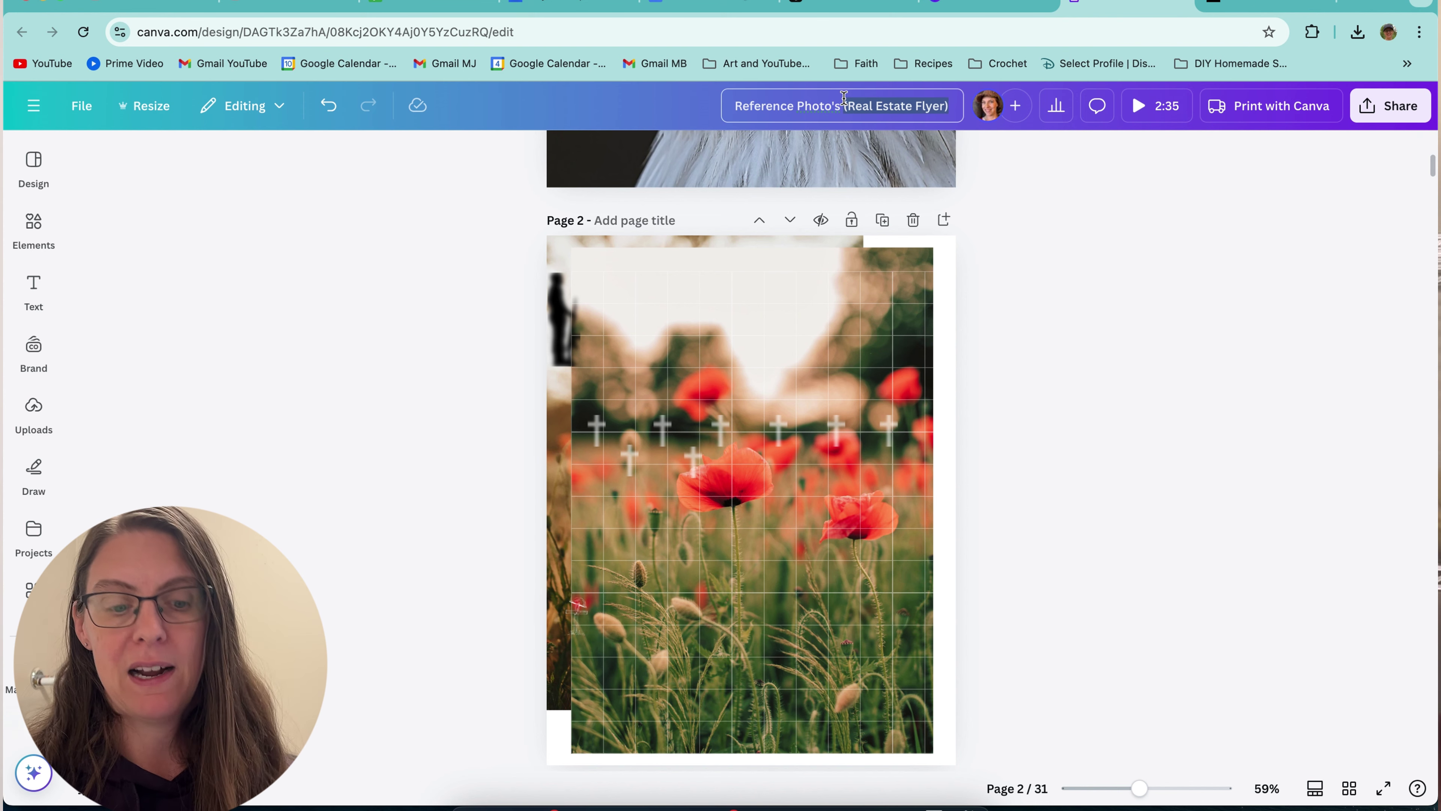
text(Port)
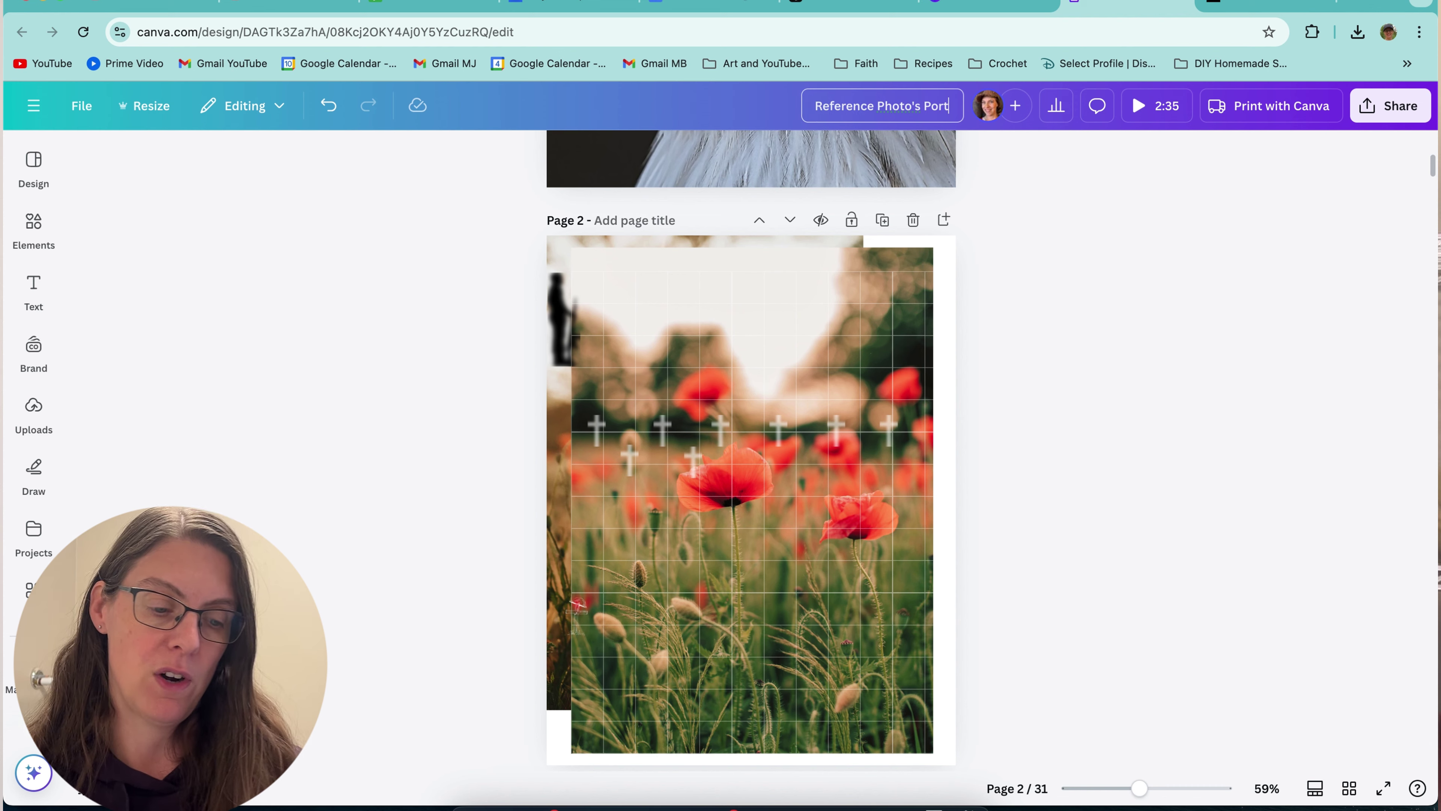
text(rait)
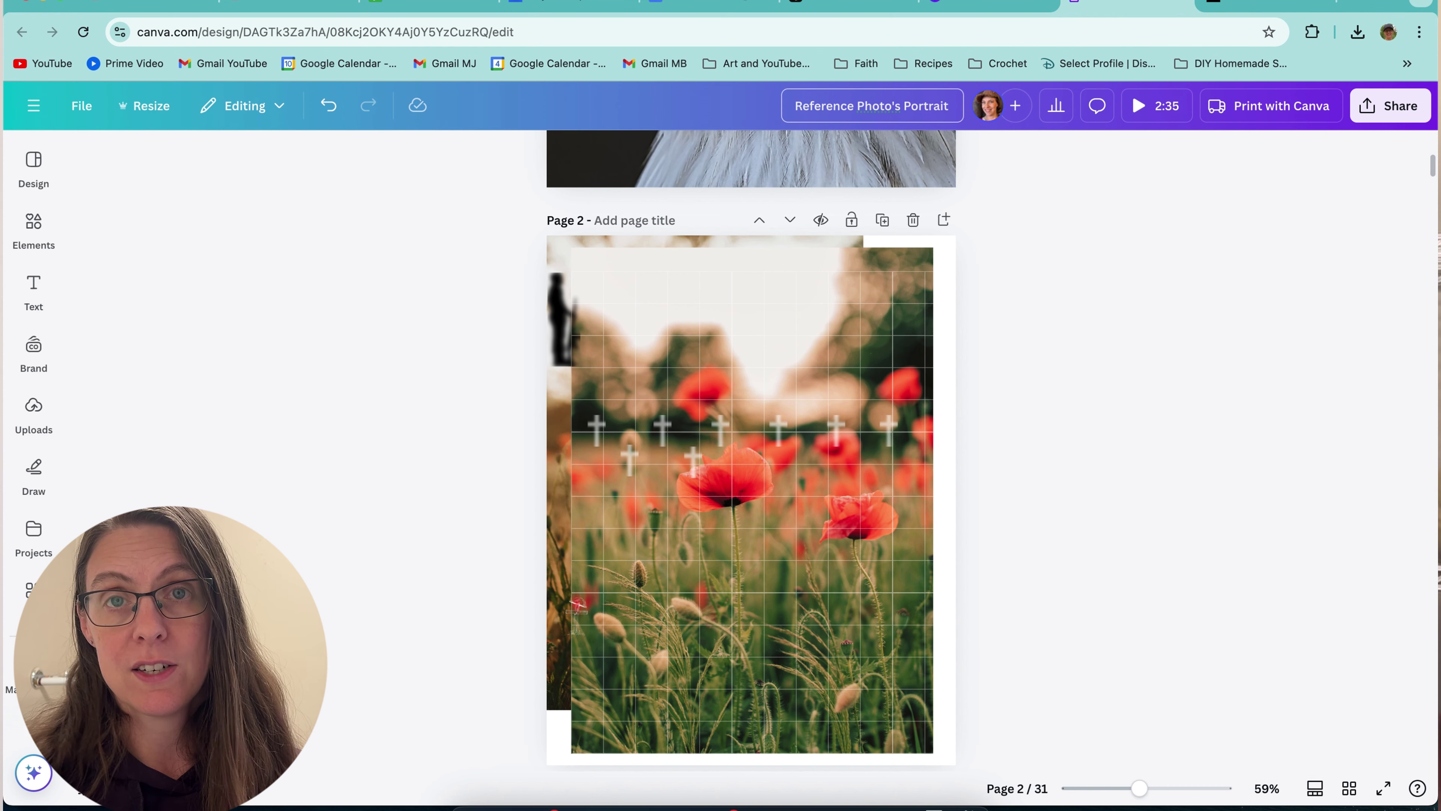
text( Mode)
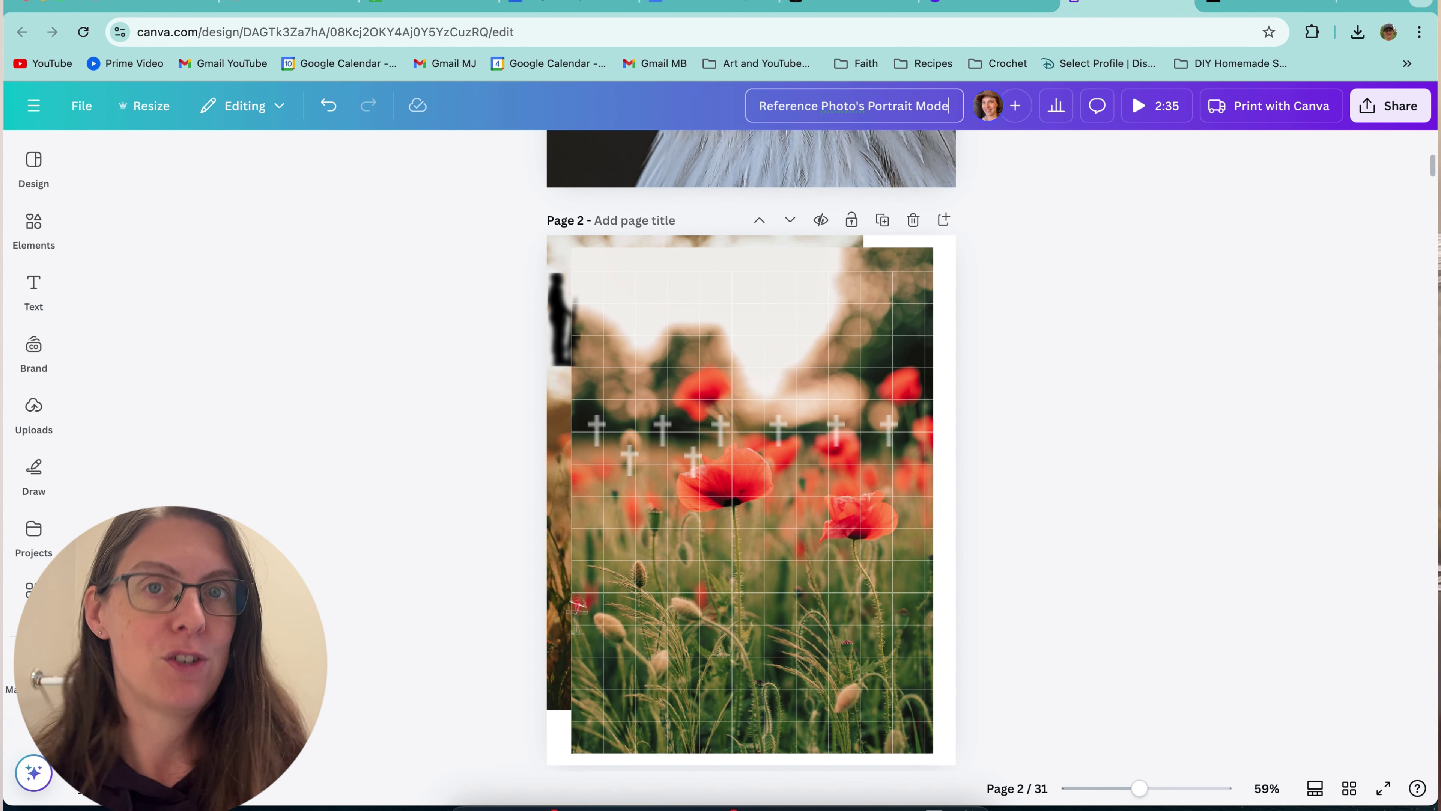
click(1004, 260)
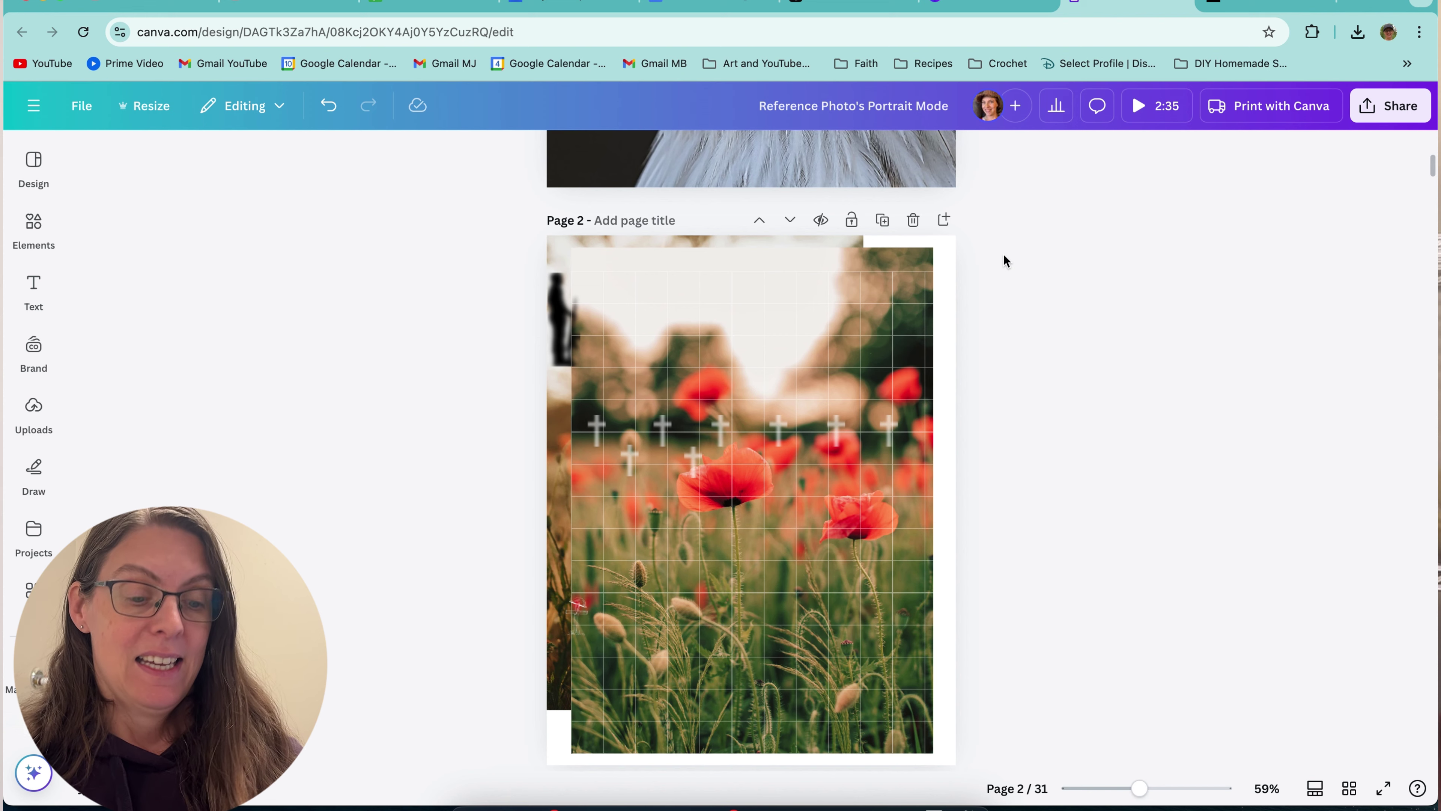